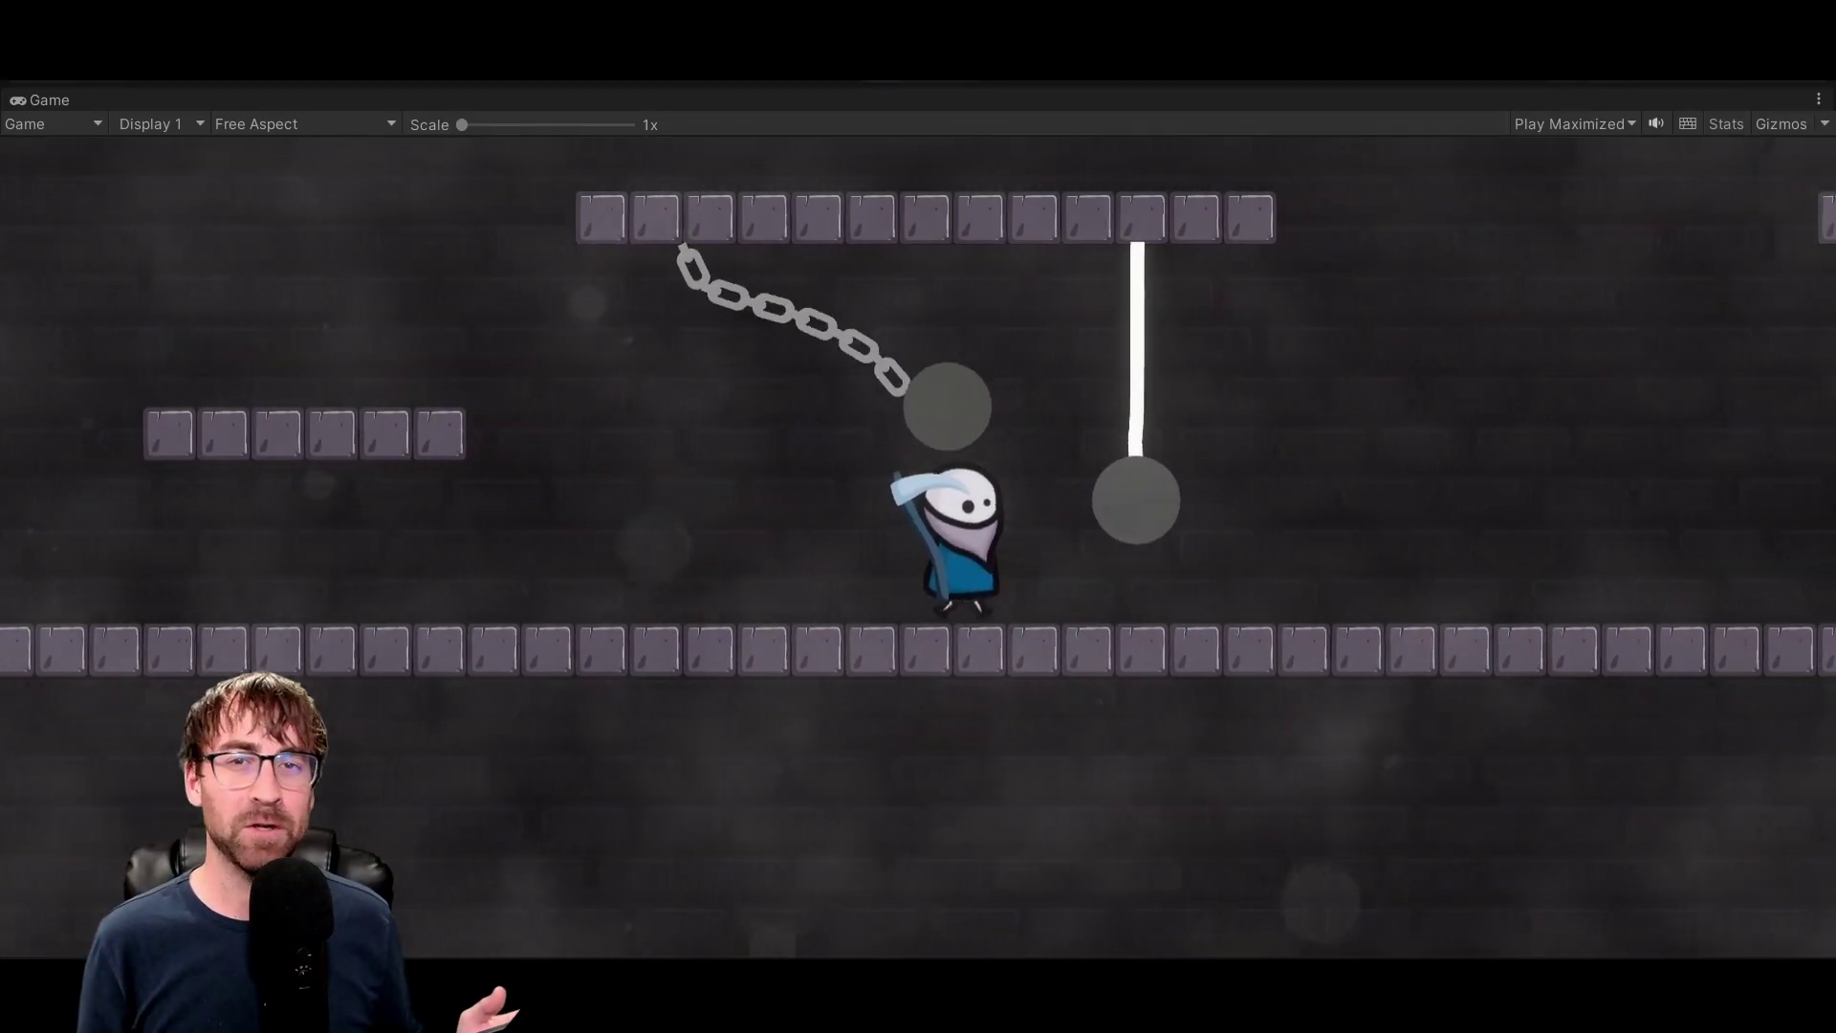
- Test the swinging objects and the sagging bridge by moving and jumping the character around them
{"action": "key", "text": "space"}
{"action": "key", "text": "a"}
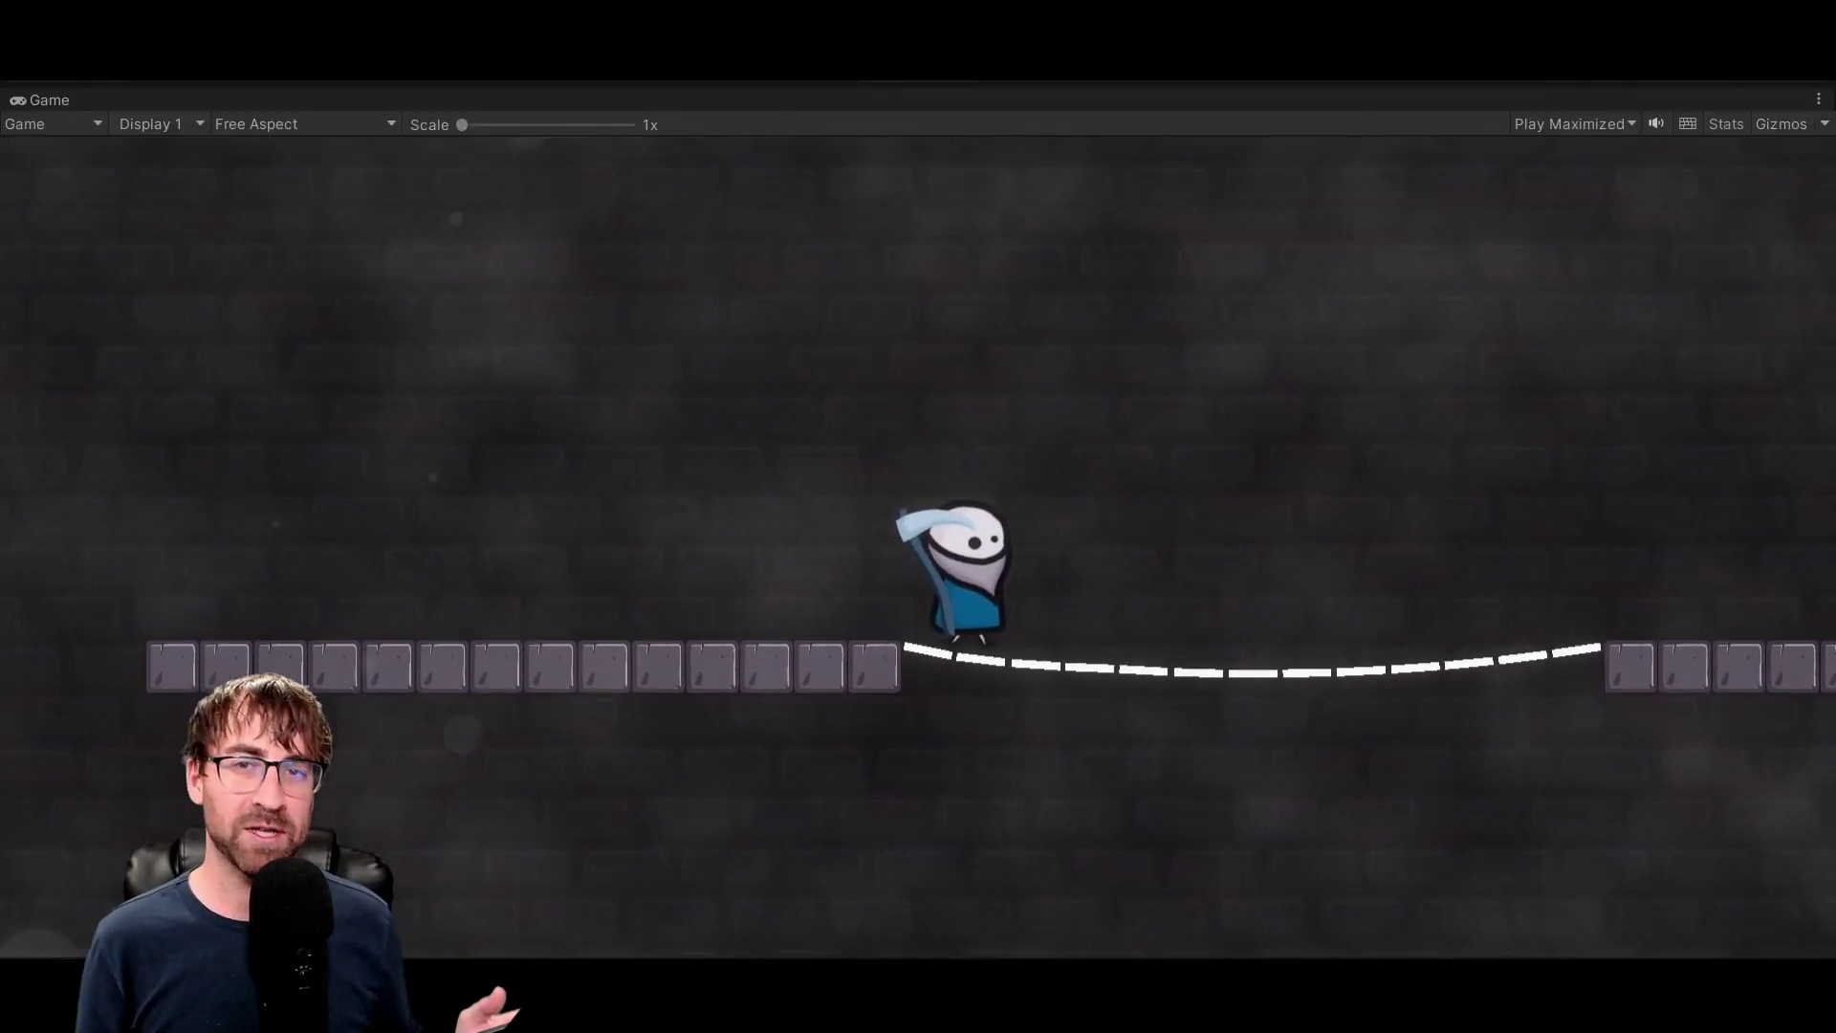
{"action": "key", "text": "space"}
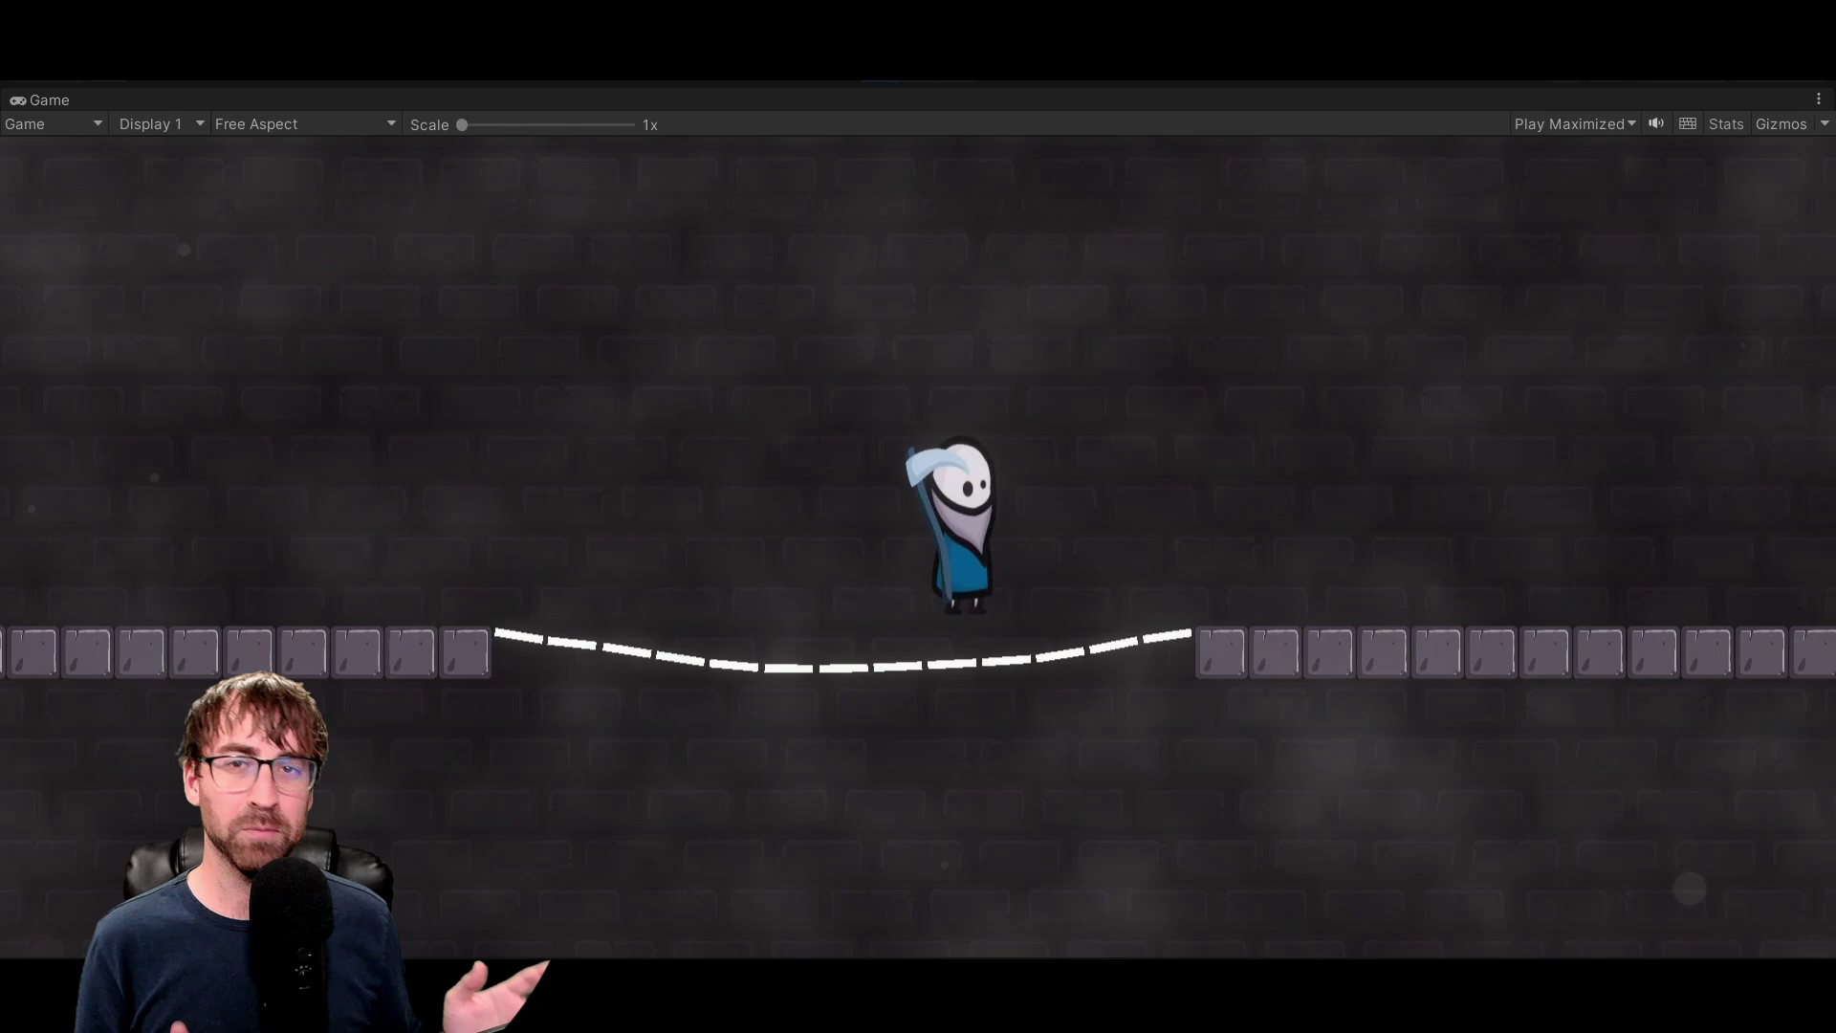
{"action": "key", "text": "a"}
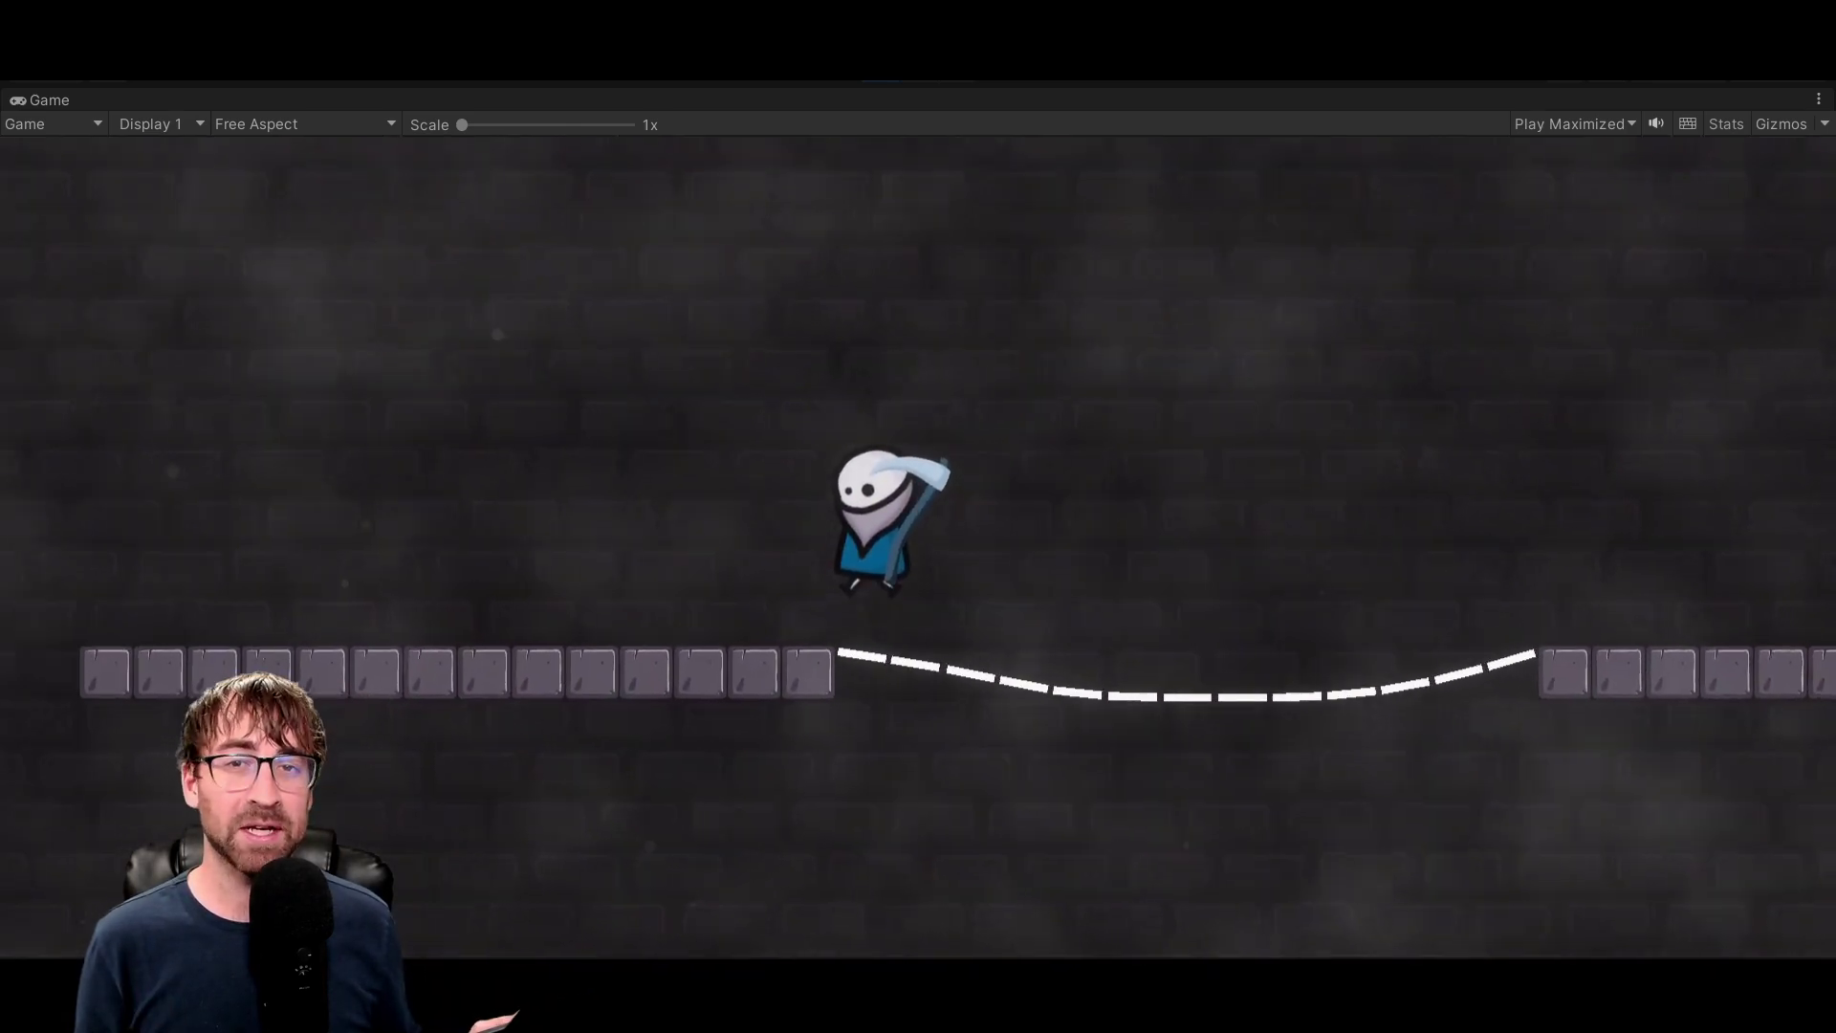
{"action": "key", "text": "d"}
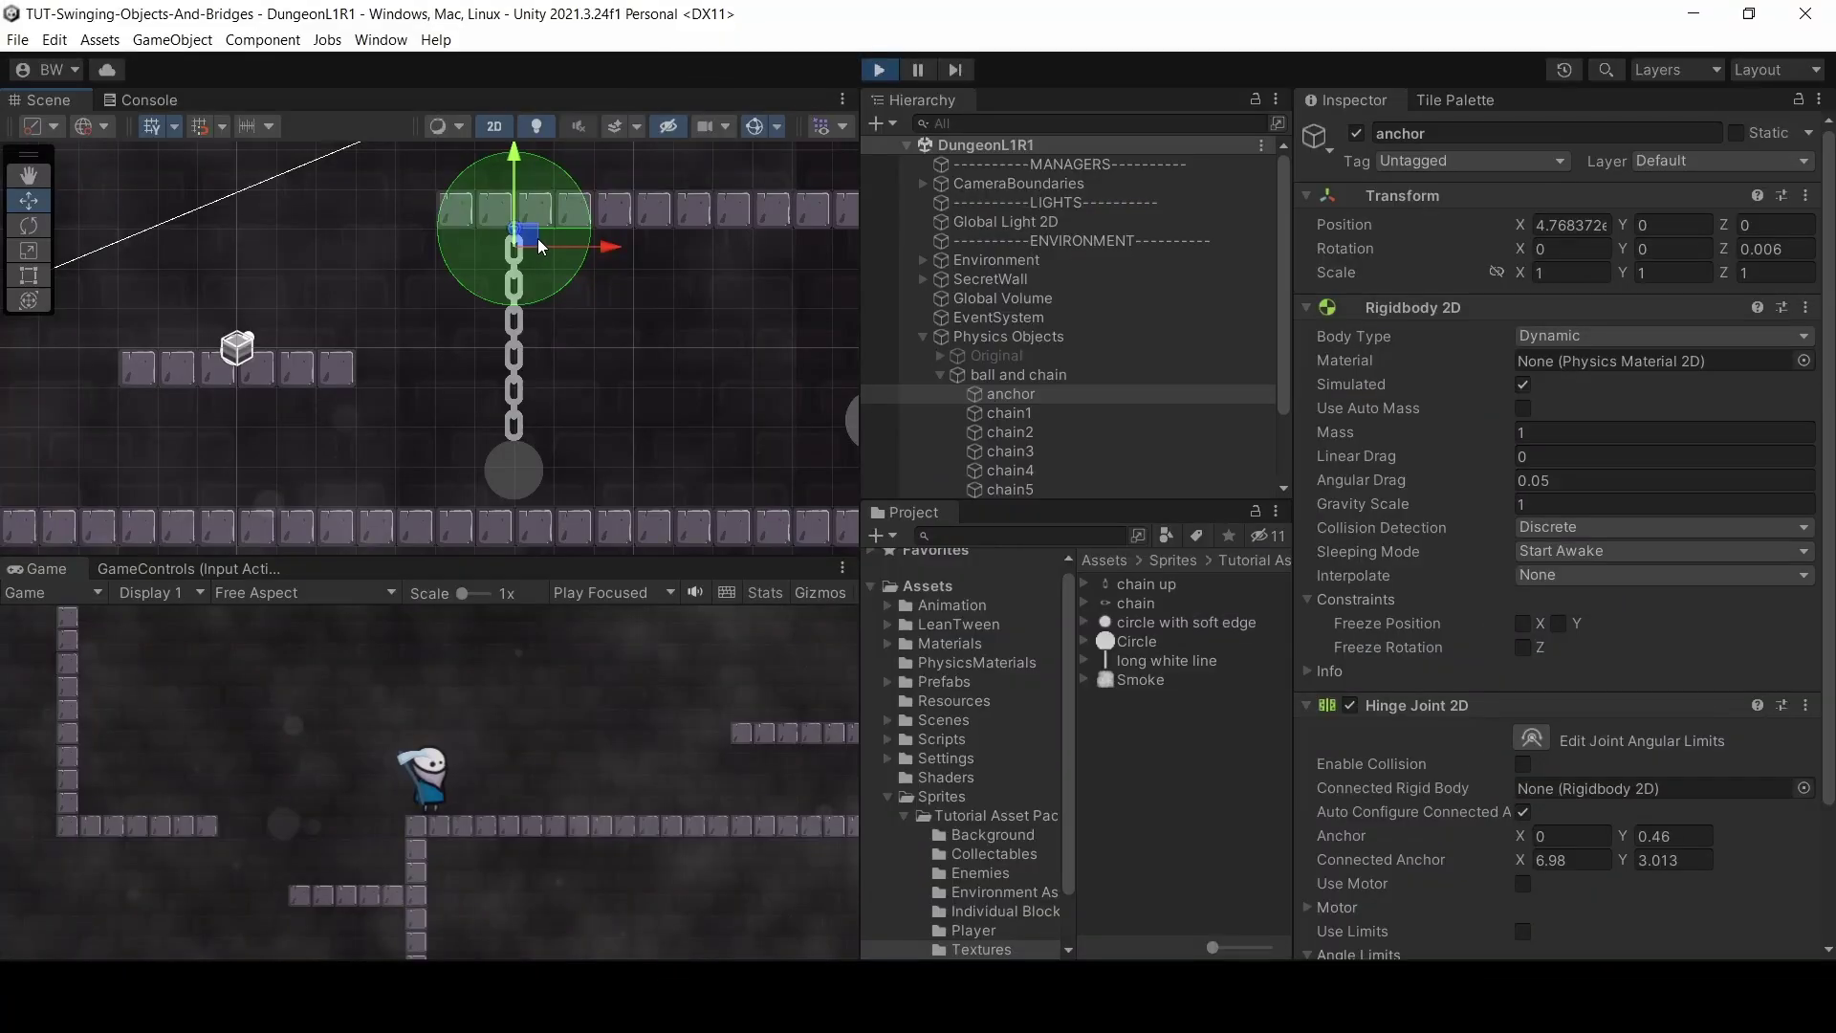
- Swing the link chain and the bone-rigged chain by moving their anchors in the scene, and stop play mode
{"action": "left_click_drag", "start_coordinate": [537, 239], "coordinate": [500, 275]}
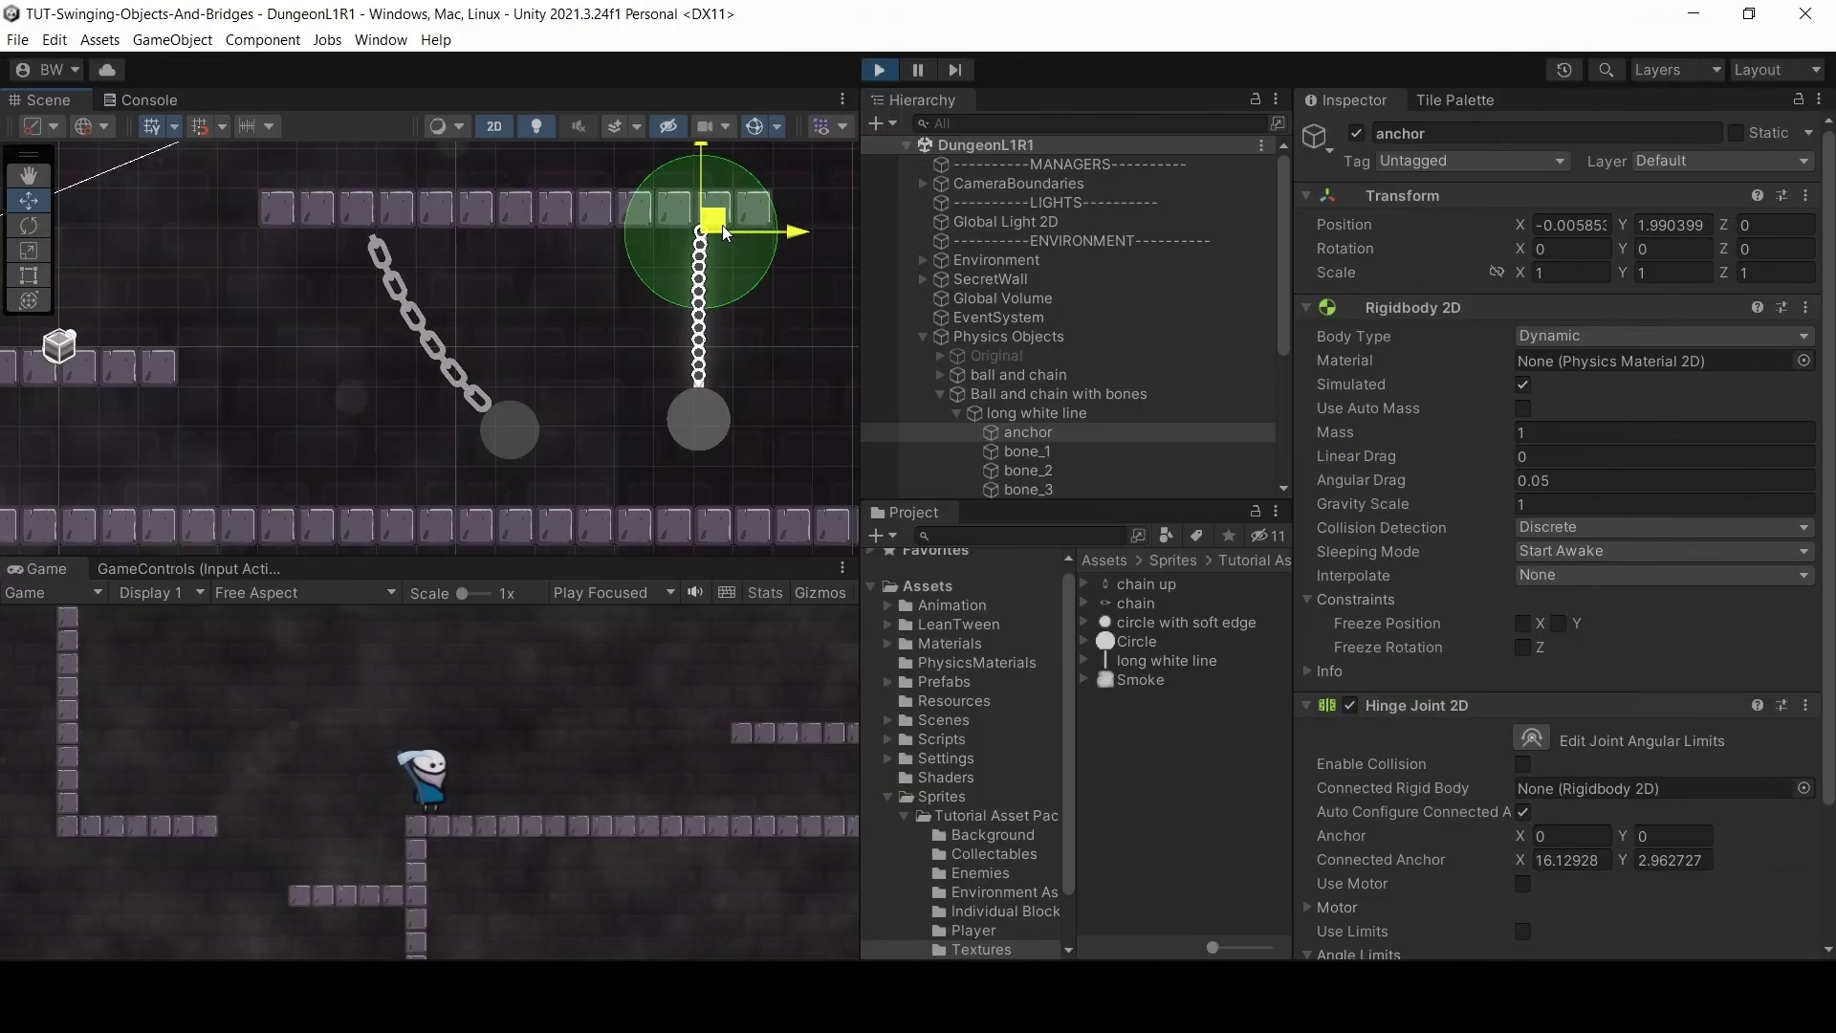
{"action": "mouse_move", "coordinate": [721, 225]}
{"action": "left_mouse_down"}
{"action": "mouse_move", "coordinate": [778, 268]}
{"action": "mouse_move", "coordinate": [668, 268]}
{"action": "mouse_move", "coordinate": [750, 297]}
{"action": "mouse_move", "coordinate": [717, 298]}
{"action": "mouse_move", "coordinate": [691, 243]}
{"action": "left_mouse_up"}
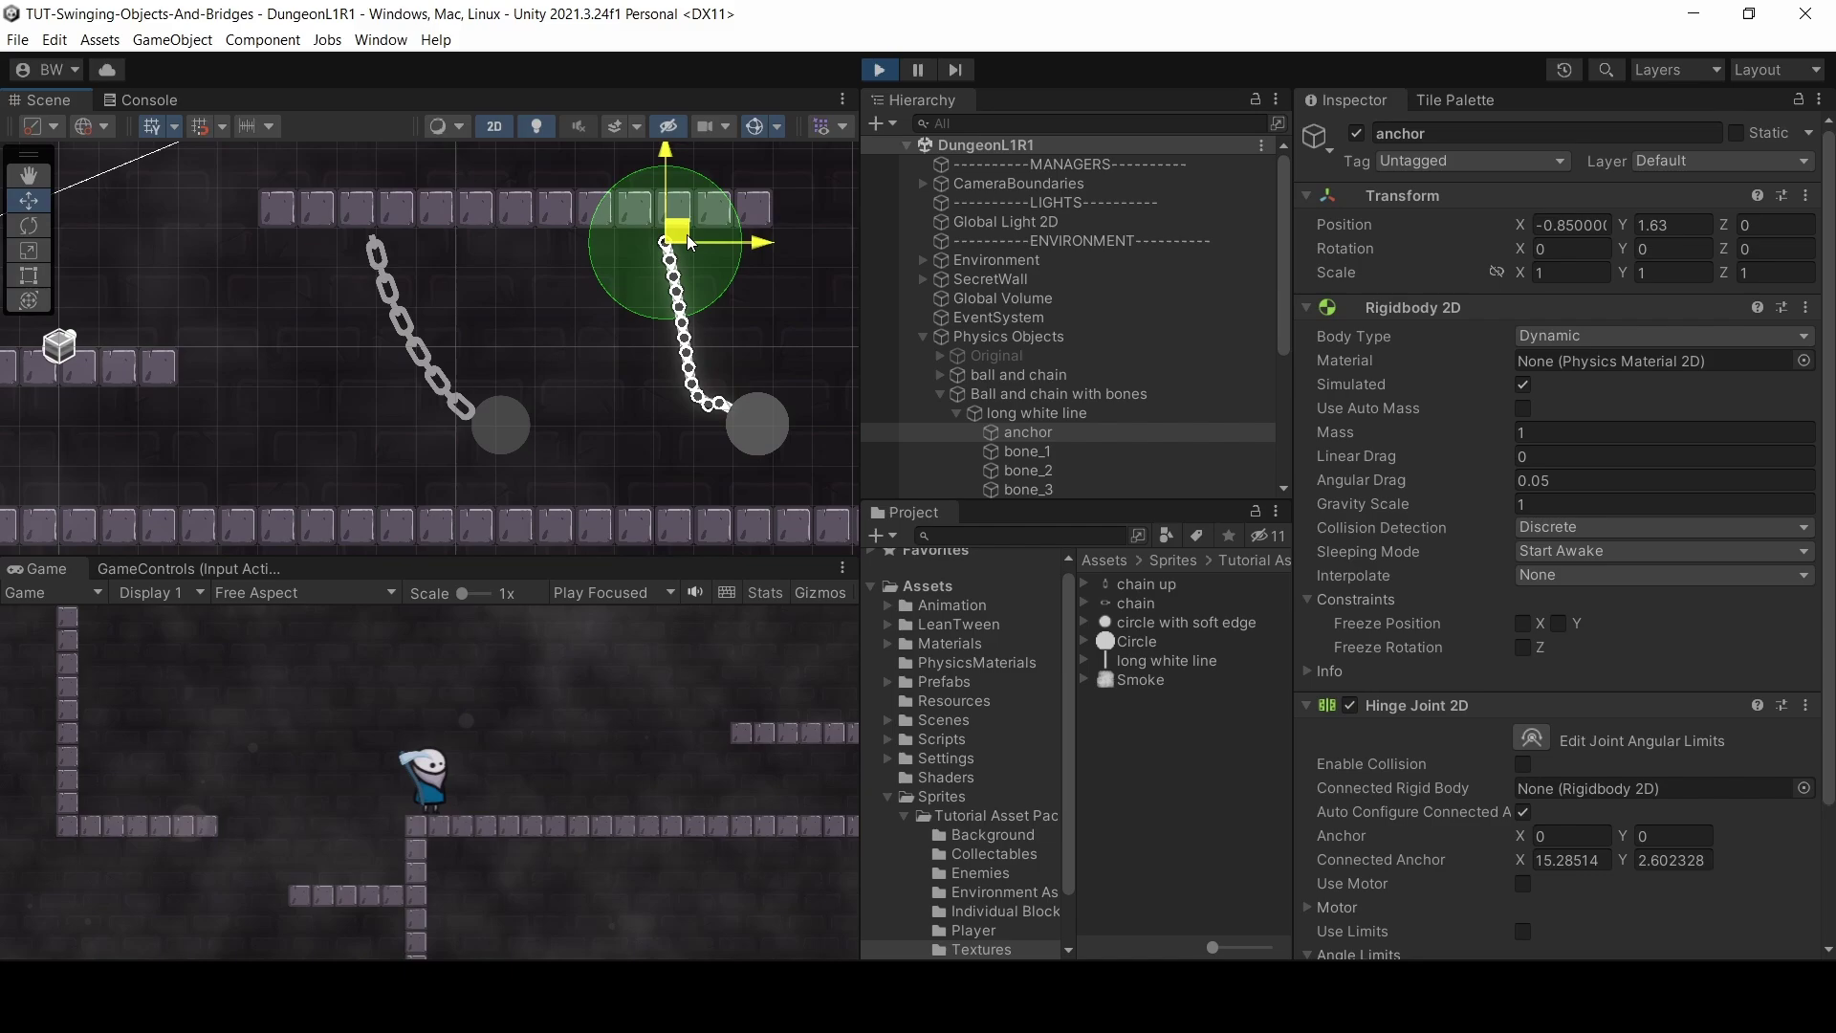
{"action": "key", "text": "ctrl+p"}
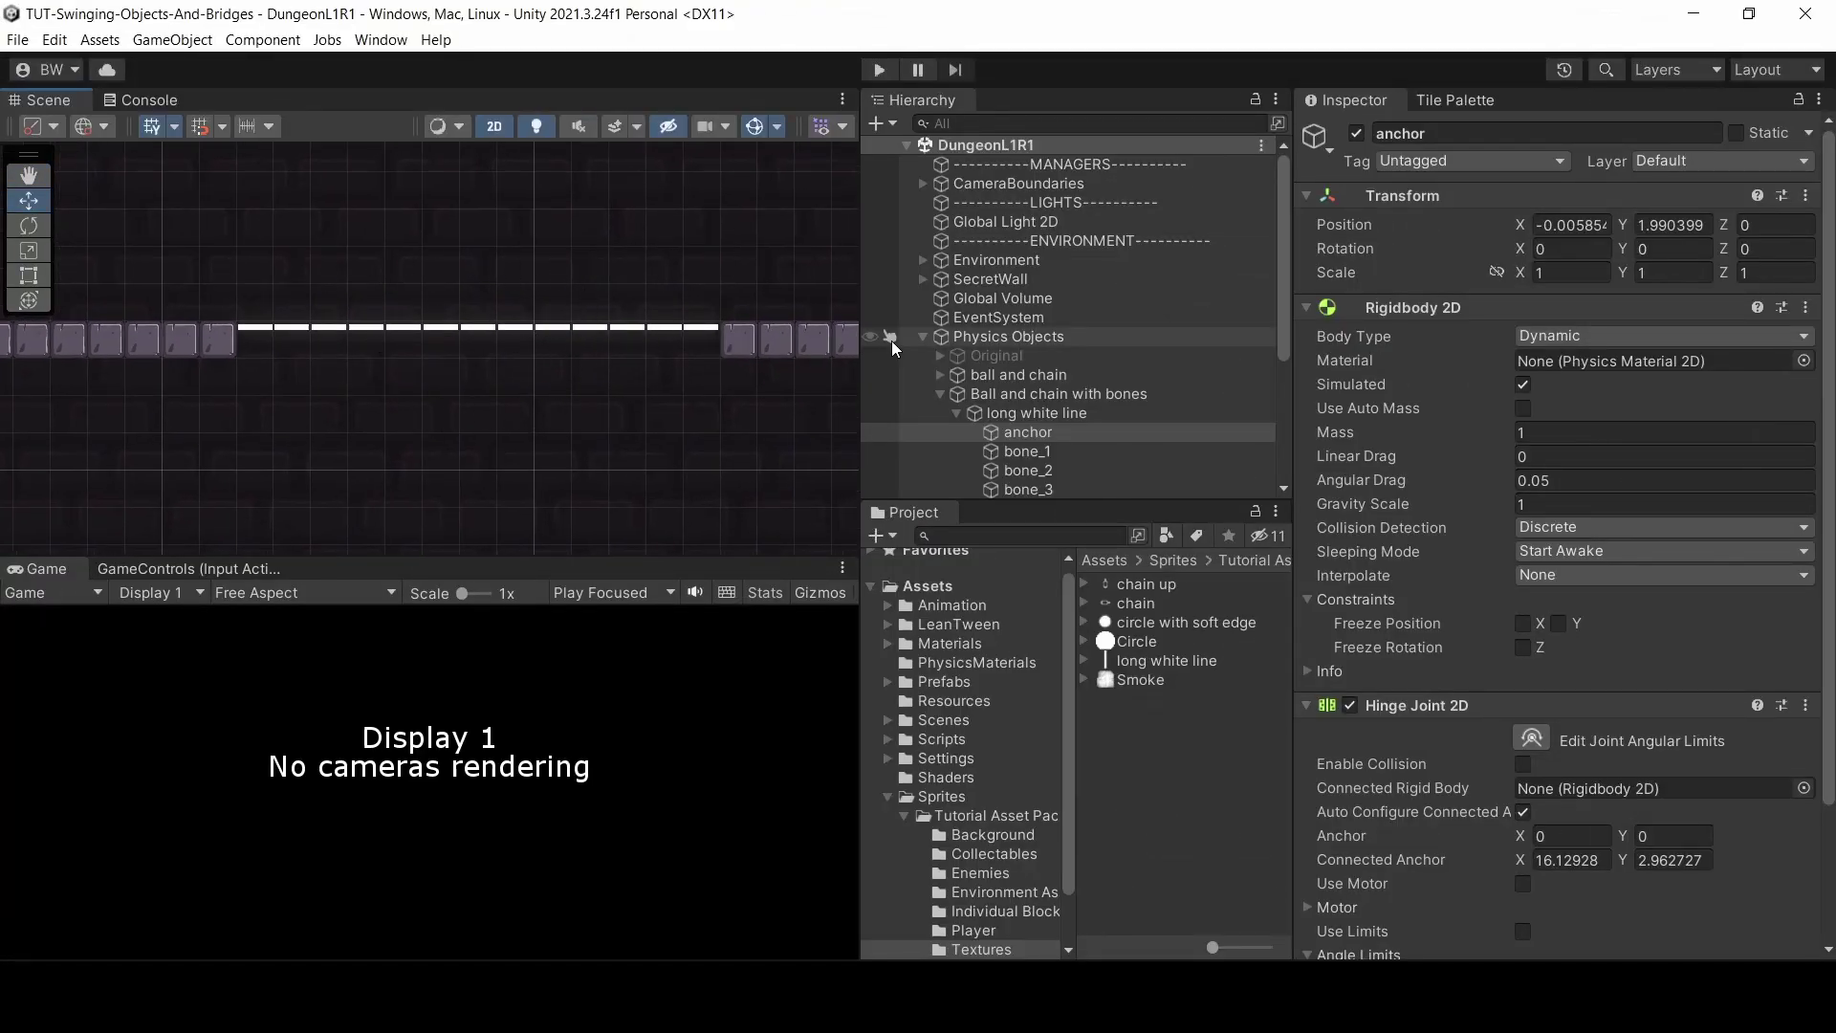
- Inspect the individual links of the finished ball and chain and their hinge positions
{"action": "scroll", "coordinate": [1461, 552], "scroll_direction": "down", "scroll_amount": 3}
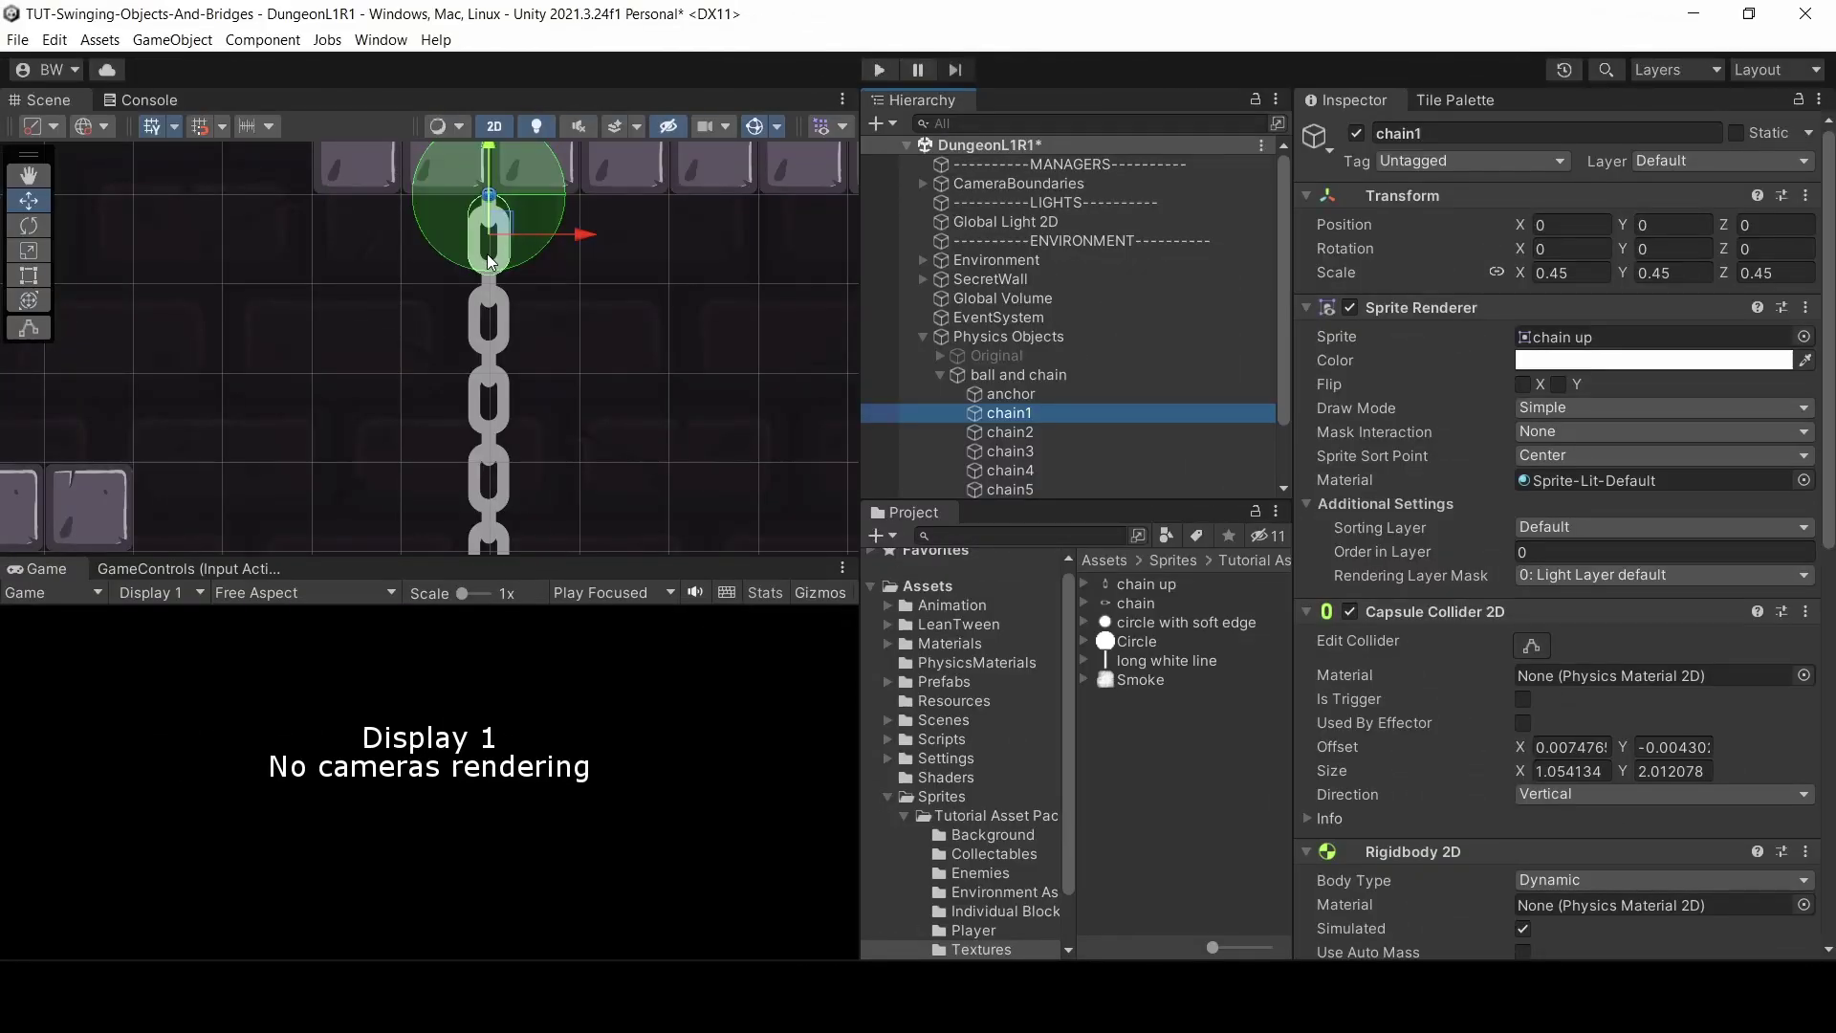
{"action": "left_click", "coordinate": [474, 285]}
{"action": "left_click", "coordinate": [483, 290]}
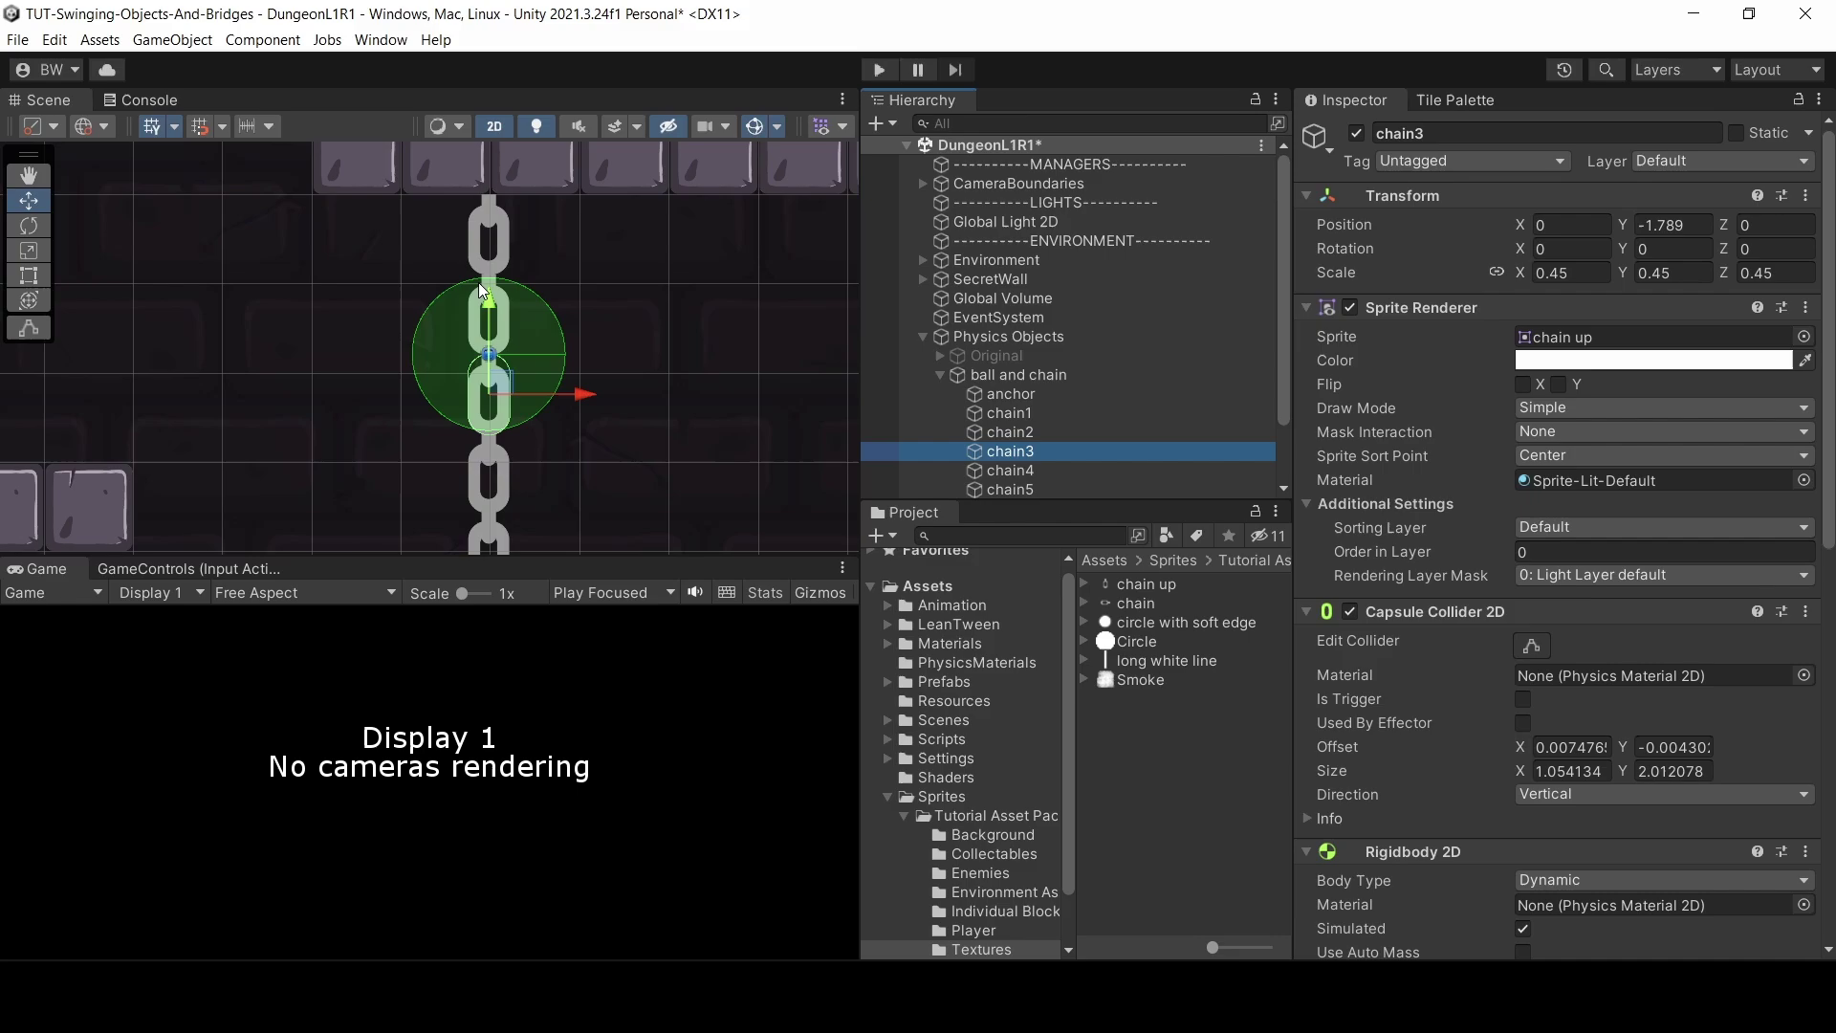
{"action": "left_click", "coordinate": [479, 284]}
{"action": "left_click", "coordinate": [479, 284]}
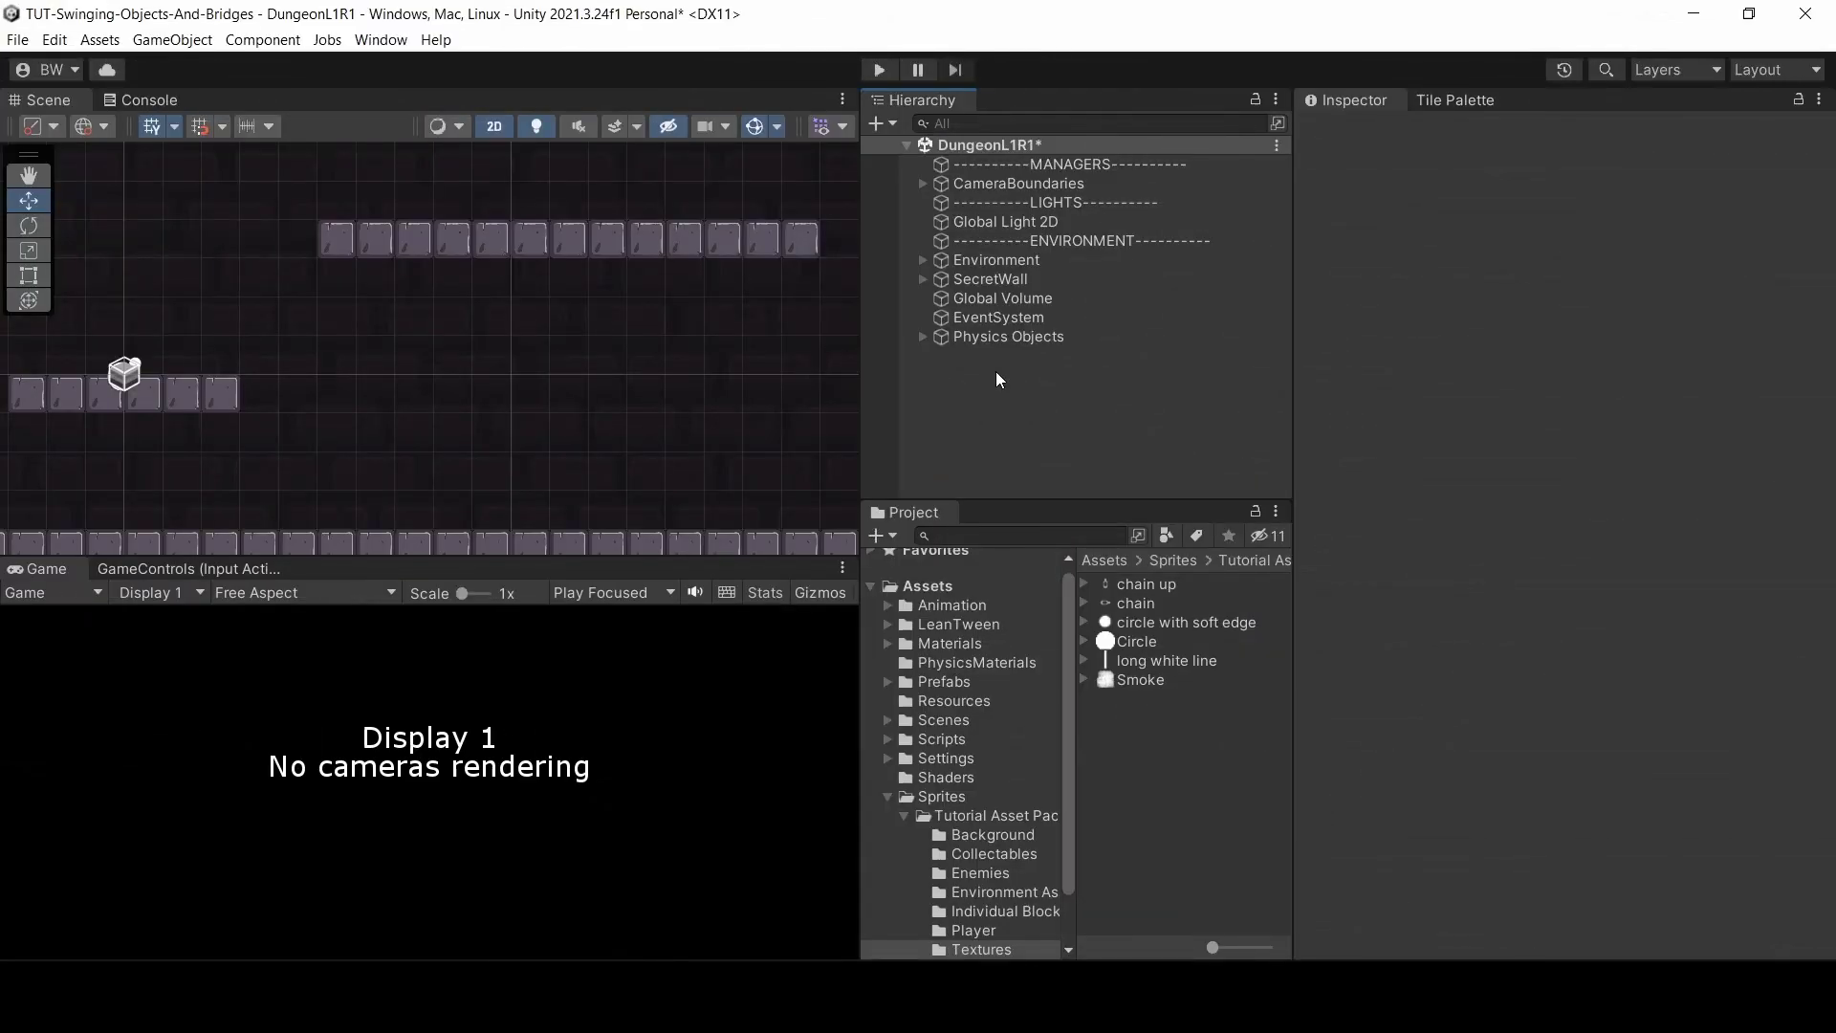
- Create an empty object named Ball and chain with an empty child object named chain1
{"action": "right_click", "coordinate": [995, 371]}
{"action": "left_click", "coordinate": [1075, 618]}
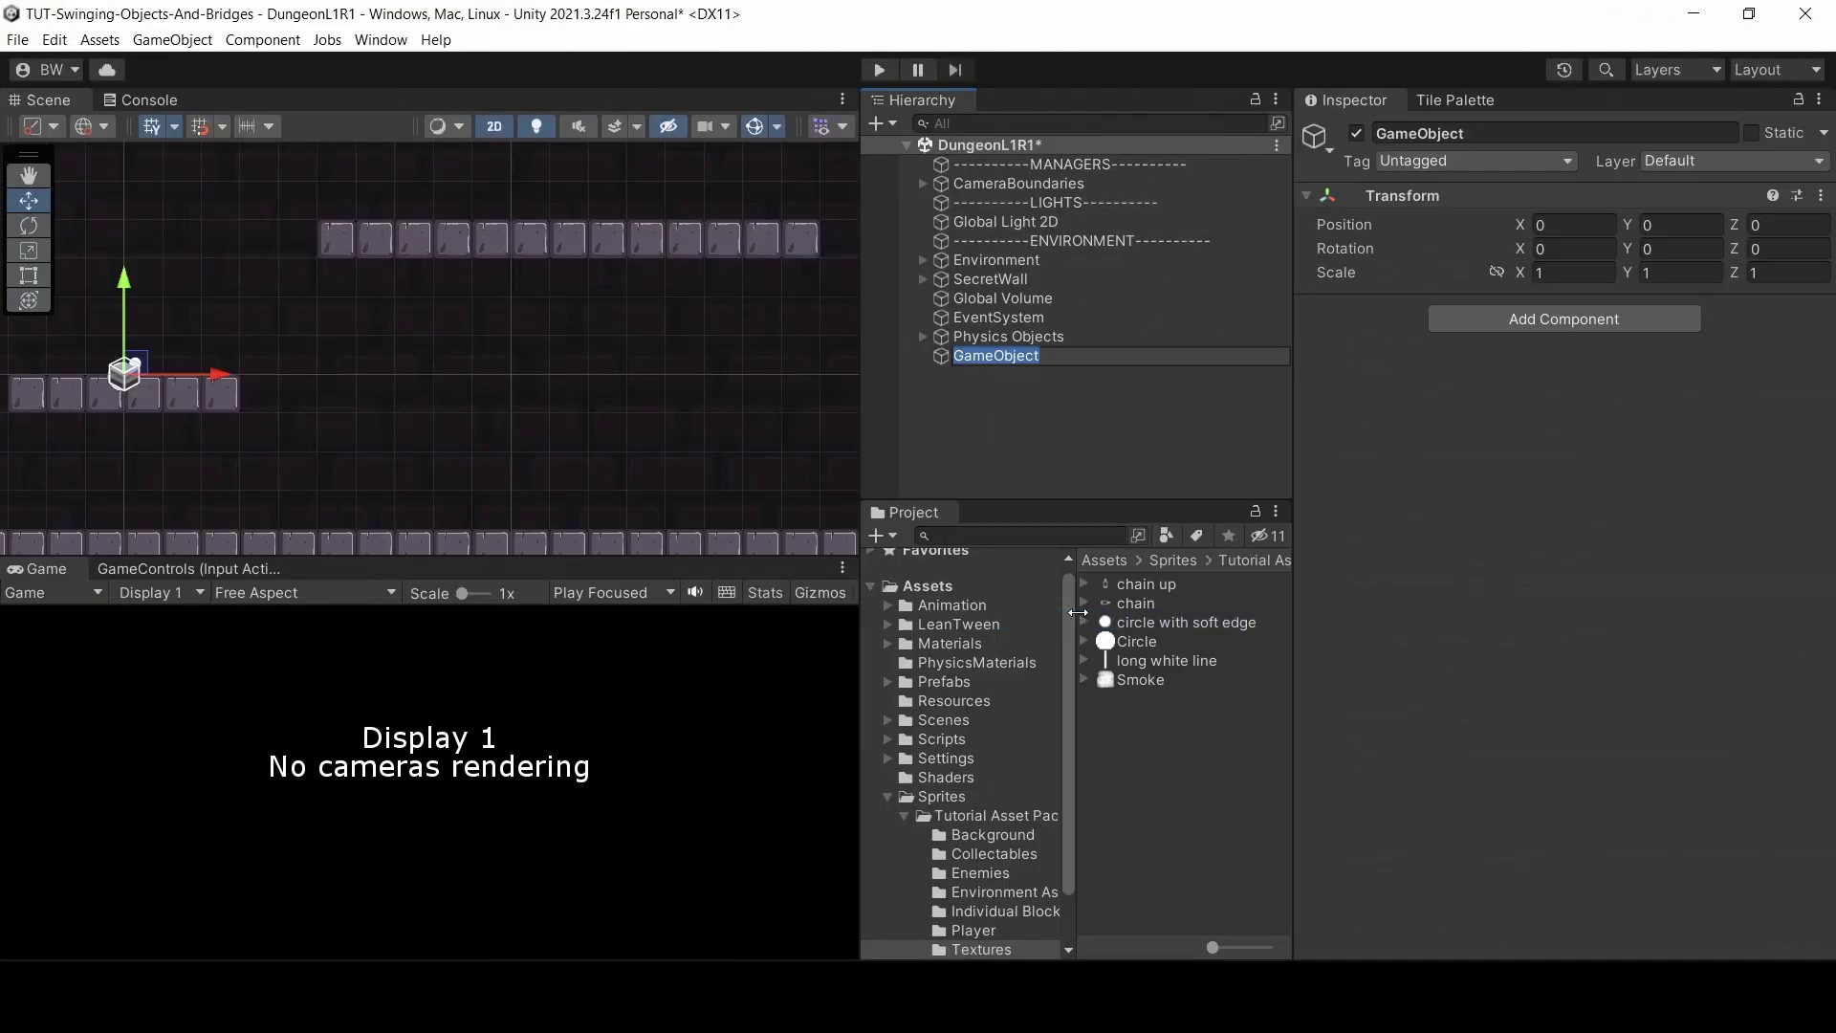
{"action": "type", "text": "Ball and chain"}
{"action": "key", "text": "Return"}
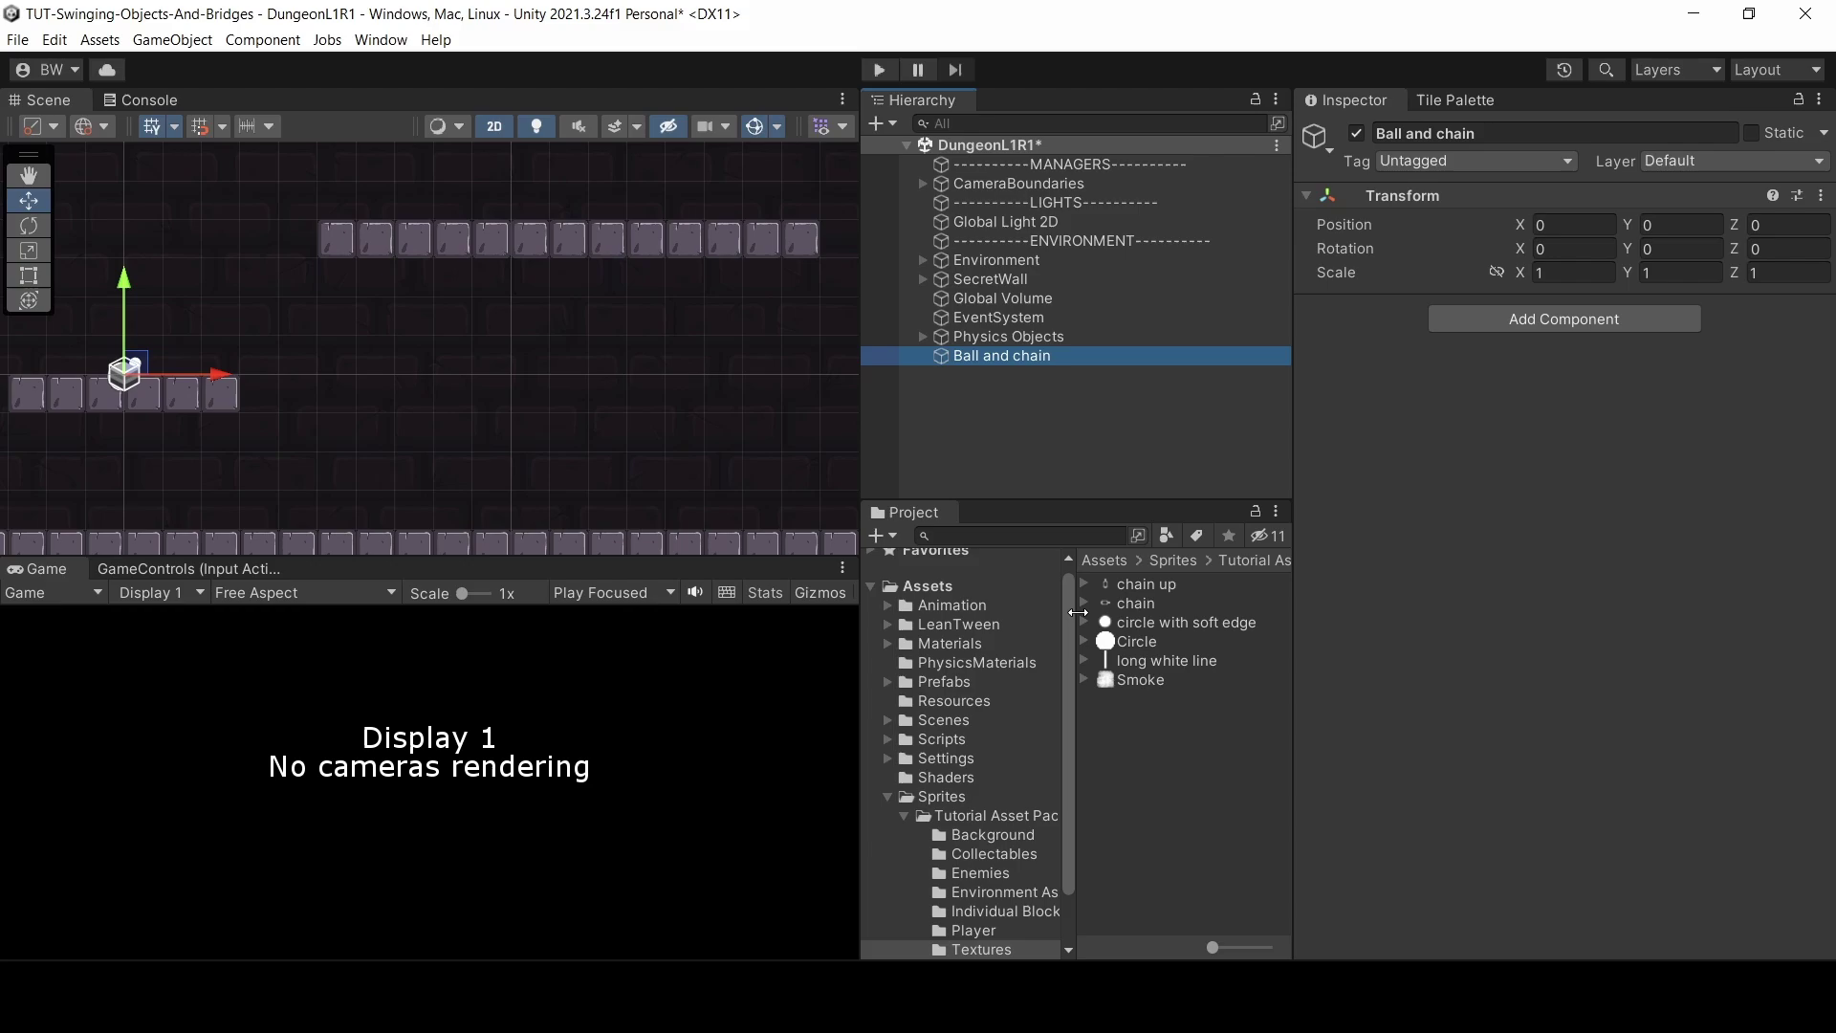
{"action": "right_click", "coordinate": [1016, 357]}
{"action": "left_click", "coordinate": [1087, 525]}
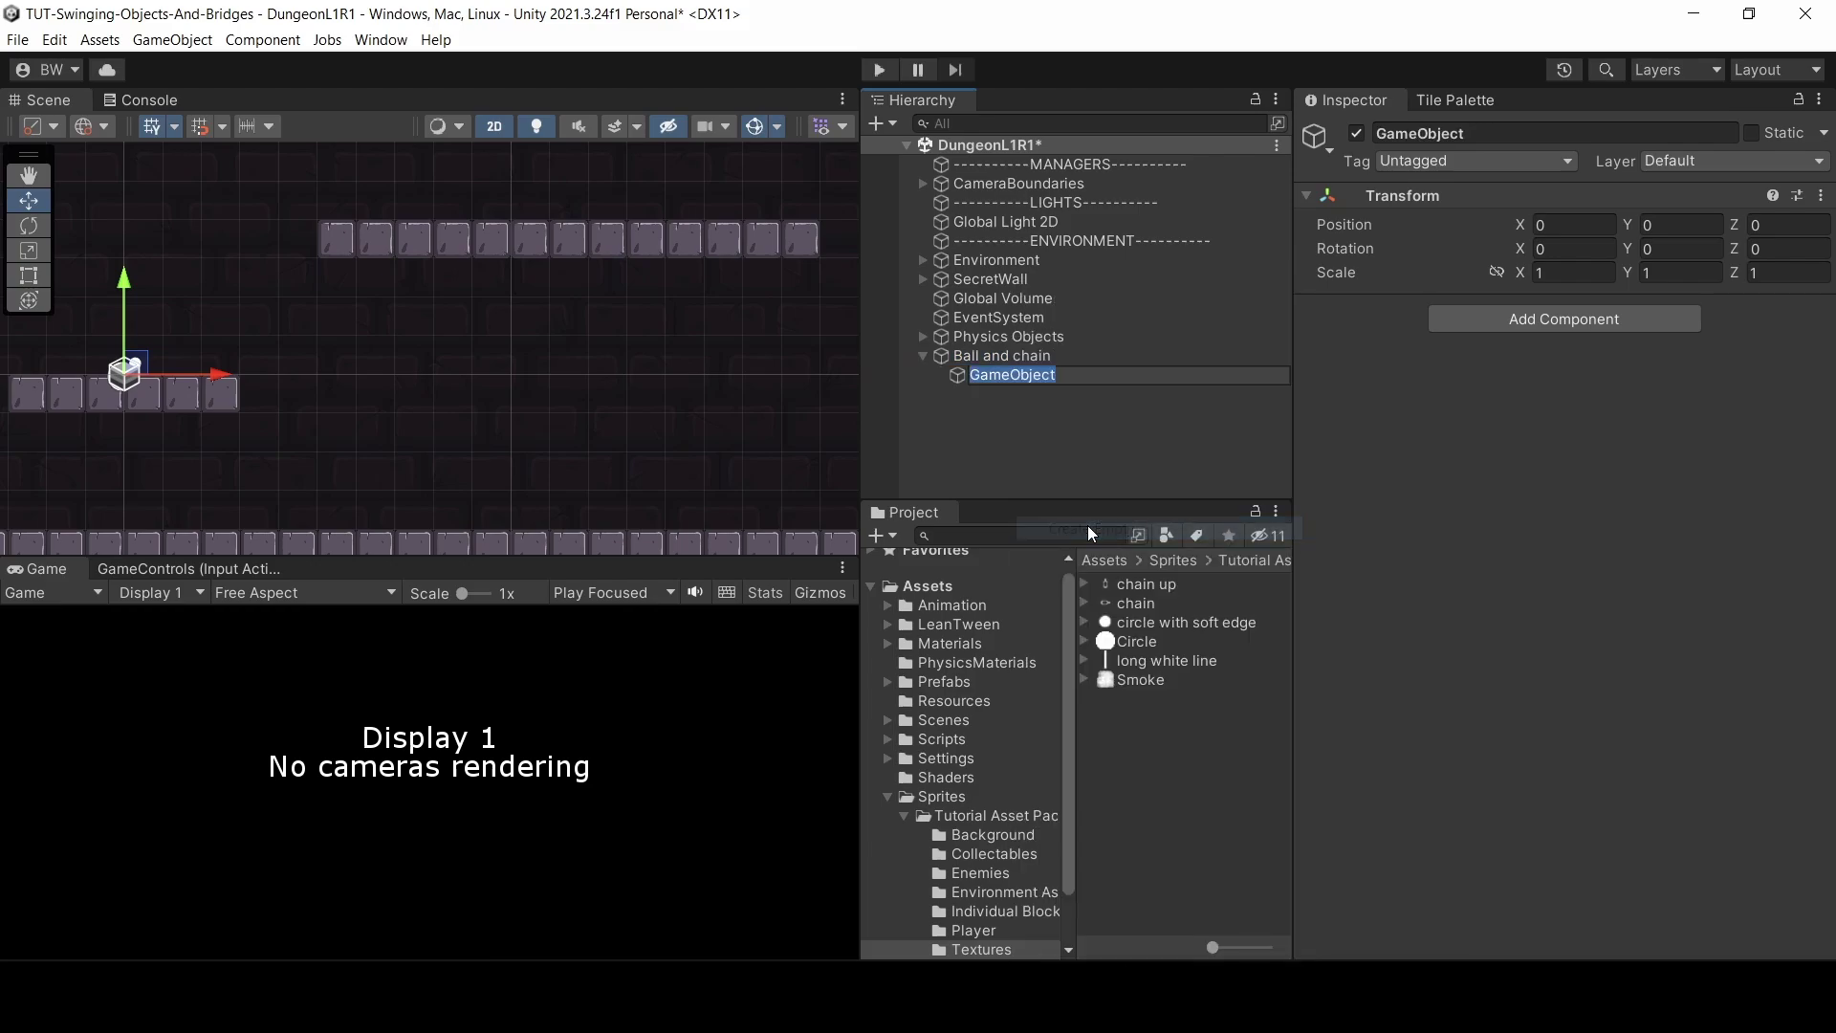
{"action": "type", "text": "chain1"}
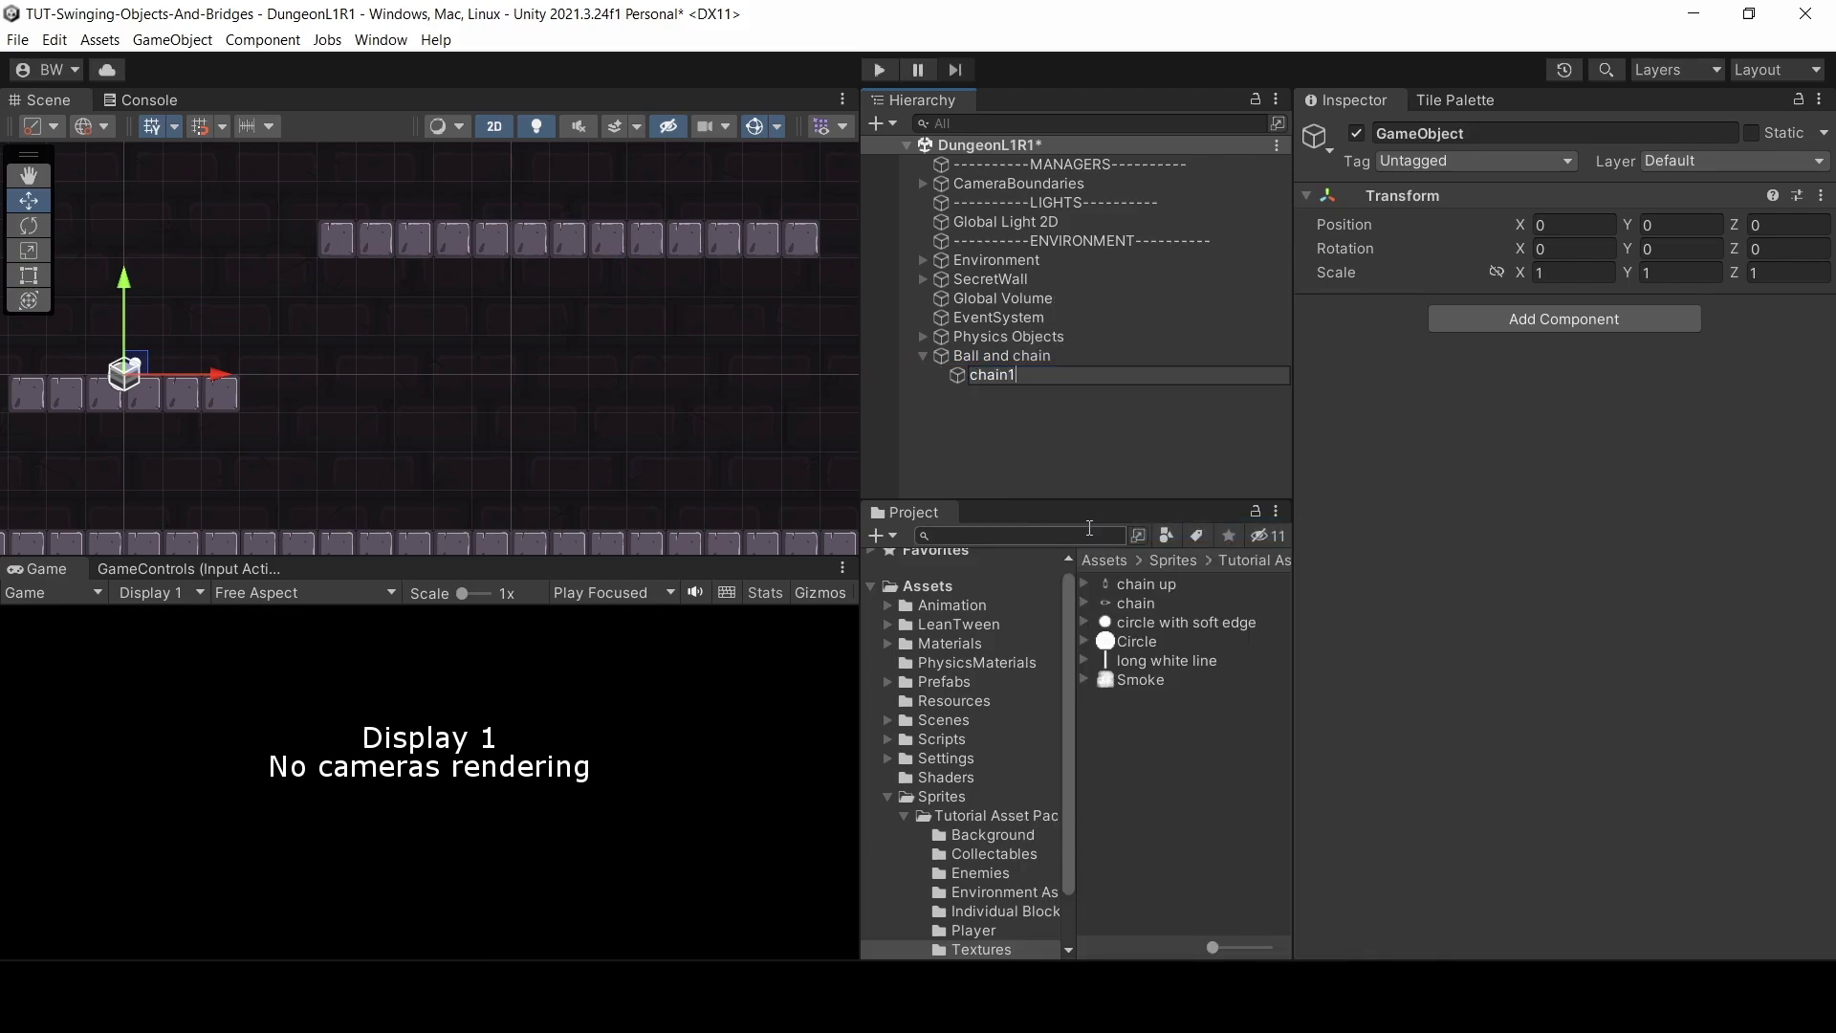
{"action": "key", "text": "Return"}
- Add a Sprite Renderer to chain1 and assign the chain up sprite
{"action": "left_click", "coordinate": [1494, 316]}
{"action": "type", "text": "spr"}
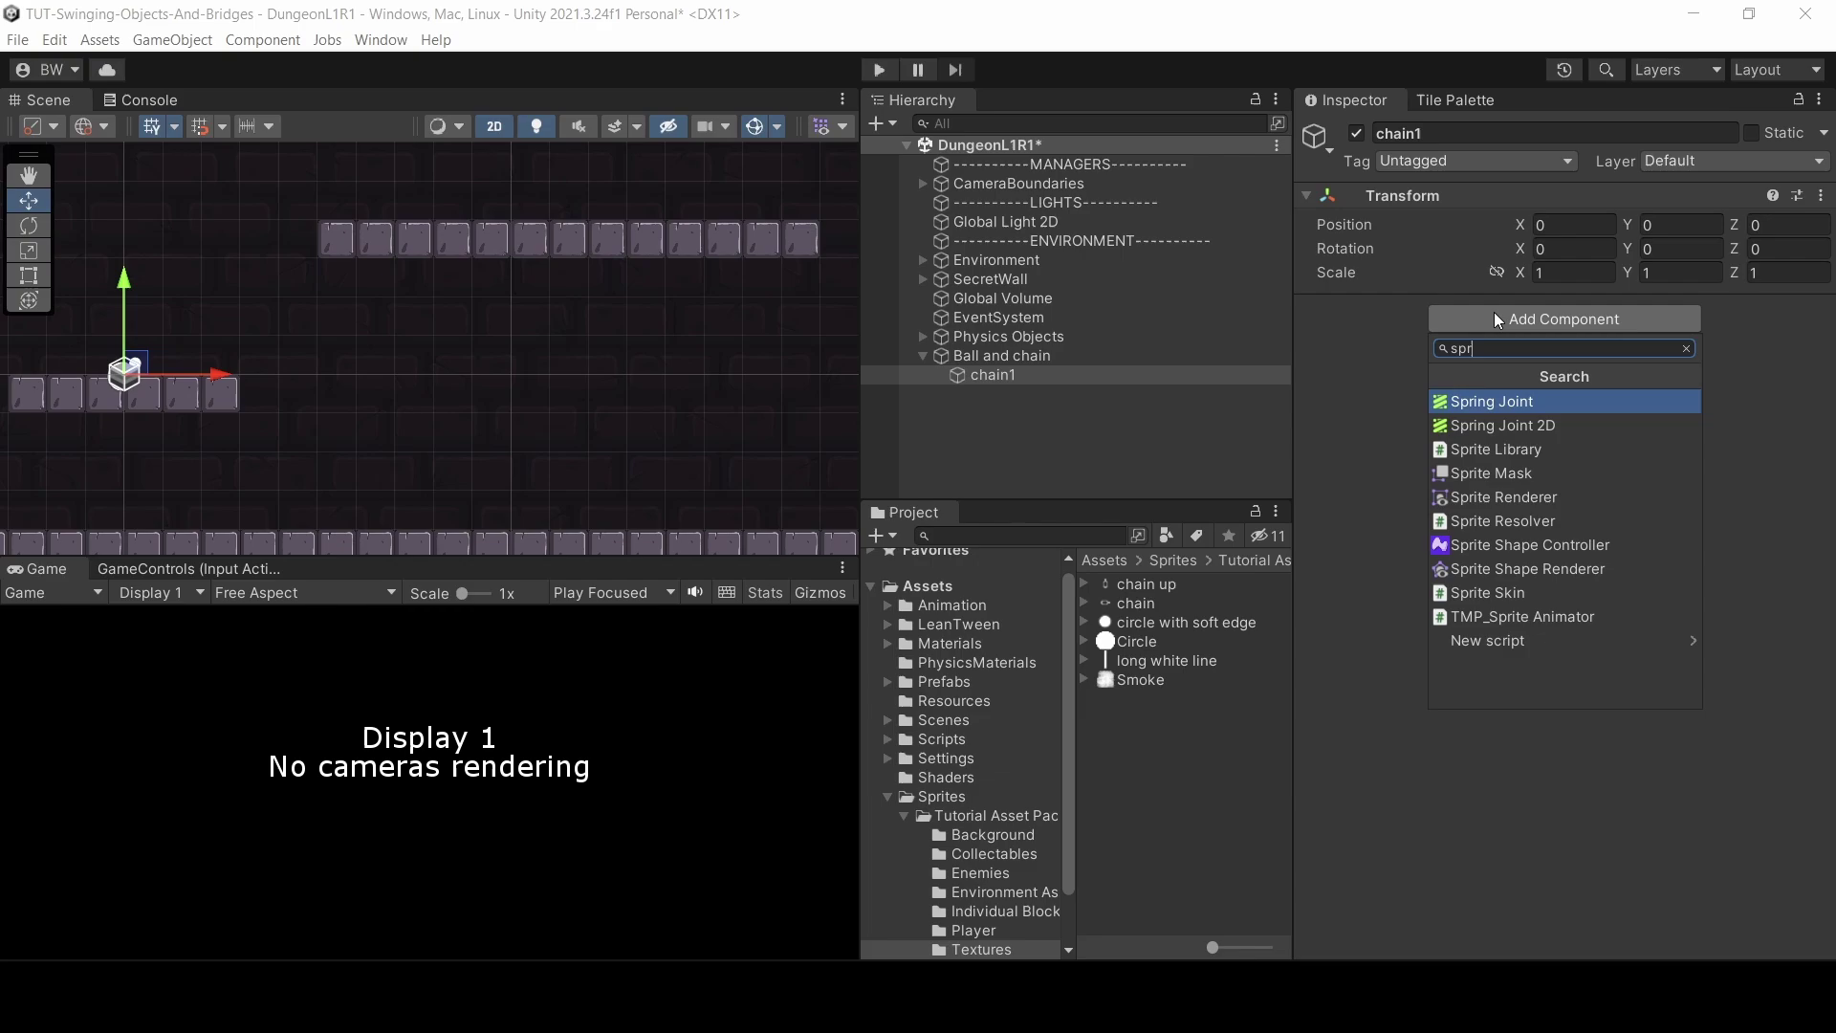
{"action": "type", "text": "ite"}
{"action": "key", "text": "Down"}
{"action": "key", "text": "Down"}
{"action": "key", "text": "Return"}
{"action": "left_click", "coordinate": [1816, 337]}
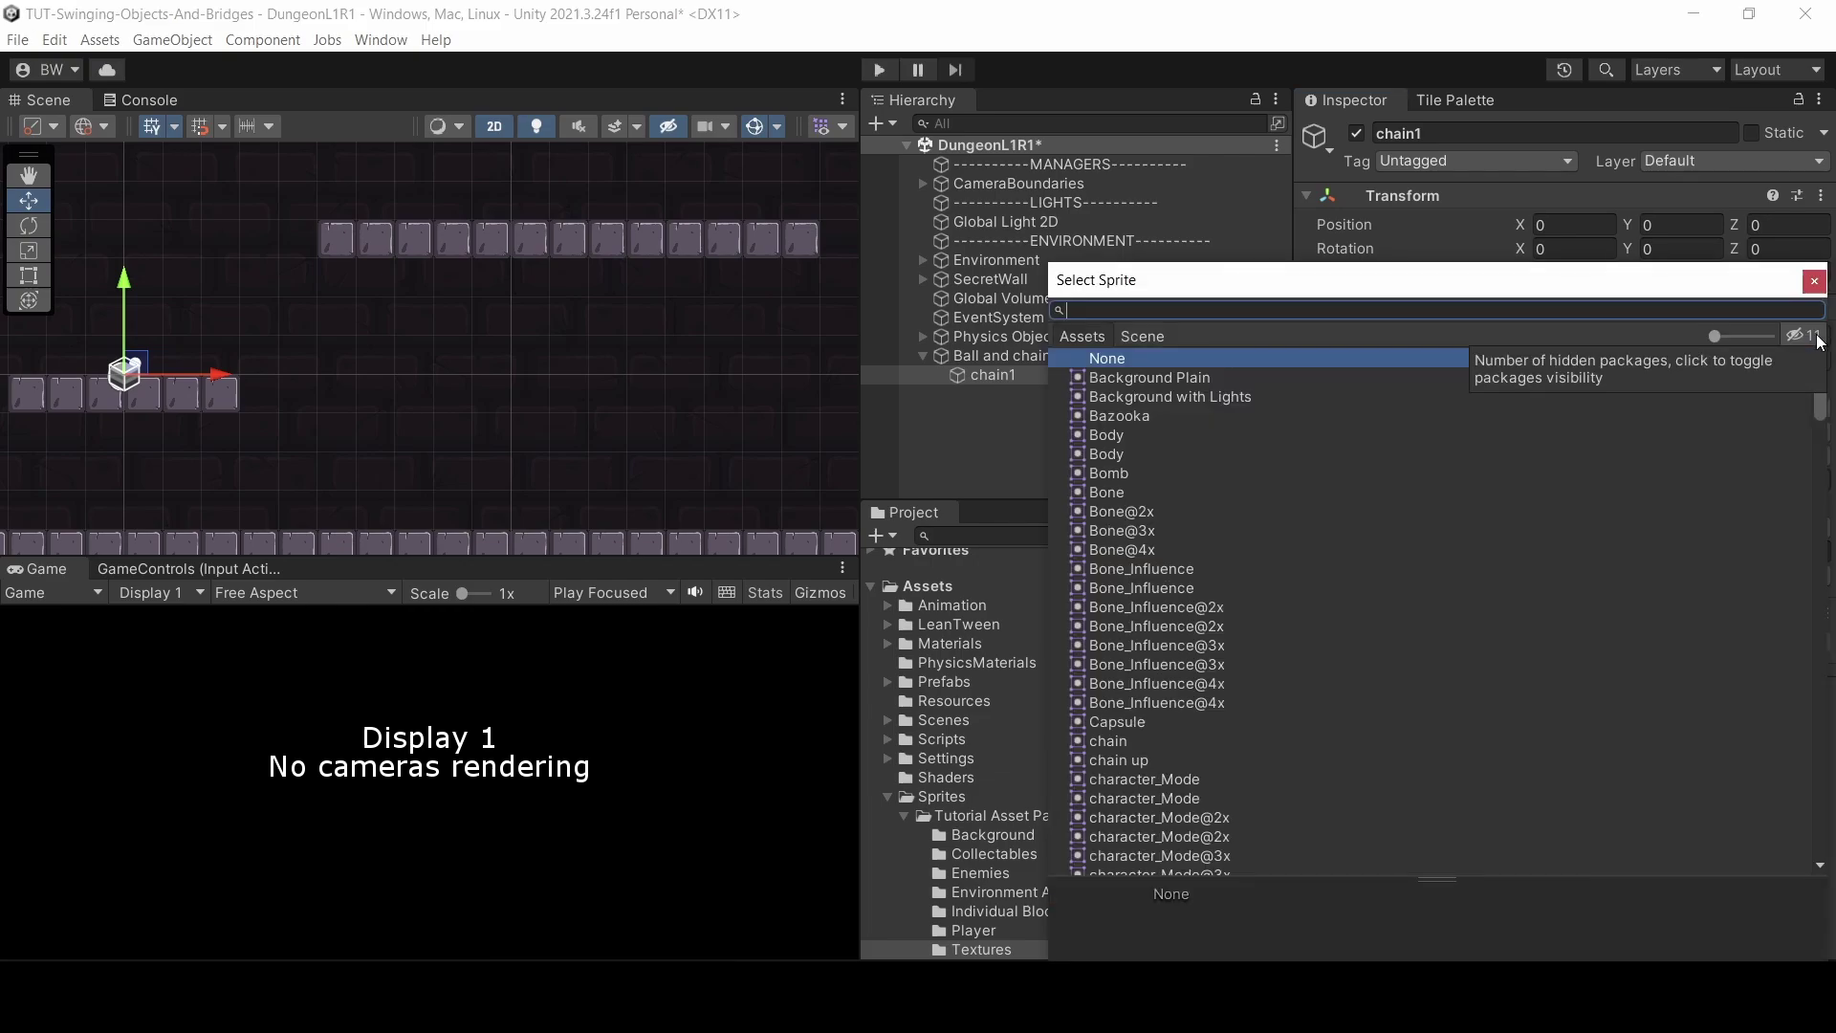
{"action": "type", "text": "chain"}
{"action": "key", "text": "Down"}
{"action": "key", "text": "Down"}
{"action": "key", "text": "Return"}
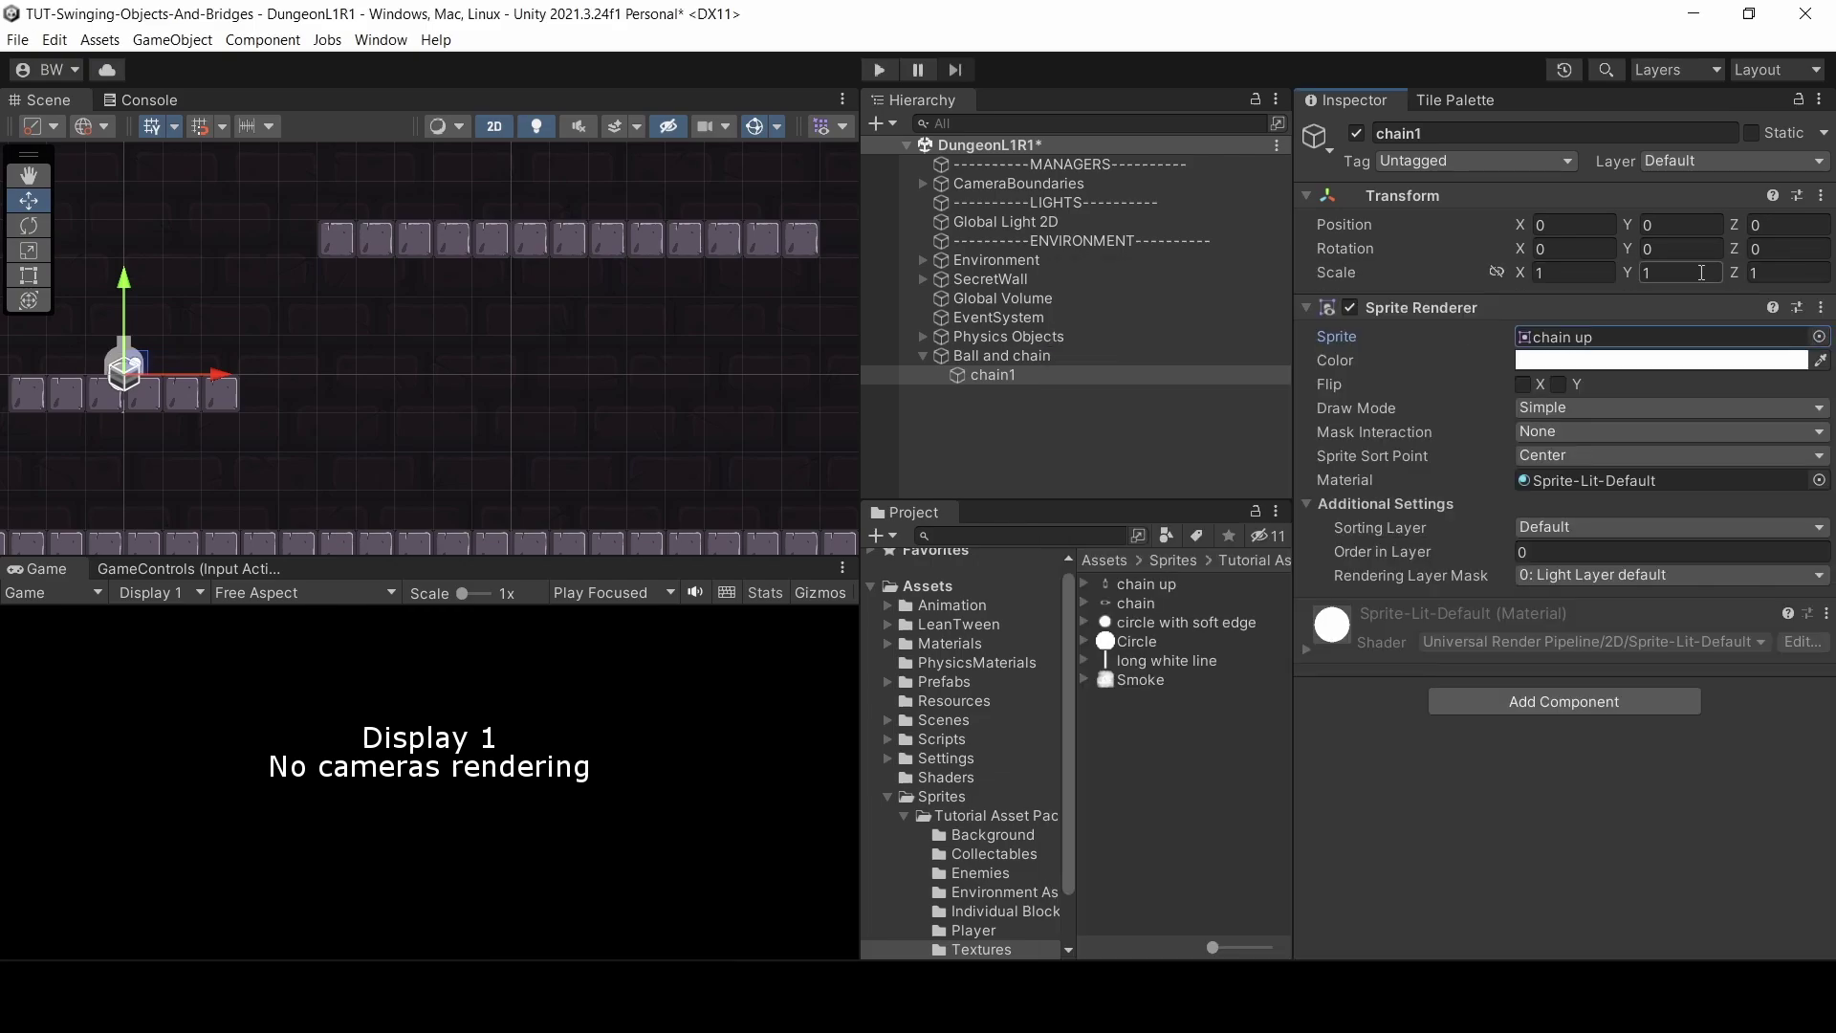
- Move the Ball and chain parent beneath the upper platform, to about X 7, Y 2
{"action": "left_click", "coordinate": [1004, 356]}
{"action": "left_click_drag", "start_coordinate": [136, 364], "coordinate": [405, 285]}
{"action": "scroll", "coordinate": [413, 280], "scroll_direction": "up", "scroll_amount": 8}
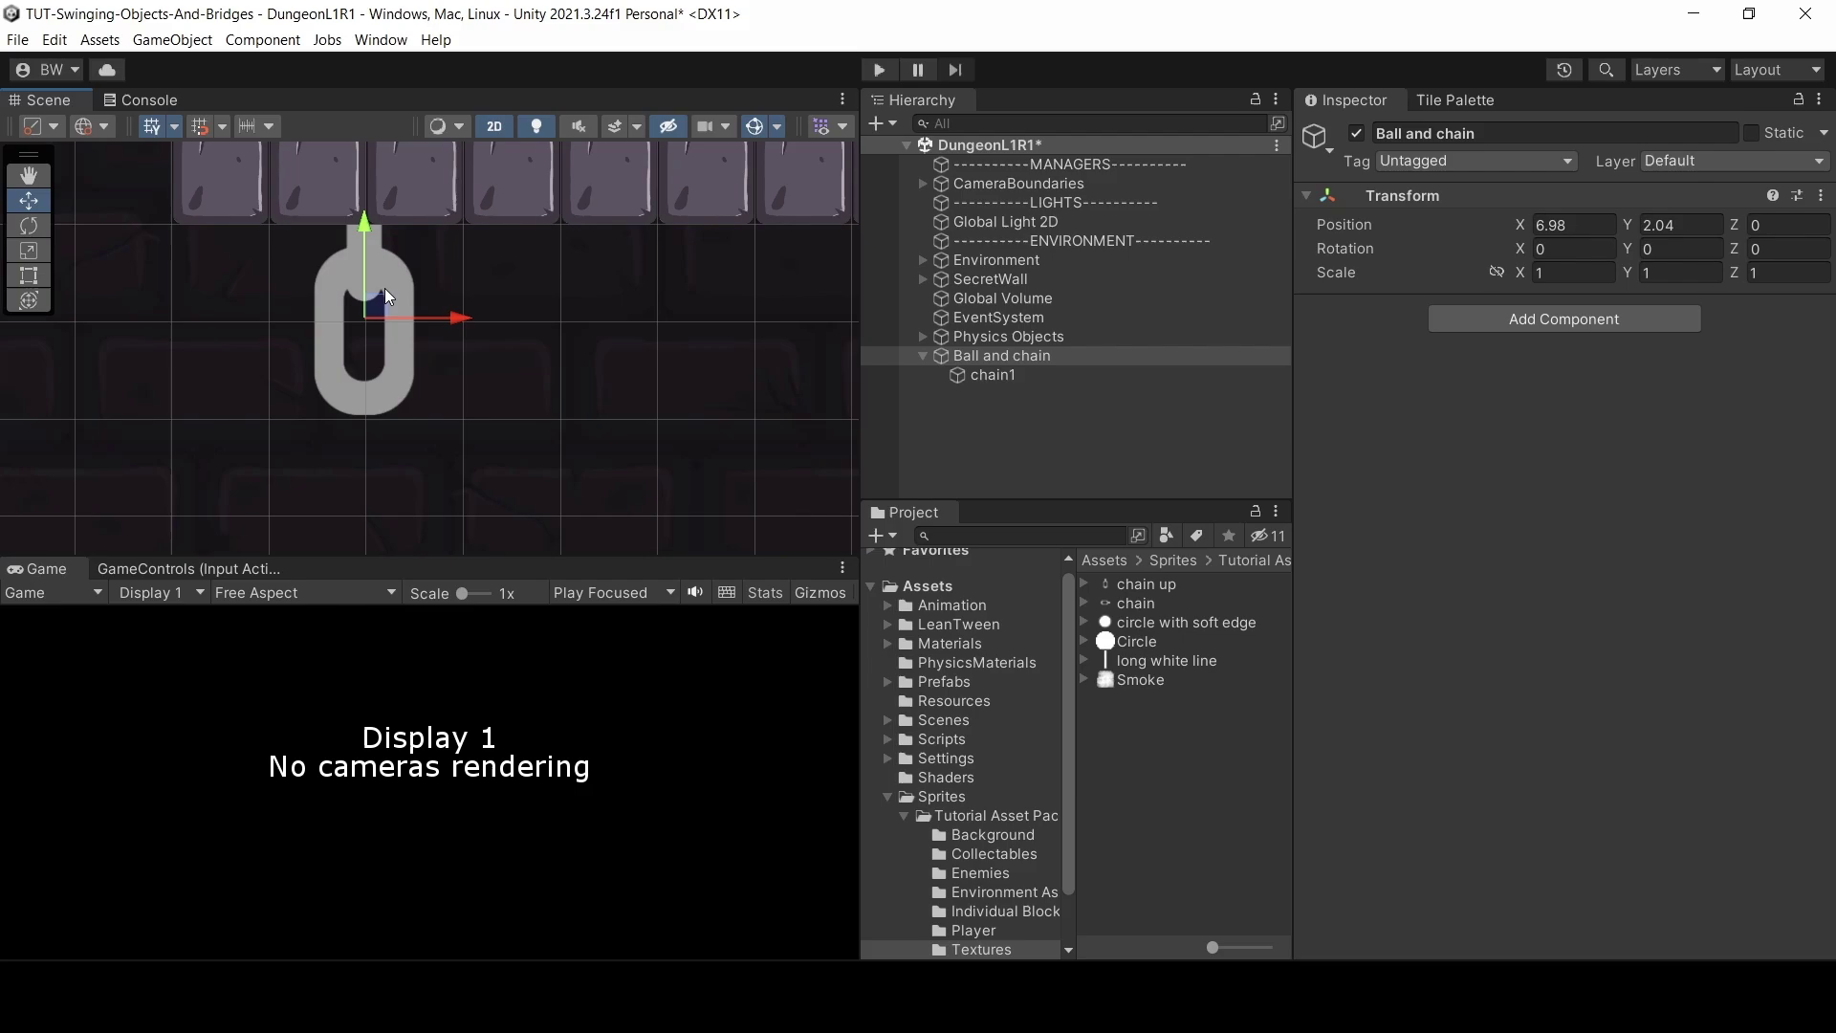
- Add a Capsule Collider 2D to chain1
{"action": "left_click", "coordinate": [993, 374]}
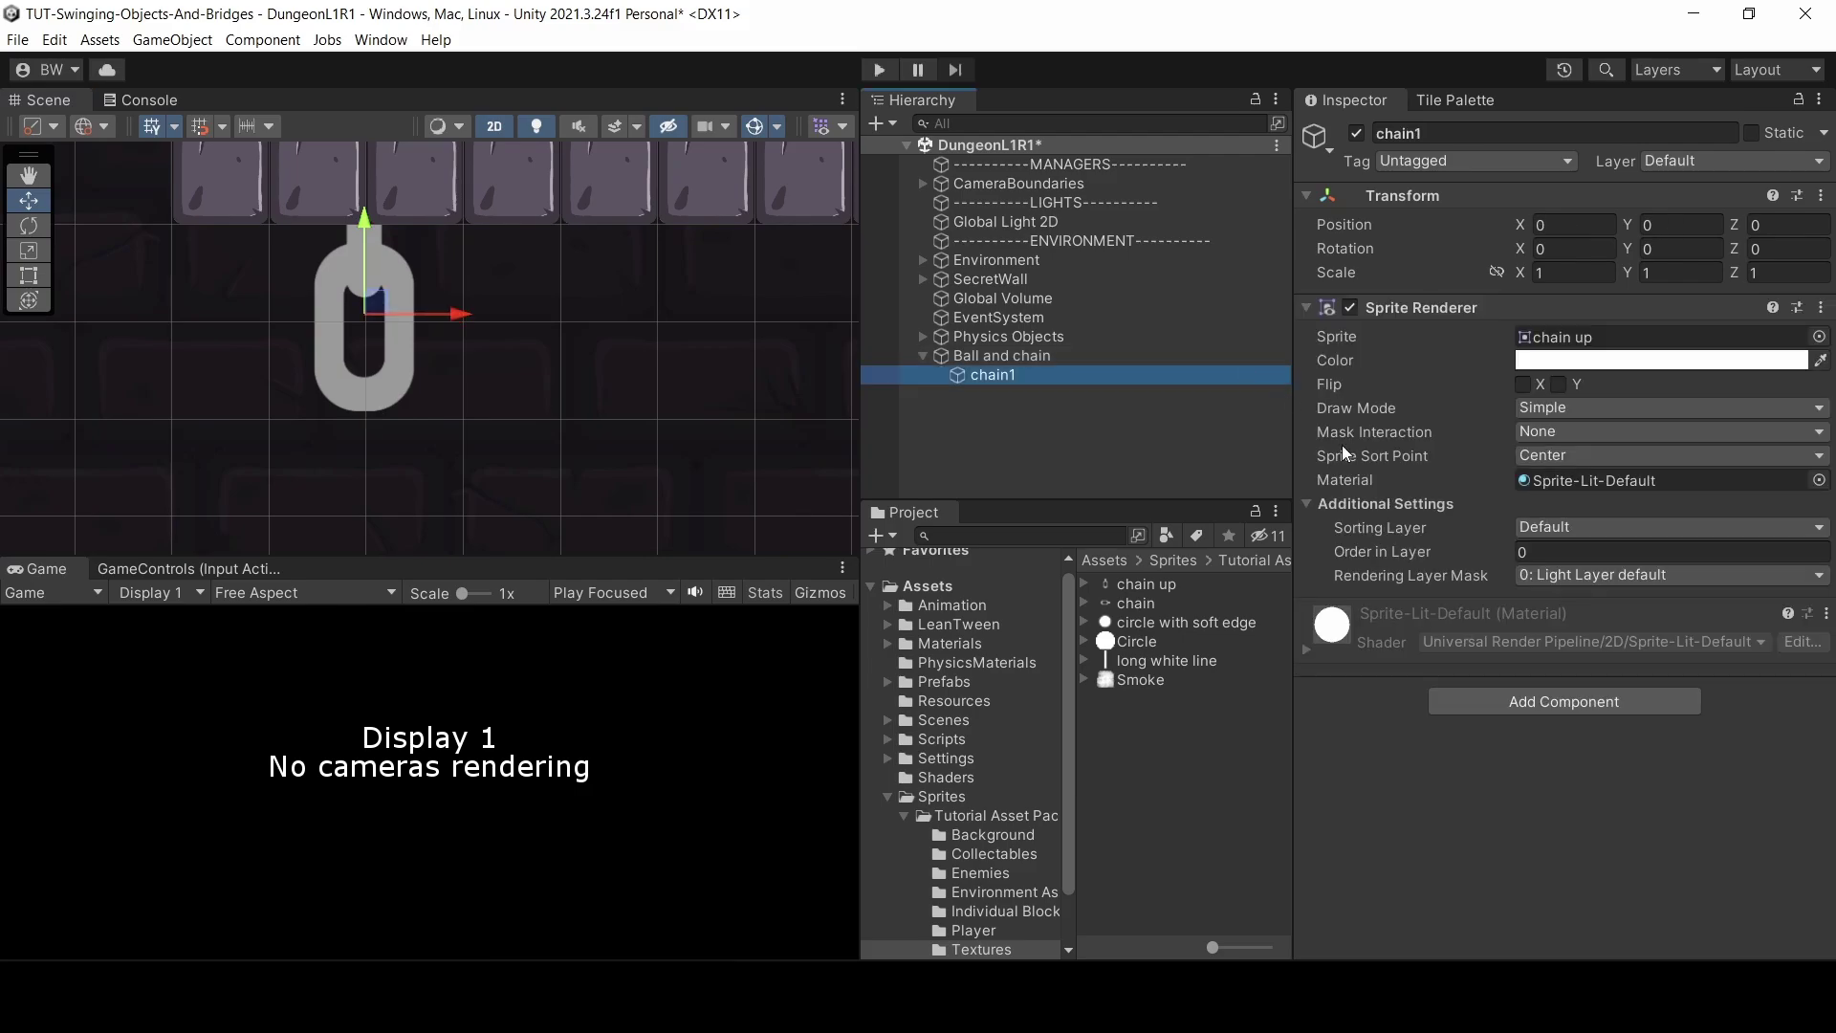
{"action": "left_click", "coordinate": [1507, 702]}
{"action": "type", "text": "caps"}
{"action": "left_click", "coordinate": [1507, 704]}
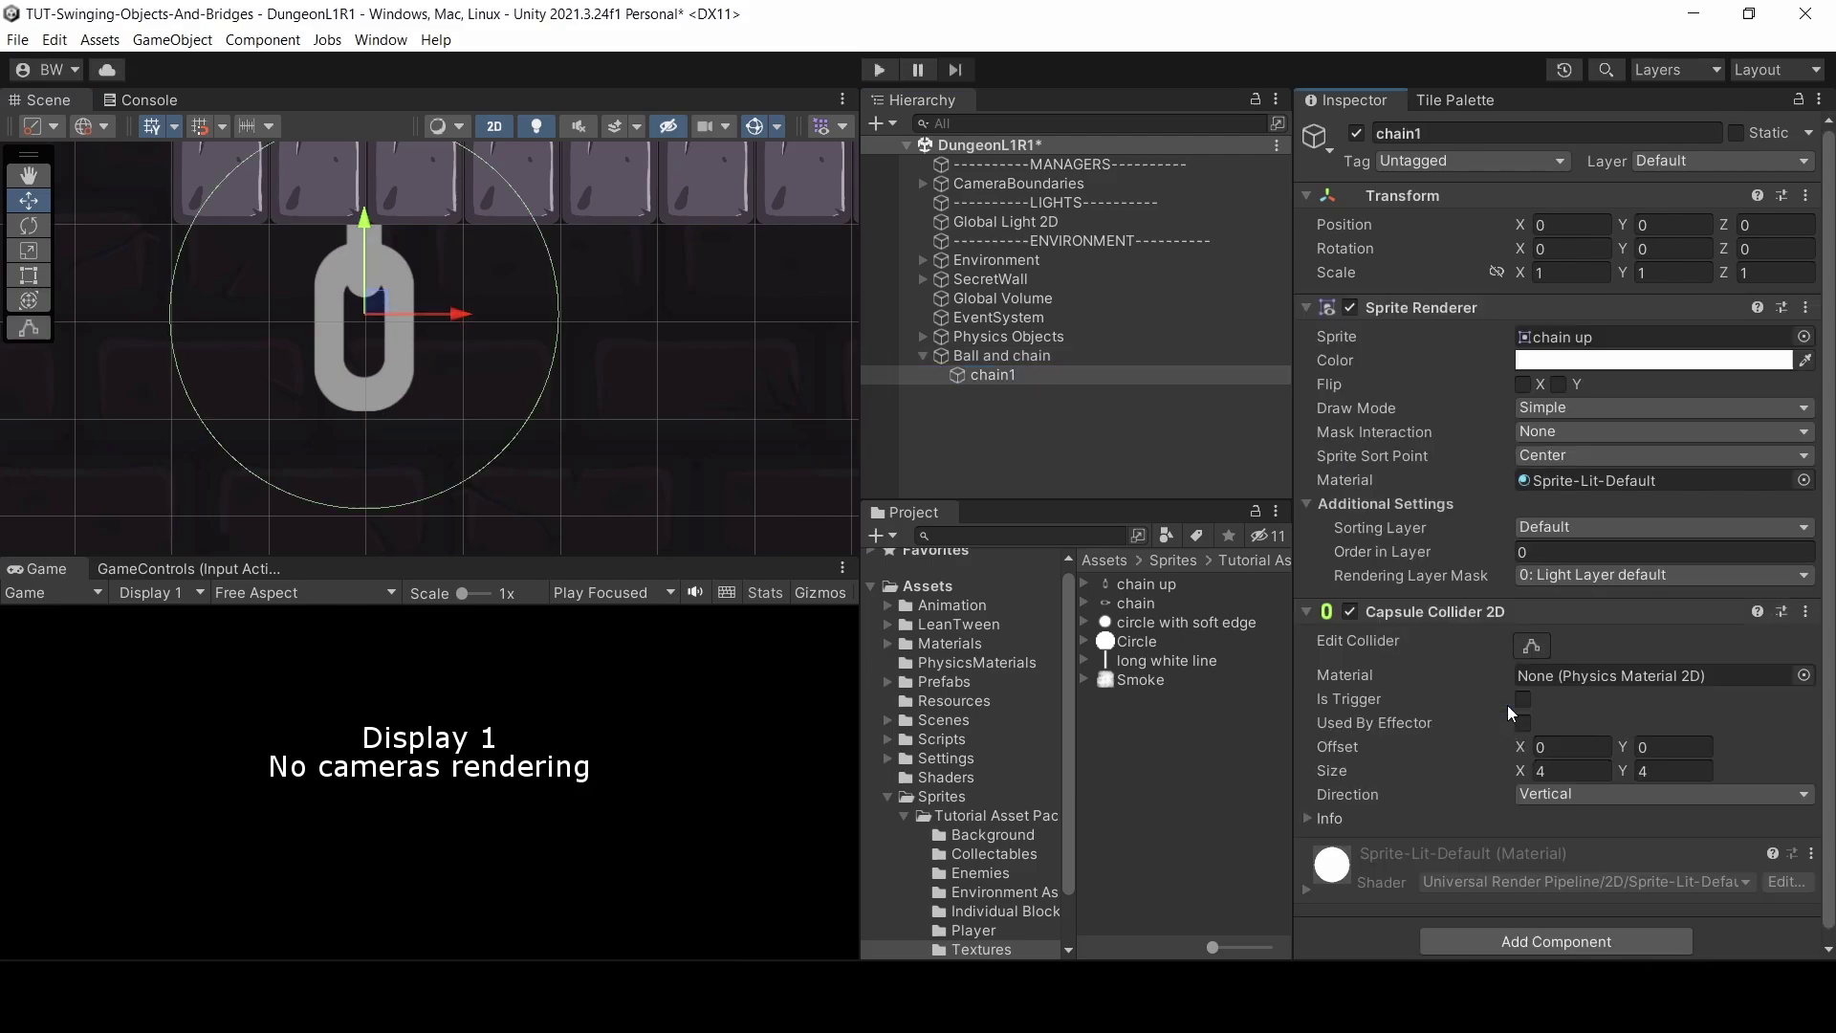
- Reshape chain1's capsule collider to fit the link's outline, about 1.03 wide and 1.96 high
{"action": "left_click", "coordinate": [1531, 646]}
{"action": "left_click_drag", "start_coordinate": [558, 315], "coordinate": [415, 329]}
{"action": "left_click_drag", "start_coordinate": [170, 314], "coordinate": [314, 320]}
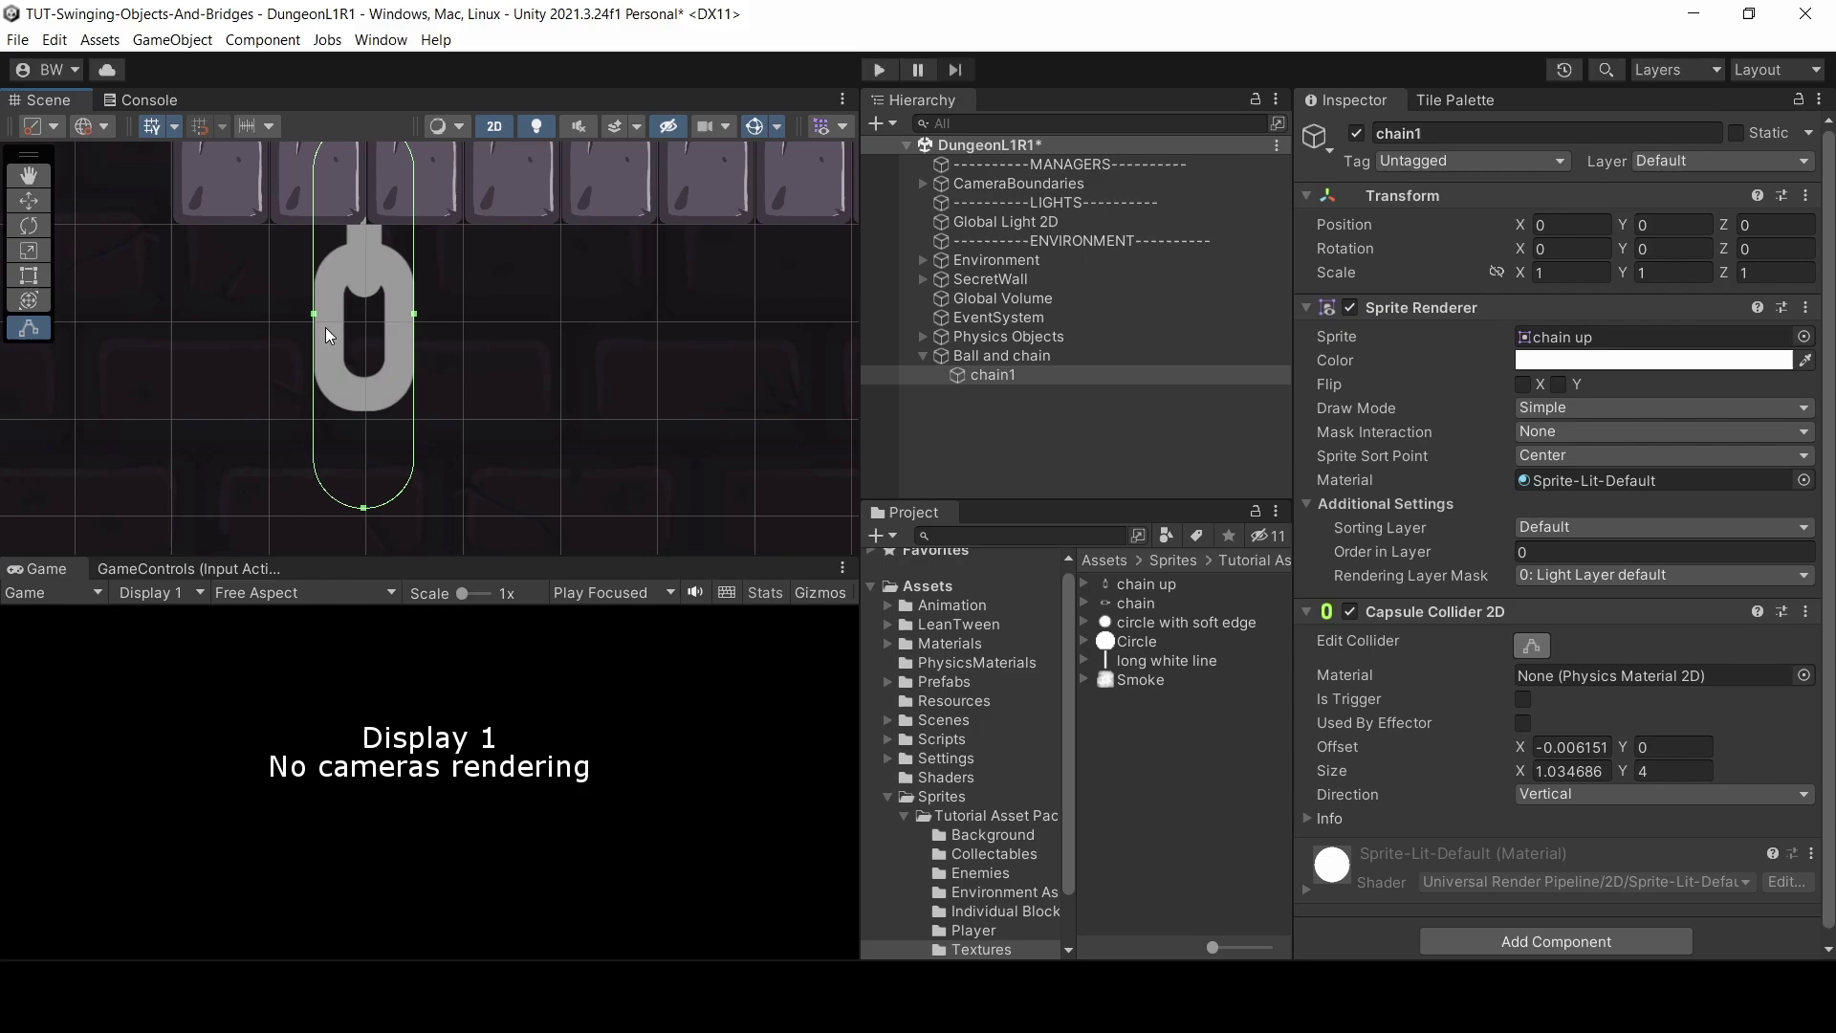
{"action": "left_click_drag", "start_coordinate": [363, 507], "coordinate": [369, 412]}
{"action": "middle_click_drag", "start_coordinate": [362, 132], "coordinate": [376, 195]}
{"action": "left_click_drag", "start_coordinate": [376, 195], "coordinate": [375, 287]}
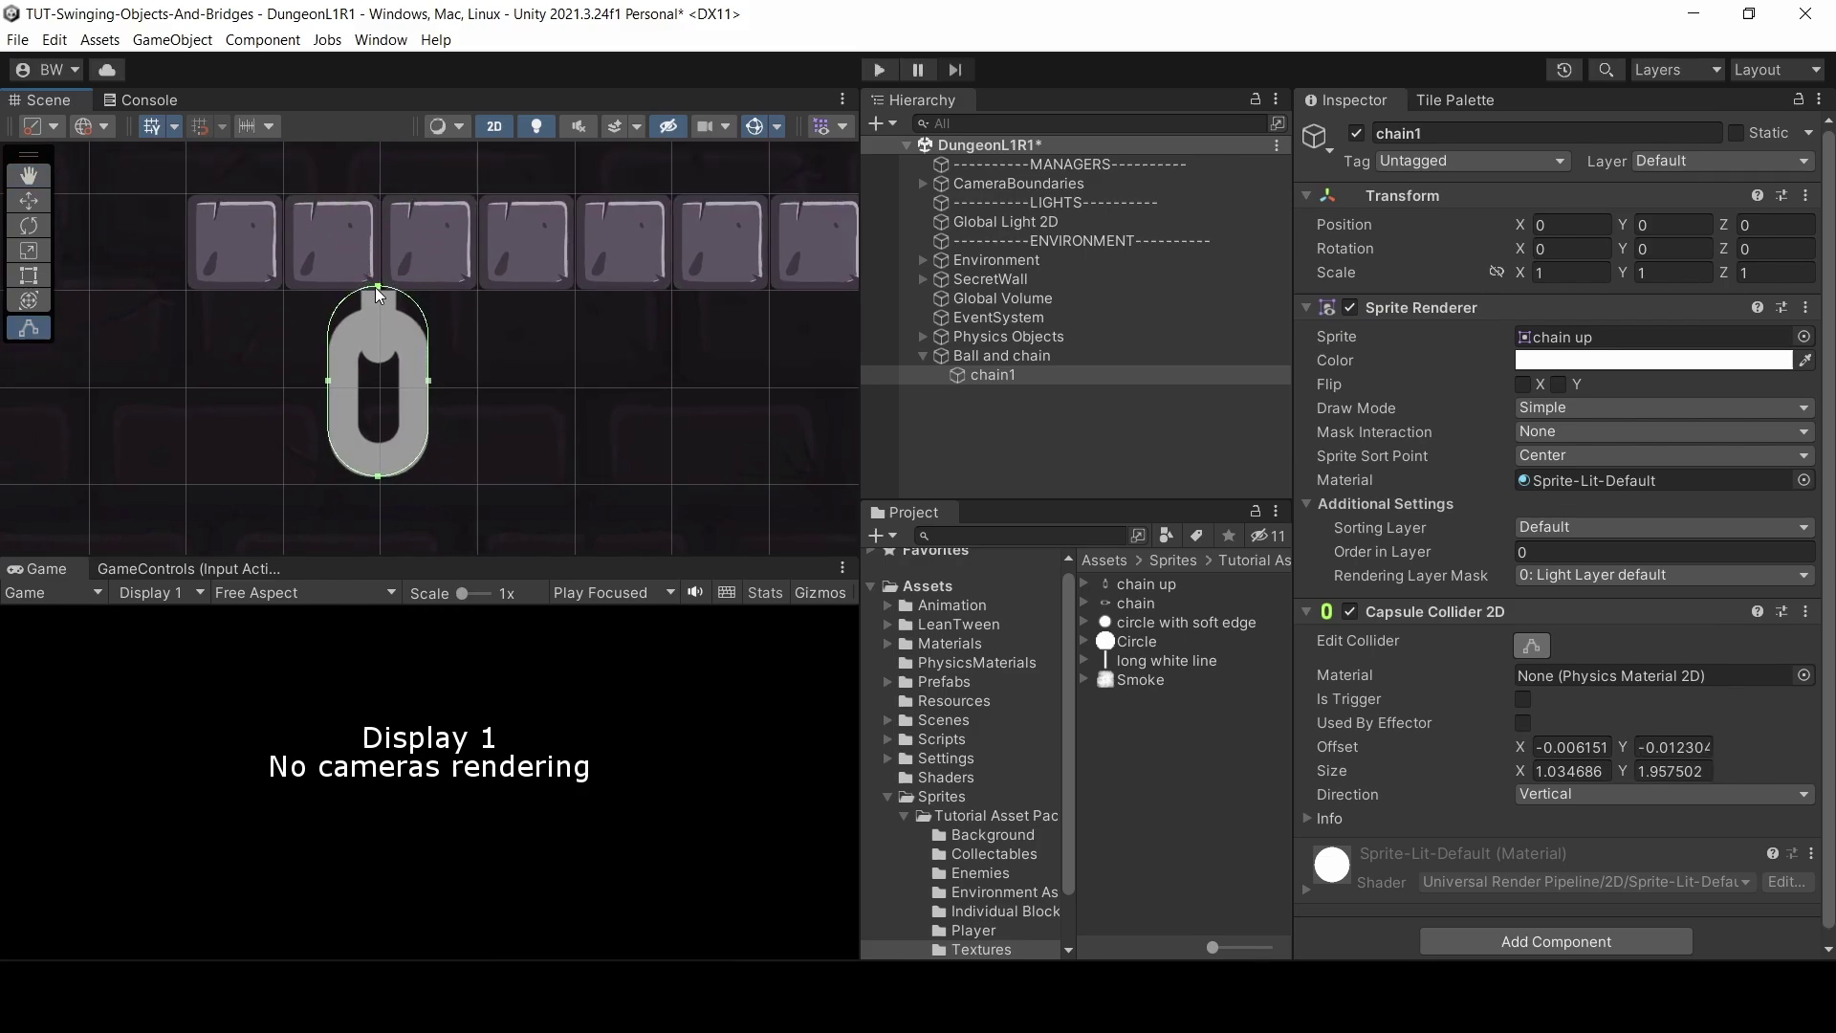
- Scale chain1 uniformly to 0.45 and move it up against the platform's underside, at about Y 0.49
{"action": "left_click", "coordinate": [1496, 273]}
{"action": "left_click", "coordinate": [1568, 273]}
{"action": "type", "text": "0.45"}
{"action": "key", "text": "Return"}
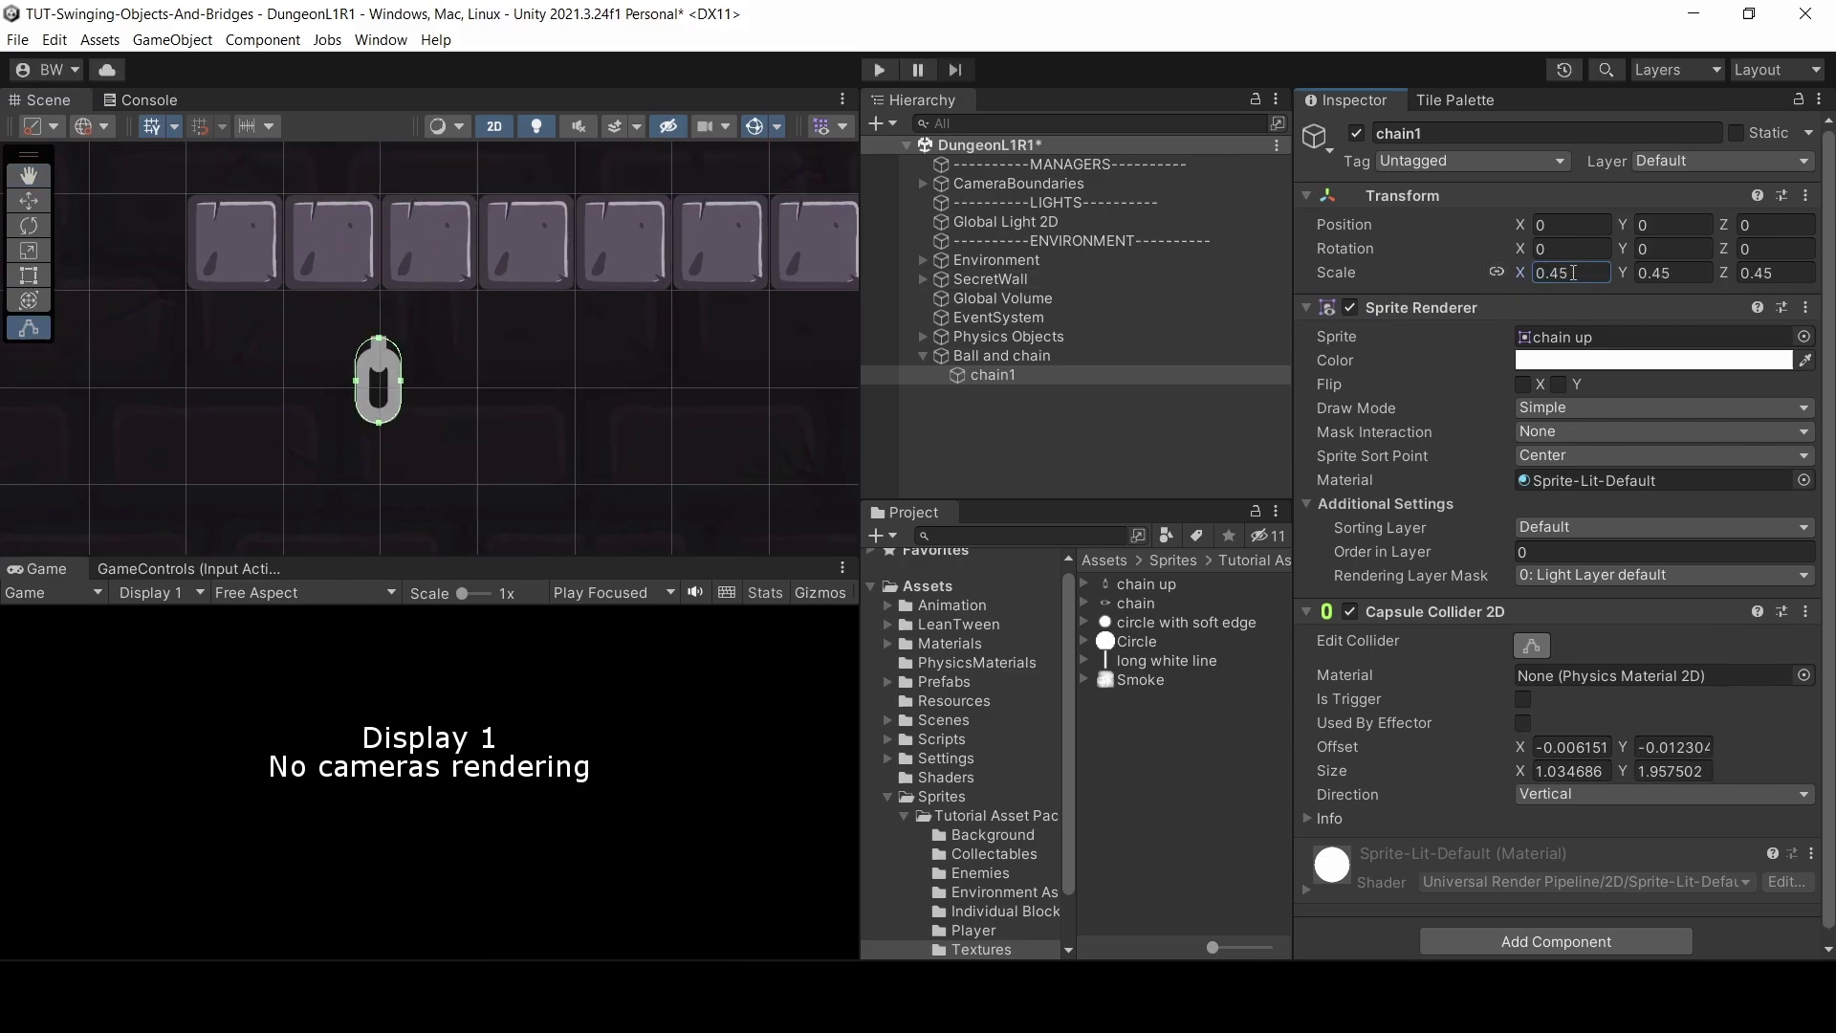
{"action": "key", "text": "w"}
{"action": "left_click_drag", "start_coordinate": [385, 301], "coordinate": [388, 247]}
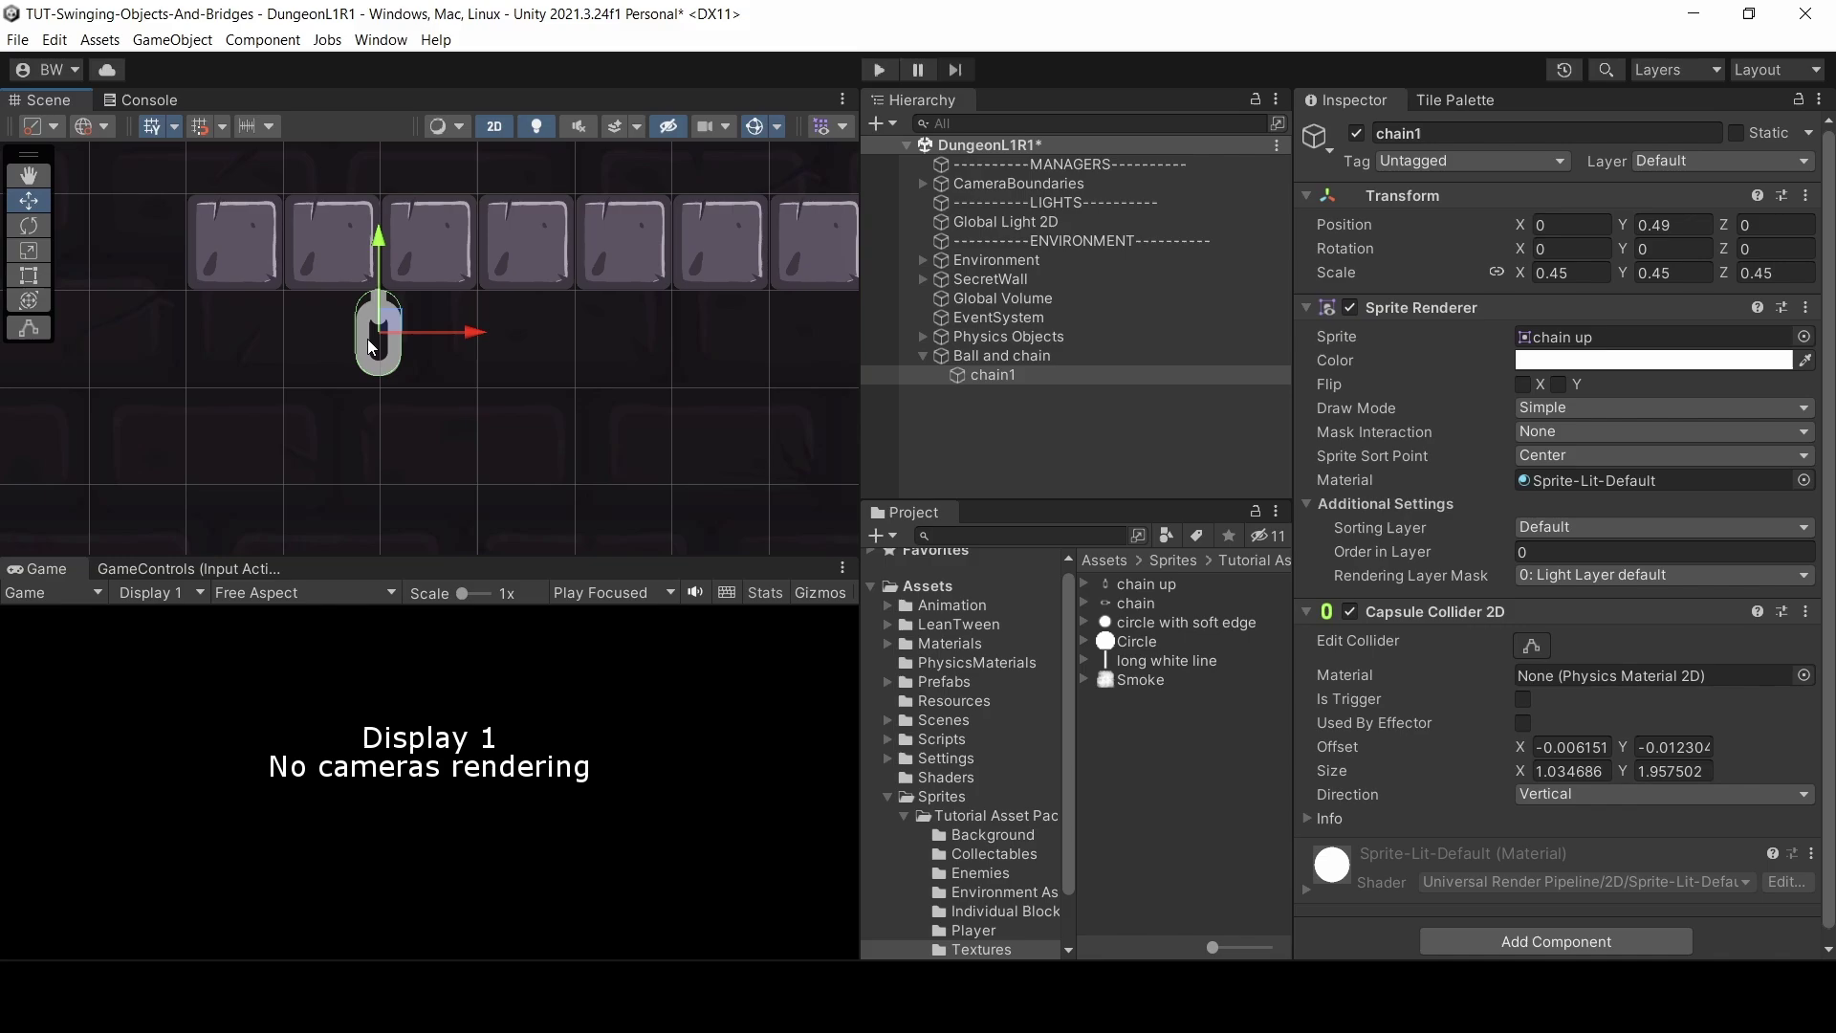
- Add a Rigidbody 2D and a Hinge Joint 2D to chain1
{"action": "scroll", "coordinate": [1434, 726], "scroll_direction": "down", "scroll_amount": 1}
{"action": "left_click", "coordinate": [1555, 941]}
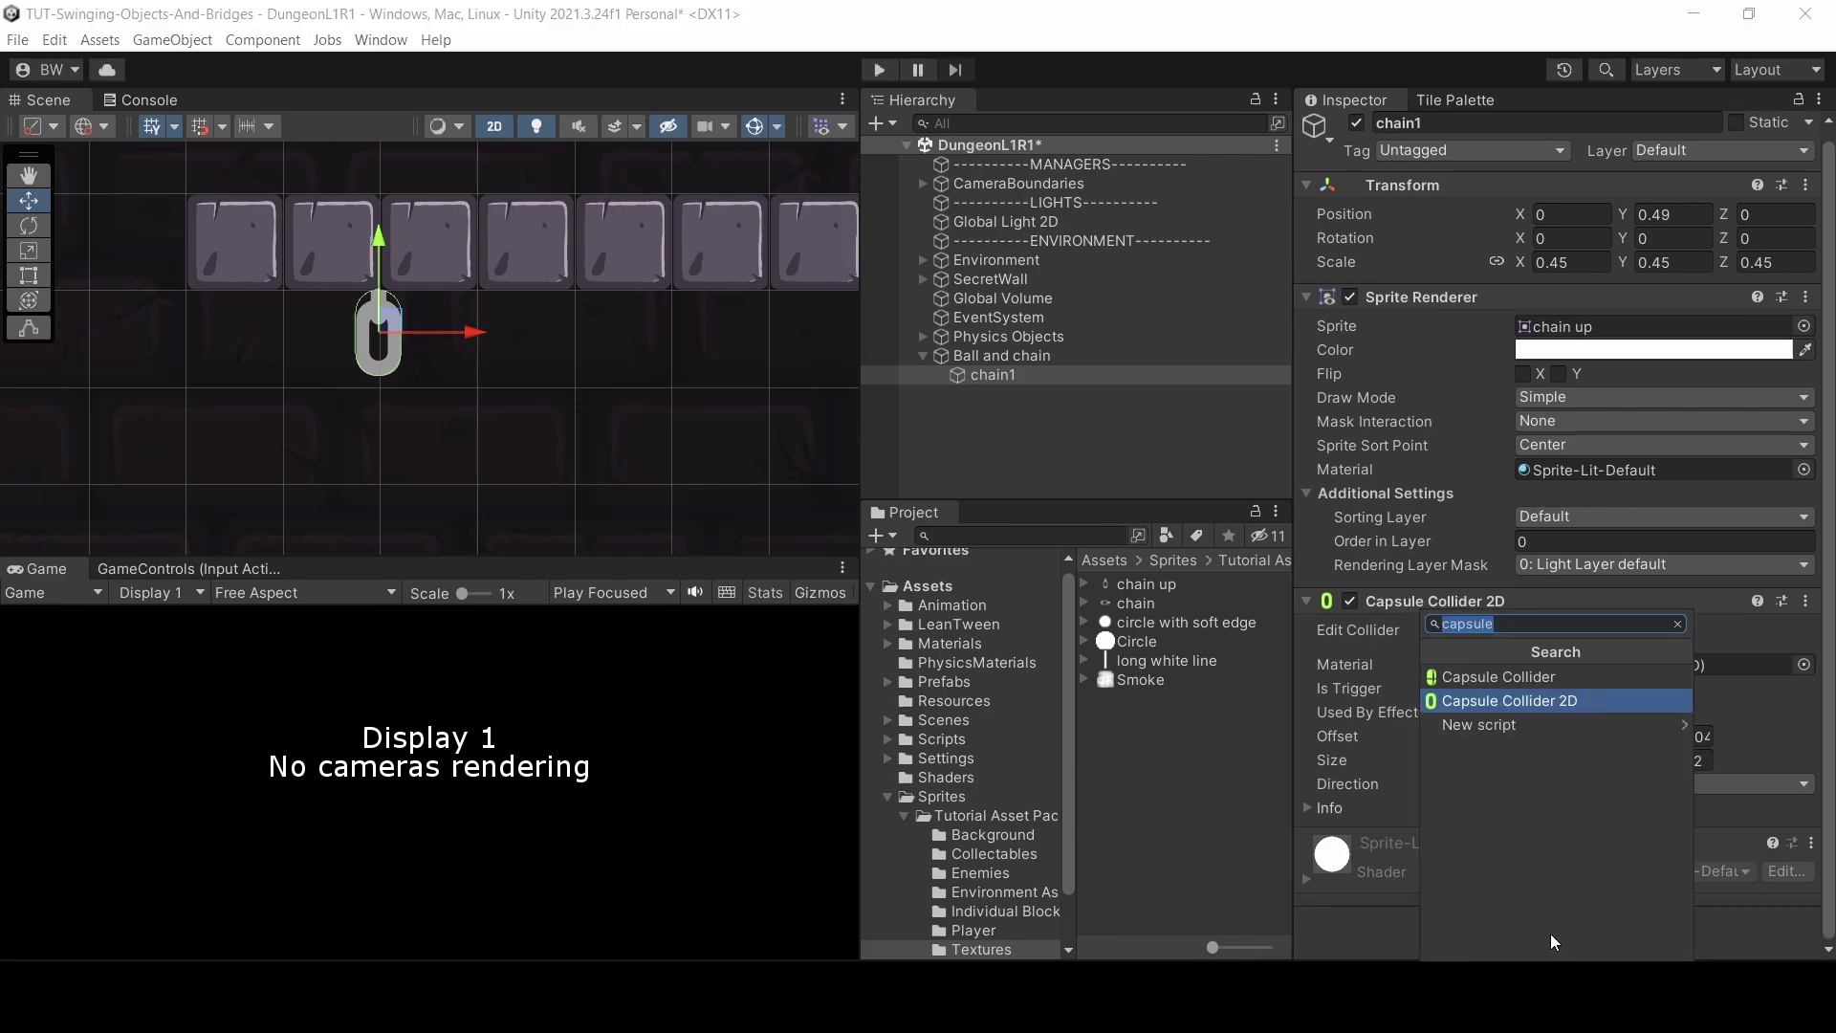
{"action": "type", "text": "rigid"}
{"action": "key", "text": "Return"}
{"action": "scroll", "coordinate": [1503, 717], "scroll_direction": "down", "scroll_amount": 3}
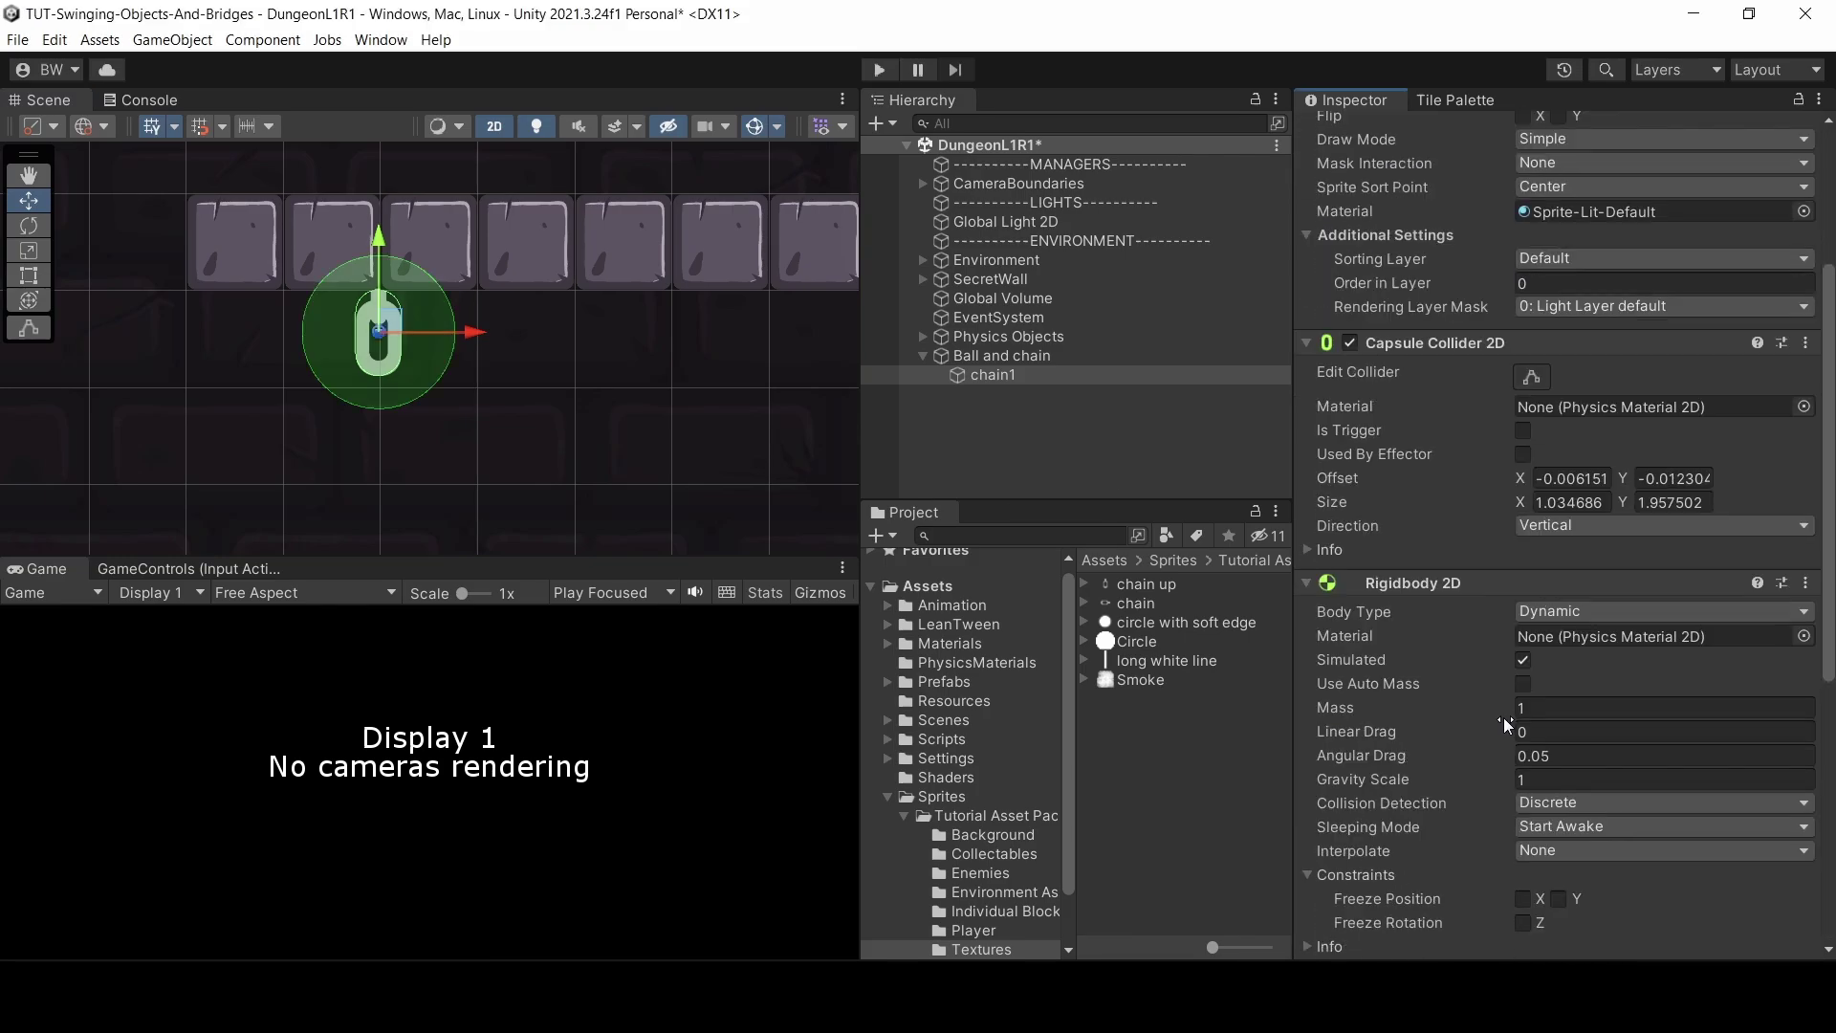
{"action": "scroll", "coordinate": [1503, 717], "scroll_direction": "down", "scroll_amount": 3}
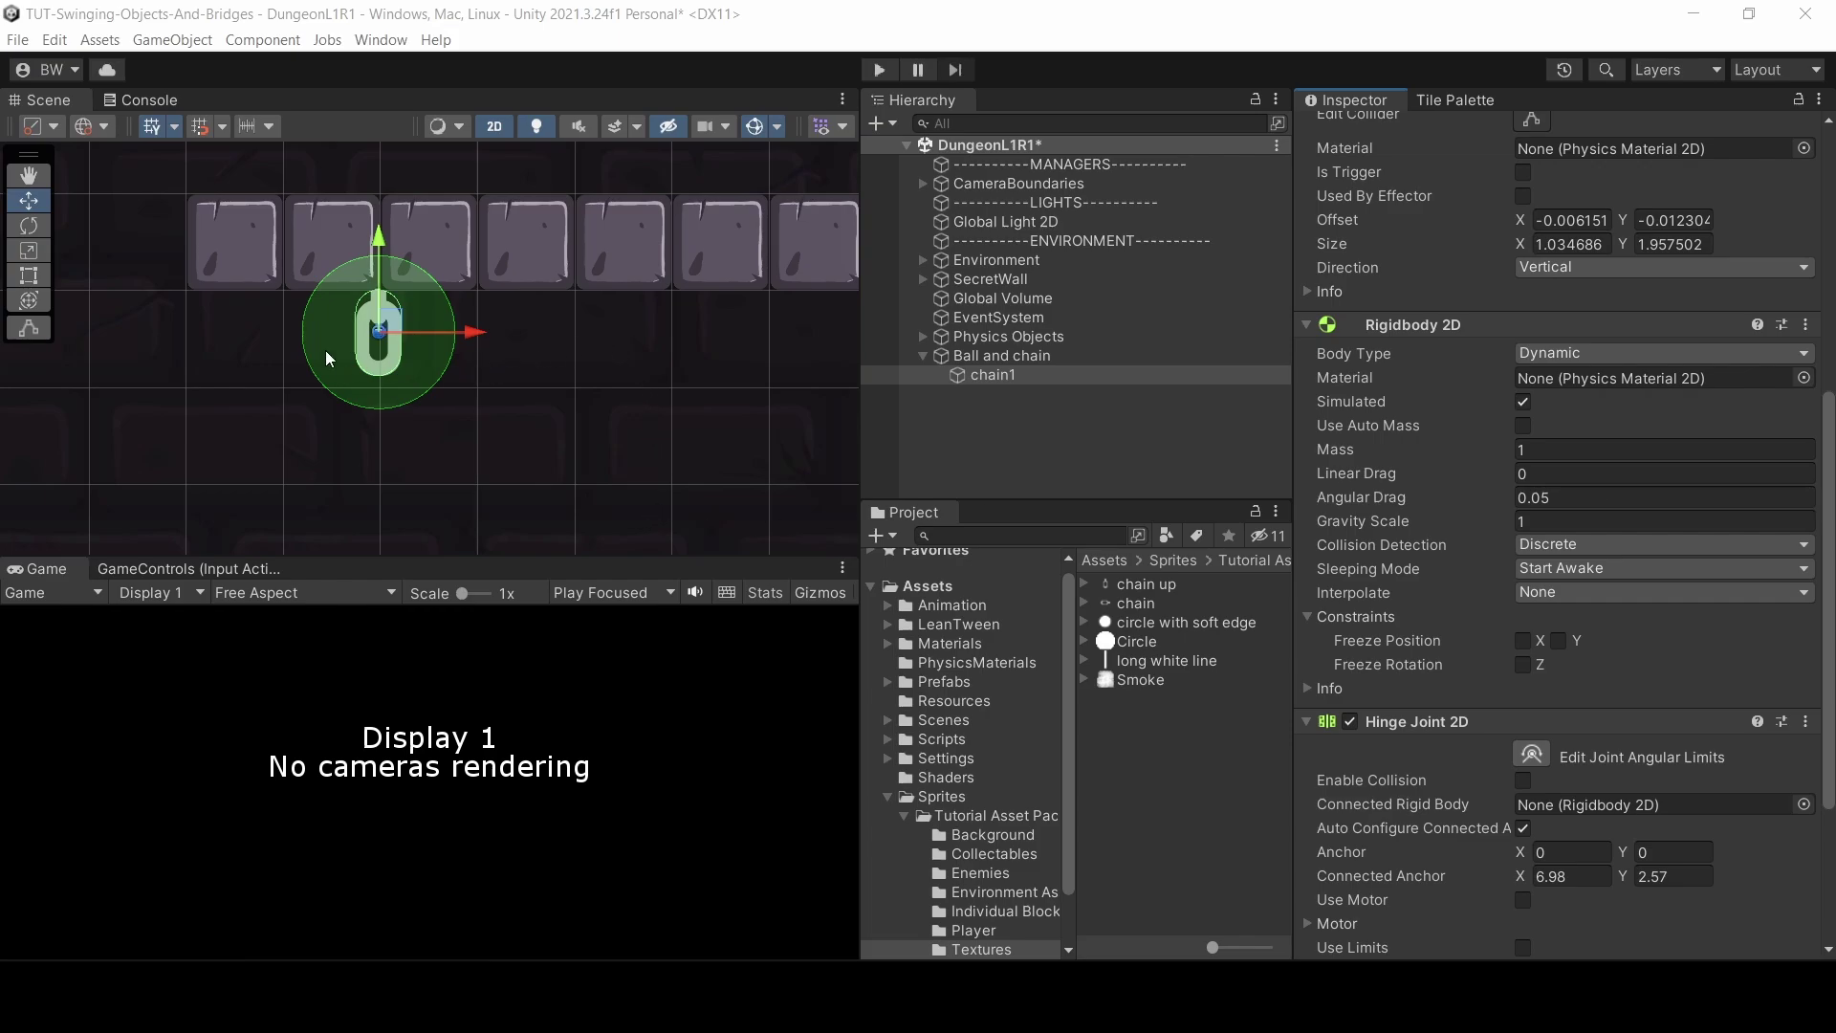
- Move chain1's hinge joint anchor to the top end of the link, at X 0, Y 1
{"action": "middle_click_drag", "start_coordinate": [405, 341], "coordinate": [409, 278]}
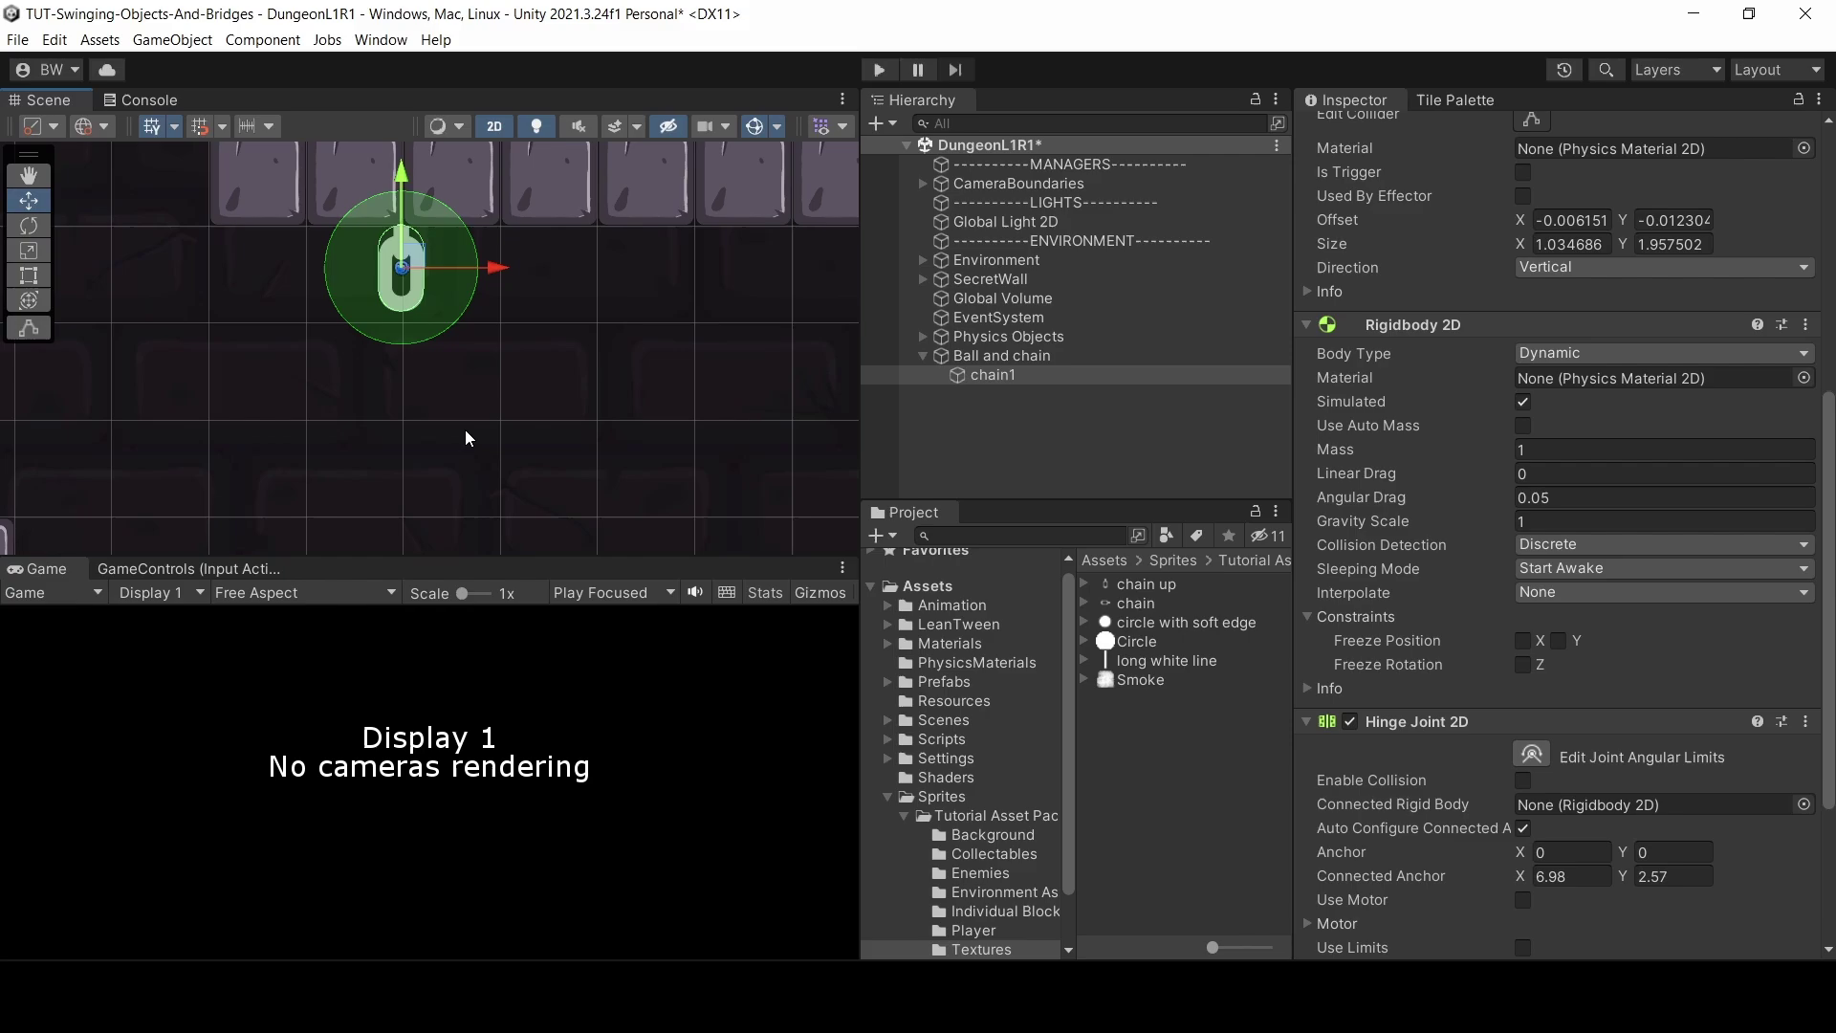
{"action": "scroll", "coordinate": [409, 239], "scroll_direction": "up", "scroll_amount": 5}
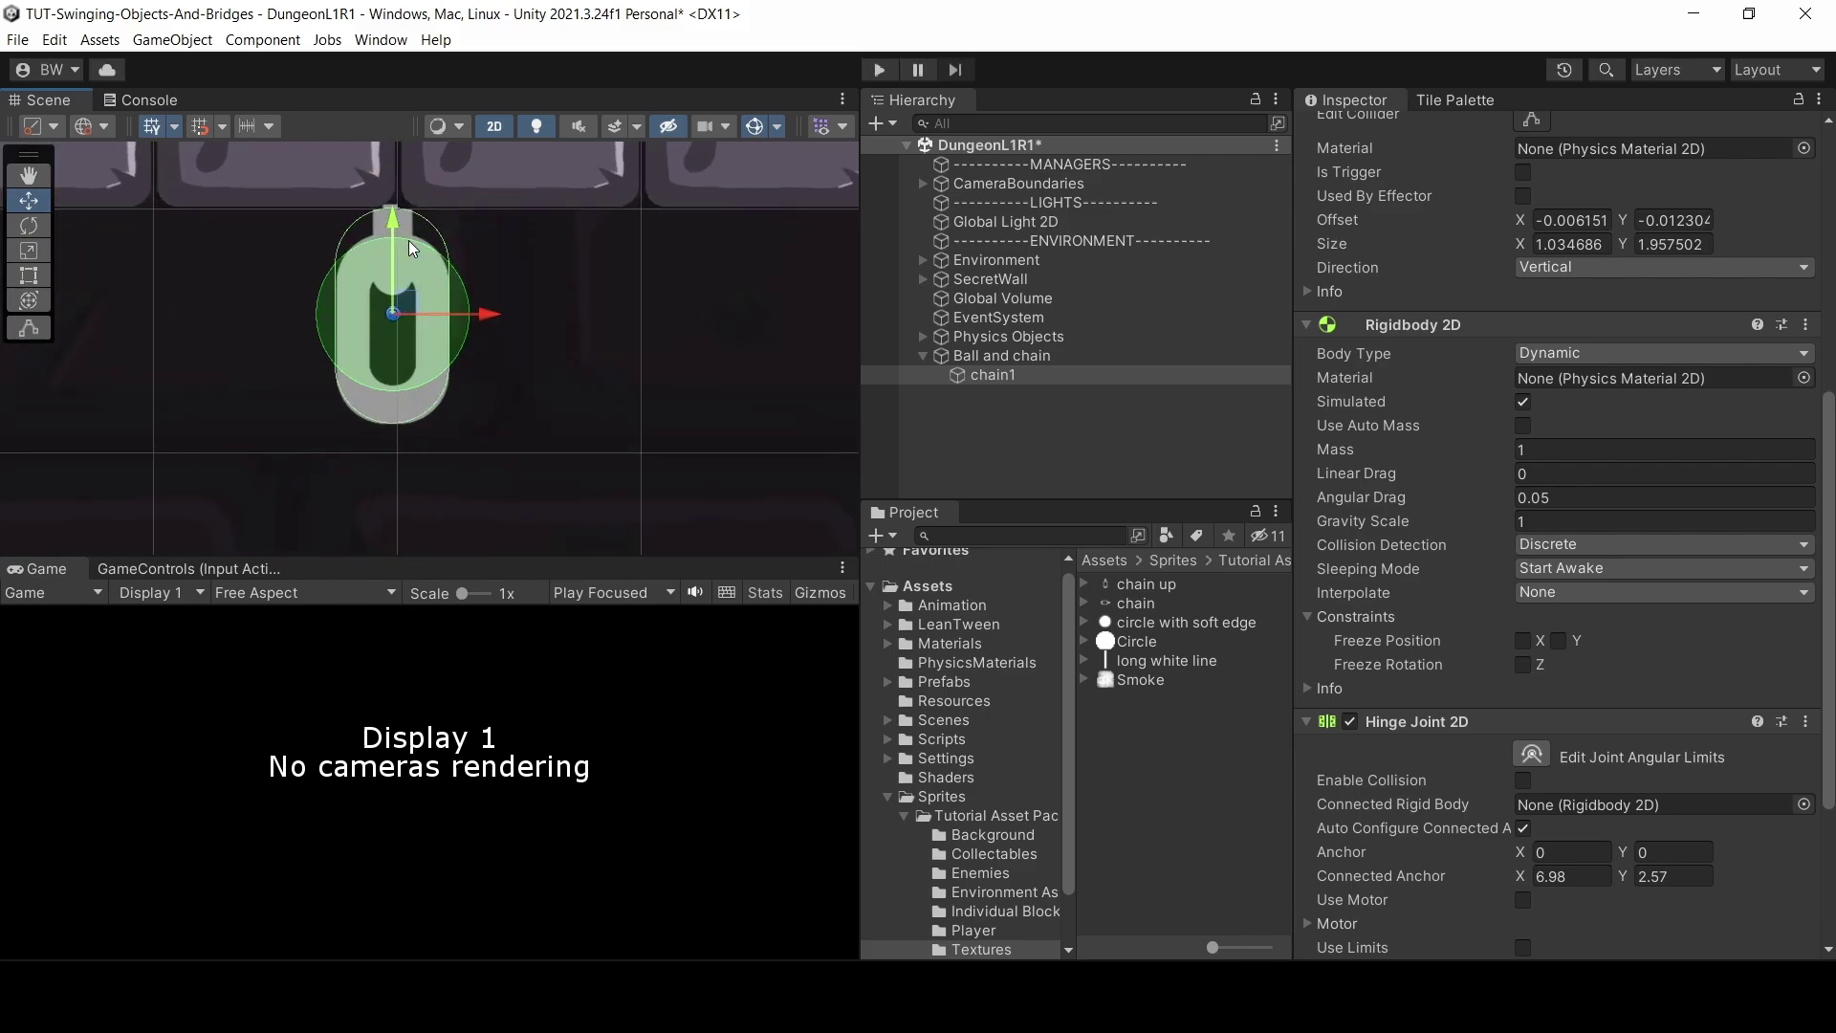
{"action": "left_click", "coordinate": [1531, 755]}
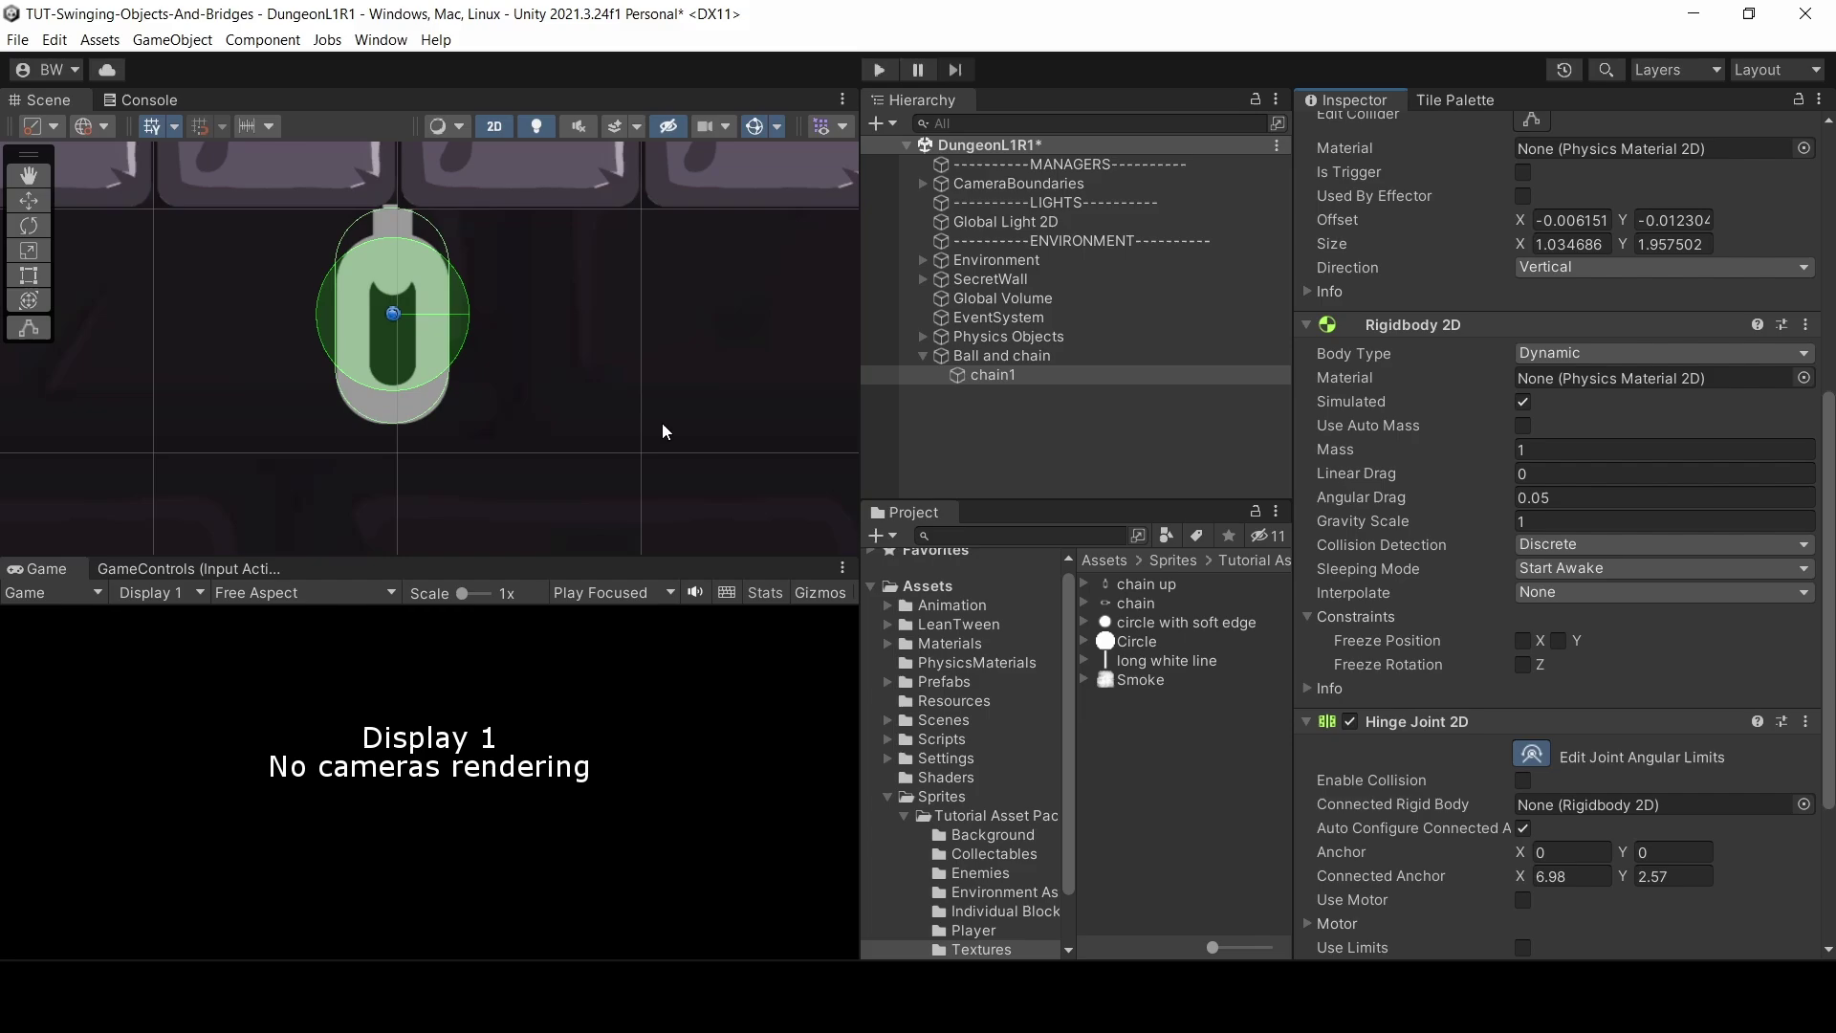
{"action": "scroll", "coordinate": [417, 306], "scroll_direction": "up", "scroll_amount": 2}
{"action": "left_click_drag", "start_coordinate": [382, 316], "coordinate": [382, 160]}
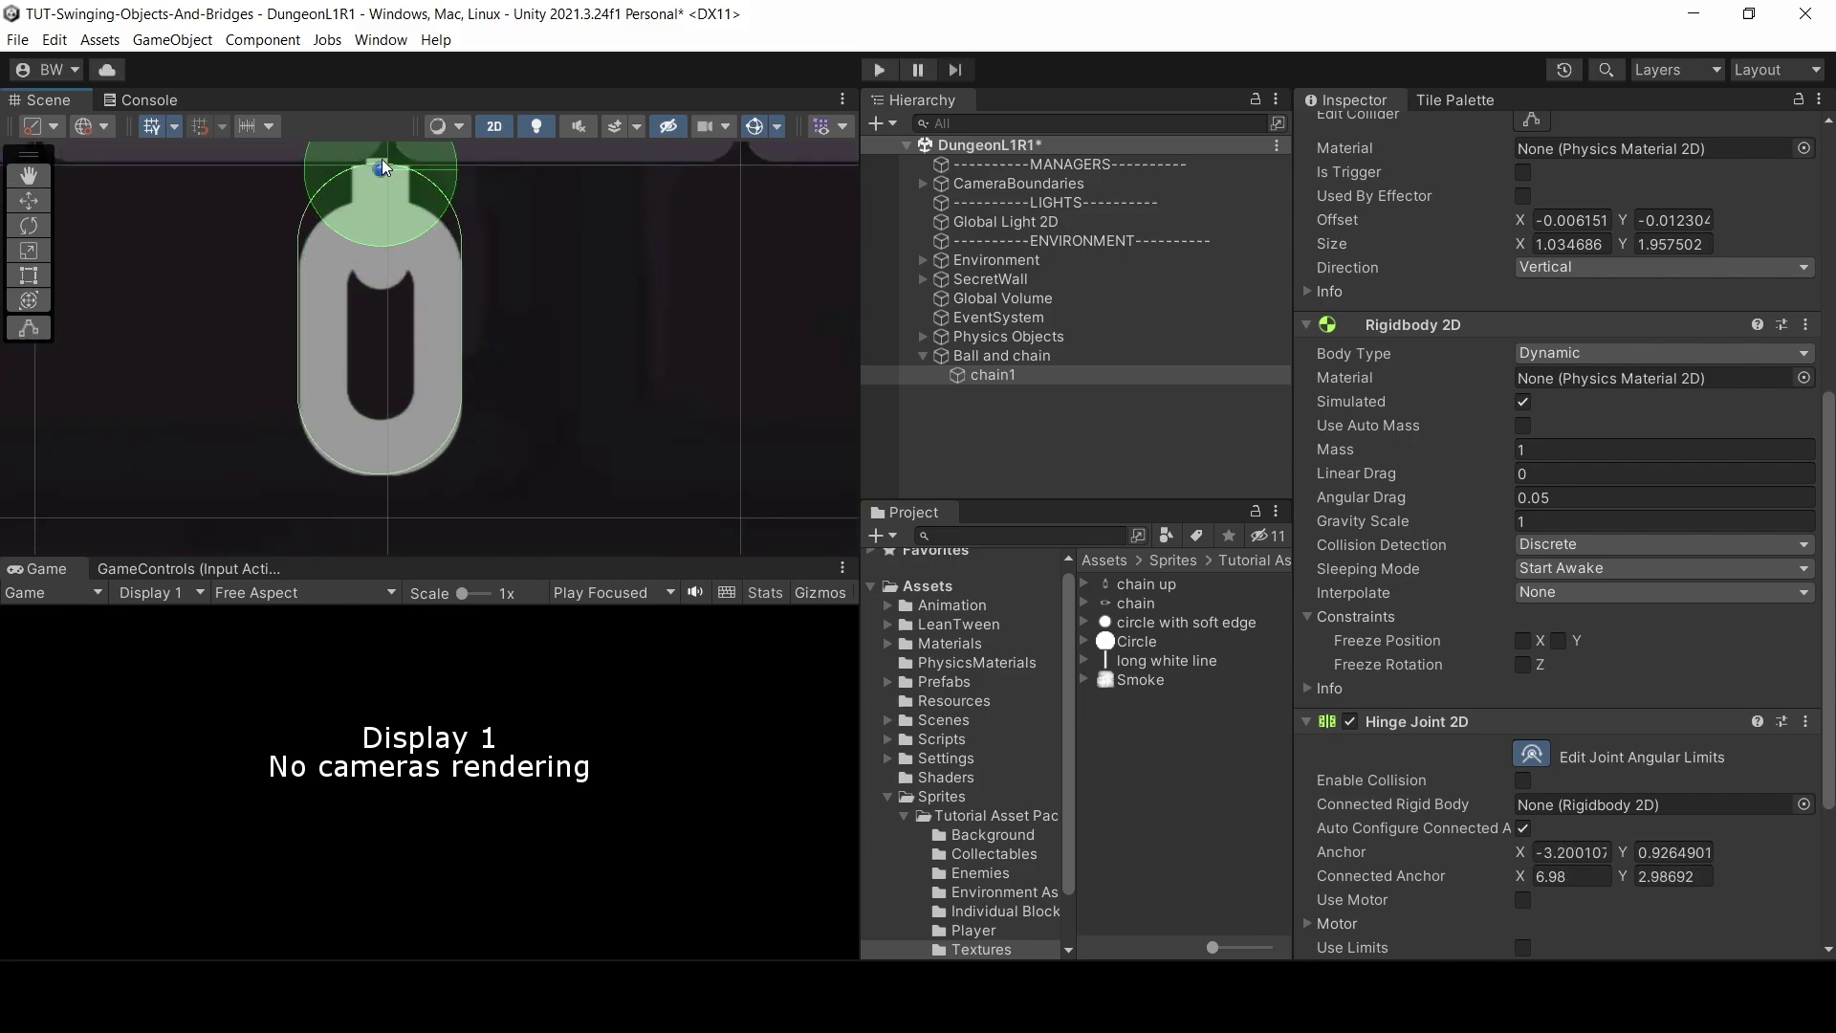
- Duplicate chain1 five times within Ball and chain
{"action": "scroll", "coordinate": [381, 158], "scroll_direction": "down", "scroll_amount": 3}
{"action": "key", "text": "ctrl+d"}
{"action": "key", "text": "ctrl+d"}
{"action": "key", "text": "ctrl+d"}
{"action": "key", "text": "ctrl+d"}
{"action": "key", "text": "ctrl+d"}
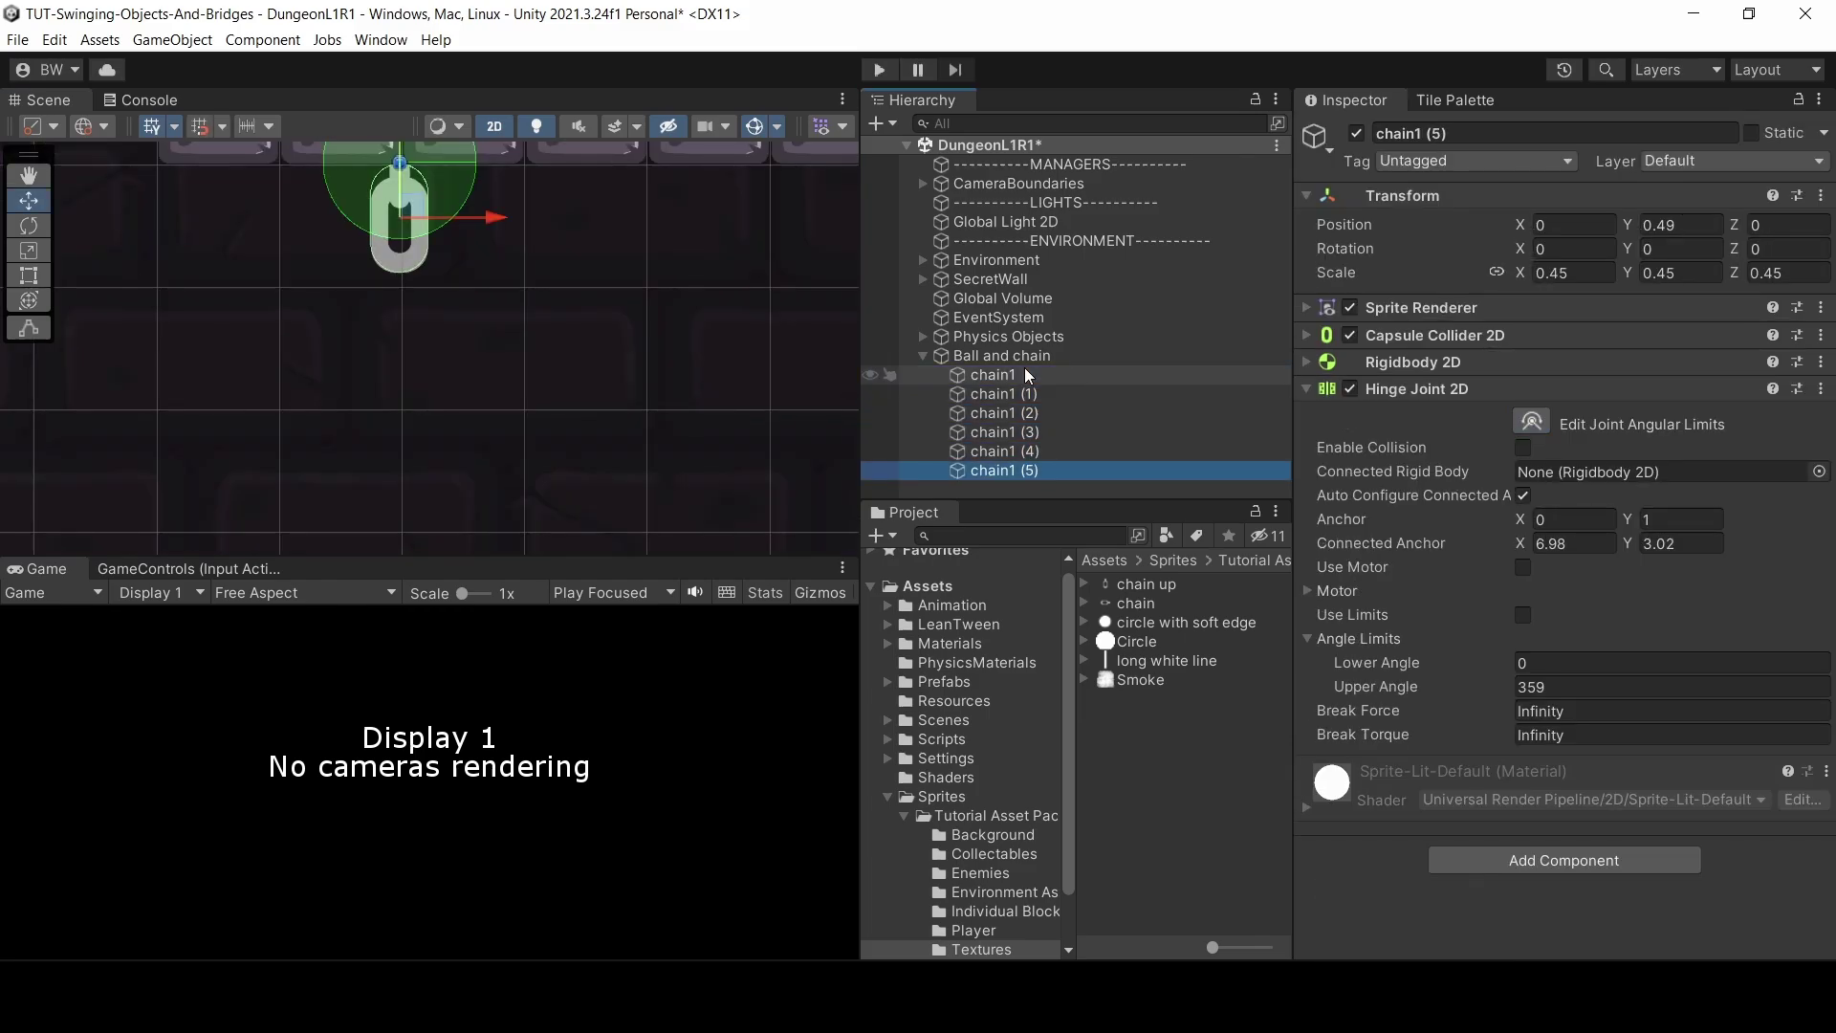
- Place chain1 (1) and chain1 (2) below the first link, at about Y -0.38 and Y -1.29
{"action": "left_click", "coordinate": [1028, 393]}
{"action": "left_click_drag", "start_coordinate": [399, 158], "coordinate": [395, 403]}
{"action": "scroll", "coordinate": [398, 306], "scroll_direction": "up", "scroll_amount": 3}
{"action": "left_click", "coordinate": [1095, 416]}
{"action": "scroll", "coordinate": [399, 383], "scroll_direction": "down", "scroll_amount": 3}
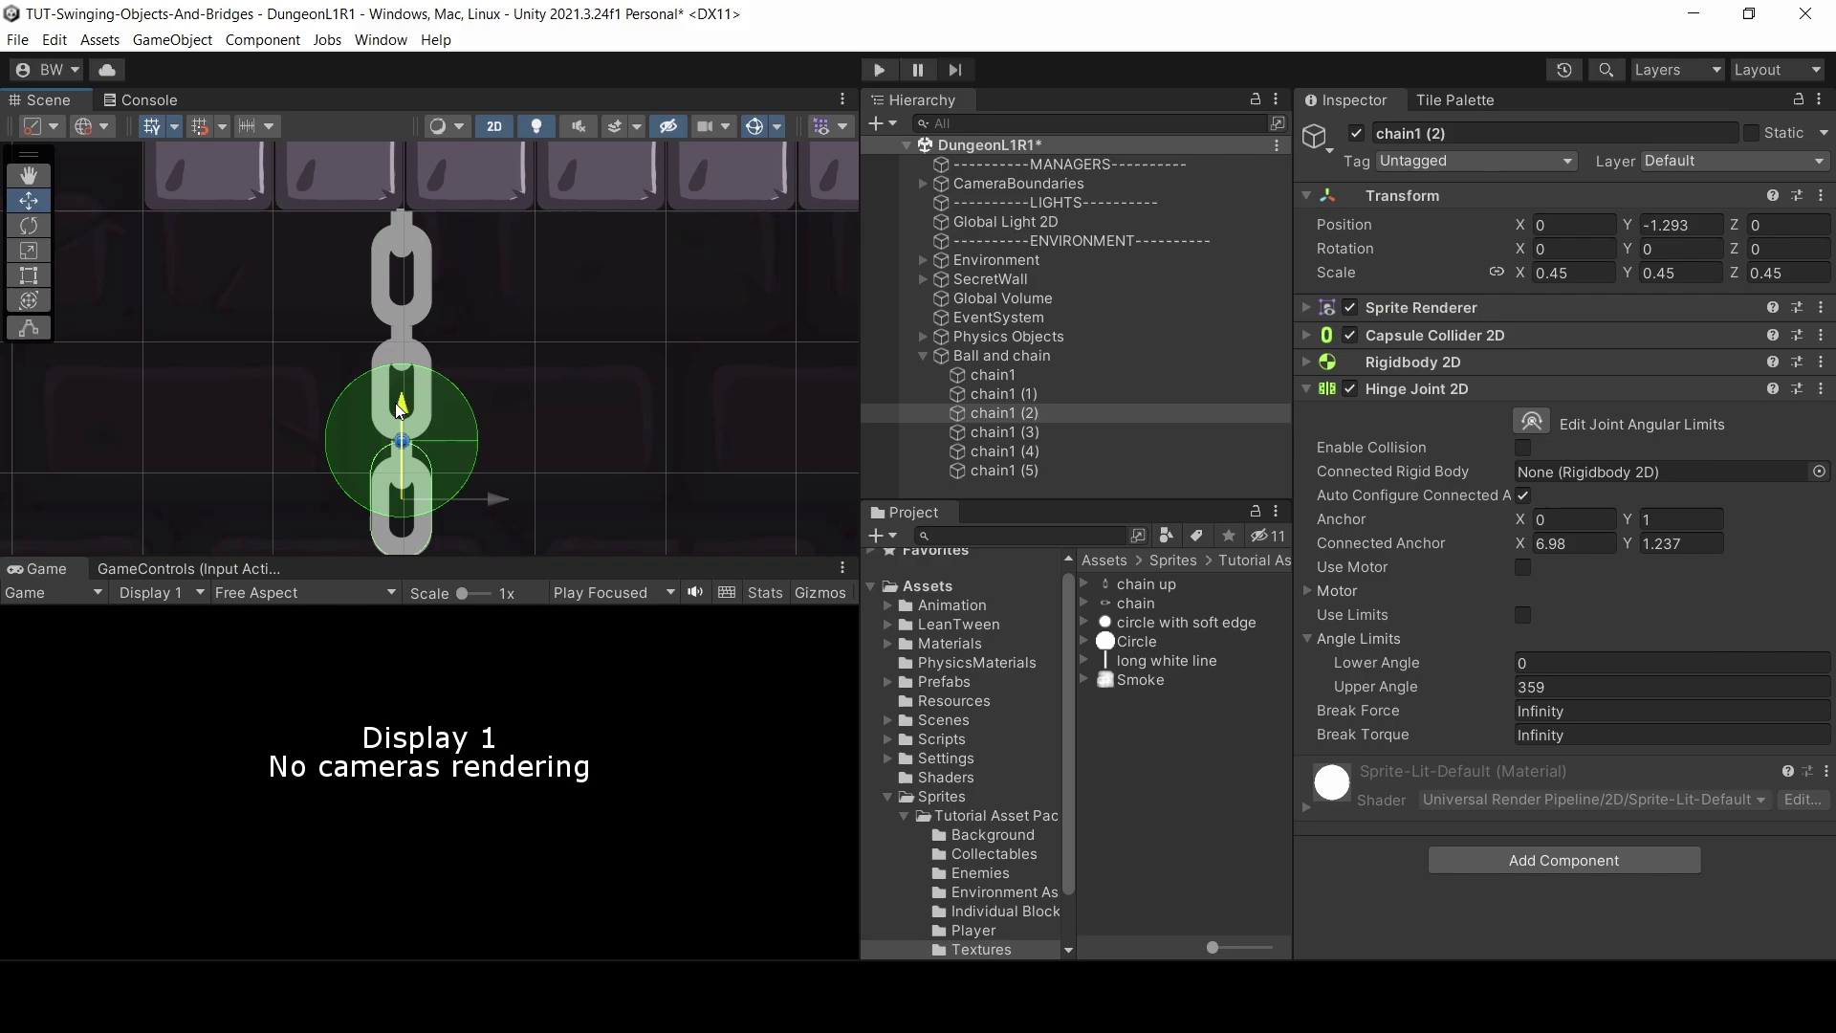
- Place chain1 (3) directly below chain1 (2) so that the links interlock
{"action": "left_click", "coordinate": [1004, 432]}
{"action": "scroll", "coordinate": [398, 172], "scroll_direction": "down", "scroll_amount": 6}
{"action": "scroll", "coordinate": [392, 430], "scroll_direction": "up", "scroll_amount": 6}
{"action": "left_click_drag", "start_coordinate": [397, 172], "coordinate": [418, 397]}
- Place chain1 (4) below chain1 (3) at about Y -3.1 and fine-tune its height so the links interlock
{"action": "left_click", "coordinate": [999, 453]}
{"action": "scroll", "coordinate": [521, 382], "scroll_direction": "down", "scroll_amount": 6}
{"action": "left_click_drag", "start_coordinate": [451, 146], "coordinate": [435, 470]}
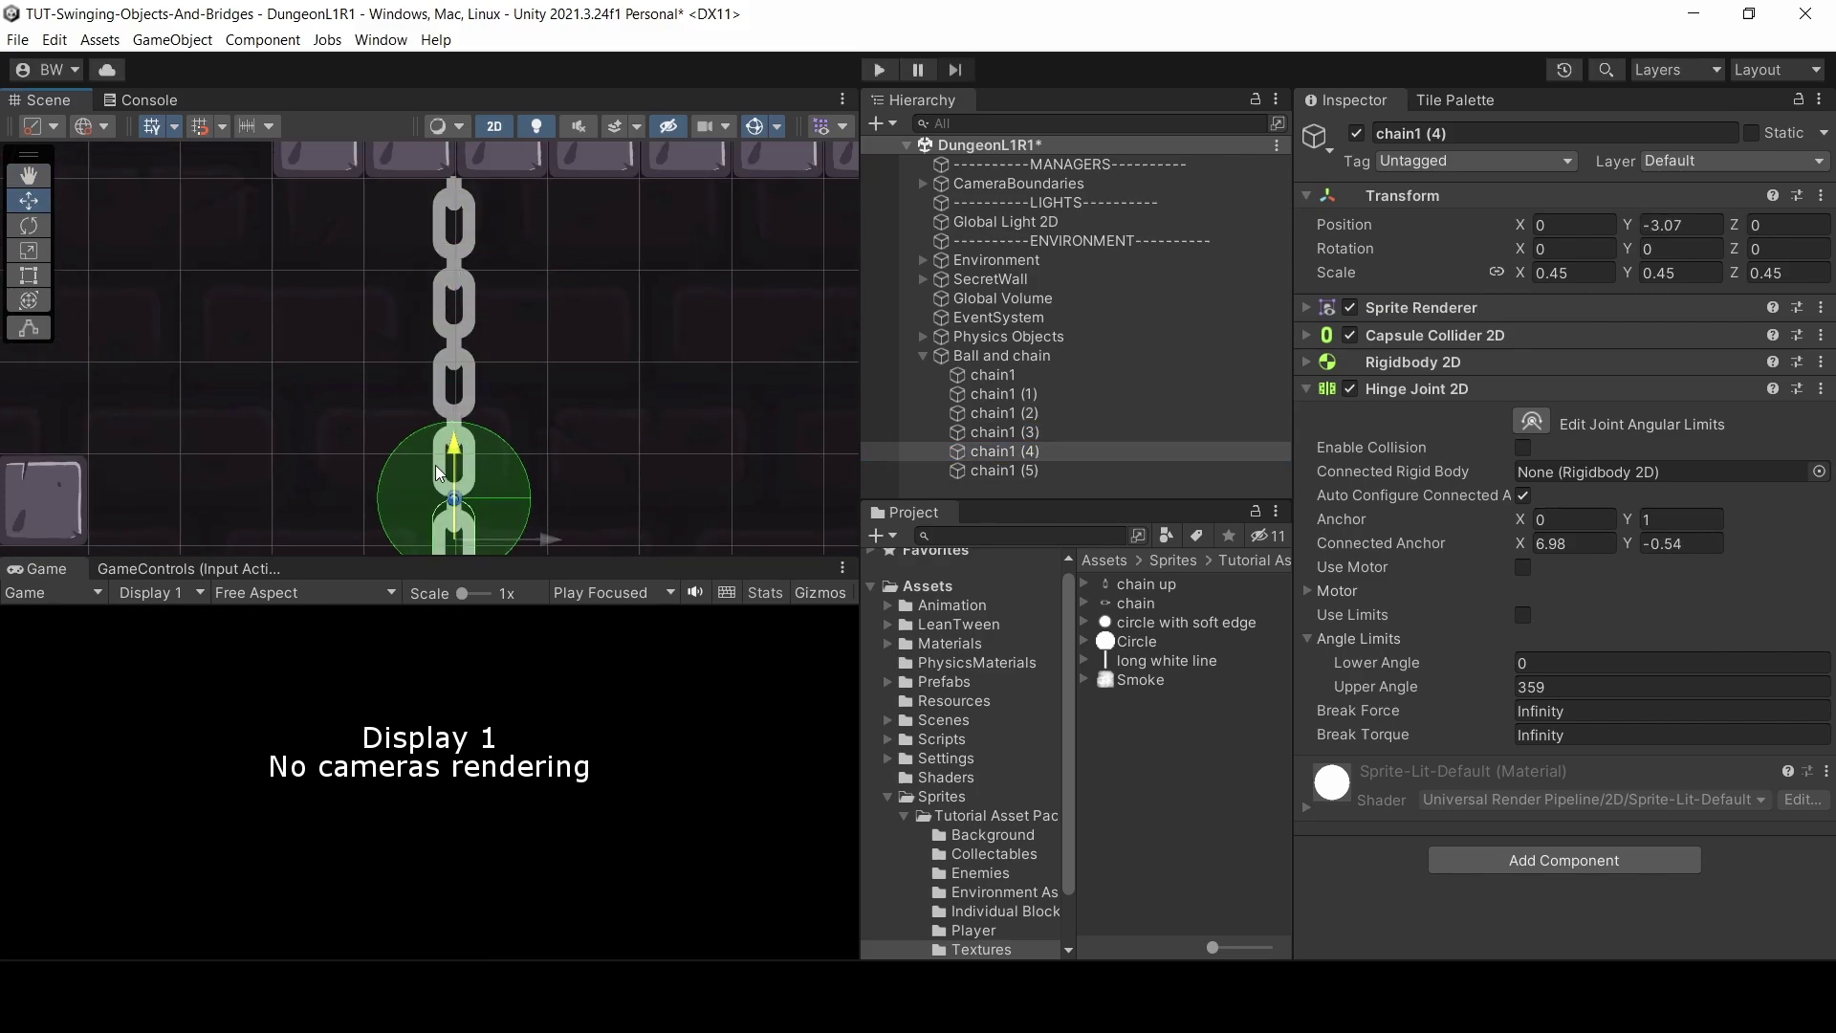
{"action": "middle_click_drag", "start_coordinate": [435, 471], "coordinate": [464, 330]}
{"action": "scroll", "coordinate": [464, 330], "scroll_direction": "up", "scroll_amount": 3}
{"action": "left_click_drag", "start_coordinate": [490, 330], "coordinate": [489, 321]}
{"action": "scroll", "coordinate": [489, 321], "scroll_direction": "down", "scroll_amount": 3}
- Place chain1 (5) below chain1 (4) as the lowest link of the chain
{"action": "left_click", "coordinate": [1004, 470]}
{"action": "left_click_drag", "start_coordinate": [484, 173], "coordinate": [482, 526]}
{"action": "middle_click_drag", "start_coordinate": [482, 516], "coordinate": [476, 287]}
{"action": "left_click_drag", "start_coordinate": [477, 272], "coordinate": [477, 284]}
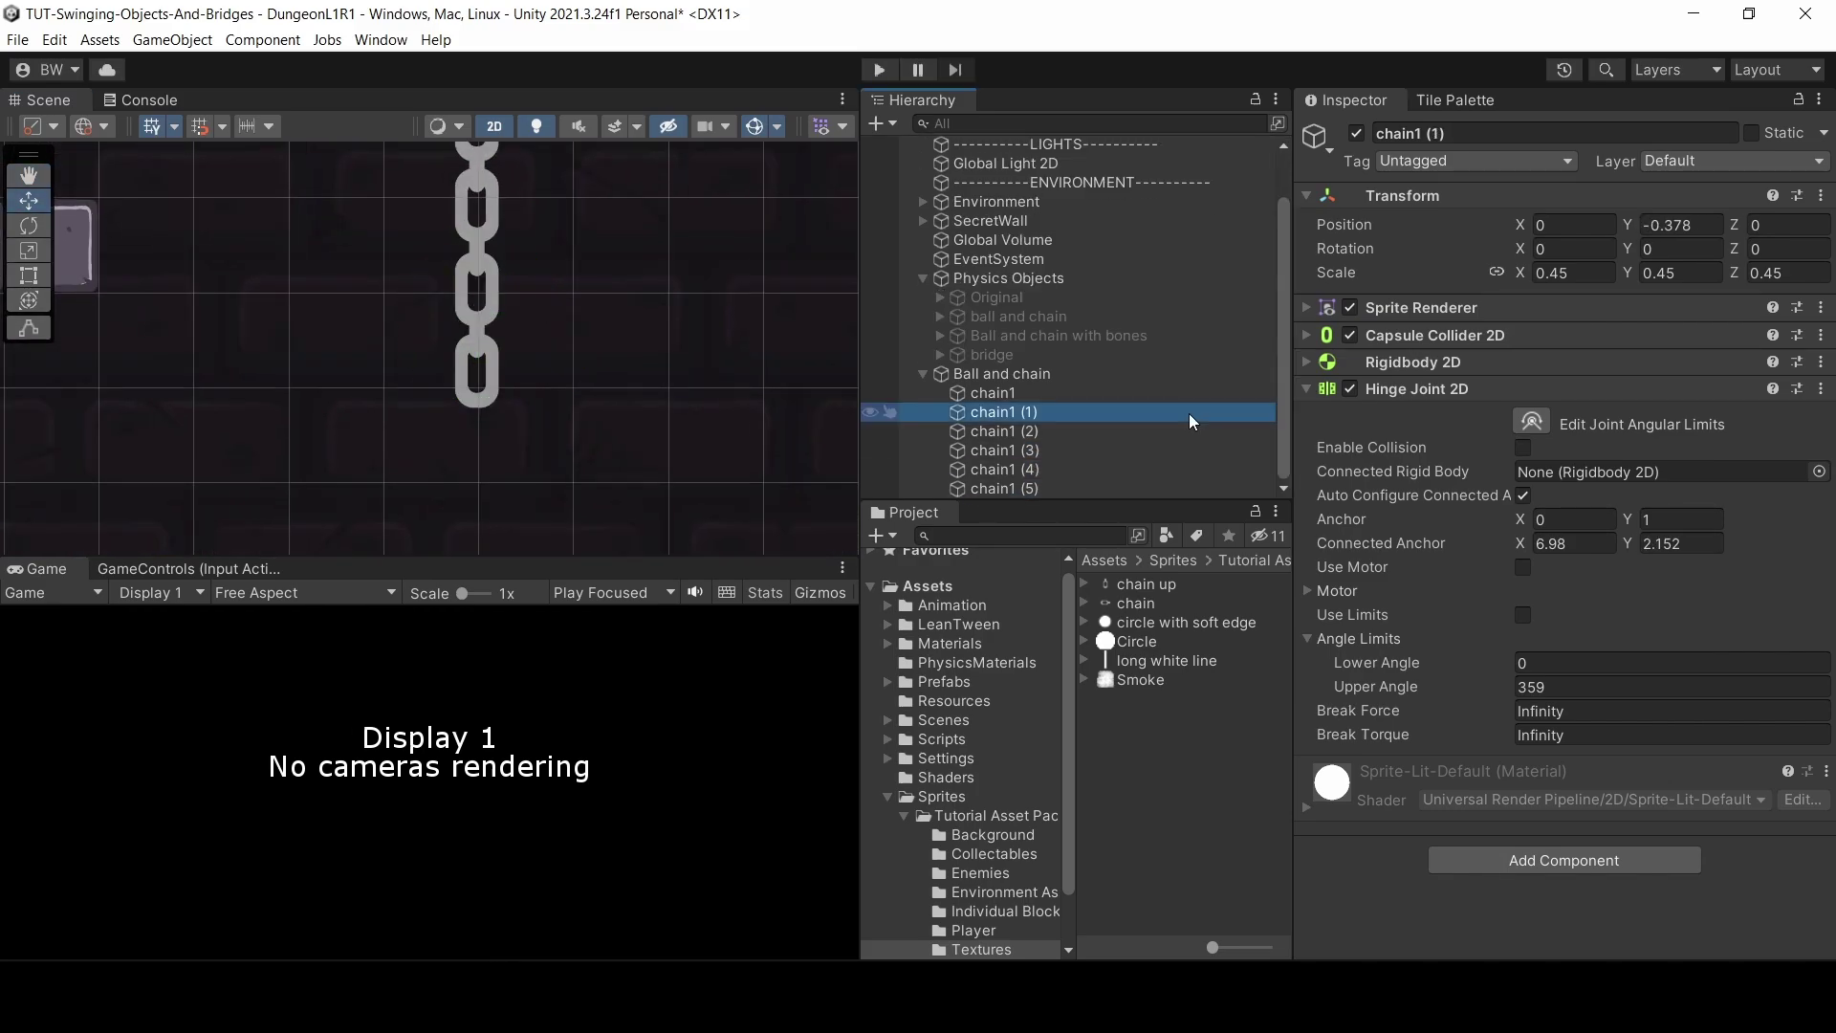
- Rename the object chain1 (1) to chain2
{"action": "key", "text": "F2"}
{"action": "left_click", "coordinate": [1189, 413]}
{"action": "key", "text": "BackSpace"}
{"action": "key", "text": "BackSpace"}
{"action": "key", "text": "BackSpace"}
{"action": "key", "text": "BackSpace"}
{"action": "key", "text": "BackSpace"}
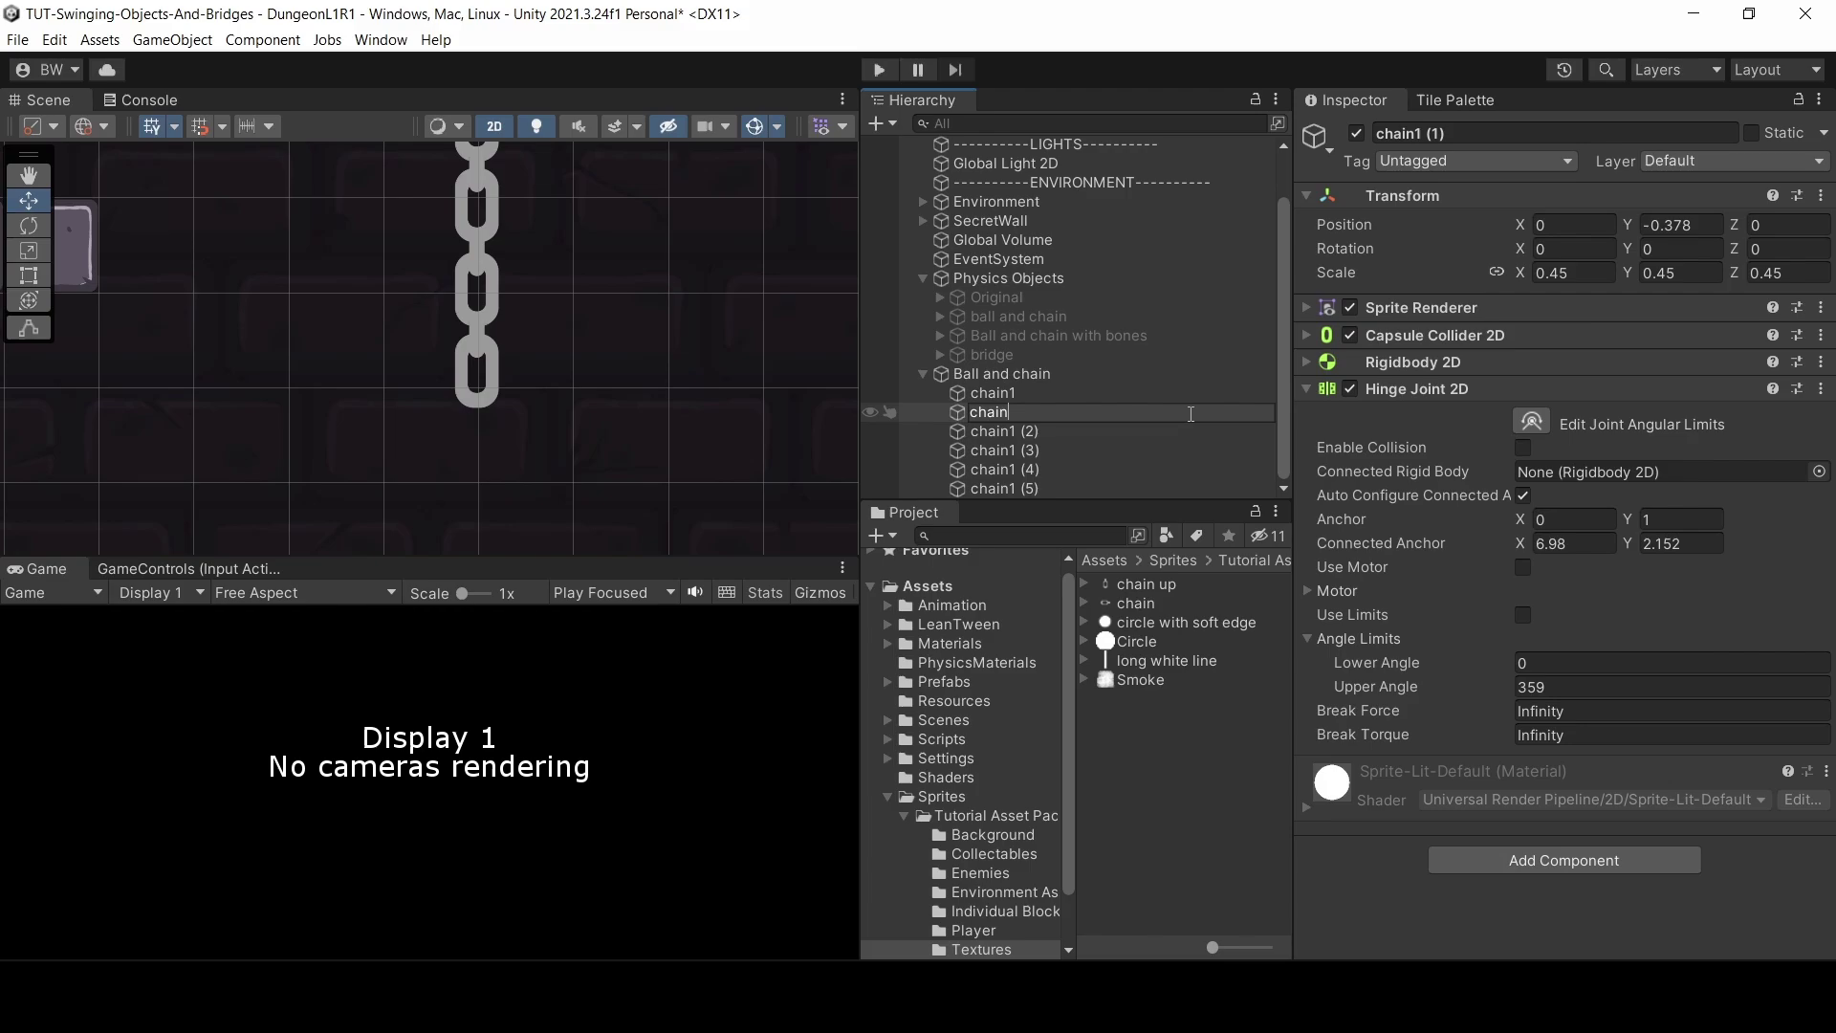
{"action": "type", "text": "2"}
{"action": "key", "text": "Return"}
- Rename the object chain1 (2) to chain3
{"action": "key", "text": "Down"}
{"action": "key", "text": "F2"}
{"action": "key", "text": "Right"}
{"action": "key", "text": "BackSpace"}
{"action": "key", "text": "BackSpace"}
{"action": "key", "text": "BackSpace"}
{"action": "key", "text": "BackSpace"}
{"action": "key", "text": "BackSpace"}
{"action": "type", "text": "3"}
{"action": "key", "text": "Return"}
- Rename the object chain1 (3) to chain4
{"action": "key", "text": "Down"}
{"action": "key", "text": "F2"}
{"action": "key", "text": "Right"}
{"action": "key", "text": "BackSpace"}
{"action": "key", "text": "BackSpace"}
{"action": "key", "text": "BackSpace"}
{"action": "key", "text": "BackSpace"}
{"action": "key", "text": "BackSpace"}
{"action": "type", "text": "4"}
{"action": "key", "text": "Return"}
- Rename the object chain1 (4) to chain5
{"action": "key", "text": "Down"}
{"action": "key", "text": "F2"}
{"action": "key", "text": "Right"}
{"action": "key", "text": "BackSpace"}
{"action": "key", "text": "BackSpace"}
{"action": "key", "text": "BackSpace"}
{"action": "key", "text": "BackSpace"}
{"action": "key", "text": "BackSpace"}
{"action": "type", "text": "5"}
{"action": "key", "text": "Return"}
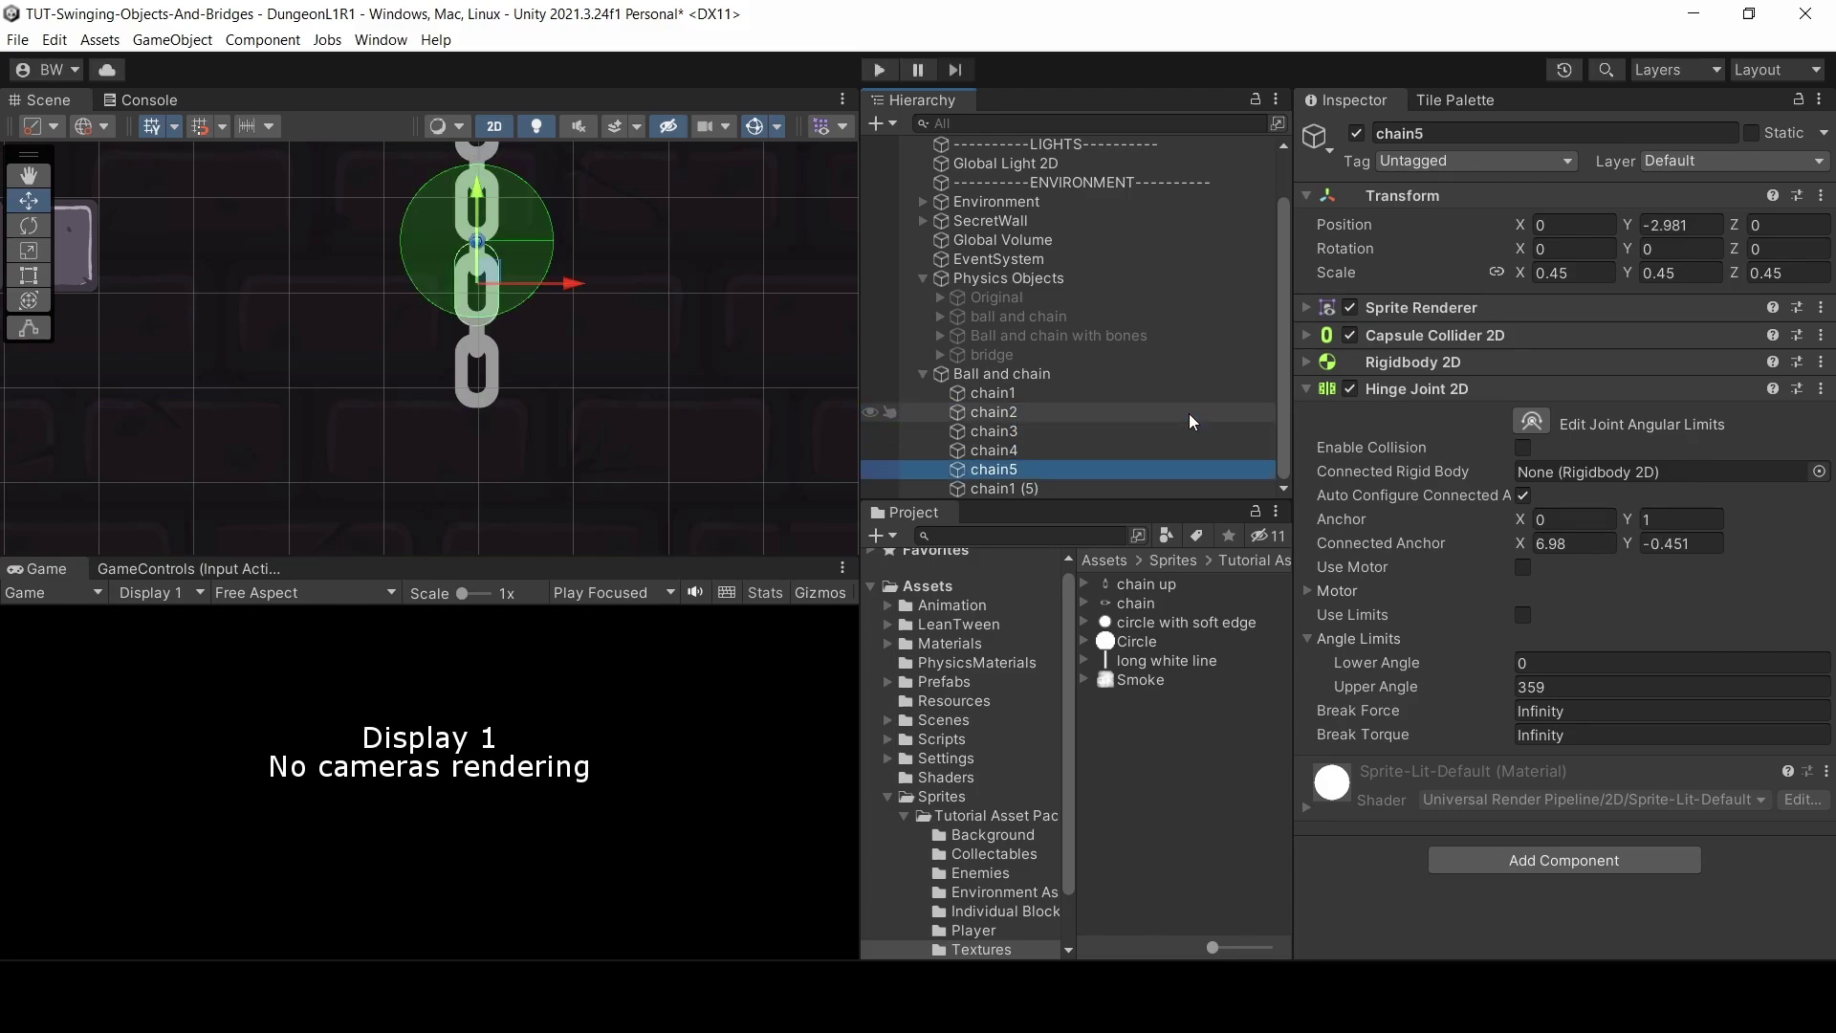
- Rename the object chain1 (5) to chain6
{"action": "key", "text": "Down"}
{"action": "key", "text": "F2"}
{"action": "type", "text": "chain6"}
{"action": "key", "text": "Return"}
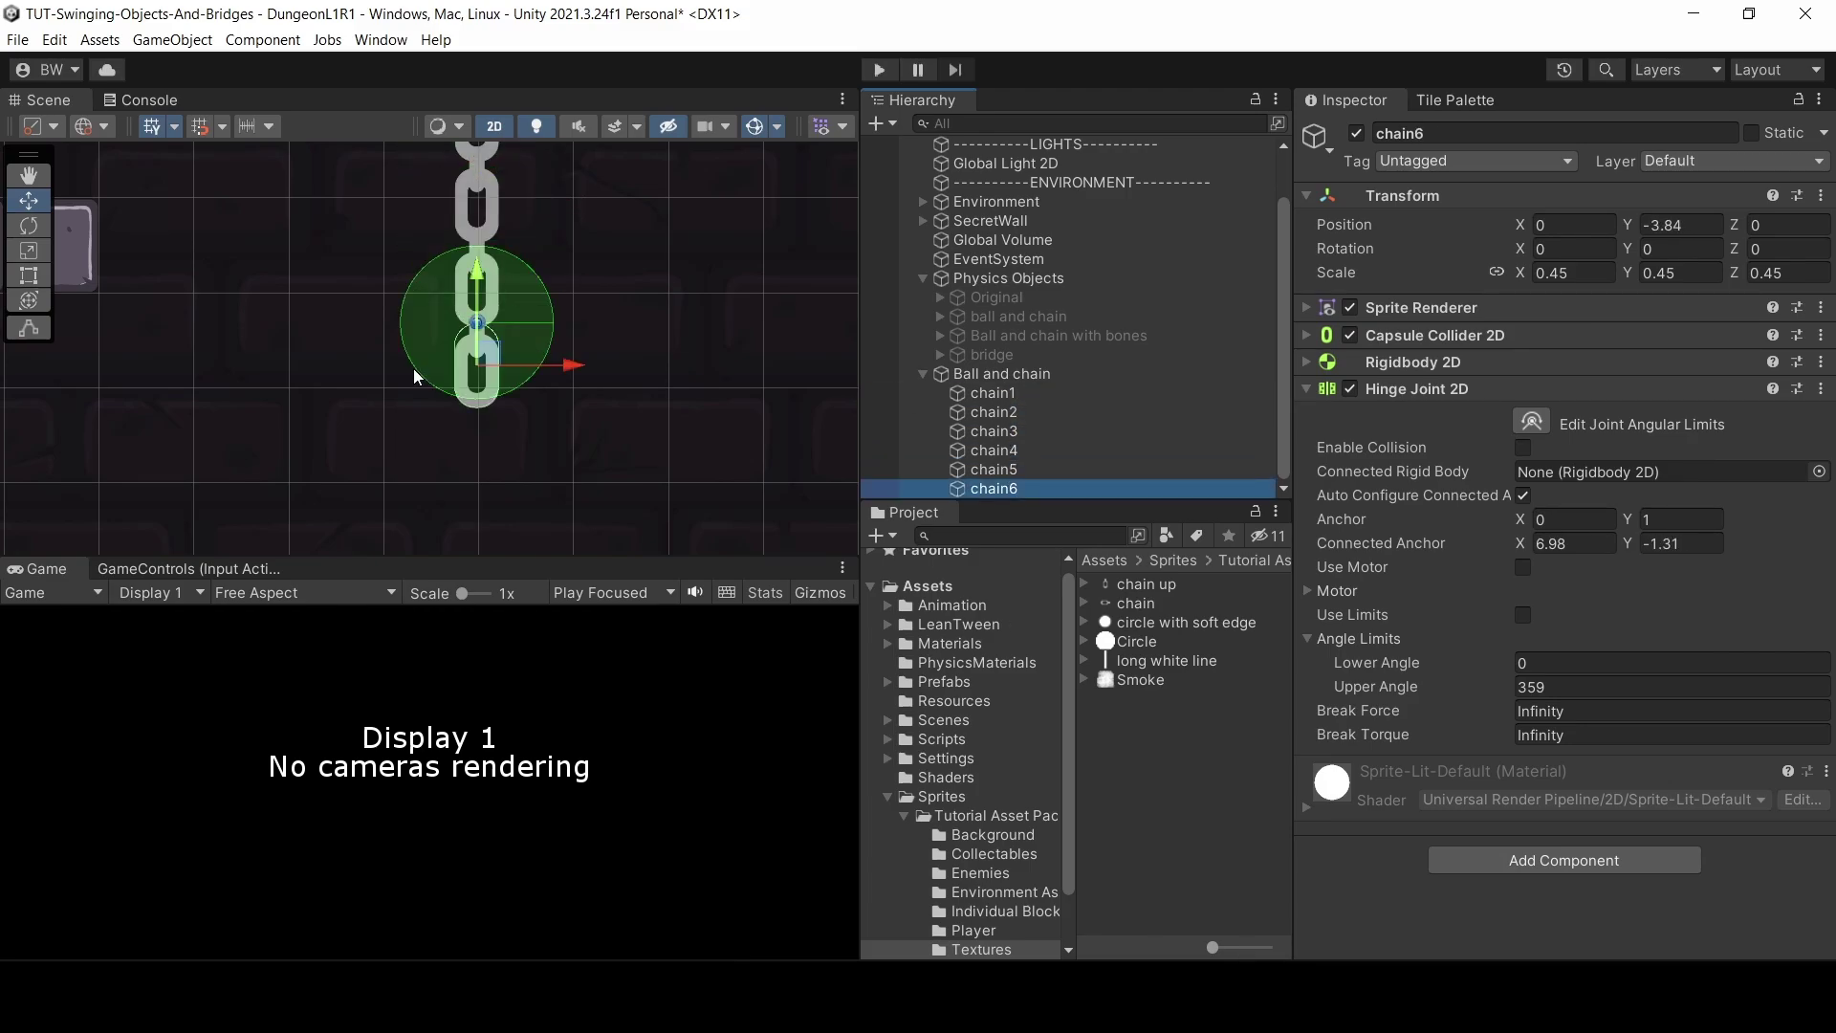
- Create an empty child object named ball under Ball and chain
{"action": "scroll", "coordinate": [484, 262], "scroll_direction": "down", "scroll_amount": 7}
{"action": "middle_click_drag", "start_coordinate": [601, 230], "coordinate": [528, 373]}
{"action": "right_click", "coordinate": [984, 371]}
{"action": "left_click", "coordinate": [1099, 524]}
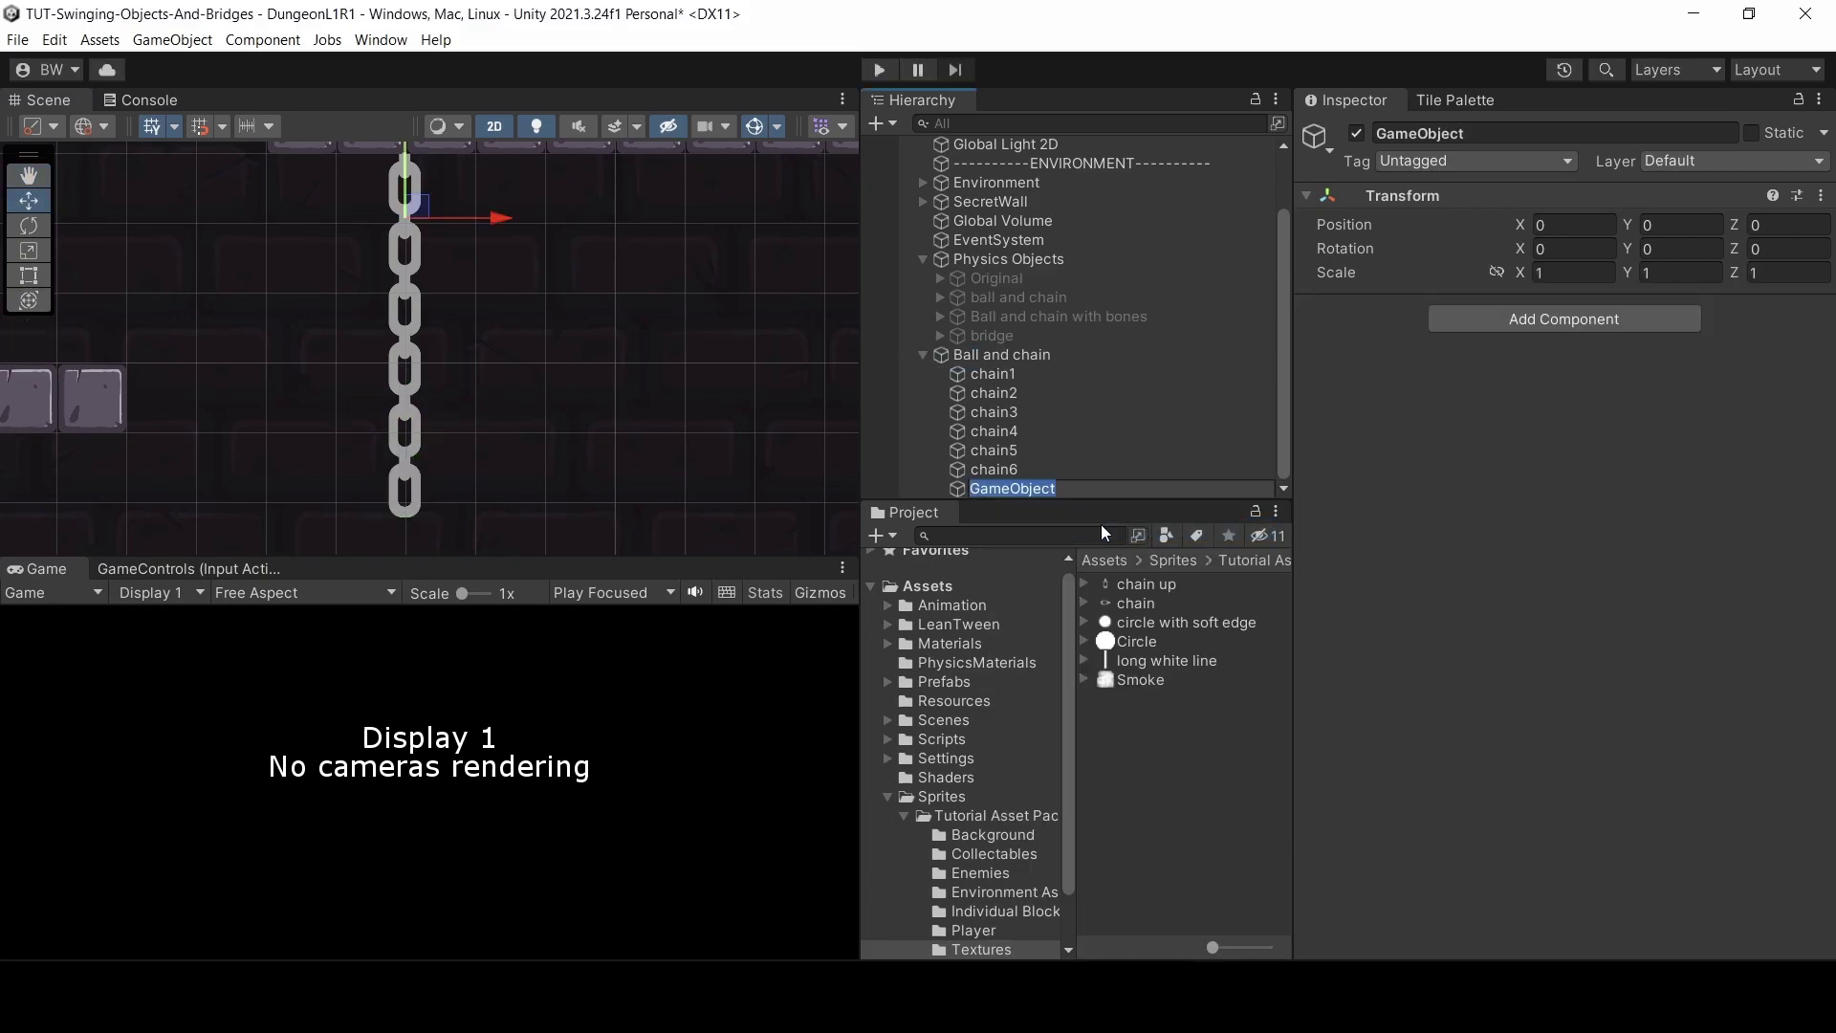
{"action": "type", "text": "ball"}
{"action": "key", "text": "Return"}
- Add a Sprite Renderer to the ball and assign the Circle sprite to it
{"action": "left_click", "coordinate": [1651, 320]}
{"action": "type", "text": "sprite"}
{"action": "key", "text": "Return"}
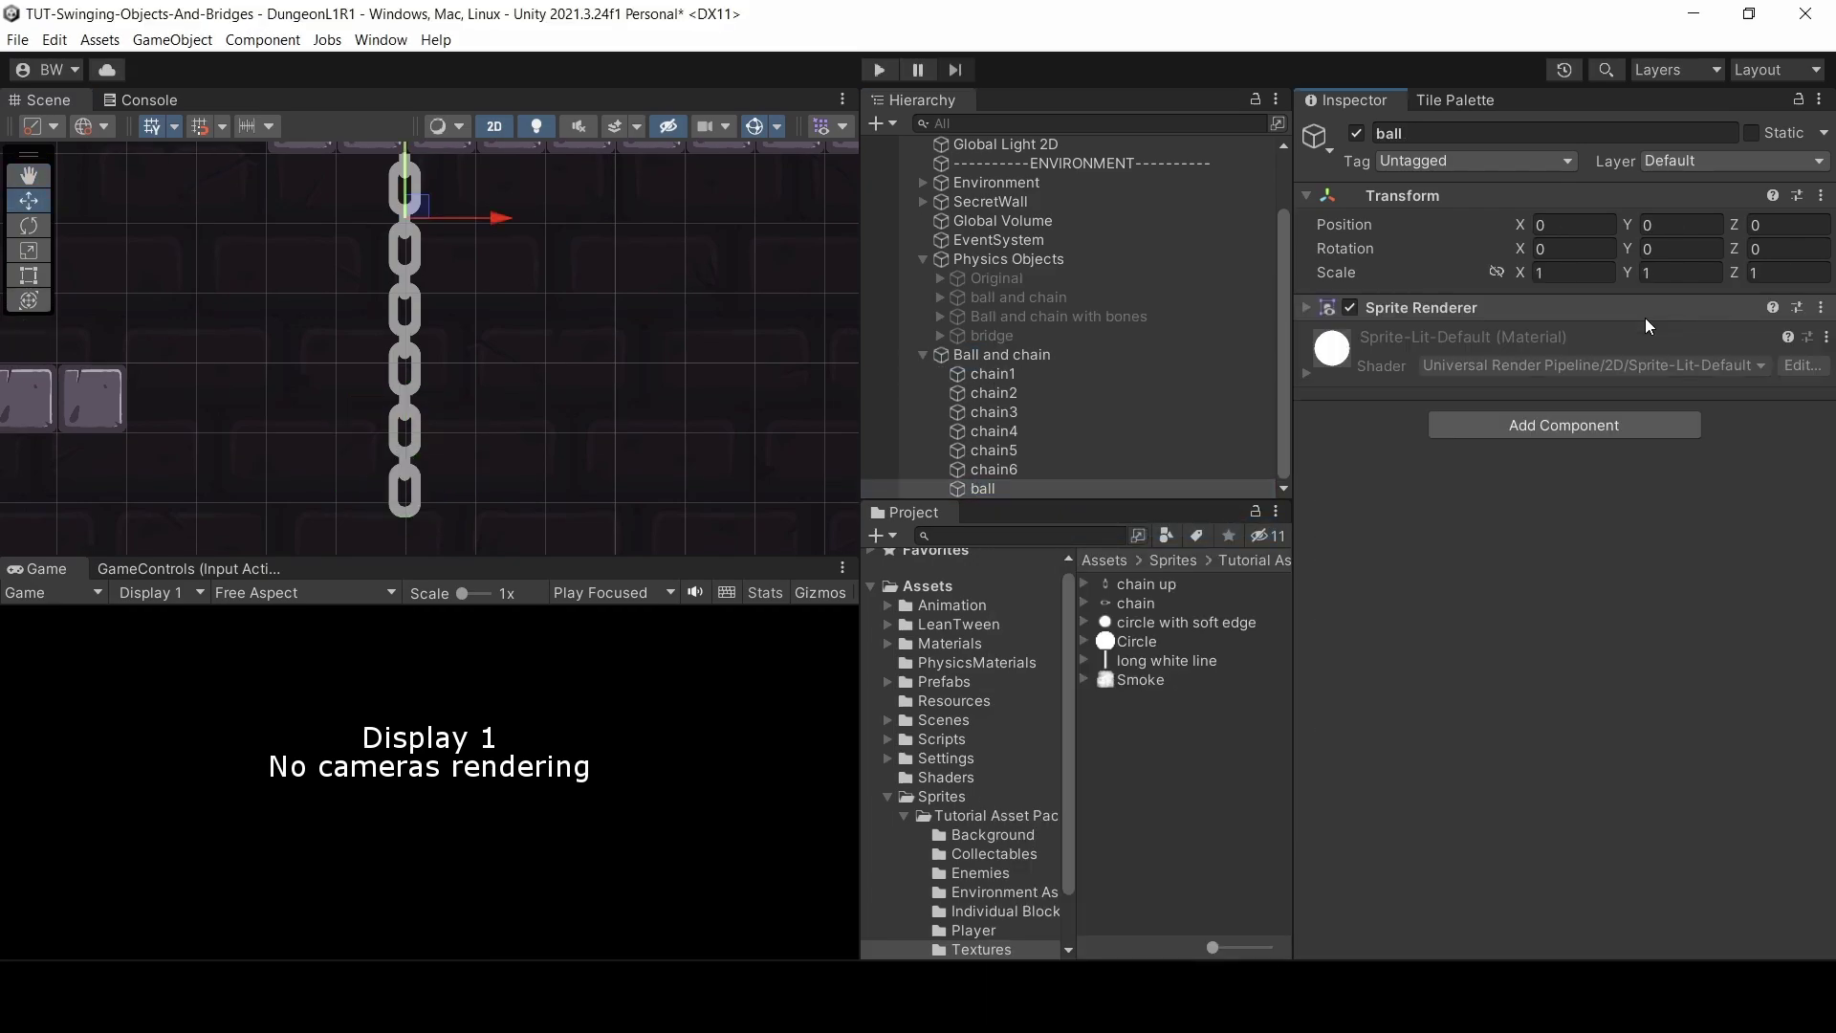
{"action": "left_click", "coordinate": [1817, 337]}
{"action": "type", "text": "circle"}
{"action": "left_click", "coordinate": [1803, 336]}
{"action": "double_click", "coordinate": [1166, 387]}
- Move the ball directly below the lowest chain link, to about Y -5.09
{"action": "left_click_drag", "start_coordinate": [405, 159], "coordinate": [406, 493]}
{"action": "middle_click_drag", "start_coordinate": [459, 430], "coordinate": [462, 265]}
{"action": "scroll", "coordinate": [430, 364], "scroll_direction": "up", "scroll_amount": 4}
{"action": "left_click_drag", "start_coordinate": [418, 285], "coordinate": [418, 317]}
- Scale the ball uniformly to 1.65 and set its sprite color to dark grey
{"action": "left_click", "coordinate": [1560, 272]}
{"action": "type", "text": "2"}
{"action": "key", "text": "BackSpace"}
{"action": "type", "text": "1.65"}
{"action": "left_click", "coordinate": [1625, 360]}
{"action": "left_click", "coordinate": [1633, 531]}
{"action": "left_click_drag", "start_coordinate": [1633, 530], "coordinate": [1634, 574]}
{"action": "left_click", "coordinate": [1814, 349]}
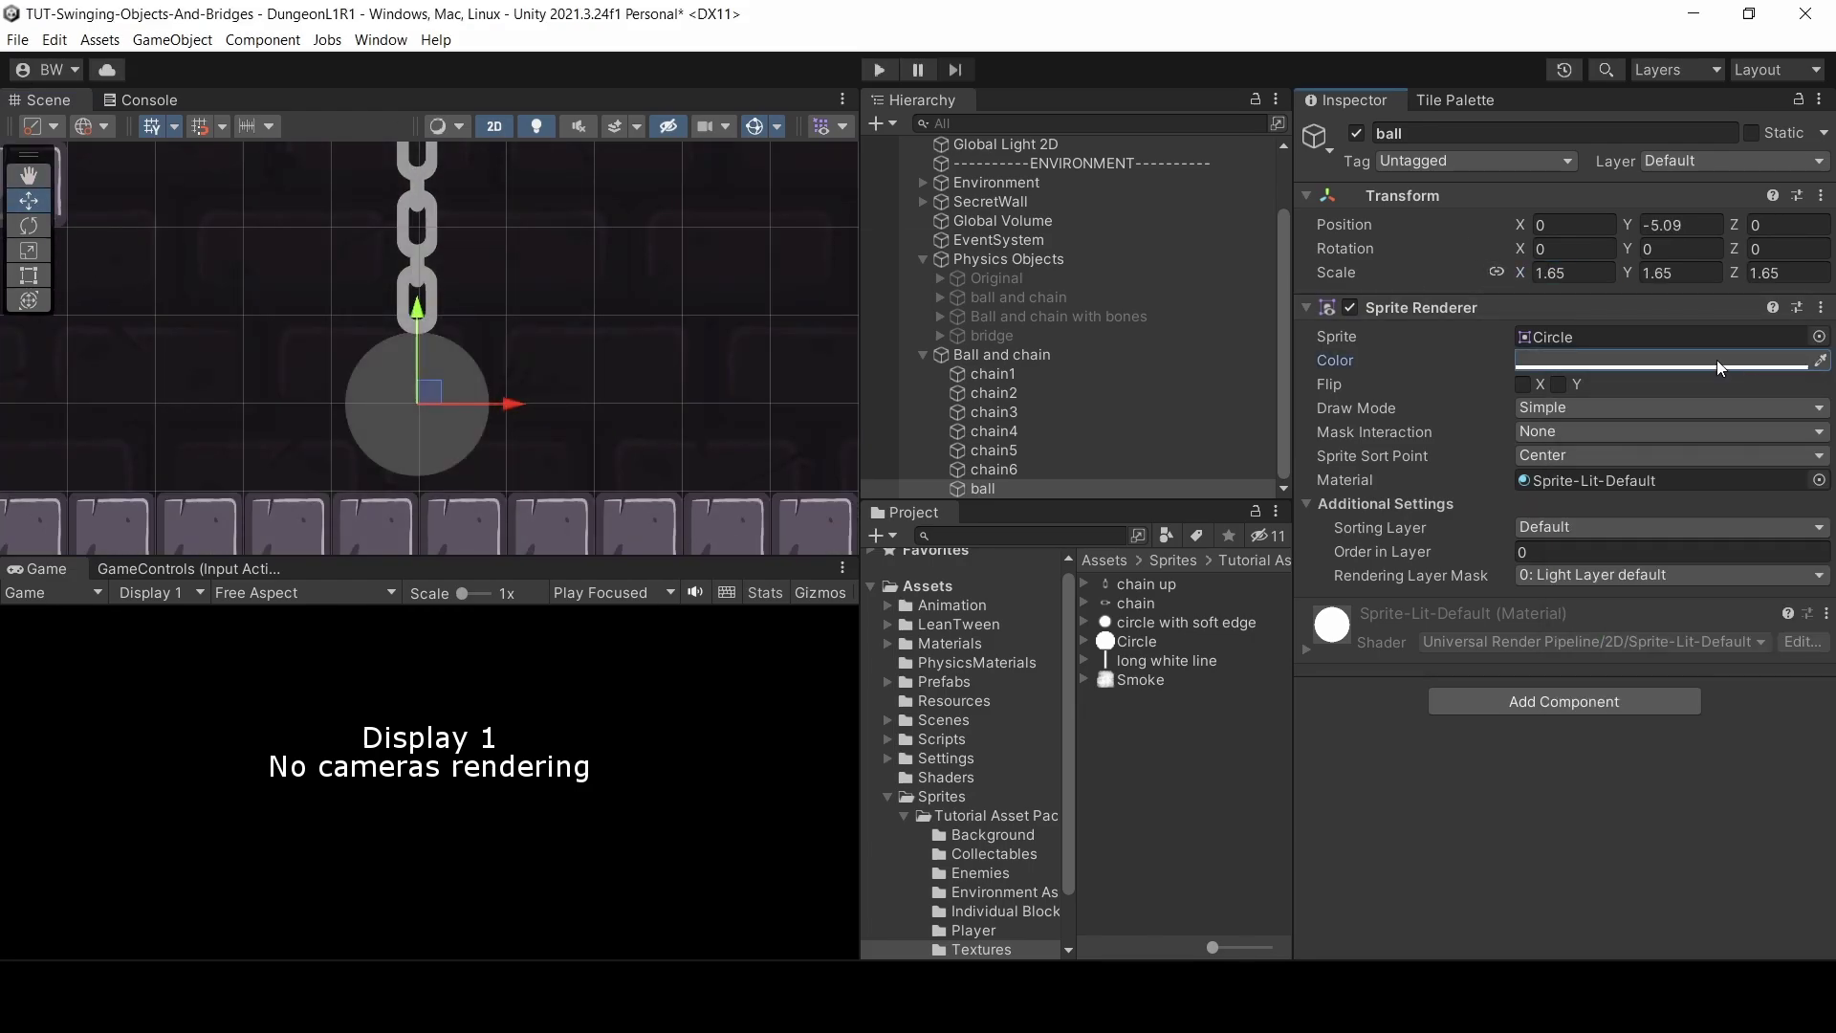
- Add a Circle Collider 2D and a Hinge Joint 2D to the ball
{"action": "left_click", "coordinate": [1541, 711]}
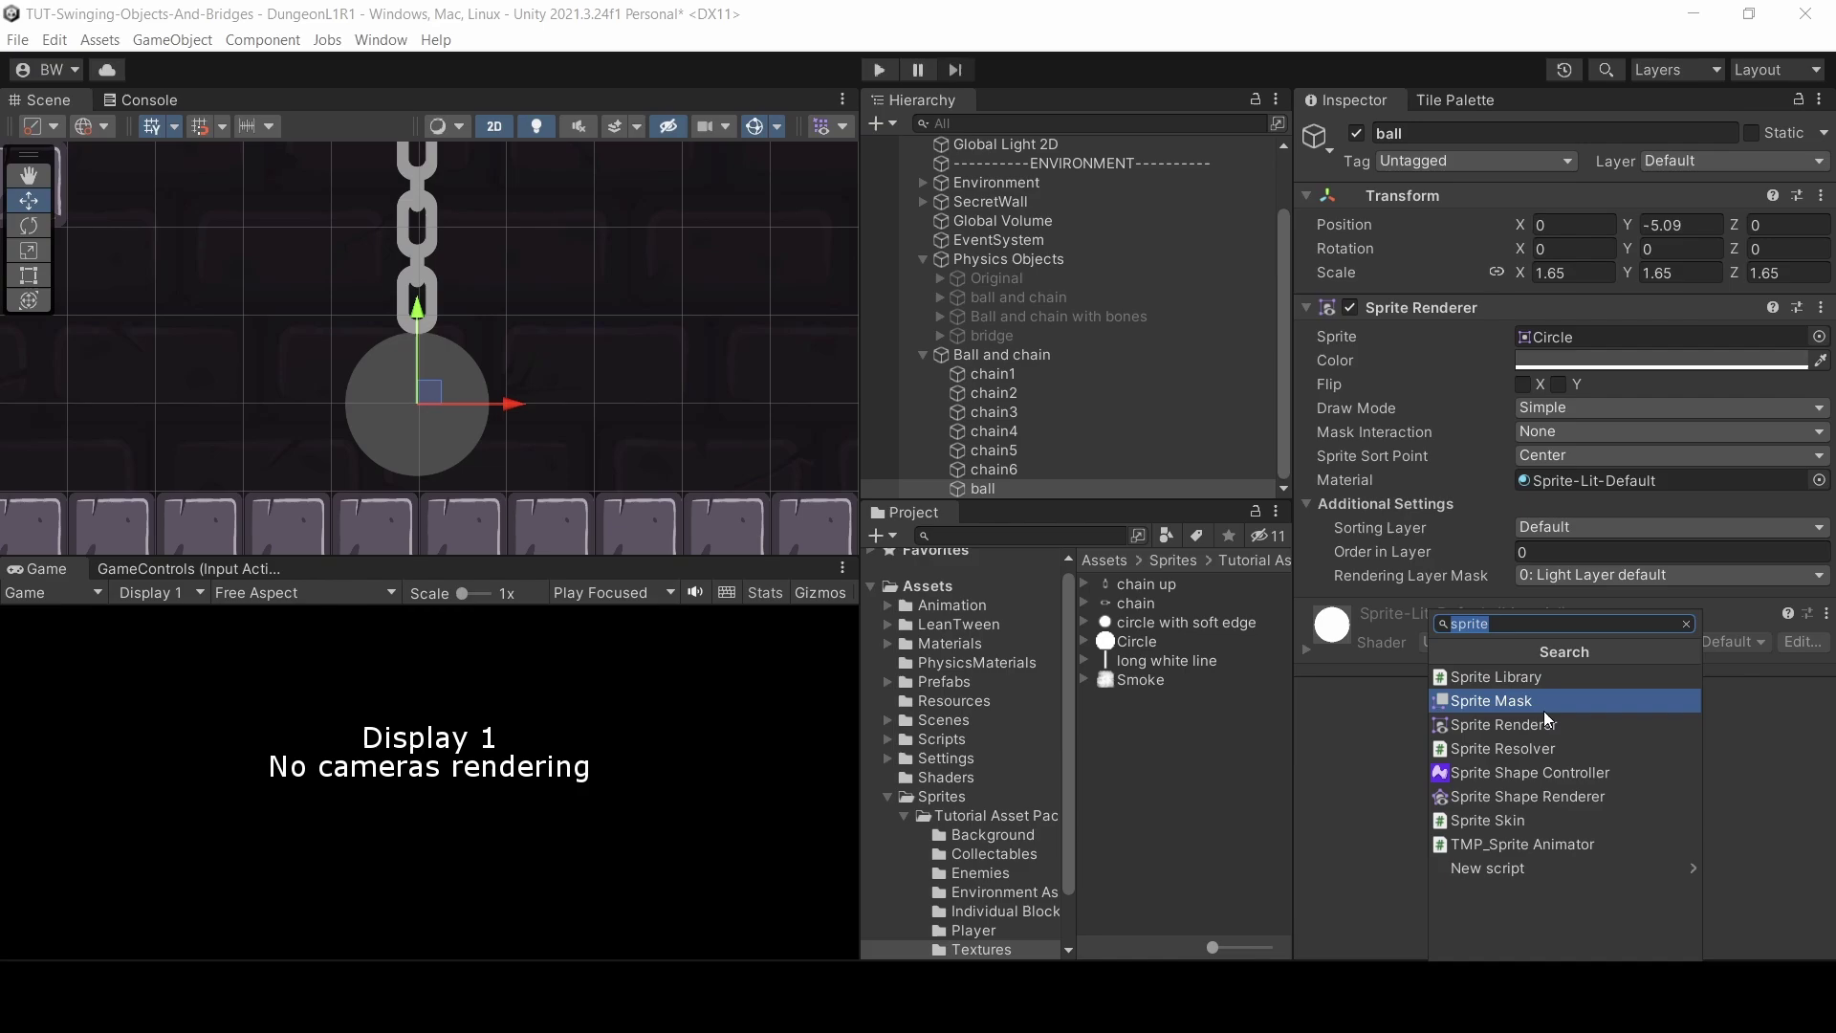
{"action": "key", "text": "Return"}
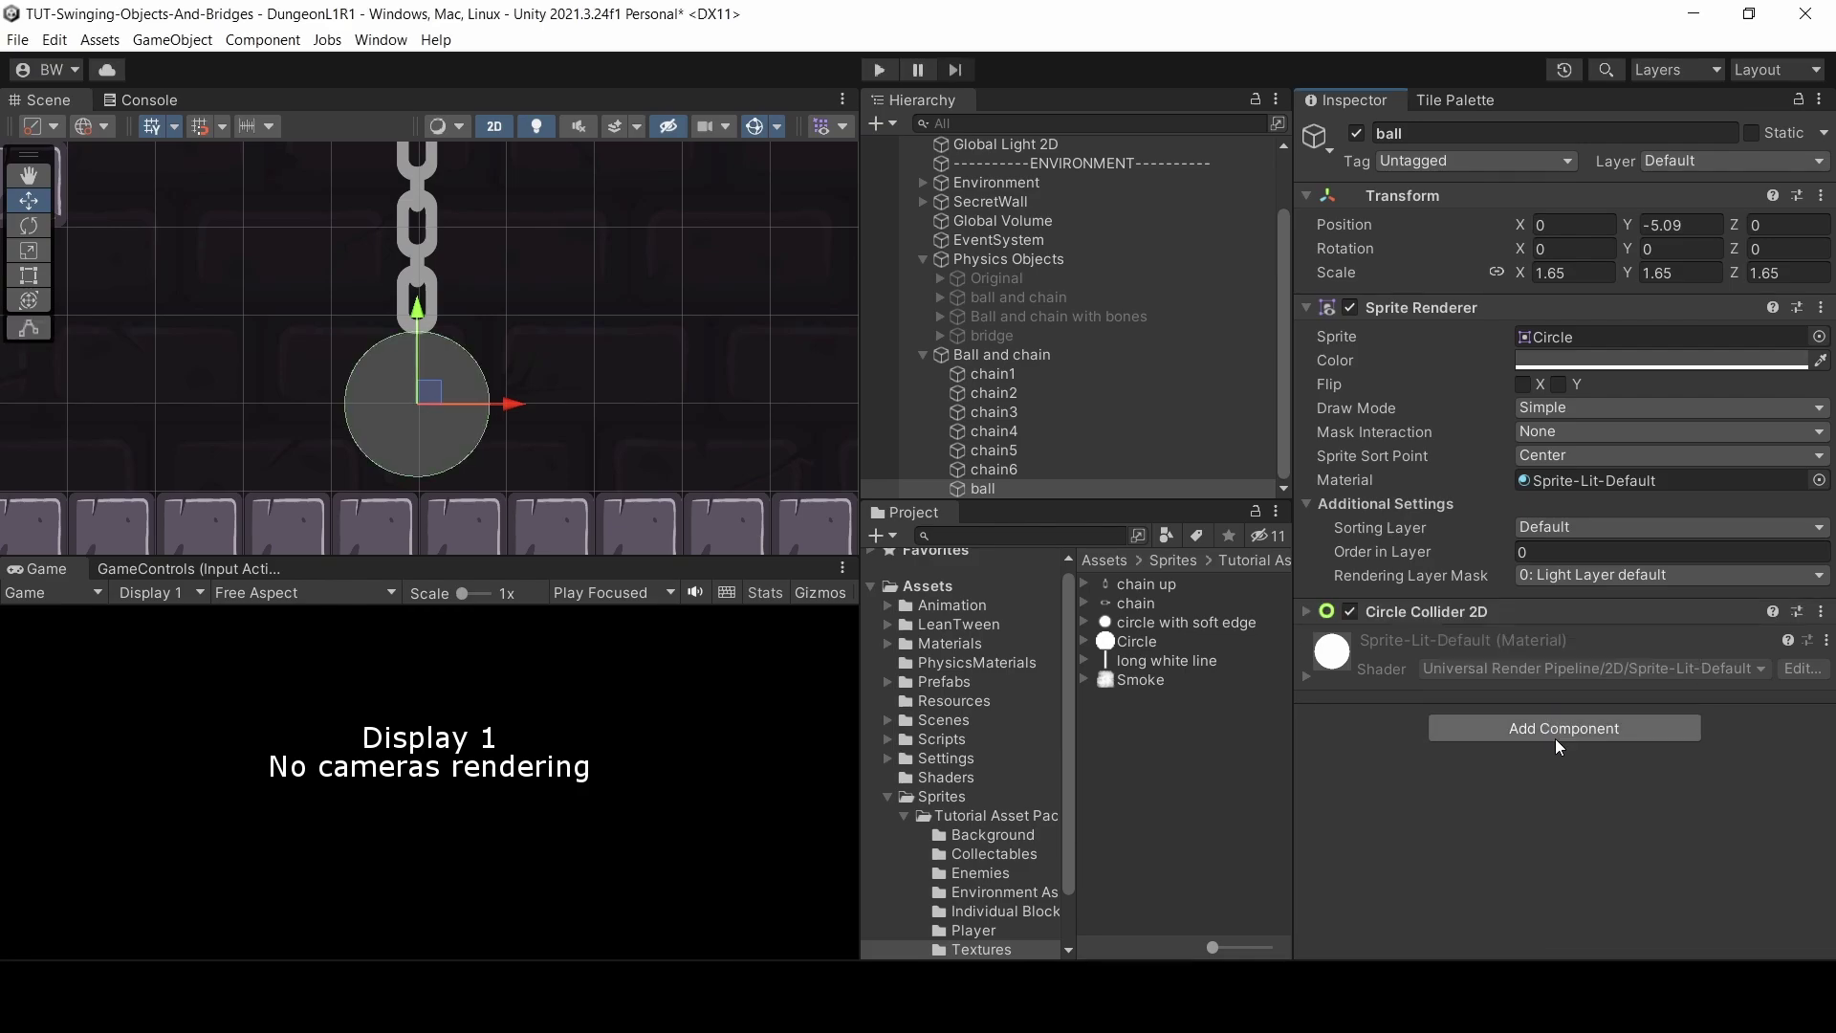
{"action": "left_click", "coordinate": [1554, 735]}
{"action": "type", "text": "hing"}
{"action": "key", "text": "Down"}
{"action": "key", "text": "Return"}
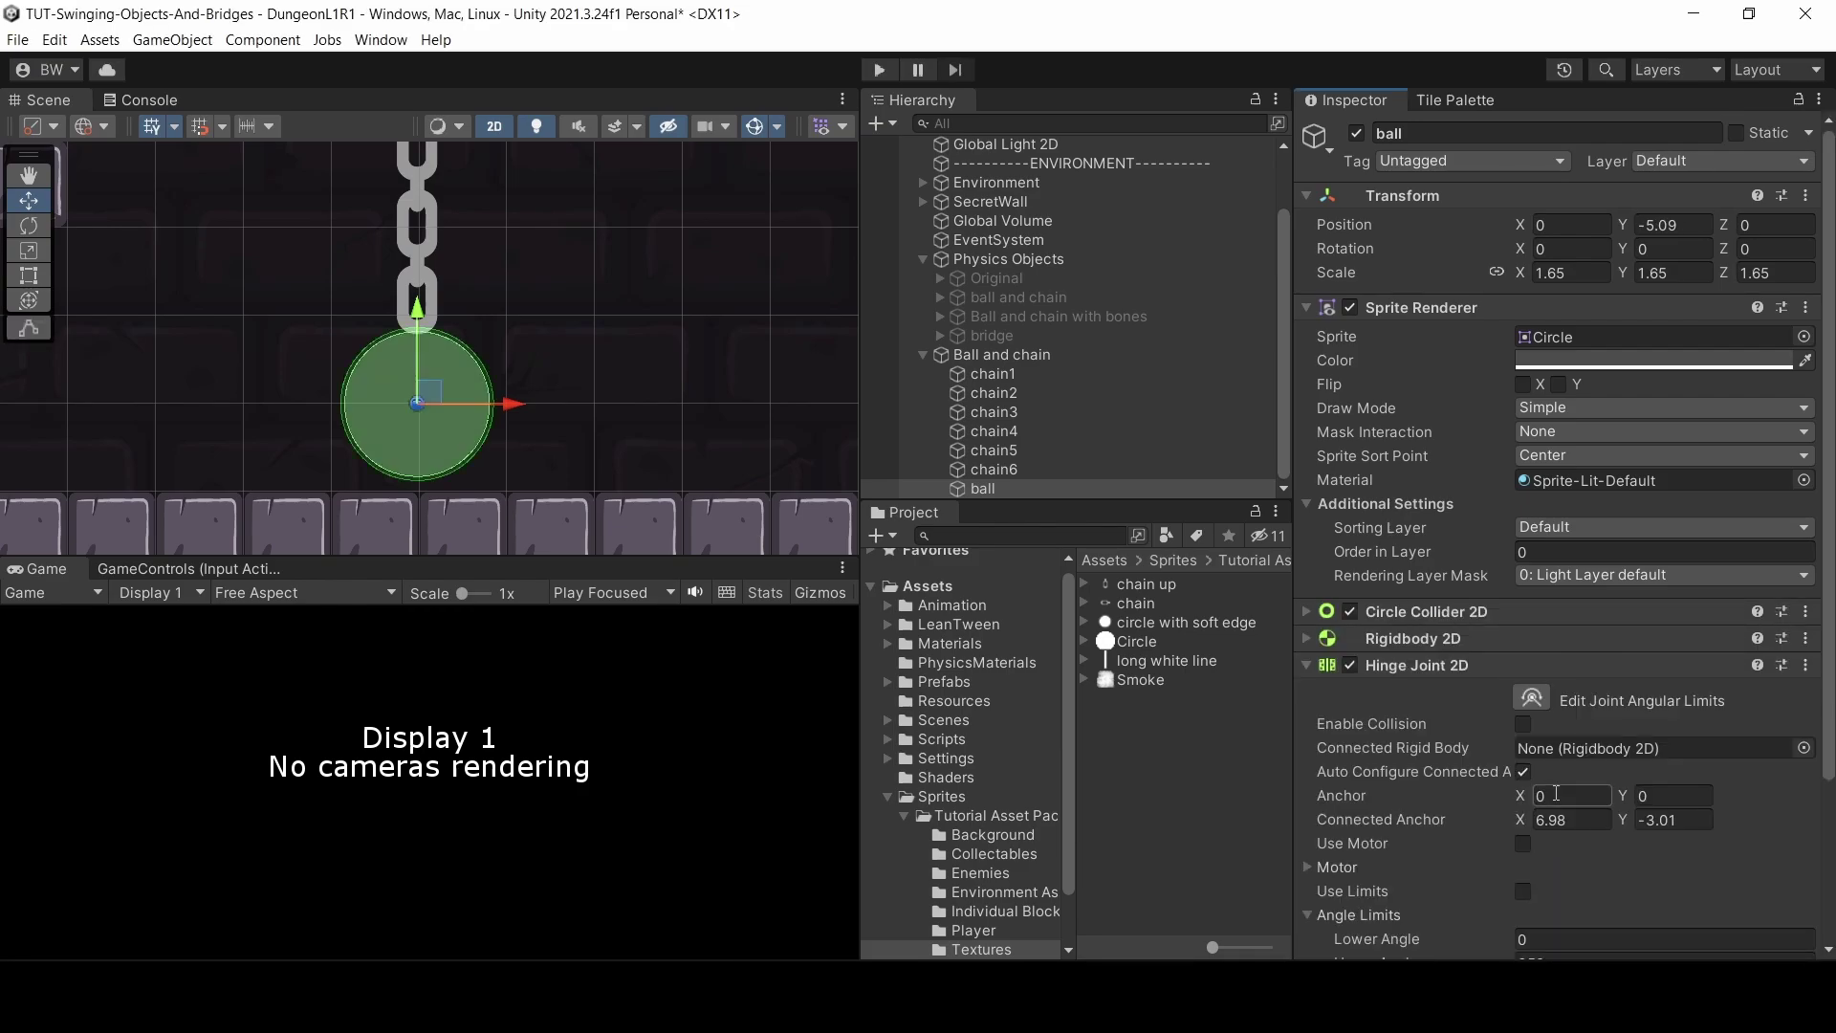
- Set the ball's hinge anchor Y to 0.5 and assign chain6 as its connected rigid body
{"action": "scroll", "coordinate": [1463, 788], "scroll_direction": "down", "scroll_amount": 3}
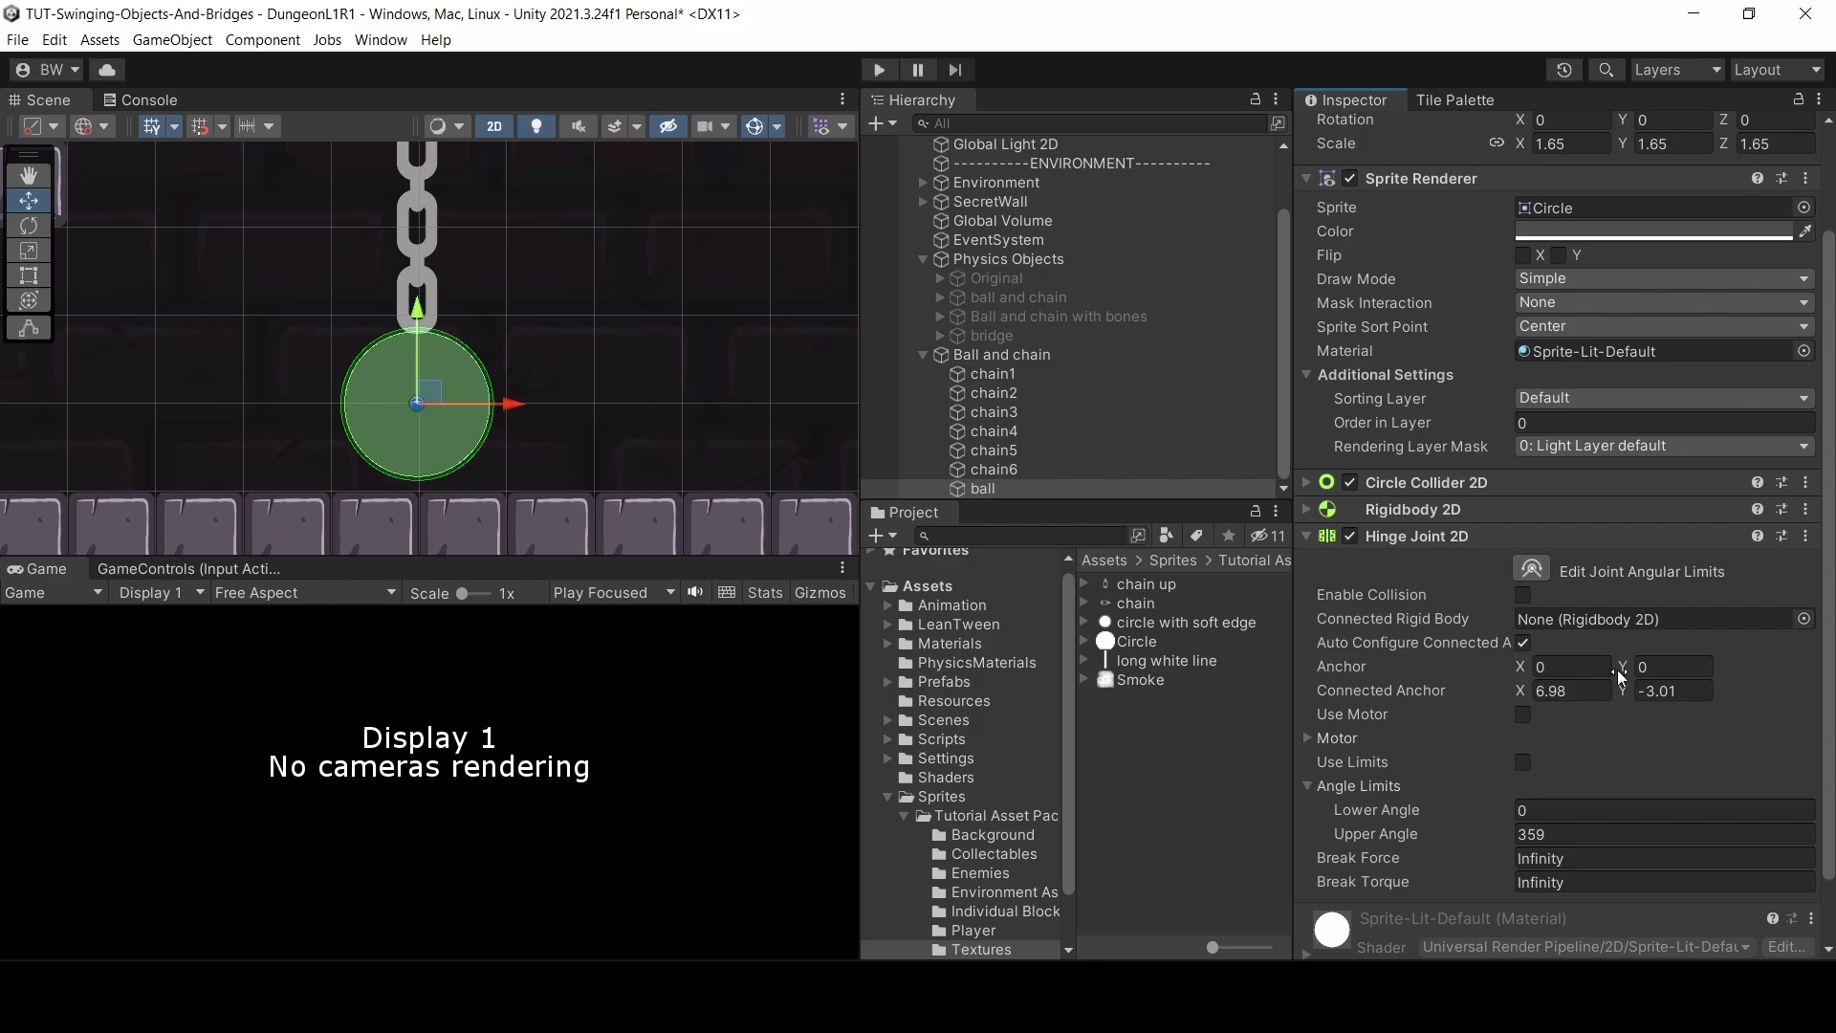
{"action": "left_click_drag", "start_coordinate": [1620, 670], "coordinate": [1645, 667]}
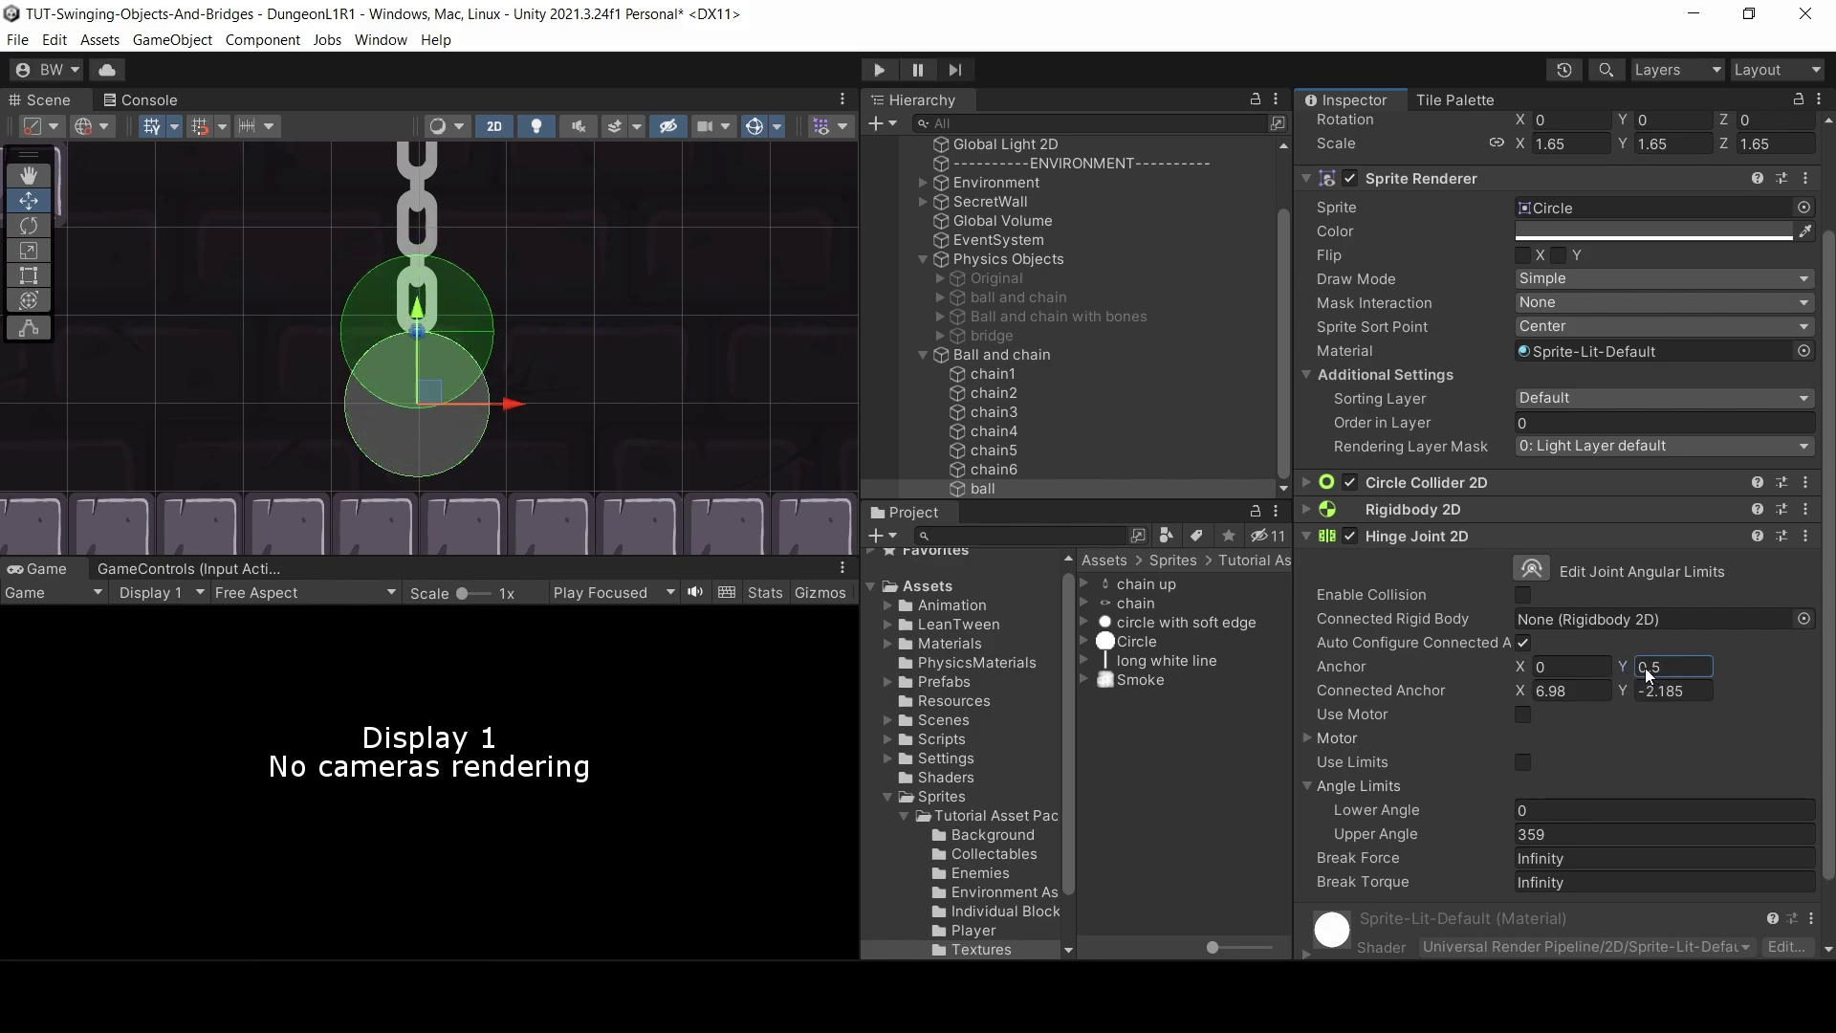
{"action": "left_click", "coordinate": [995, 488]}
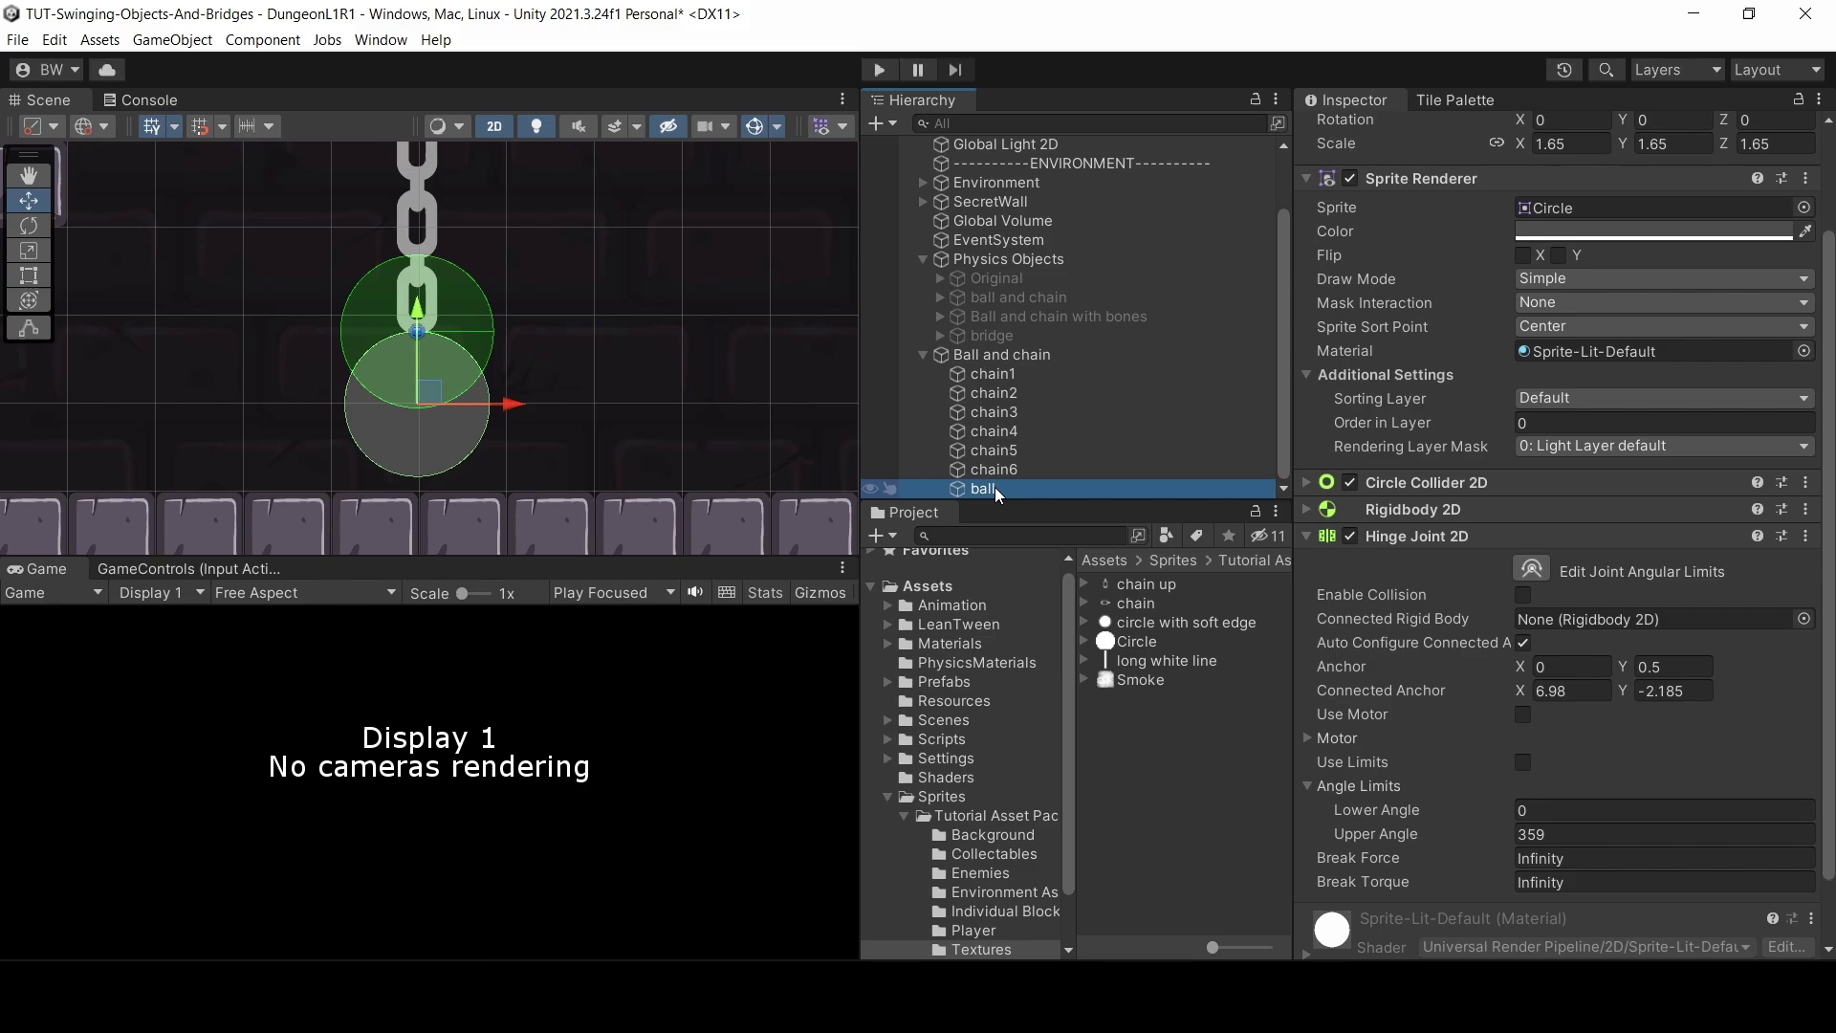
{"action": "left_click_drag", "start_coordinate": [994, 488], "coordinate": [1568, 610]}
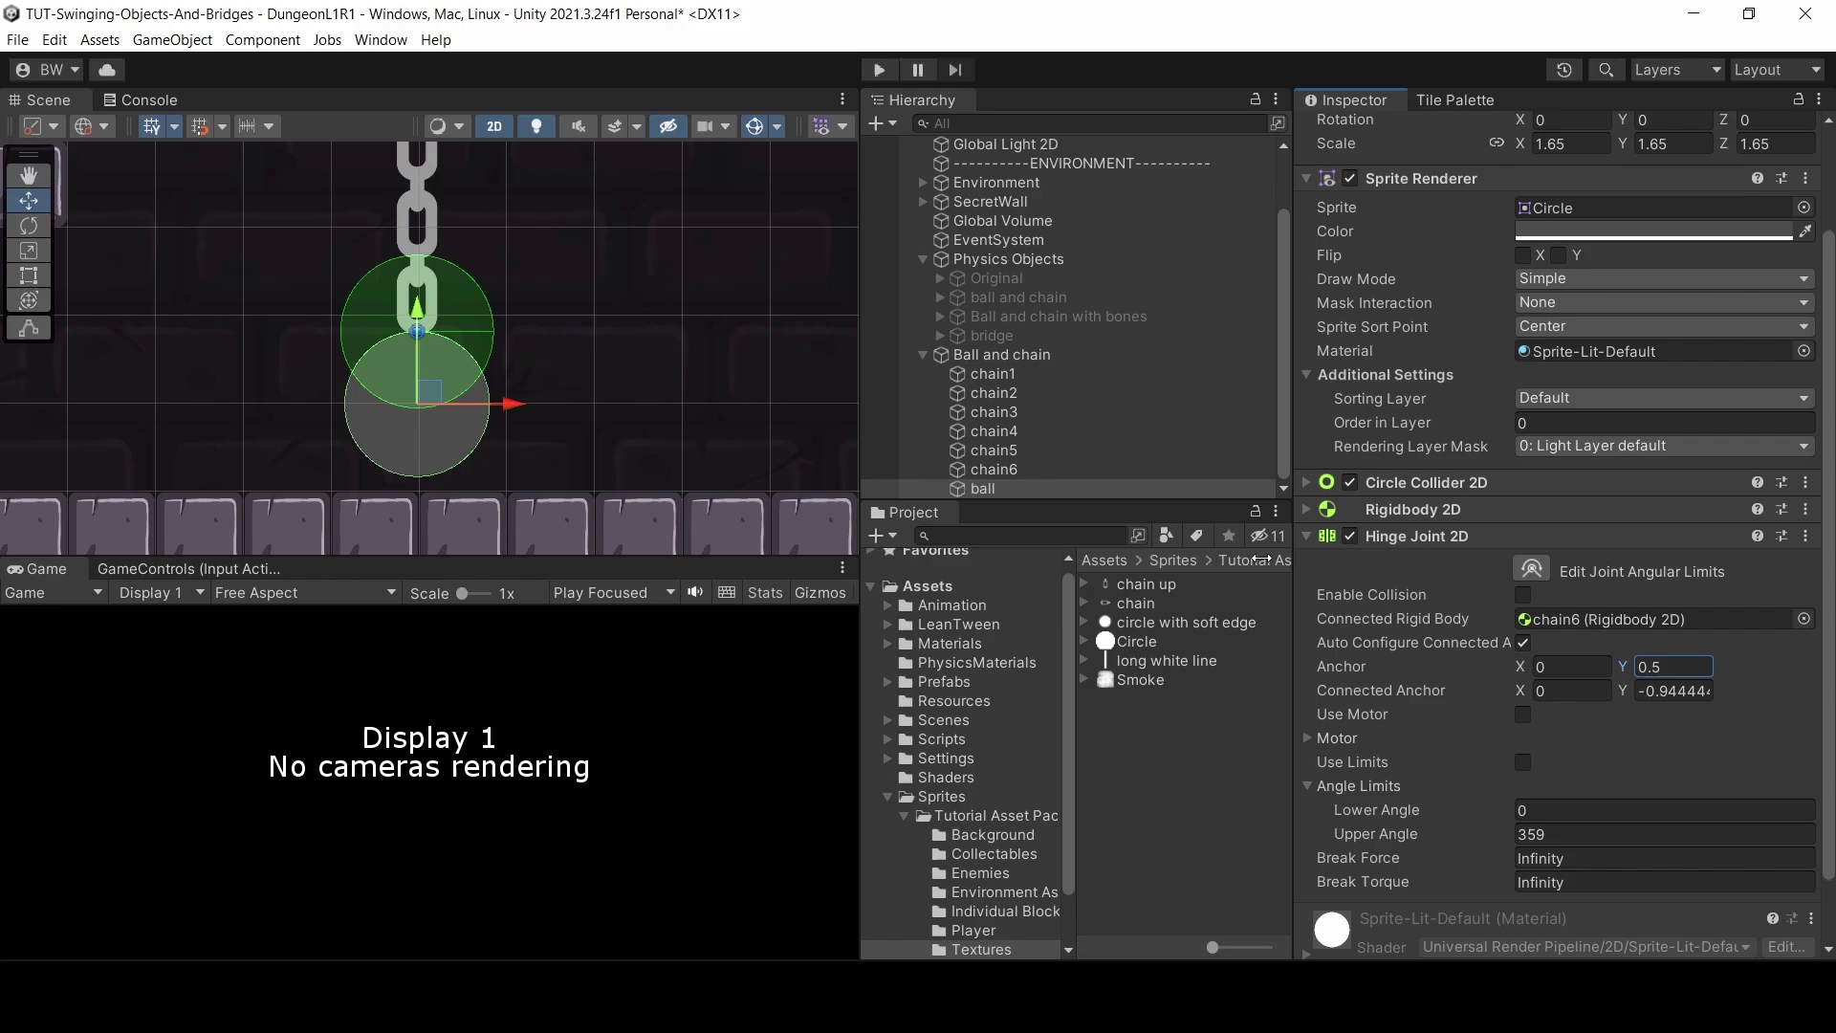
- For chain6 up to chain2, assign the link directly above as the connected rigid body of each hinge joint
{"action": "left_click", "coordinate": [1031, 471]}
{"action": "left_click_drag", "start_coordinate": [1011, 455], "coordinate": [1563, 618]}
{"action": "left_click", "coordinate": [998, 451]}
{"action": "left_click_drag", "start_coordinate": [998, 432], "coordinate": [1564, 619]}
{"action": "left_click", "coordinate": [998, 432]}
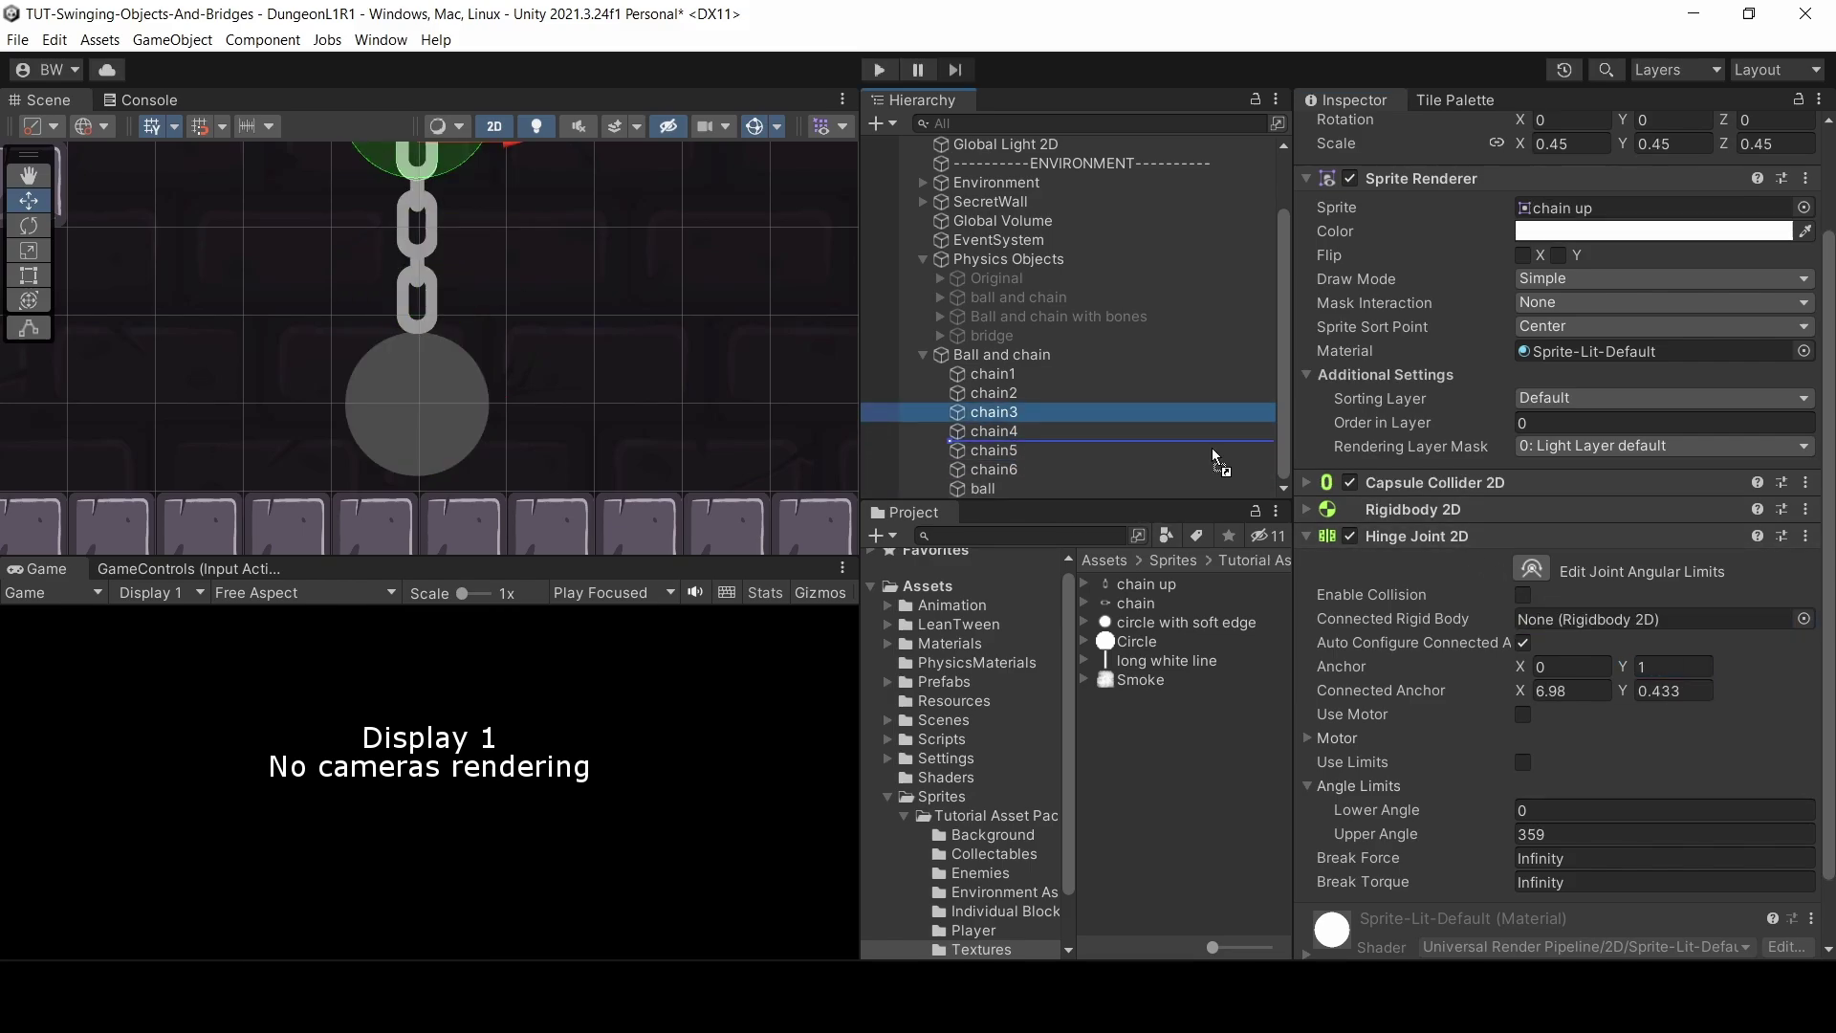
{"action": "left_click", "coordinate": [998, 413]}
{"action": "left_click_drag", "start_coordinate": [998, 394], "coordinate": [1564, 619]}
{"action": "left_click", "coordinate": [996, 393]}
{"action": "left_click_drag", "start_coordinate": [994, 381], "coordinate": [1553, 622]}
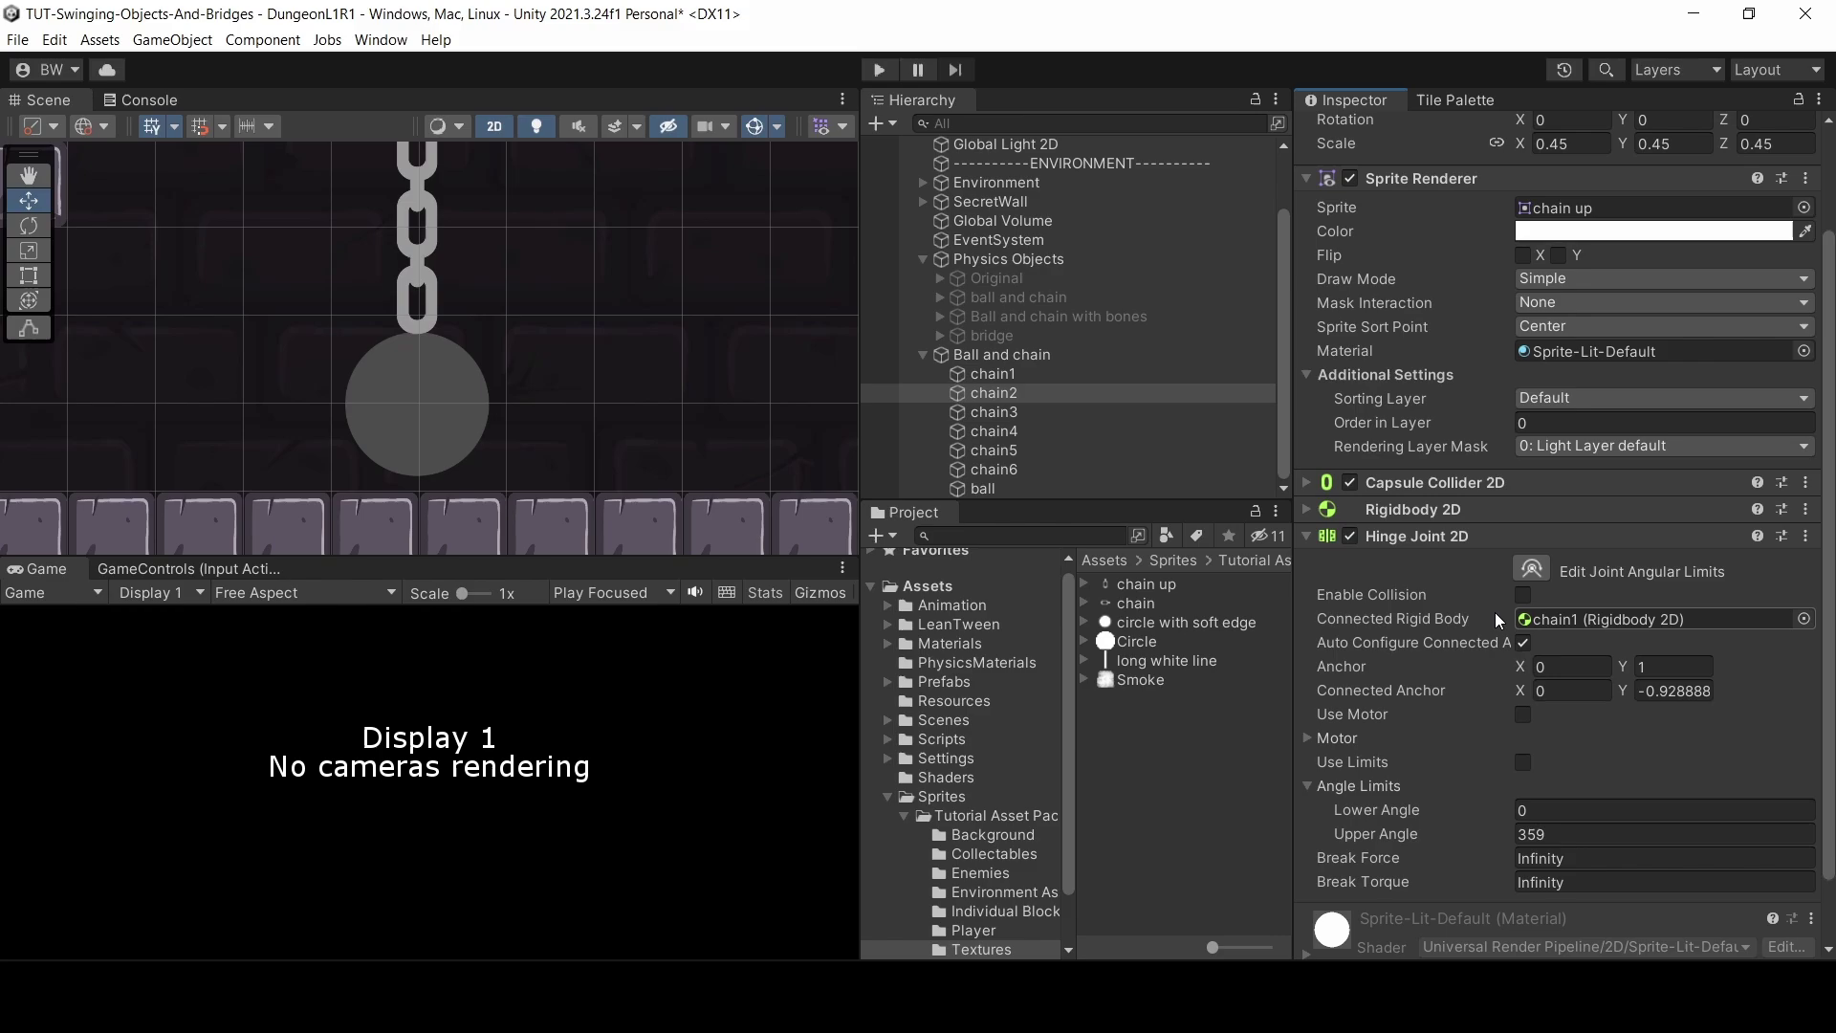
- Add a Kinematic Rigidbody 2D to the Ball and chain parent and connect chain1's hinge joint to it
{"action": "left_click", "coordinate": [1042, 377]}
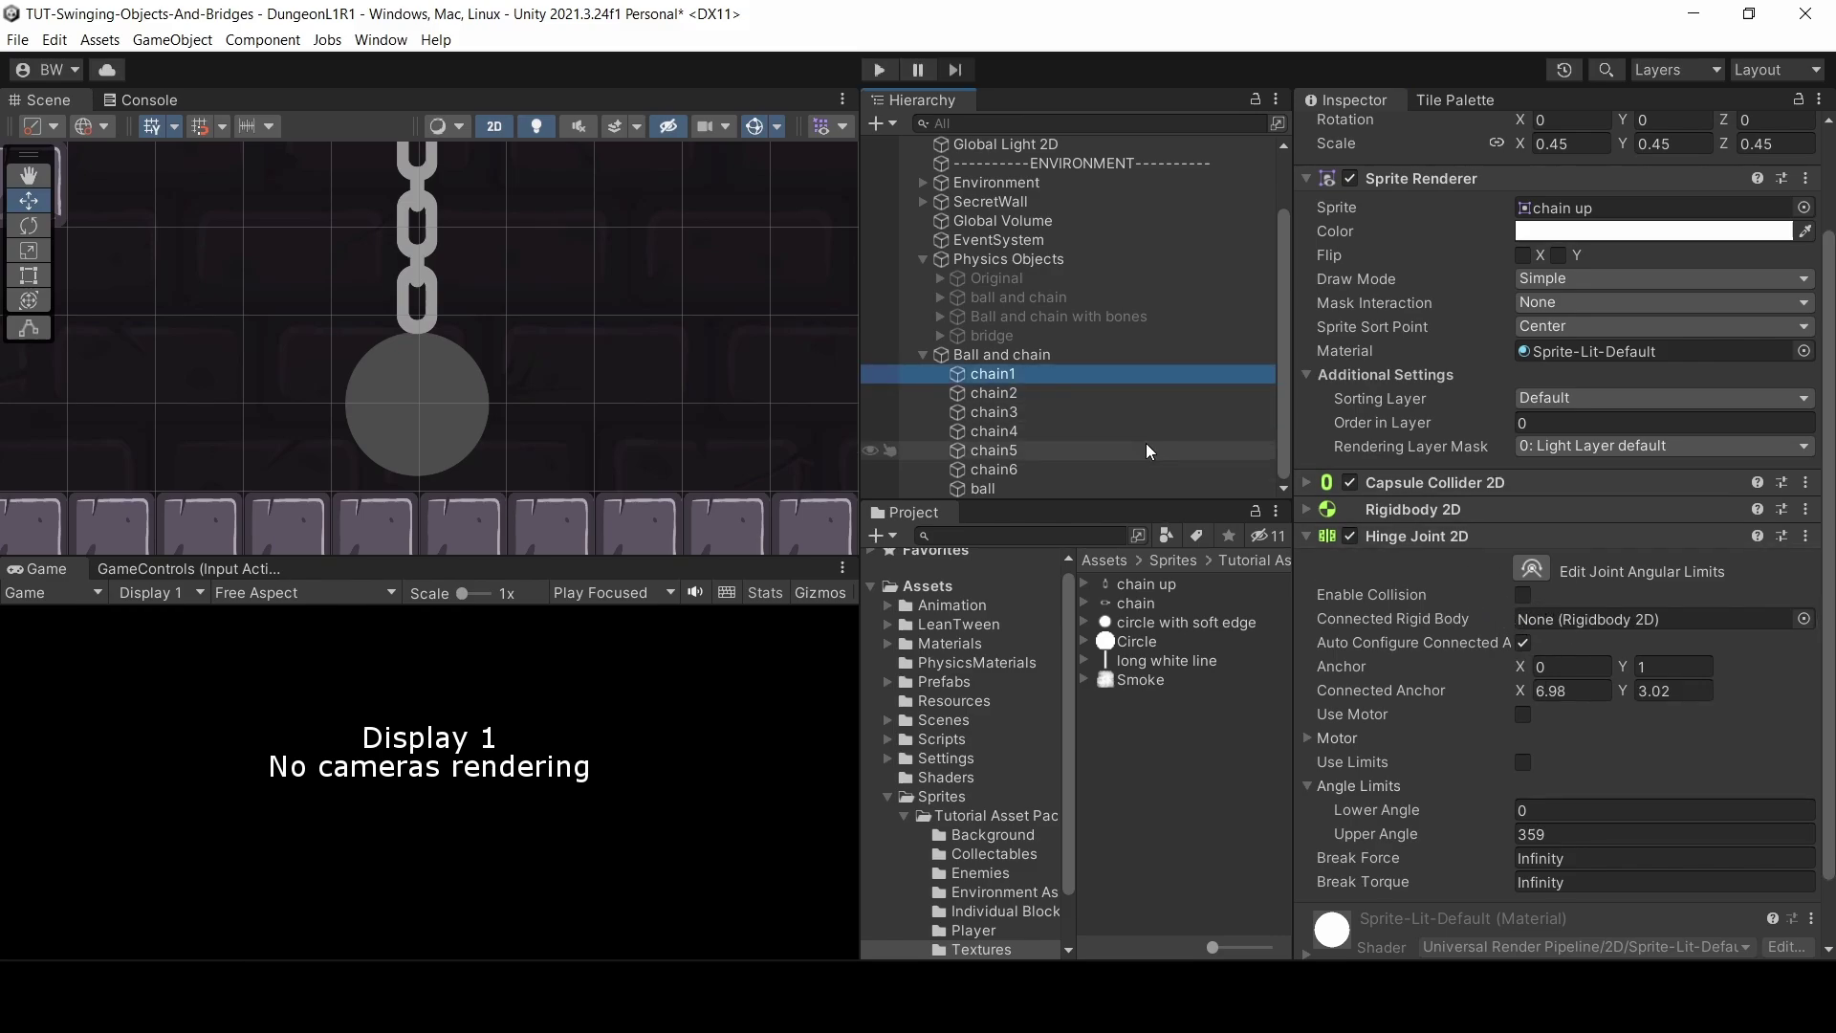
{"action": "double_click", "coordinate": [1015, 356]}
{"action": "left_click", "coordinate": [1547, 314]}
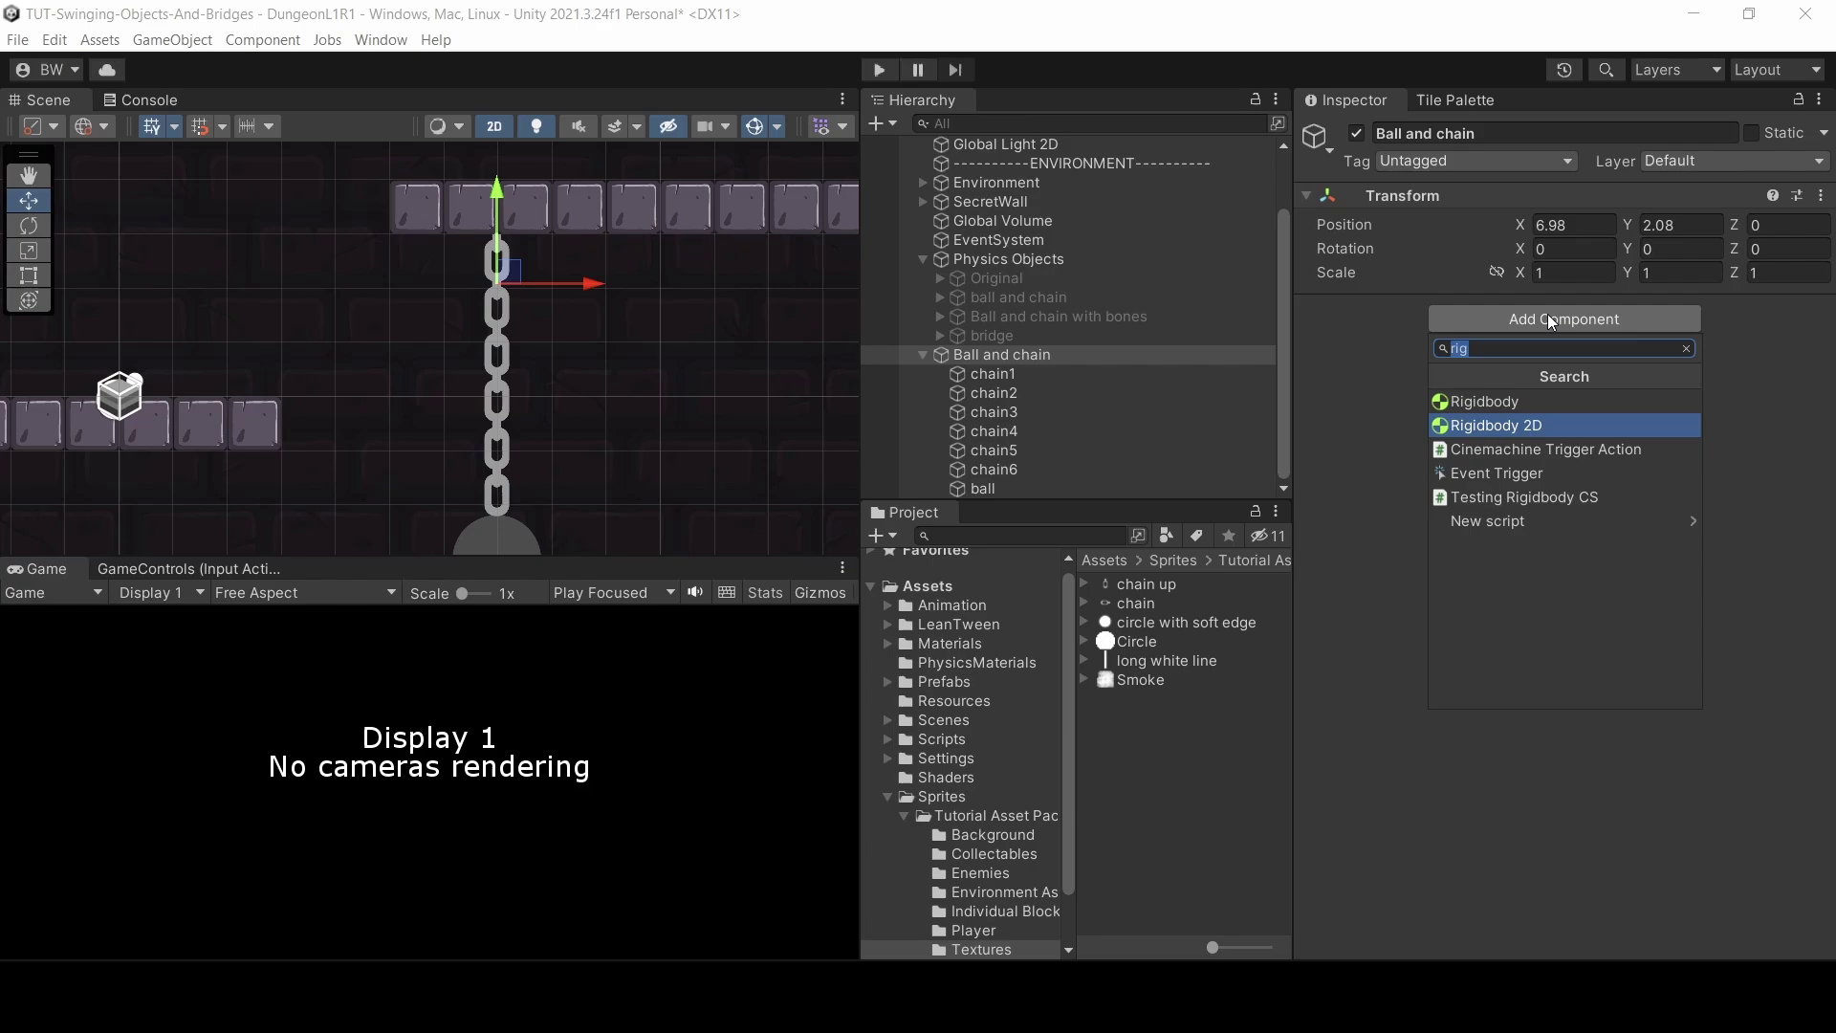
{"action": "left_click", "coordinate": [1549, 422]}
{"action": "left_click", "coordinate": [1550, 334]}
{"action": "left_click", "coordinate": [1550, 382]}
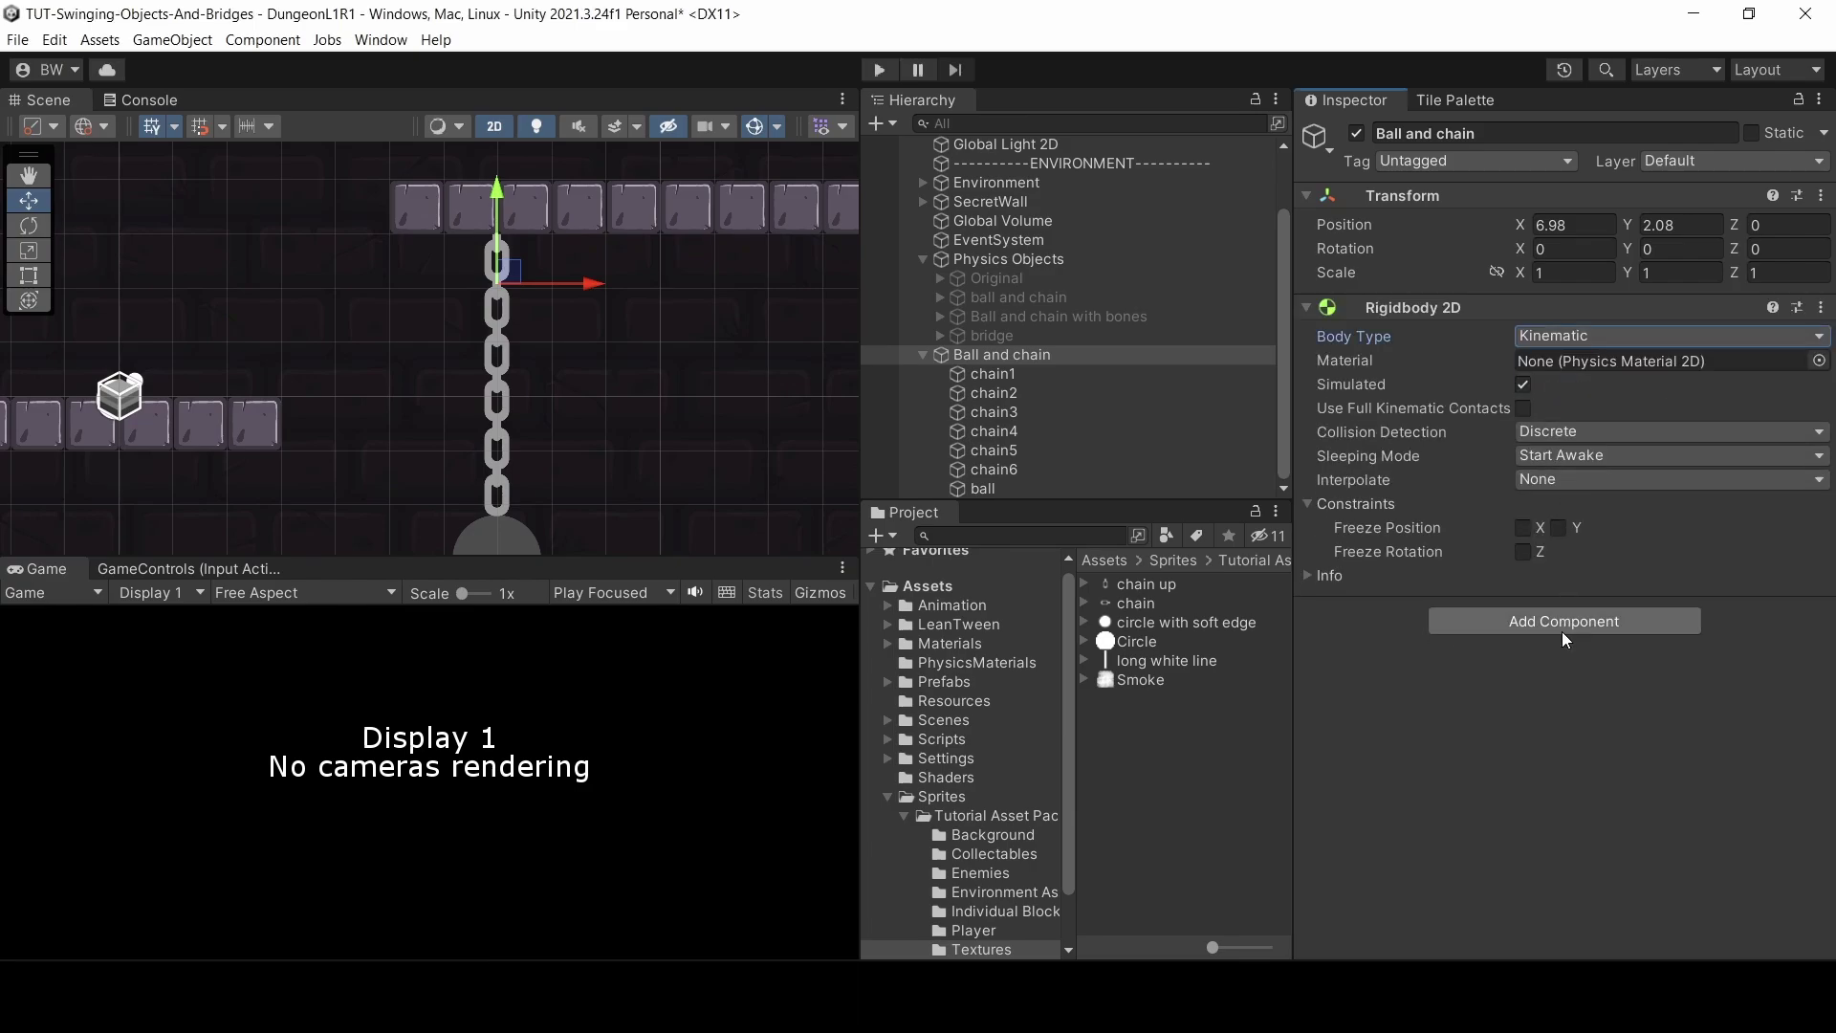
{"action": "left_click", "coordinate": [994, 373]}
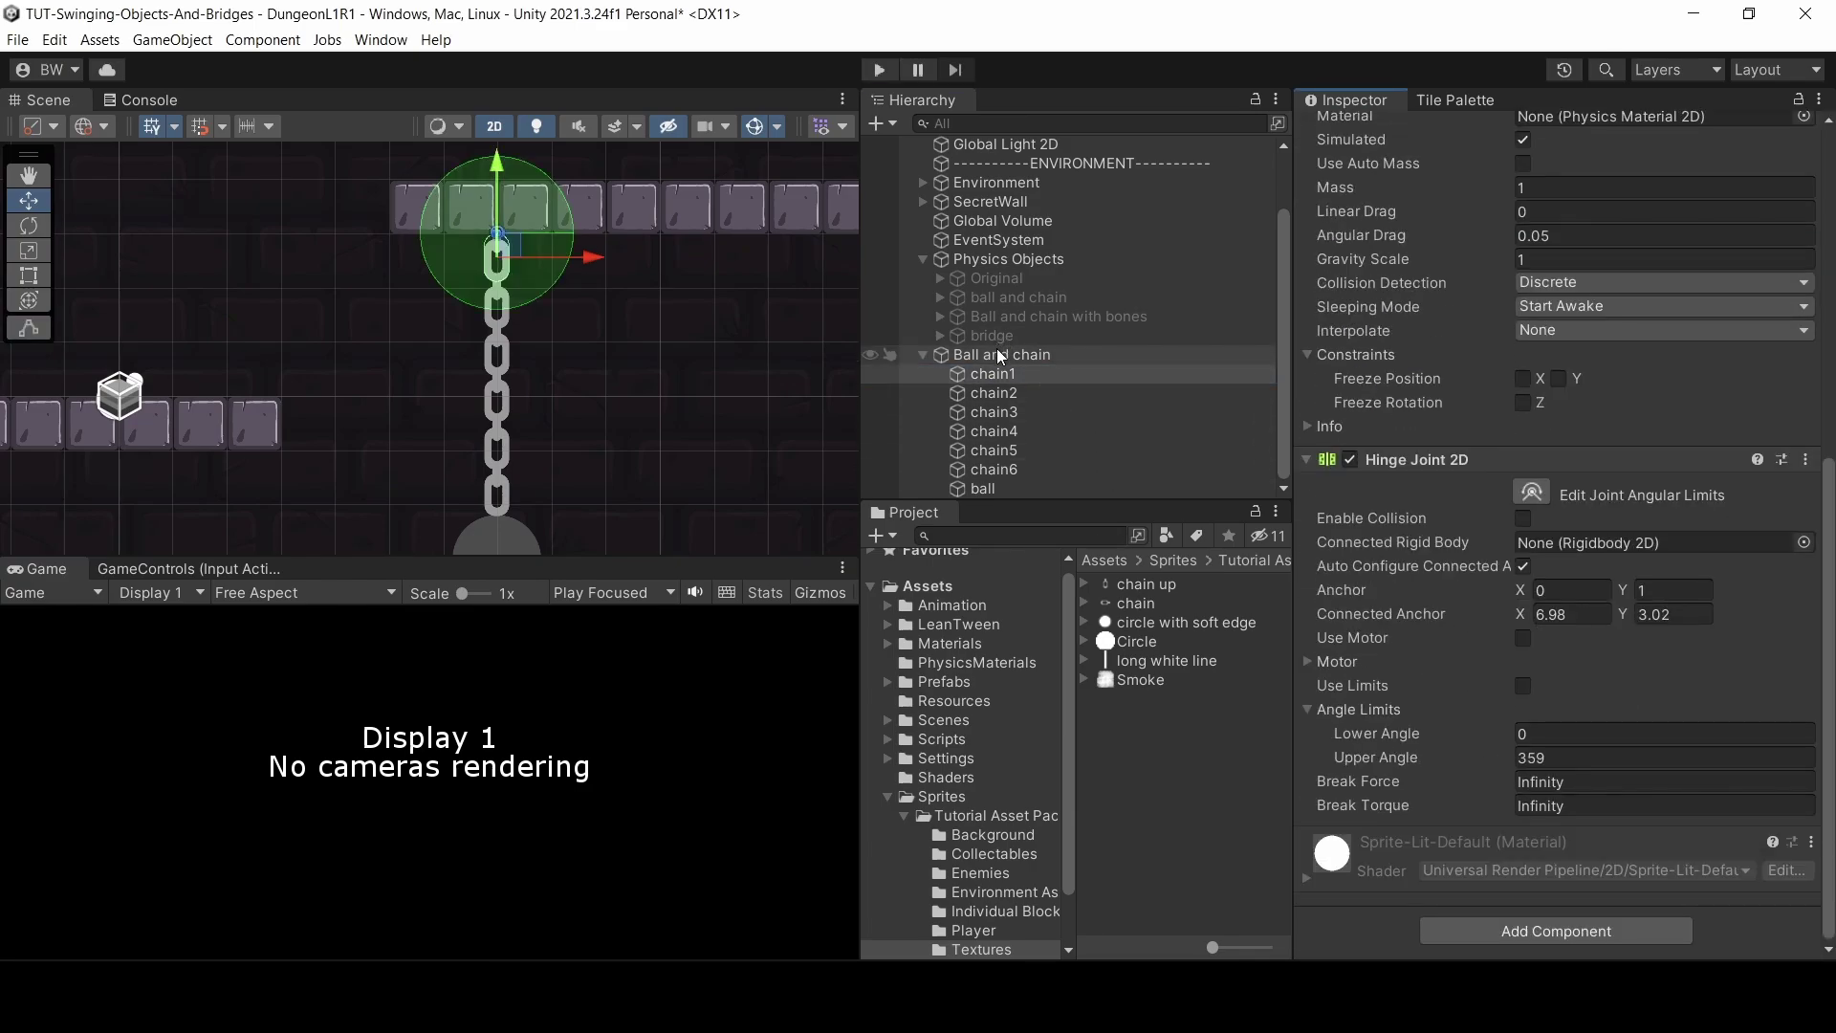
{"action": "left_click_drag", "start_coordinate": [1004, 356], "coordinate": [1558, 543]}
- Play-test the scene by running the player into the ball and moving the Ball and chain parent around
{"action": "key", "text": "ctrl+p"}
{"action": "key", "text": "d"}
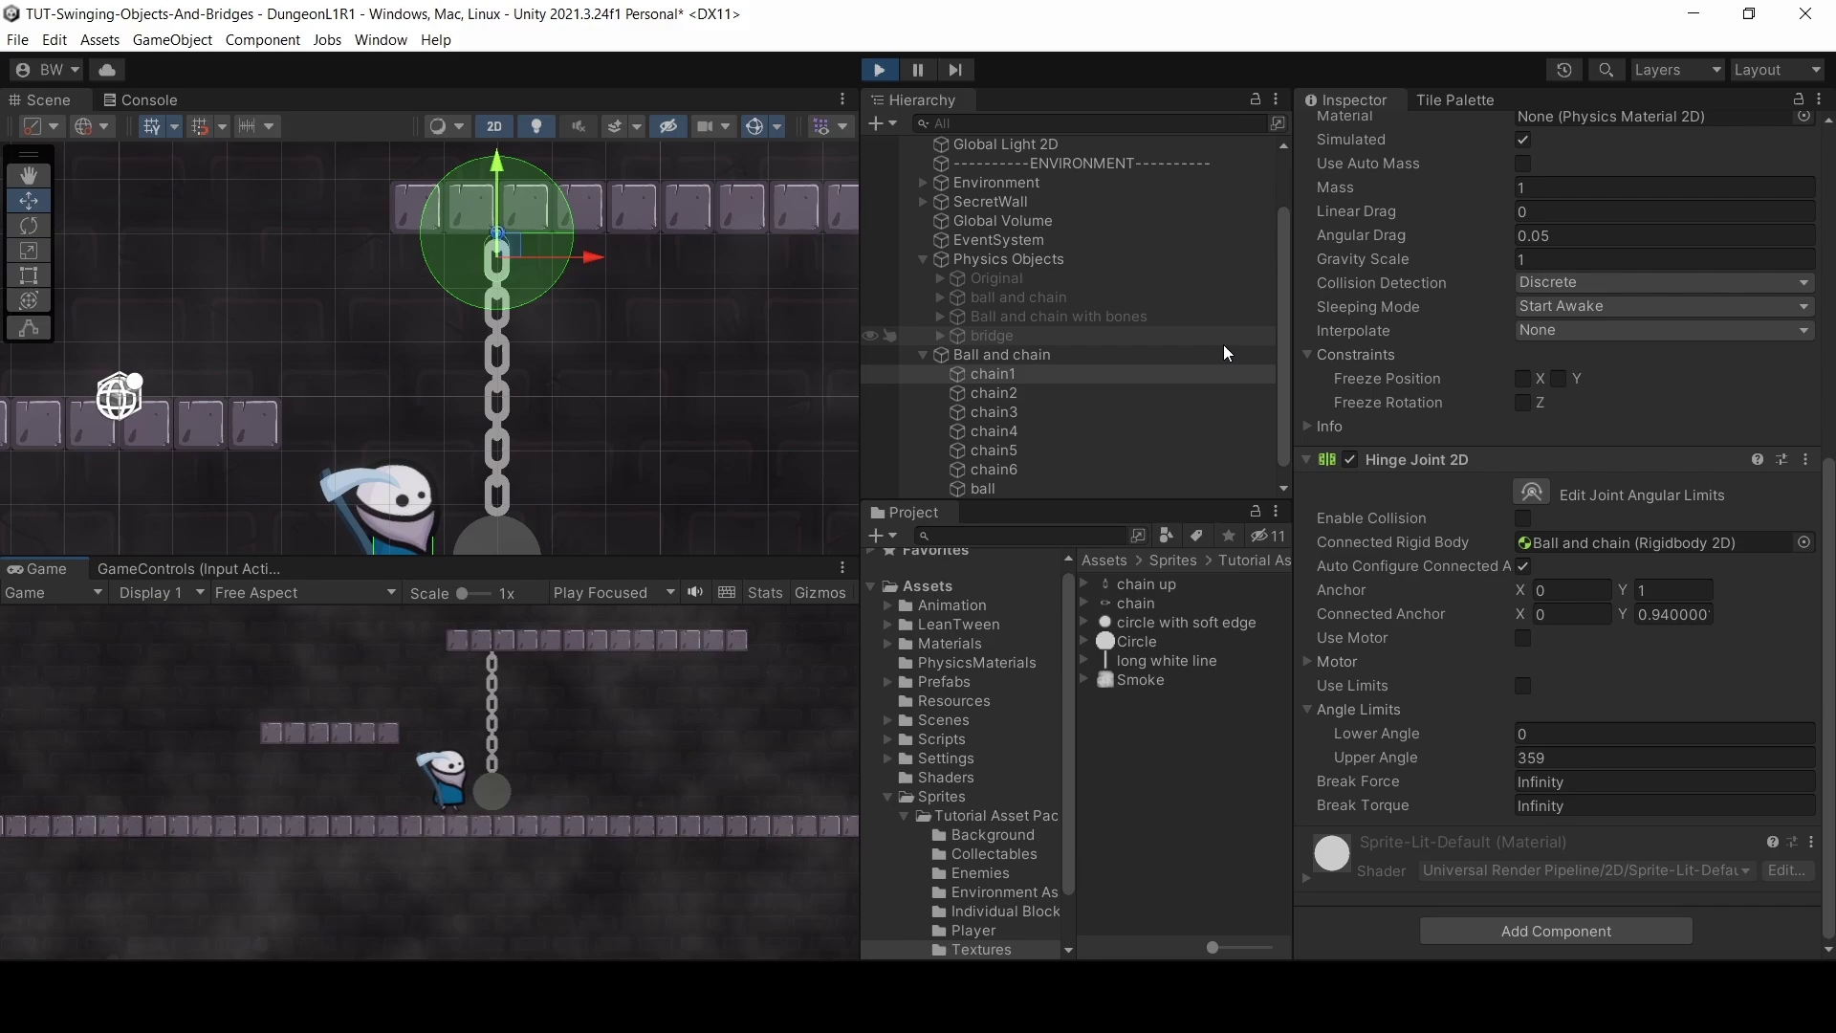
{"action": "key", "text": "d"}
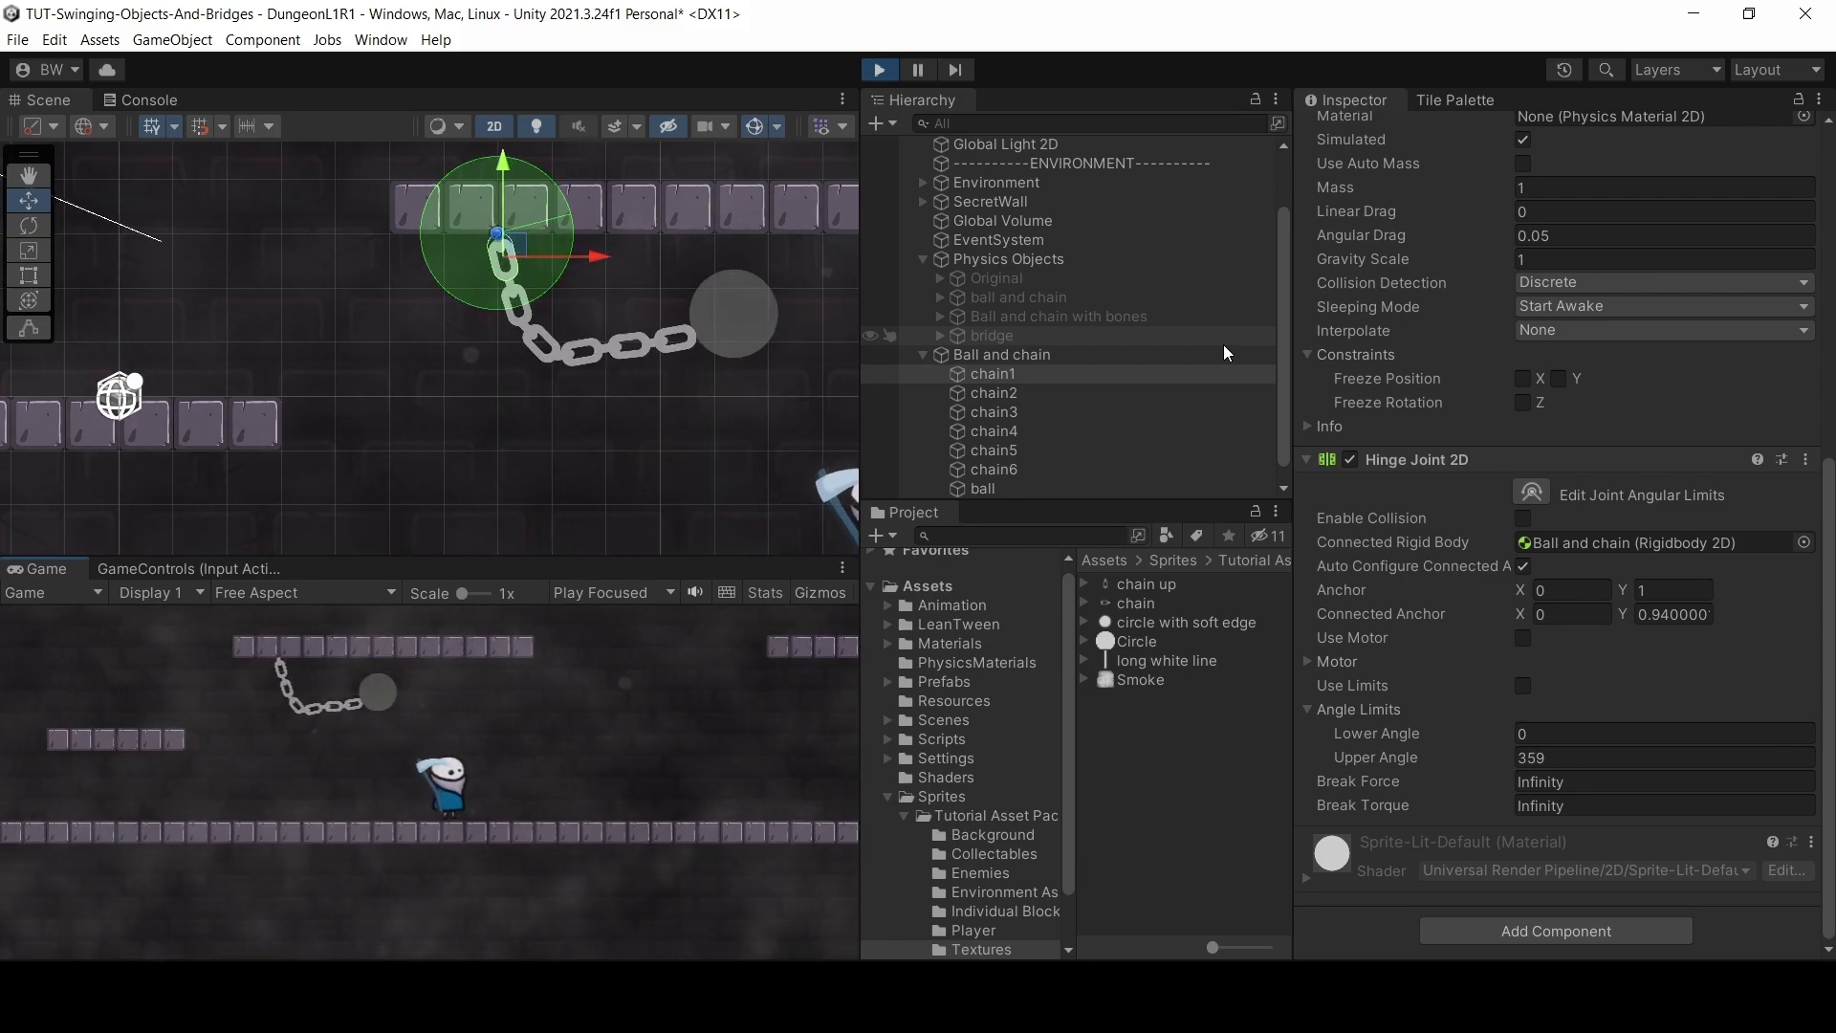
{"action": "key", "text": "a"}
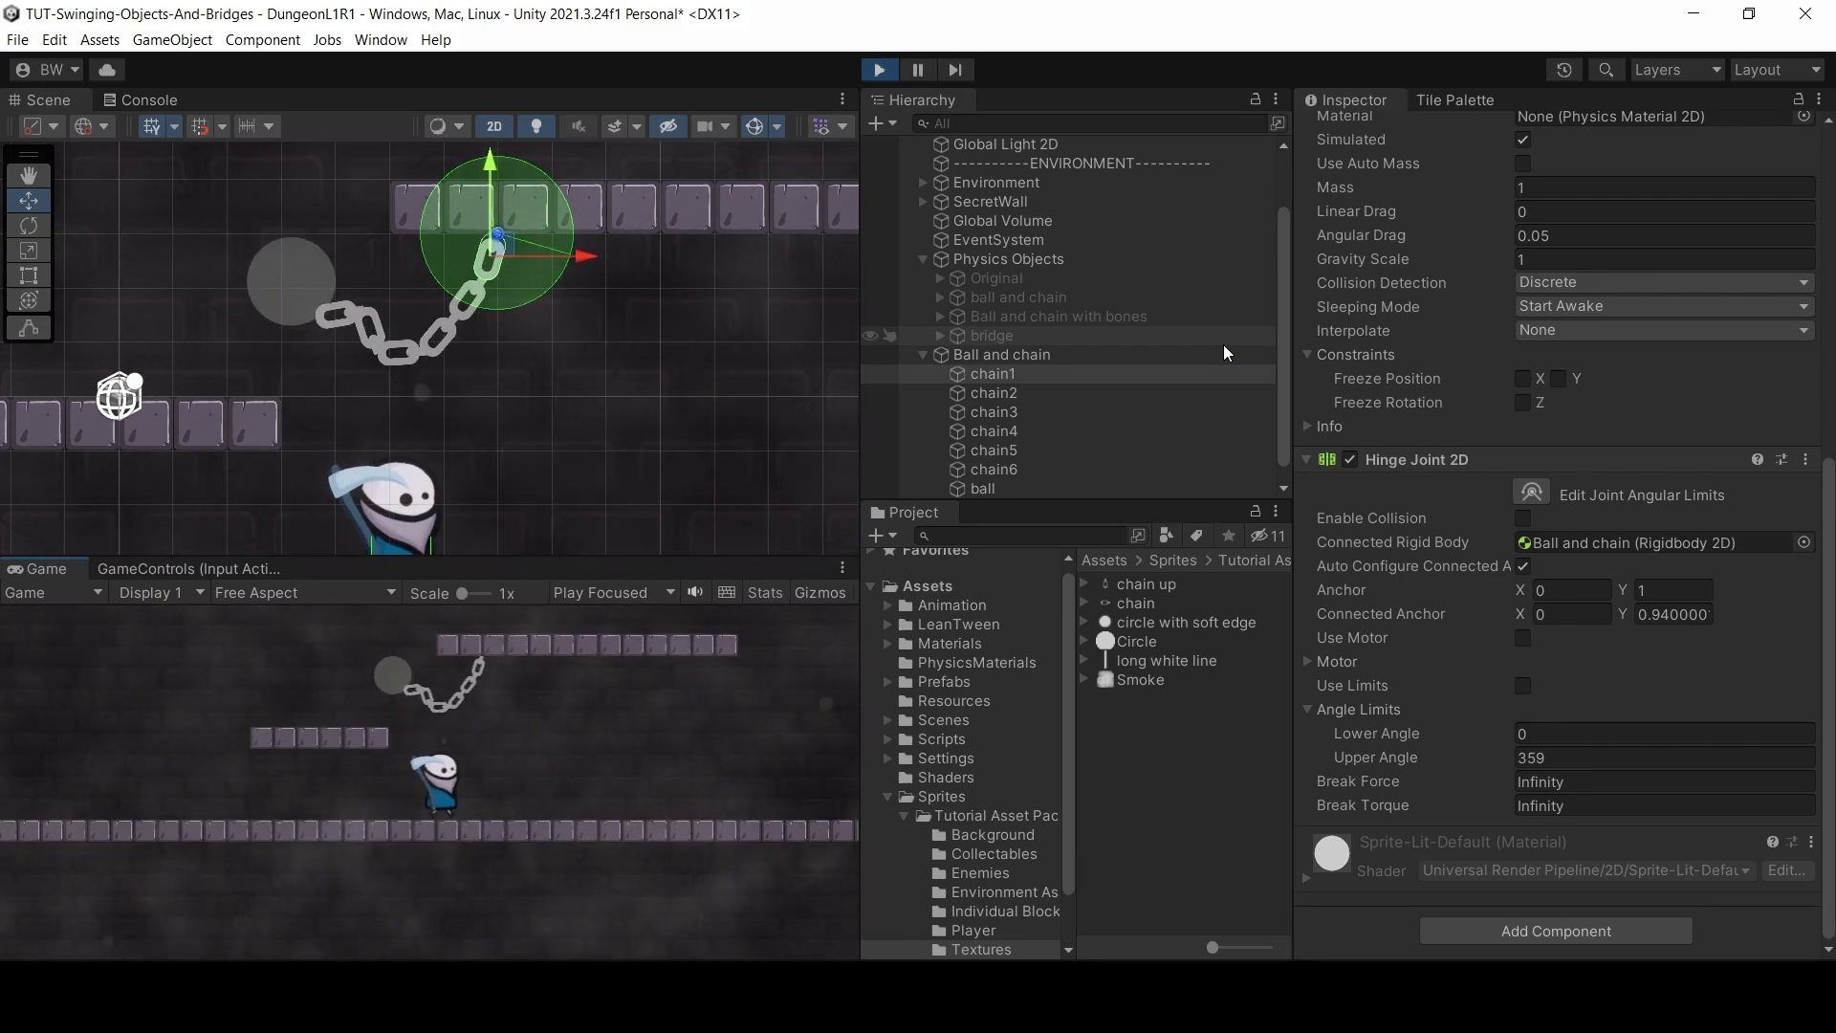
{"action": "key", "text": "space"}
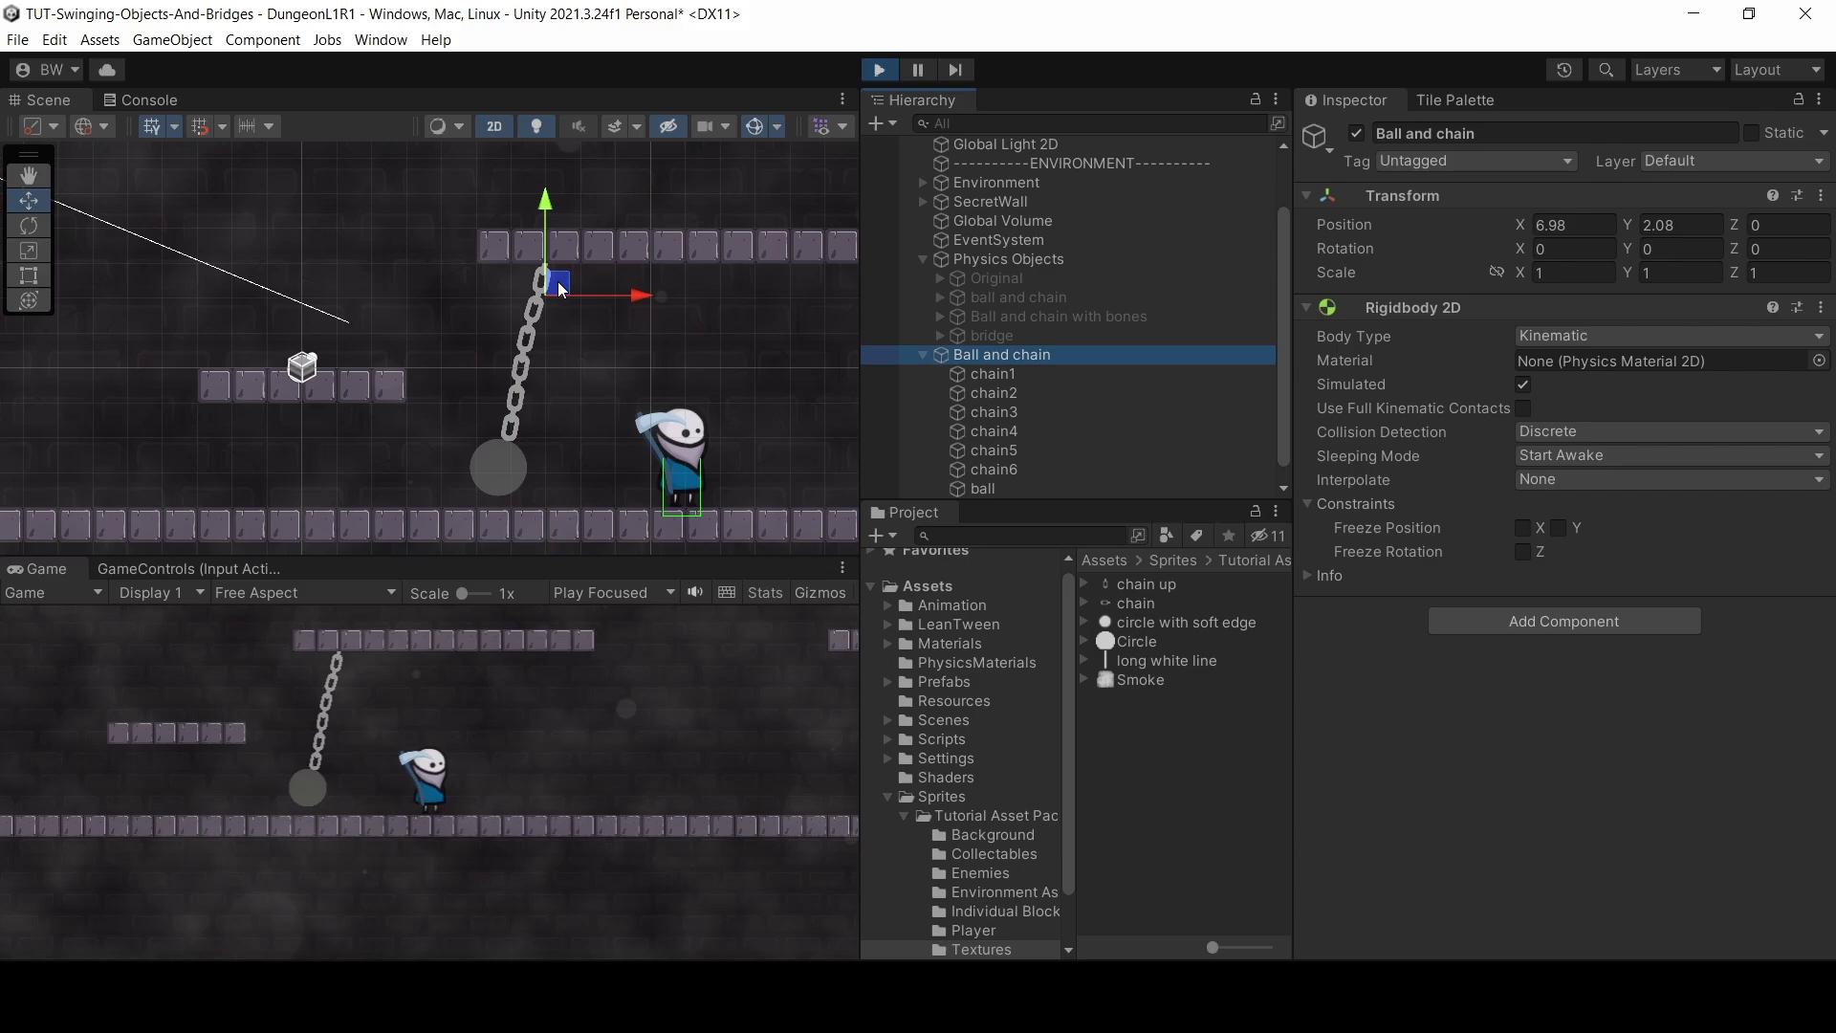
{"action": "left_click_drag", "start_coordinate": [555, 284], "coordinate": [595, 300]}
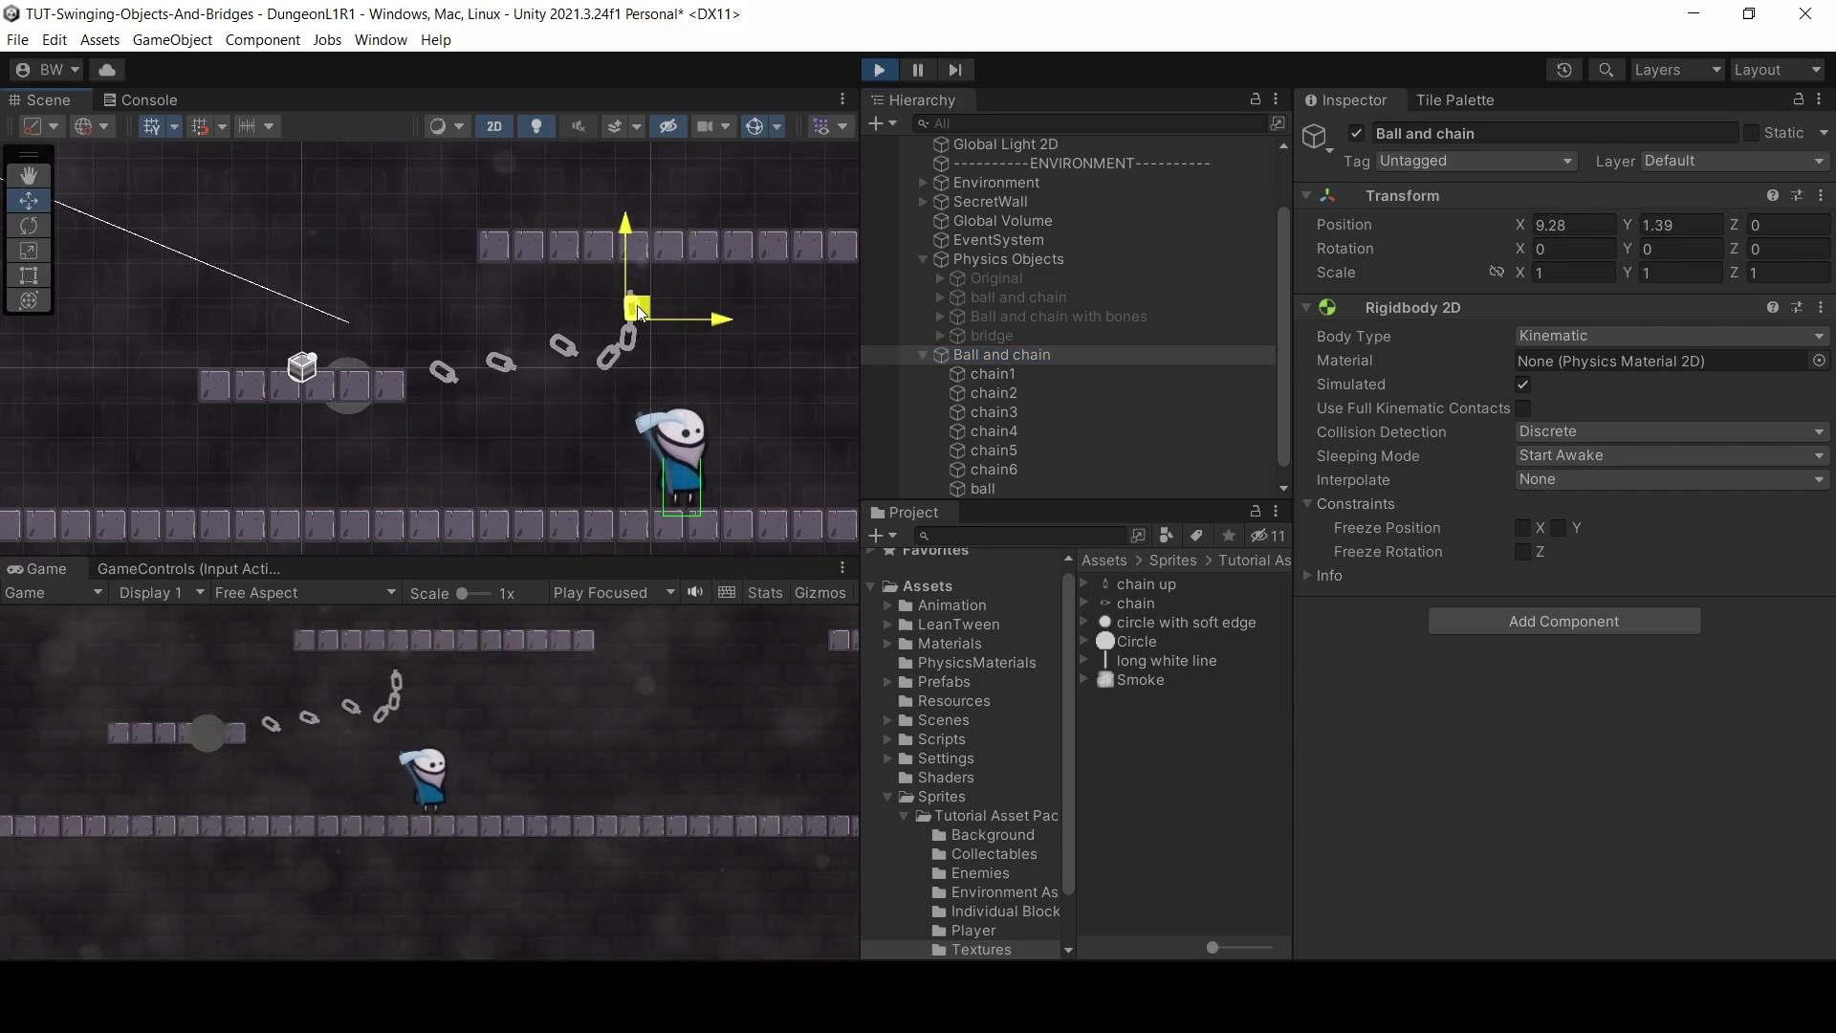
{"action": "left_click", "coordinate": [878, 70]}
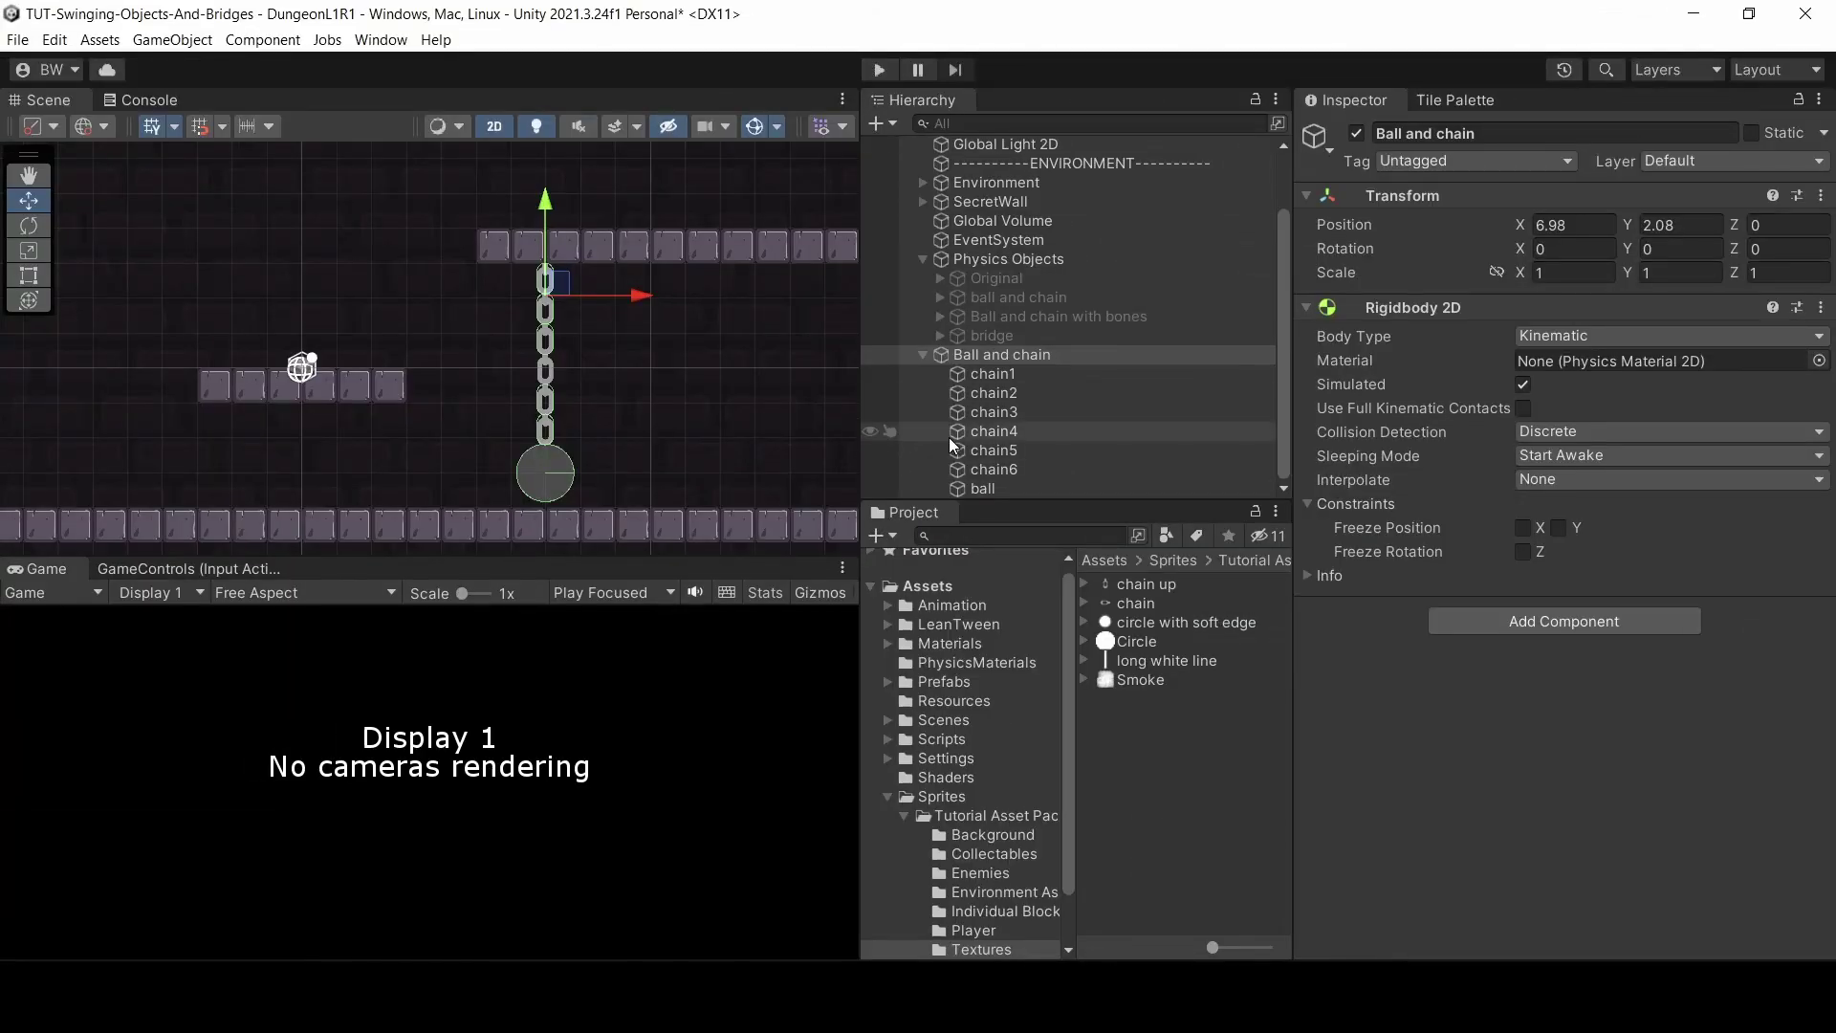
- Remove the Rigidbody 2D from Ball and chain, and create an empty child named Anchor ordered above chain1
{"action": "left_click", "coordinate": [1820, 306]}
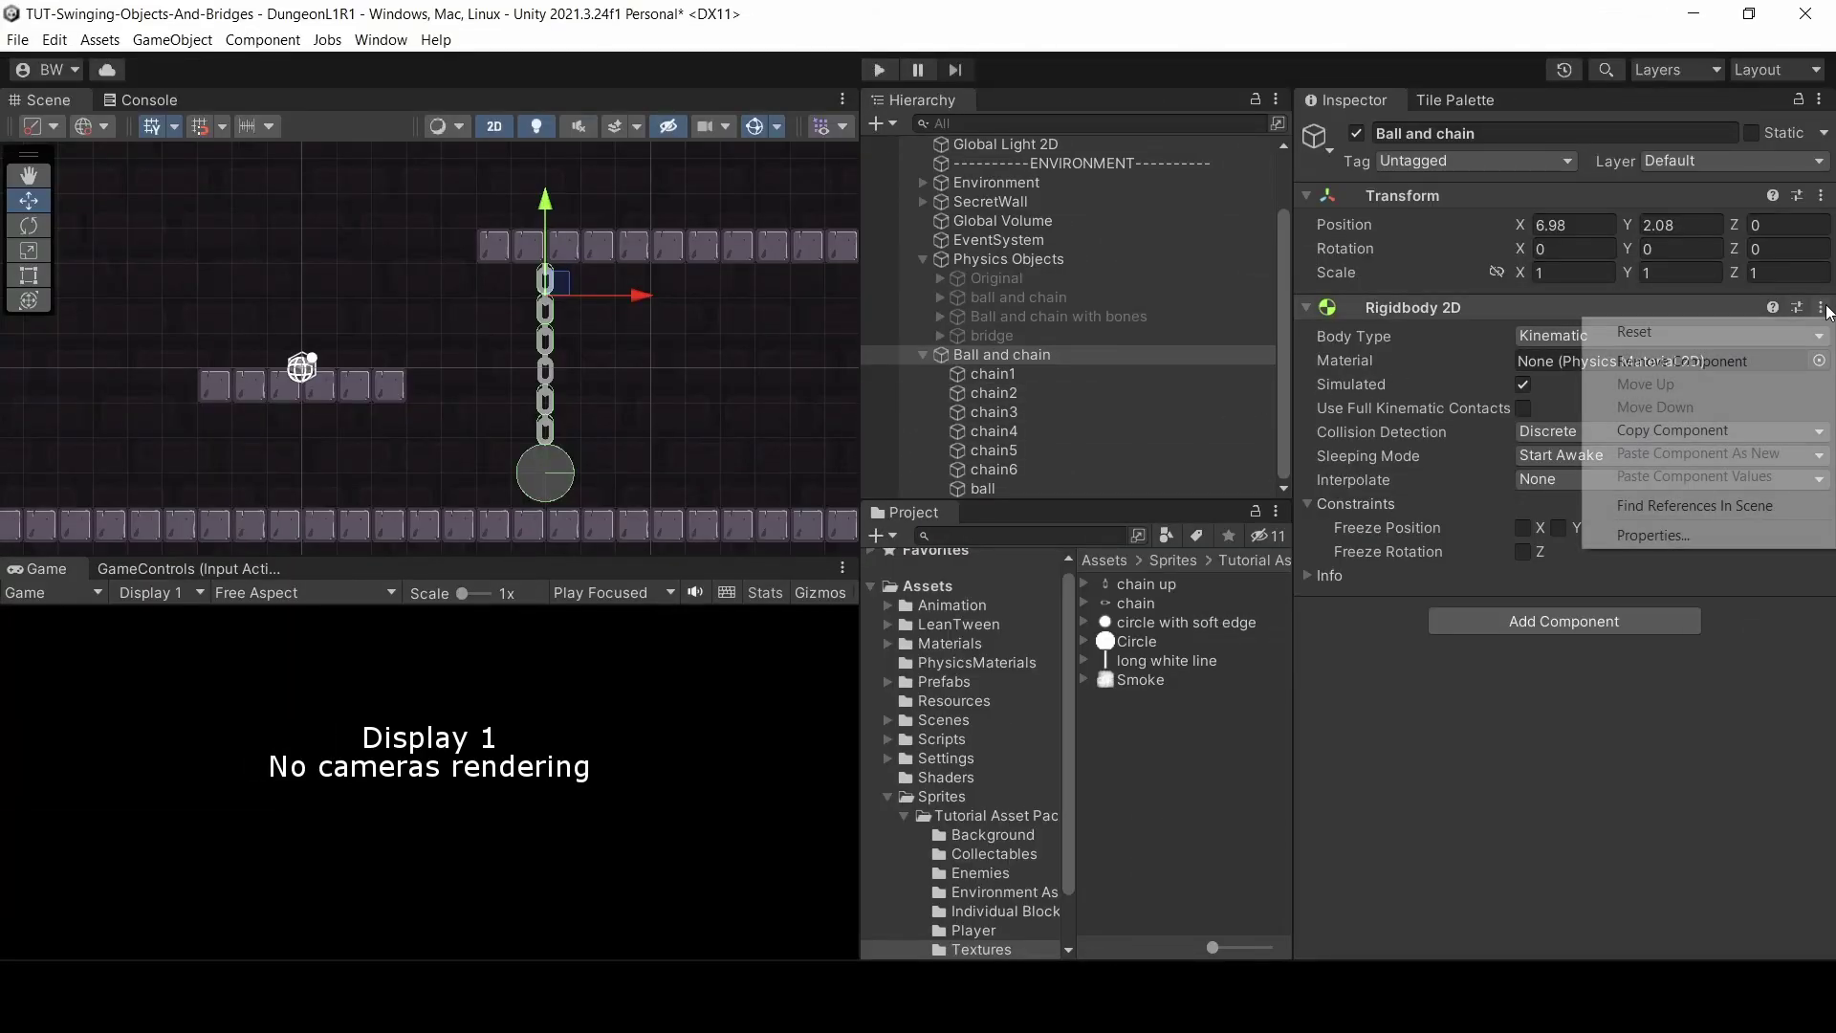
{"action": "left_click", "coordinate": [1788, 361]}
{"action": "right_click", "coordinate": [956, 354]}
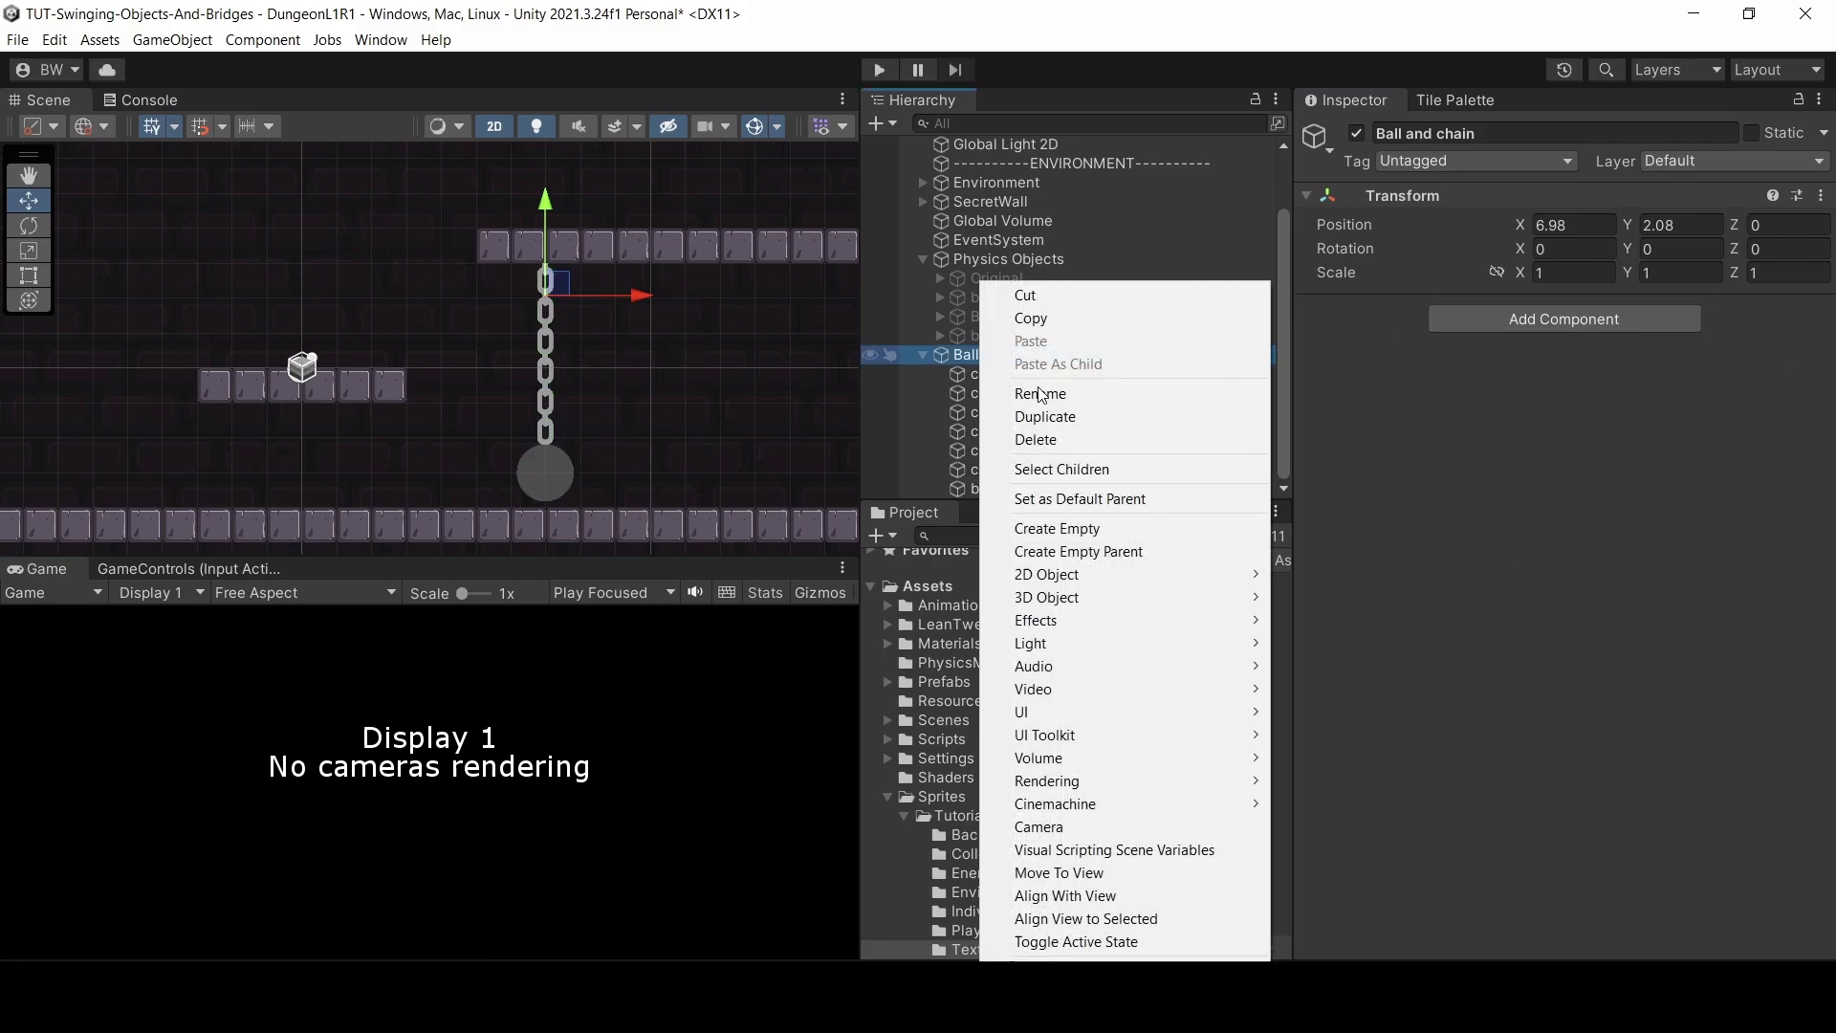
{"action": "left_click", "coordinate": [1061, 529]}
{"action": "type", "text": "Anchor"}
{"action": "key", "text": "Return"}
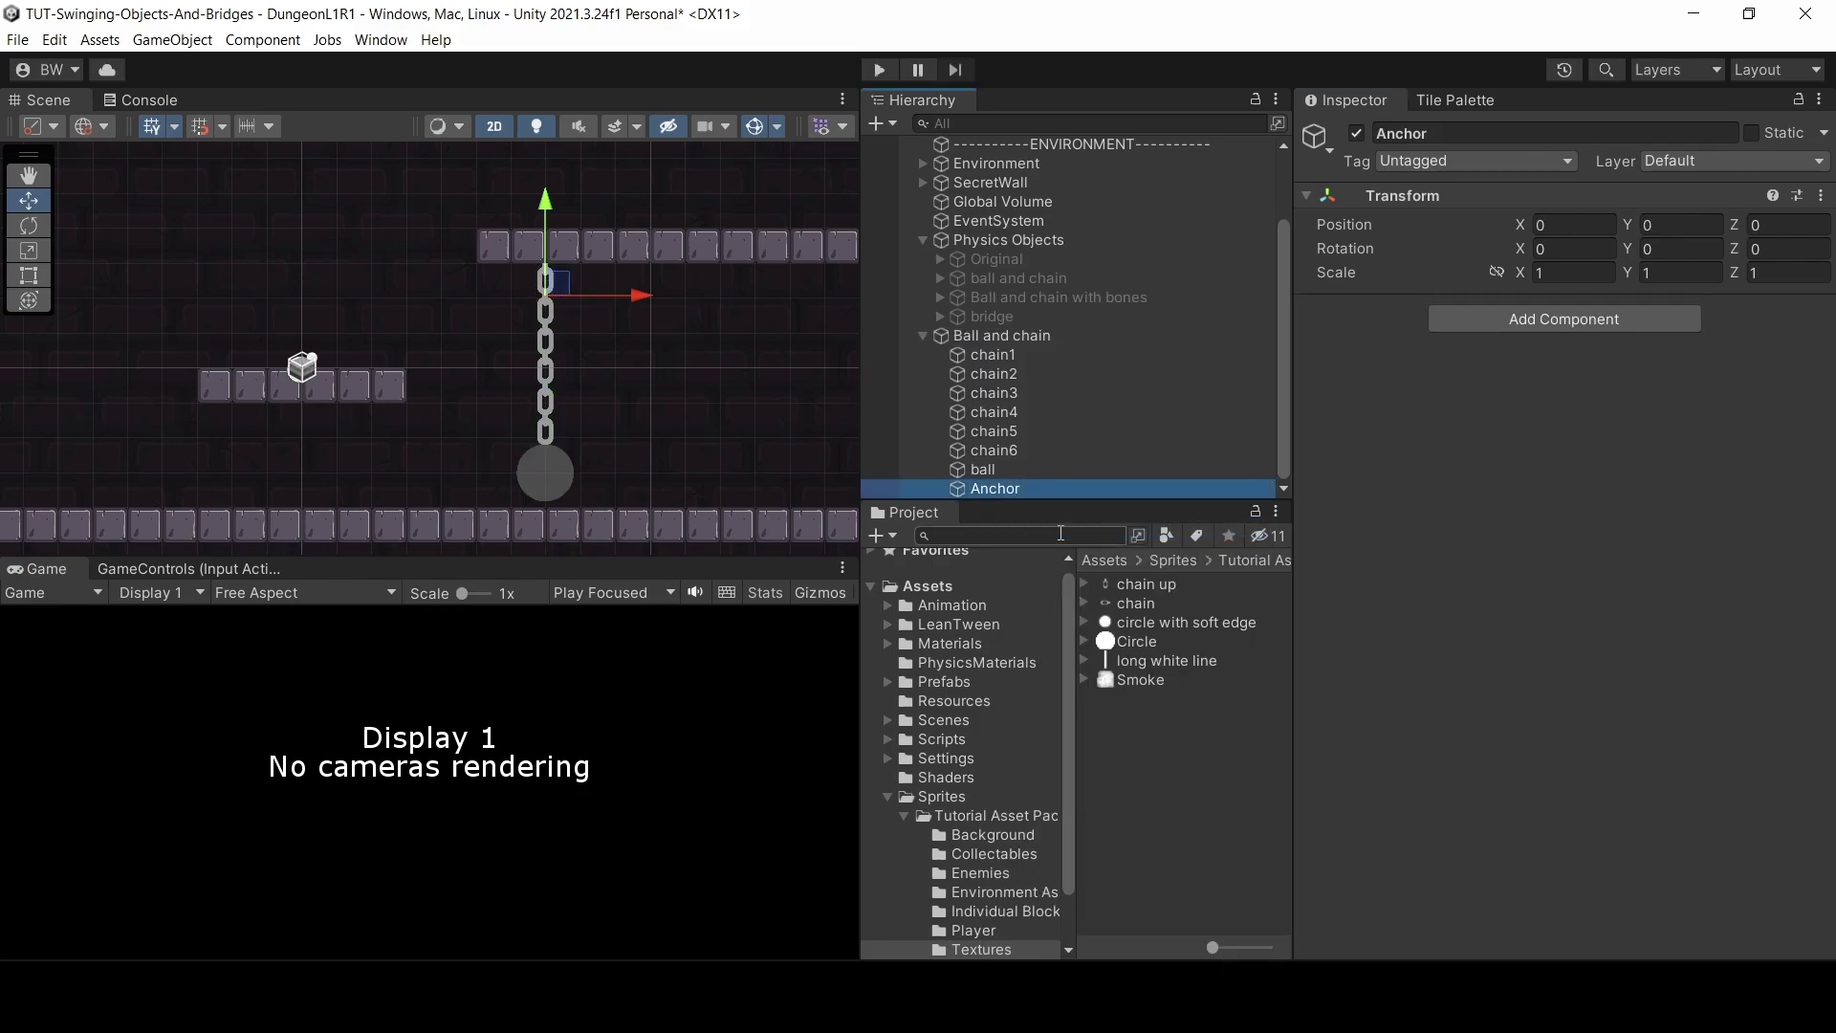
{"action": "left_click_drag", "start_coordinate": [994, 488], "coordinate": [1009, 354]}
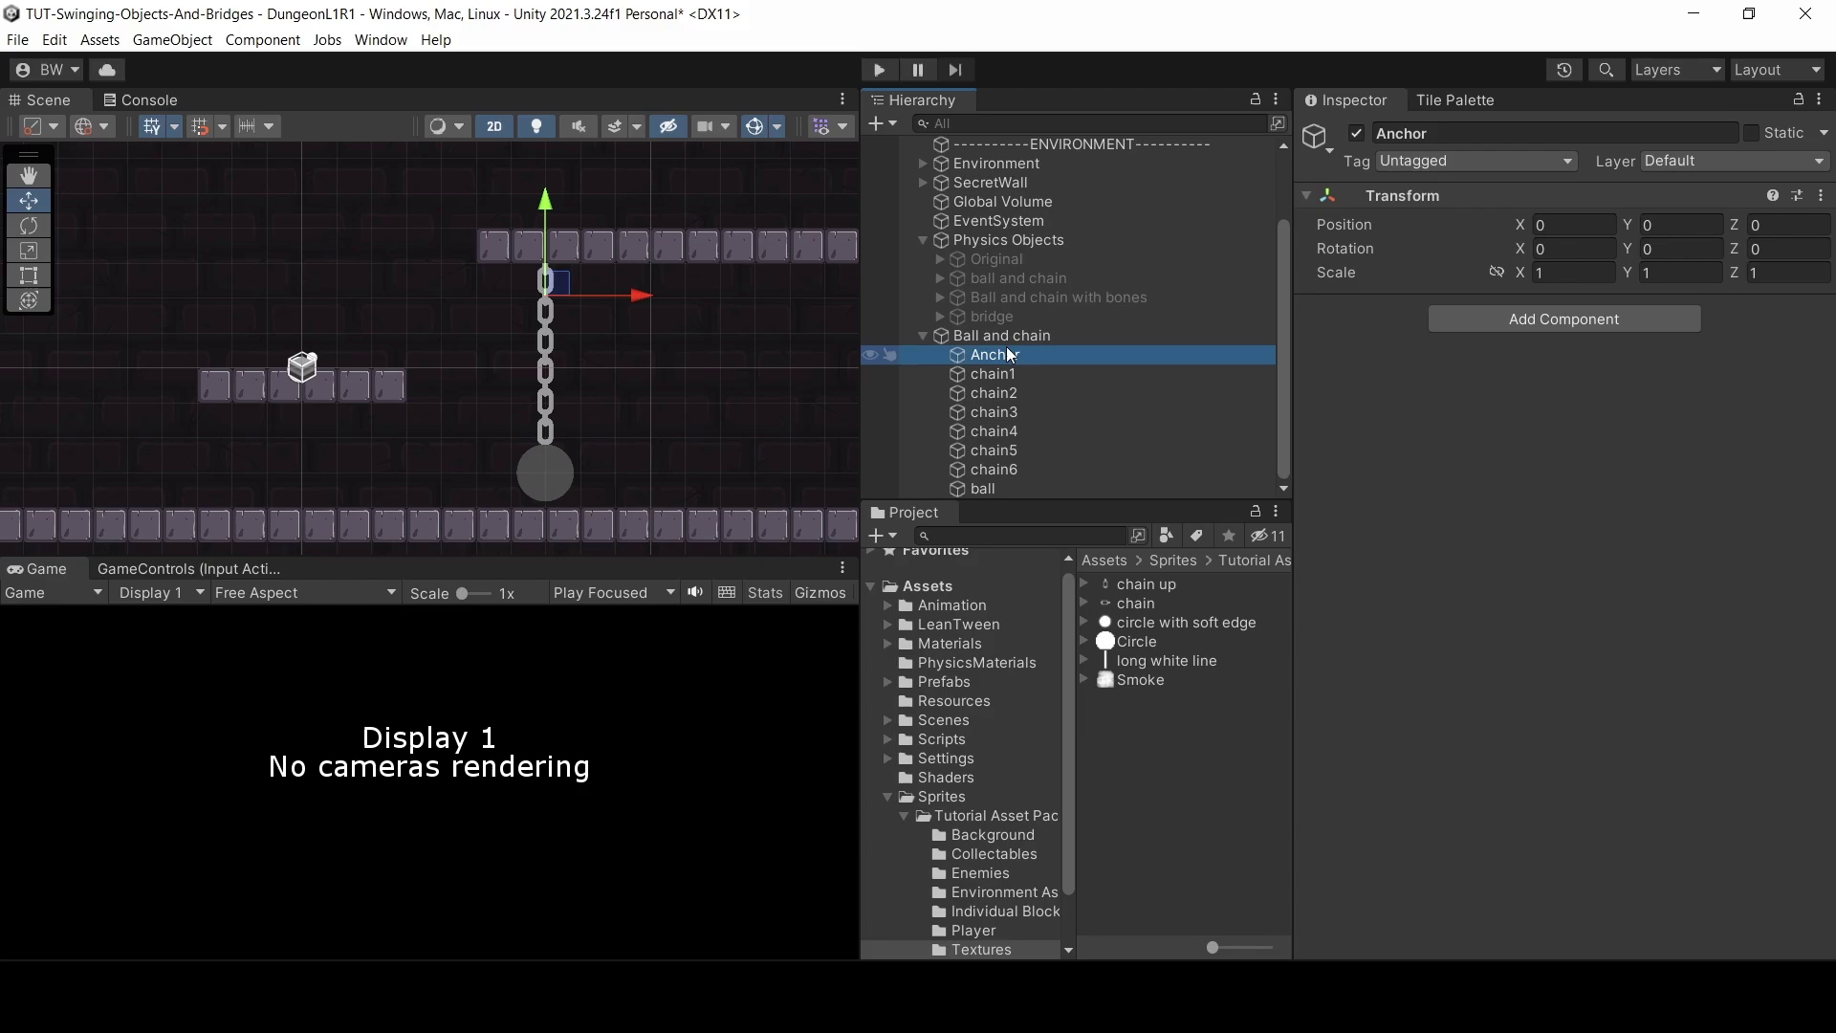
- Copy chain1's Transform position and paste it onto the Anchor object
{"action": "left_click", "coordinate": [1011, 374]}
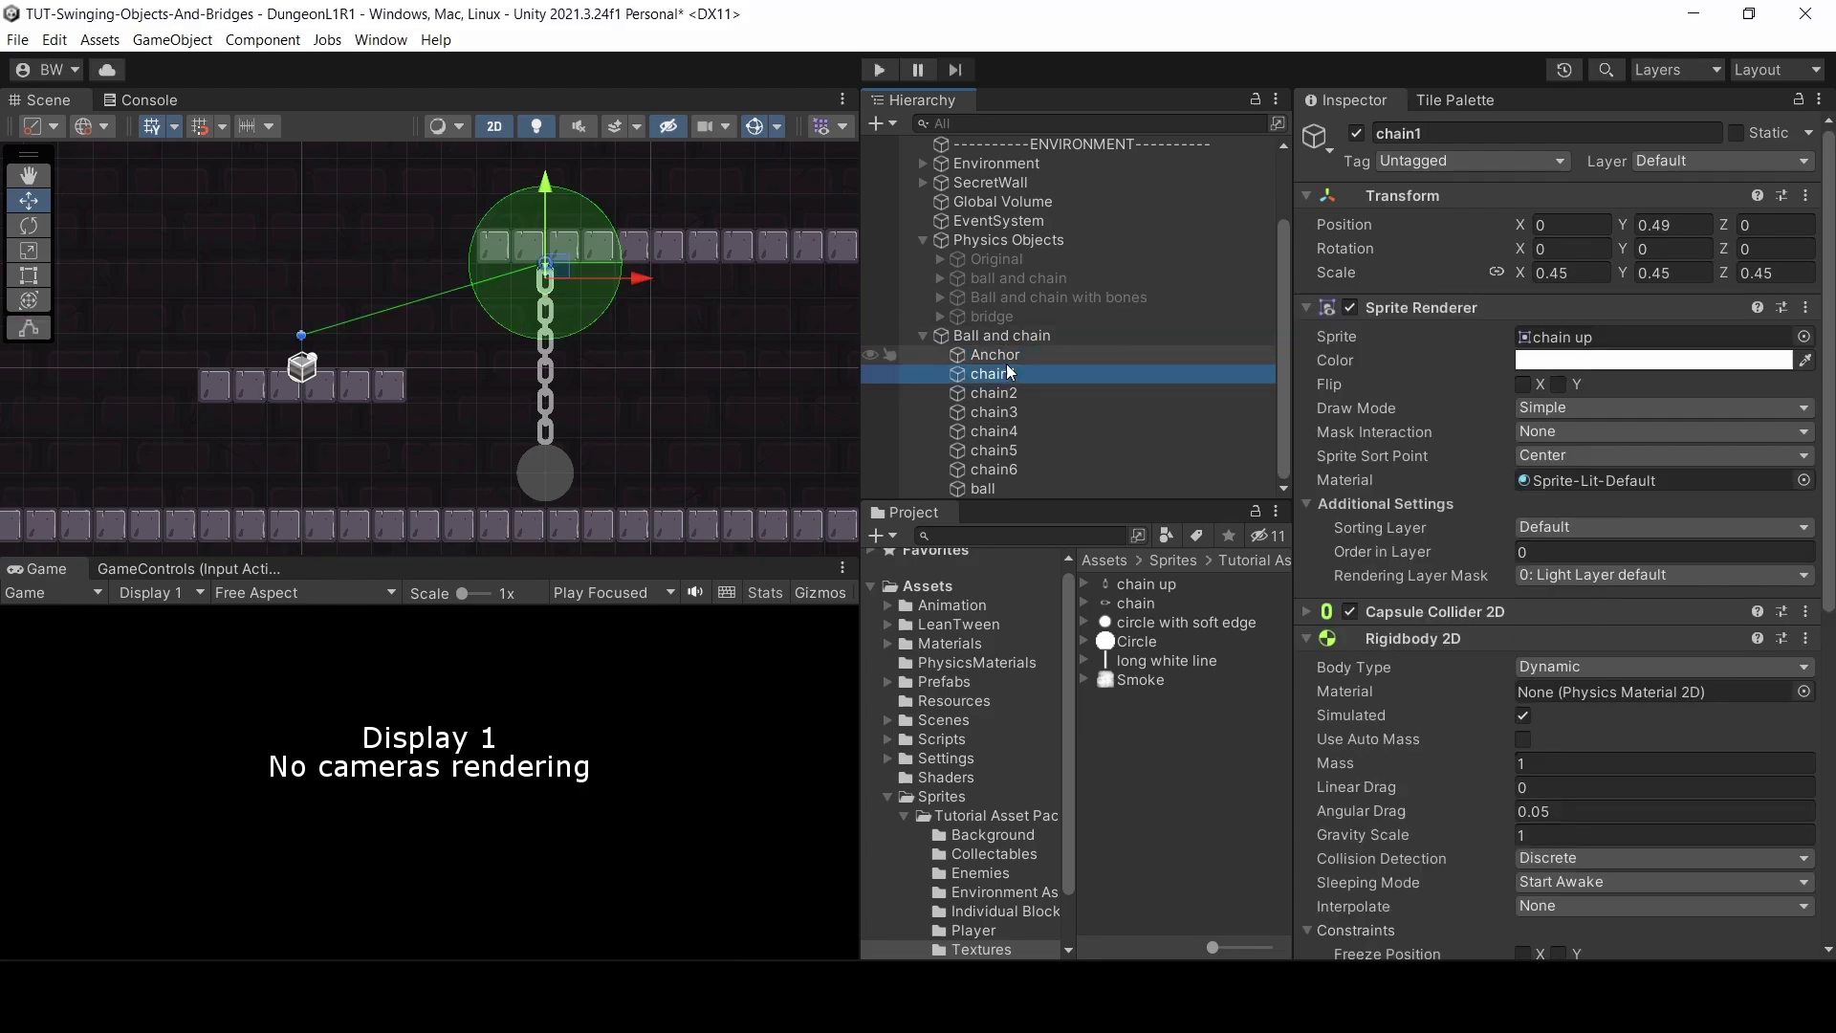
{"action": "left_click", "coordinate": [1007, 359]}
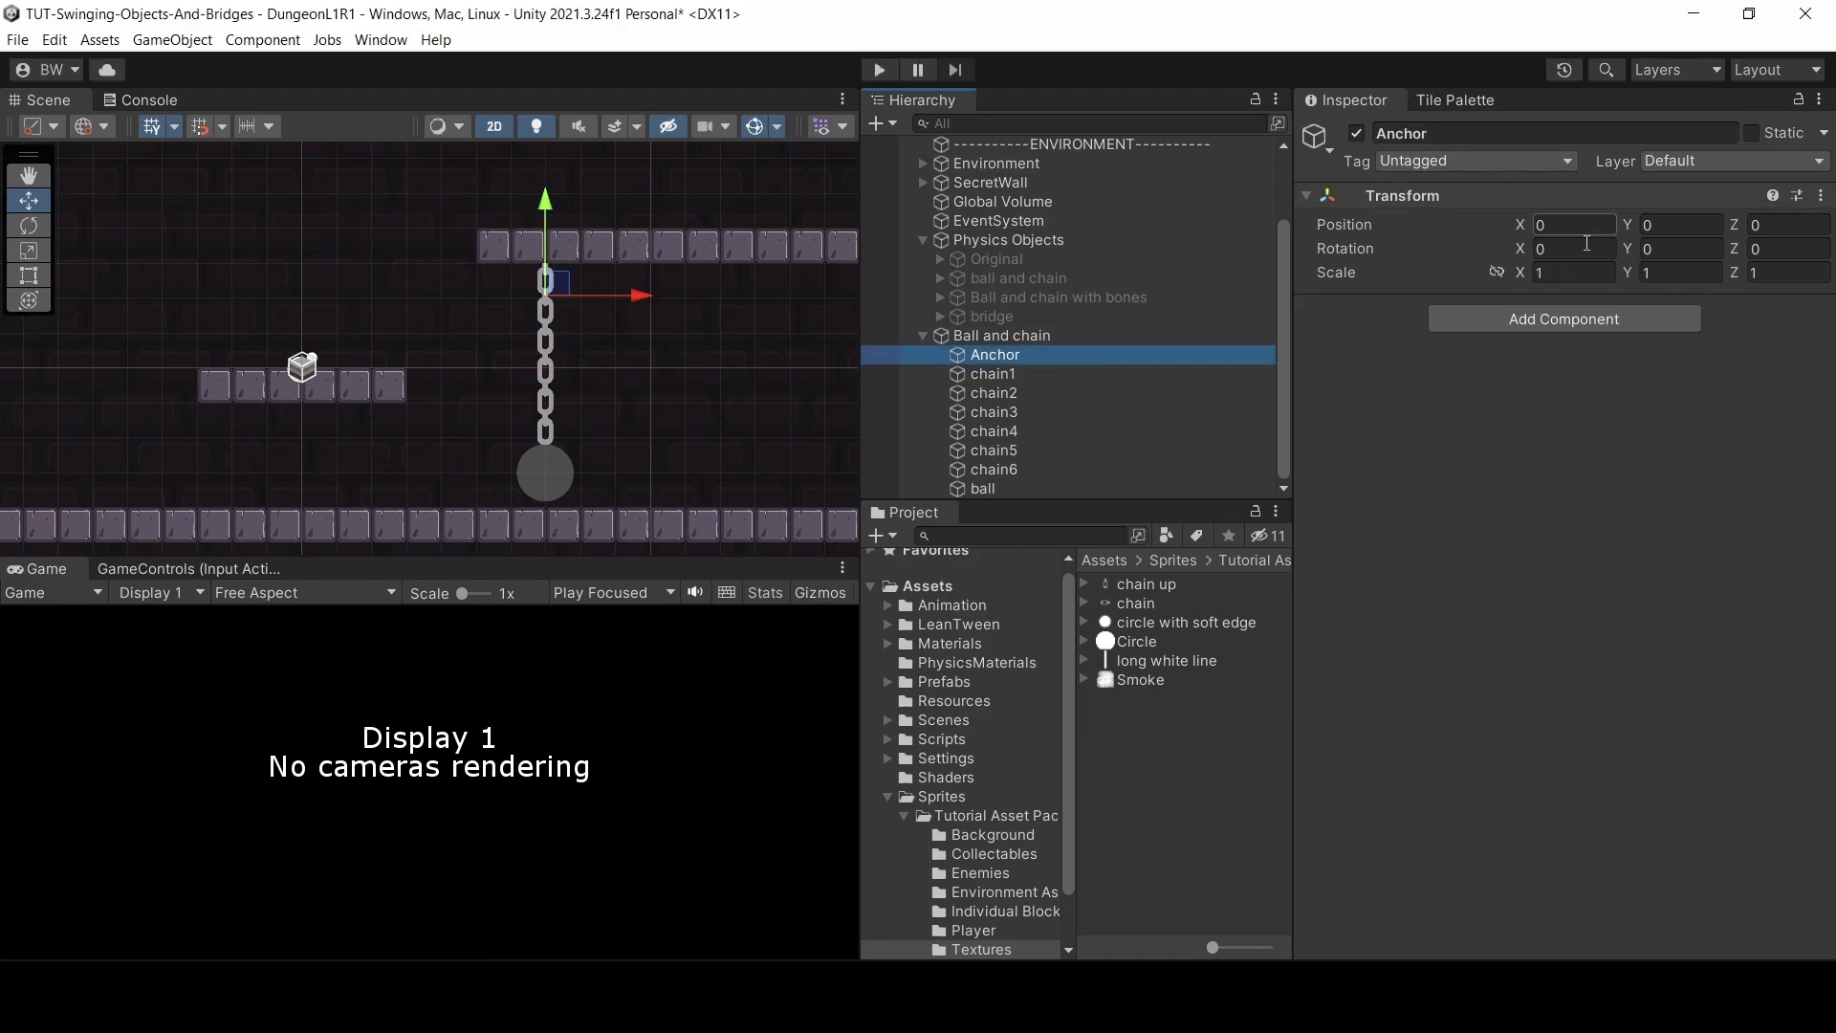
{"action": "left_click", "coordinate": [1195, 373]}
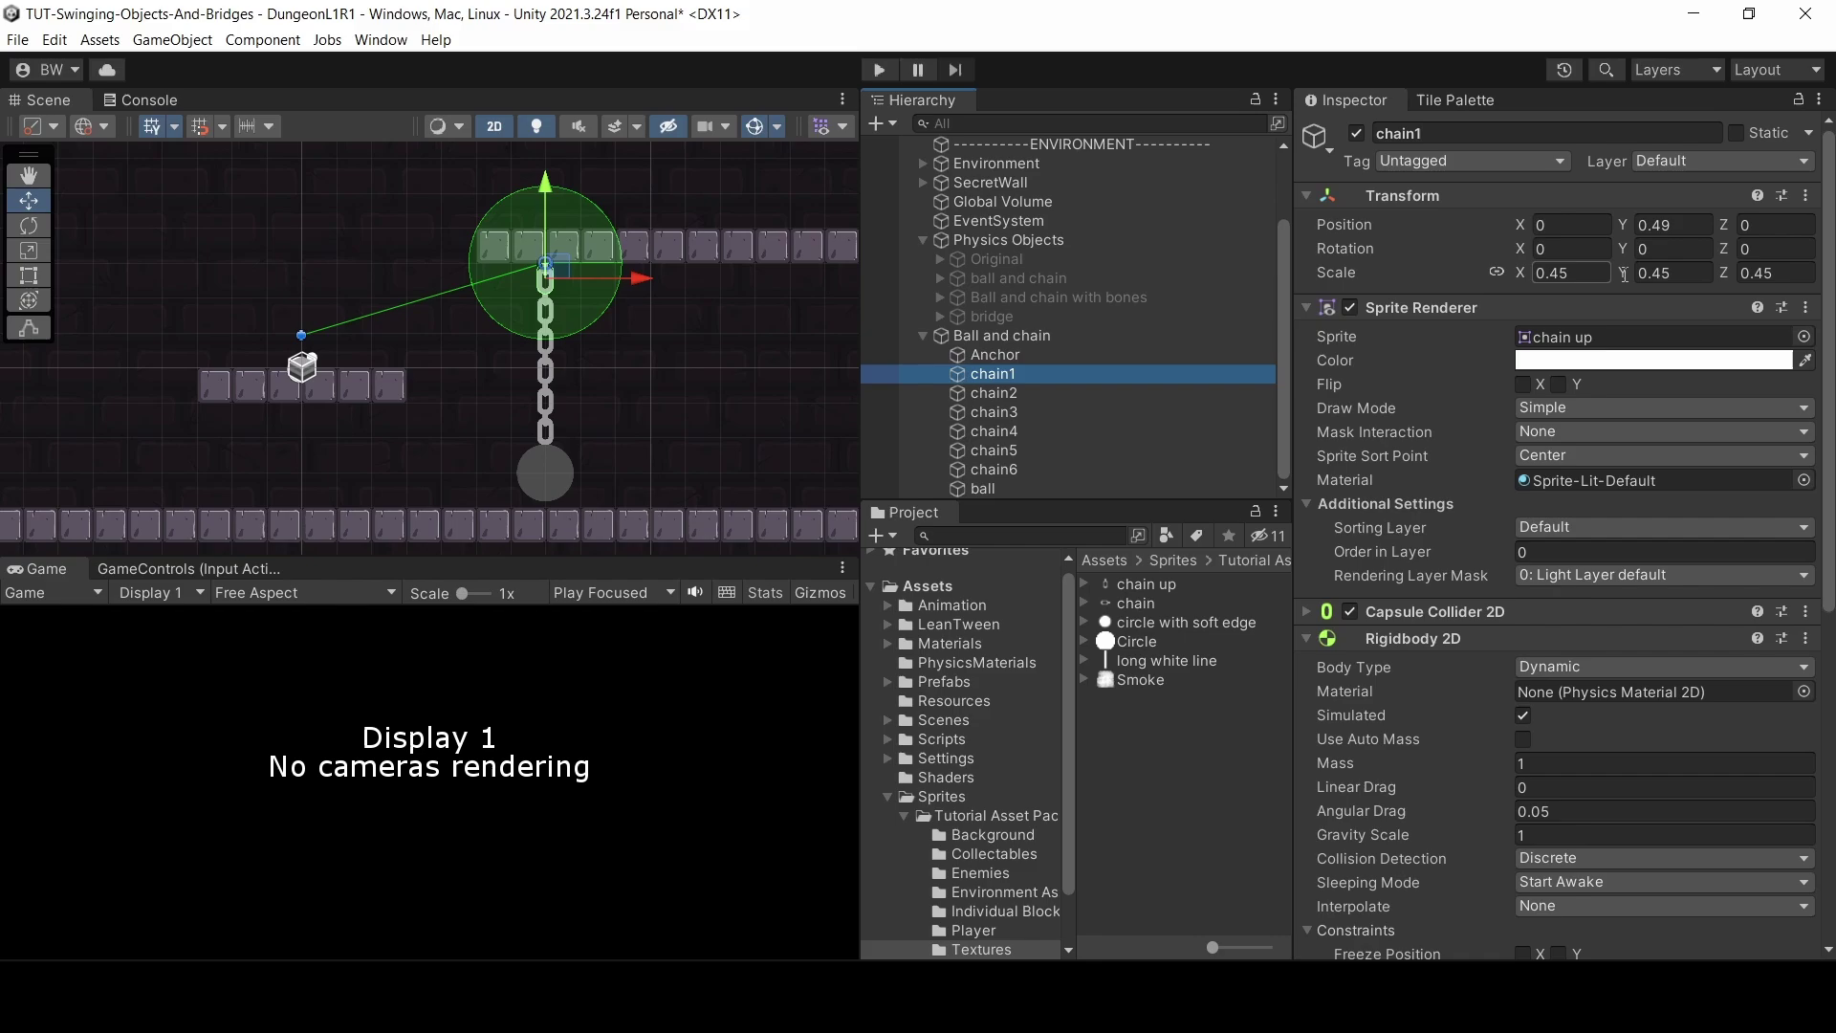
{"action": "left_click", "coordinate": [1791, 198]}
{"action": "left_click", "coordinate": [1807, 199]}
{"action": "left_click", "coordinate": [1659, 362]}
{"action": "left_click", "coordinate": [1538, 361]}
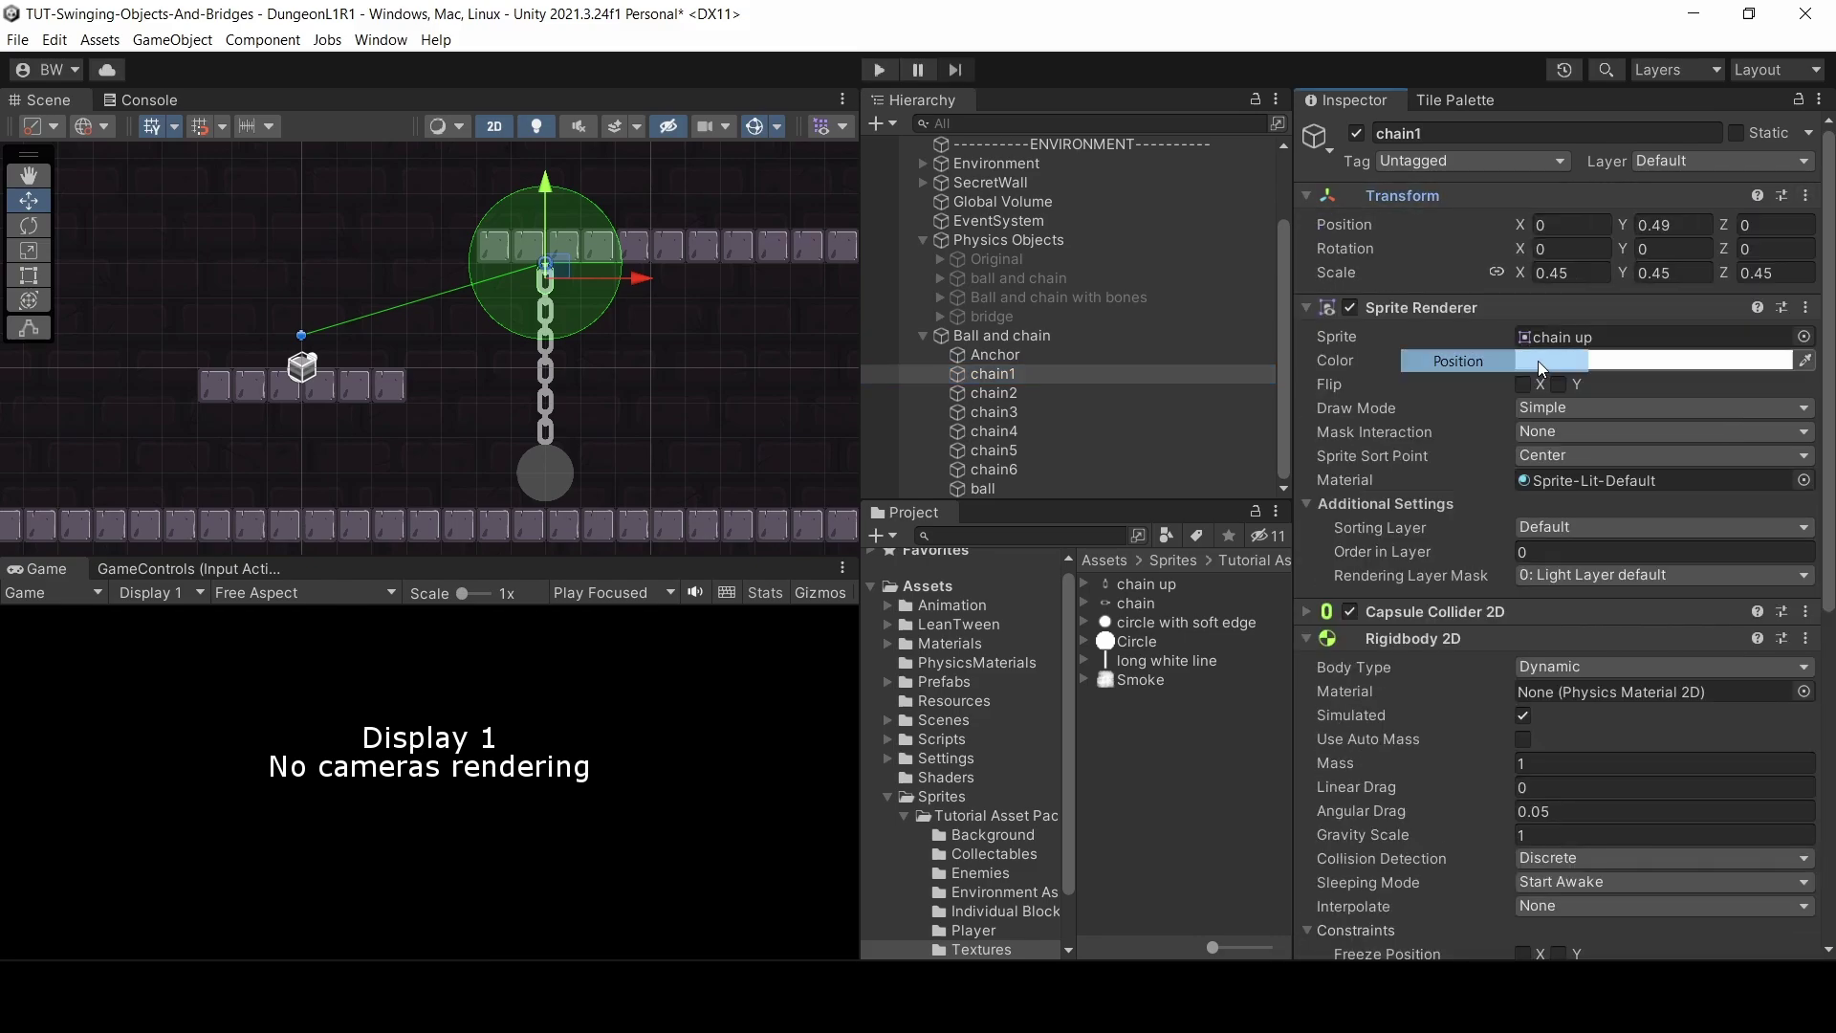
{"action": "left_click", "coordinate": [1214, 356]}
{"action": "left_click", "coordinate": [1820, 195]}
{"action": "mouse_move", "coordinate": [1643, 387]}
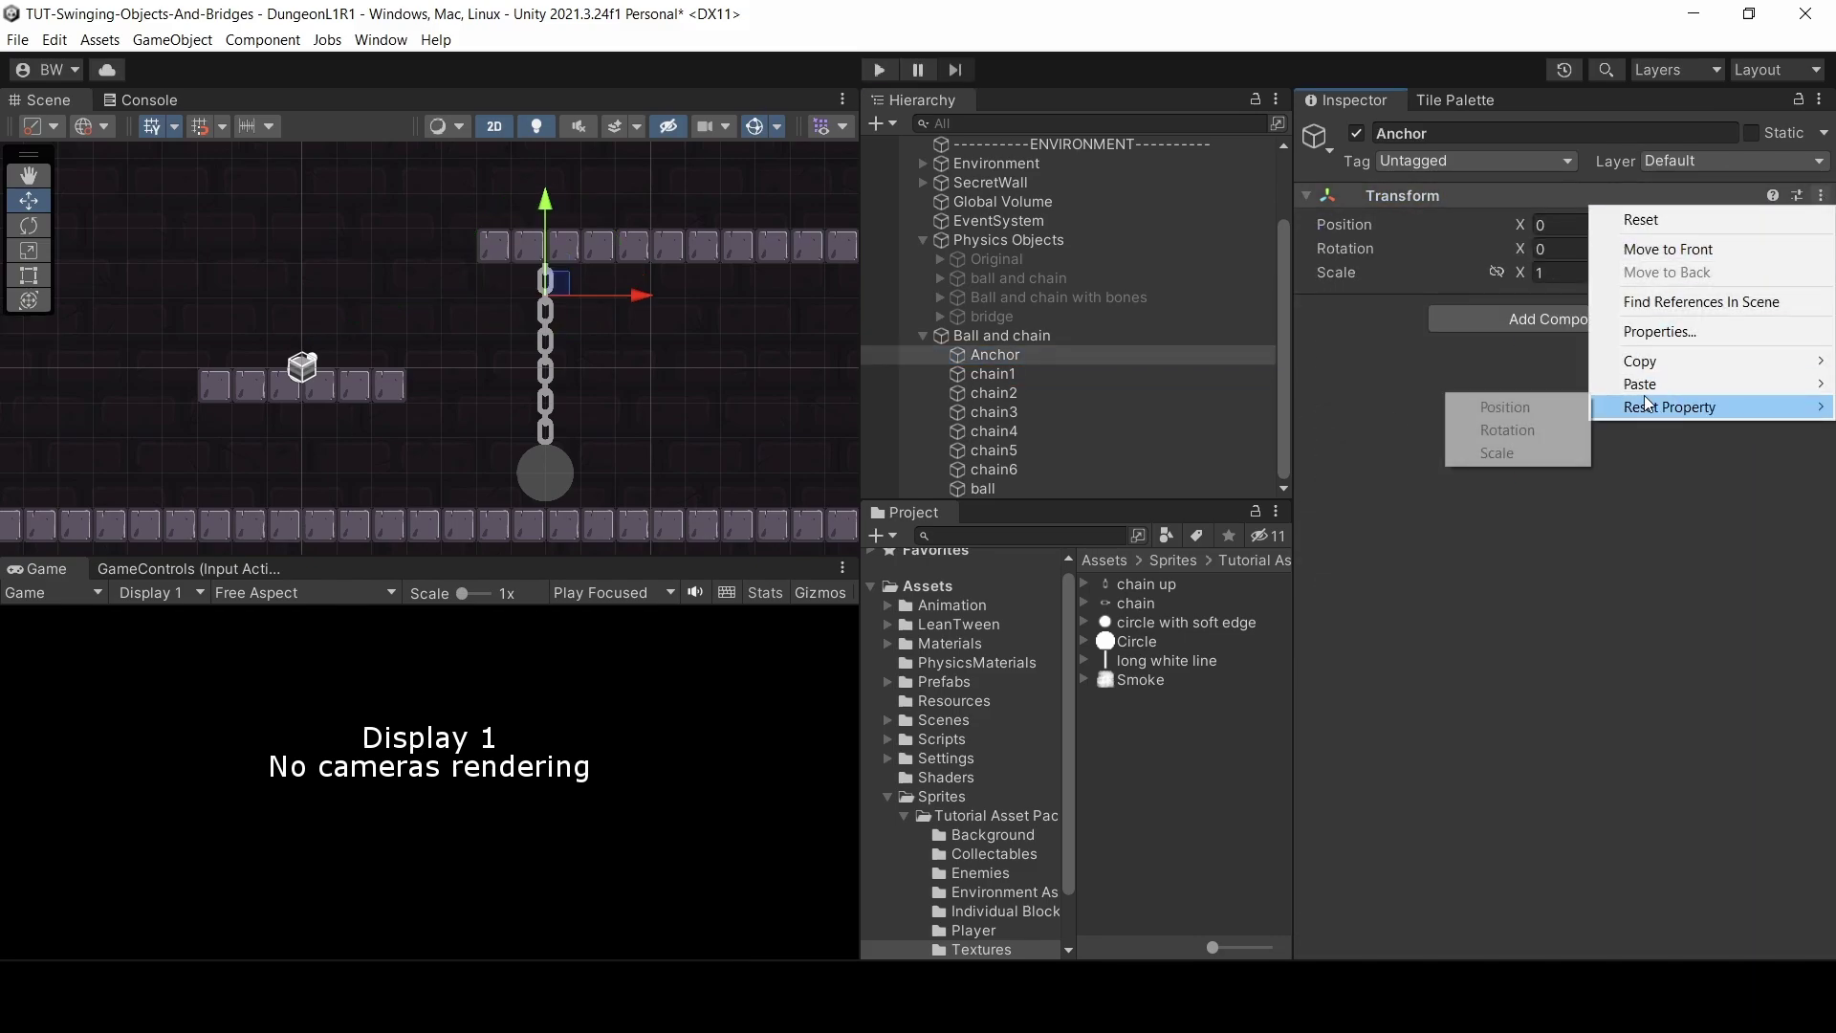
{"action": "left_click", "coordinate": [1559, 387]}
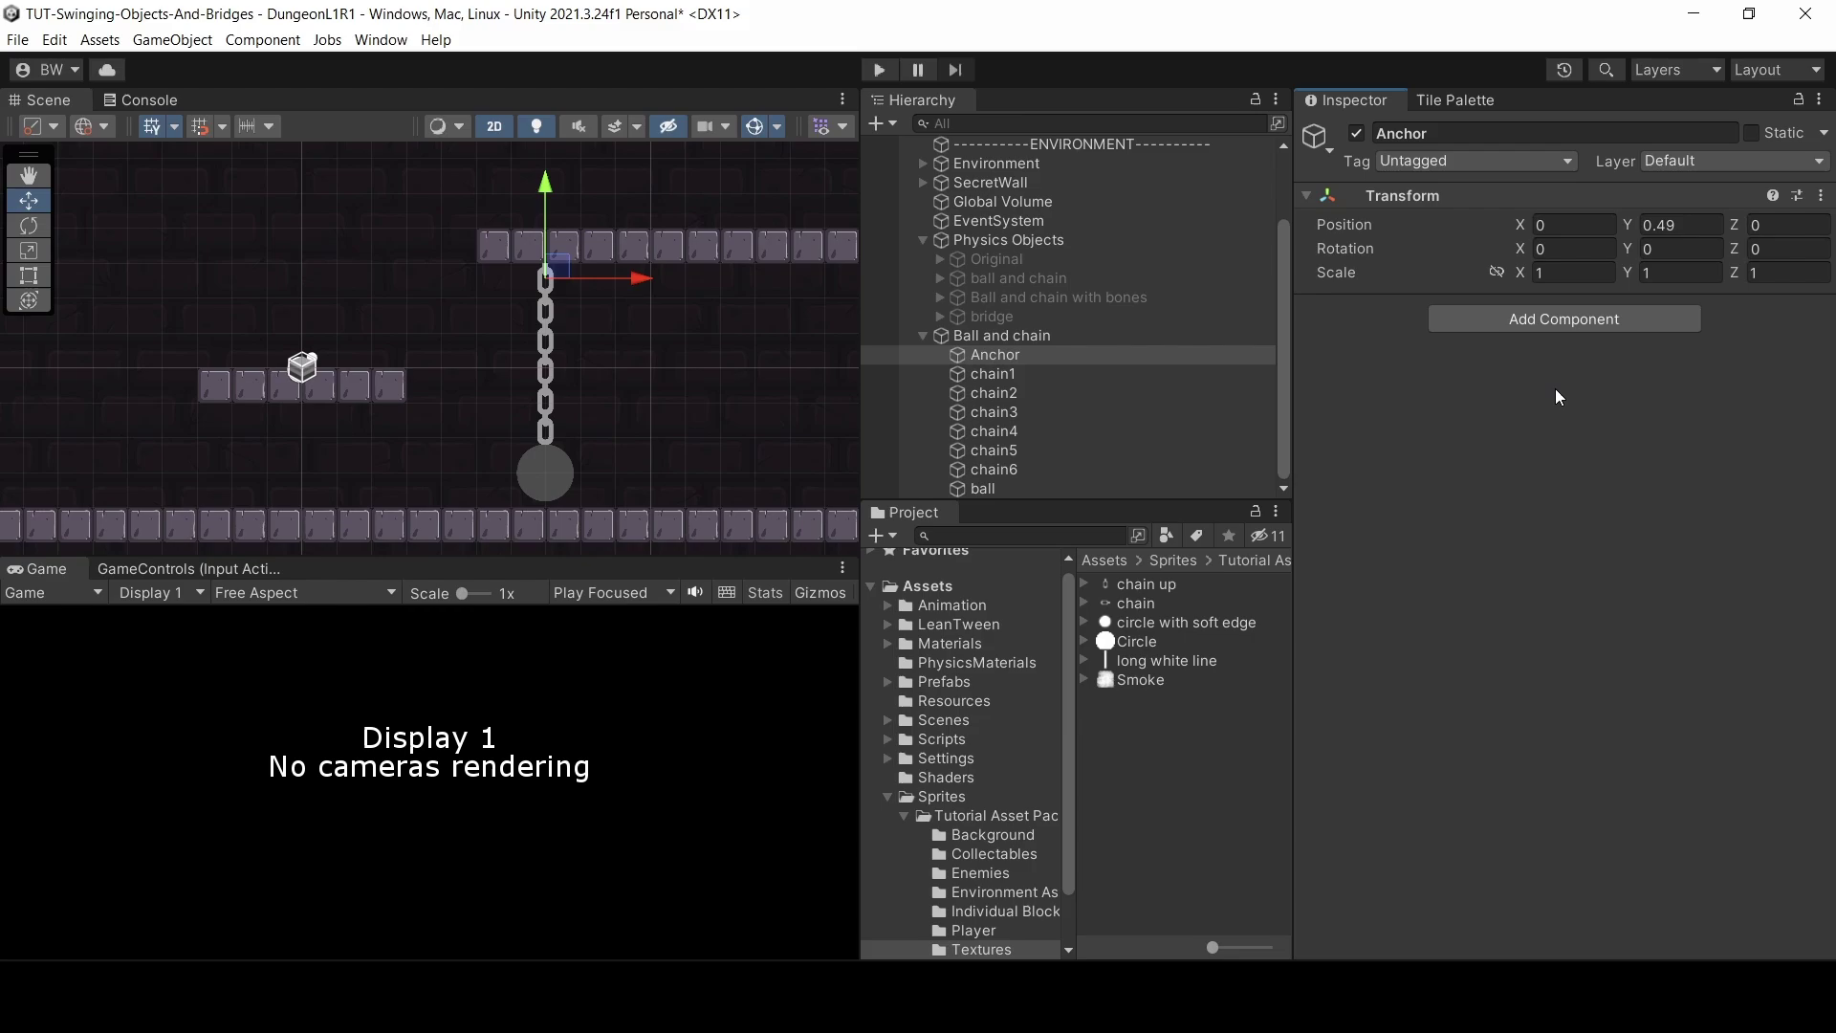
- Add a Hinge Joint 2D to the Anchor object and set its anchor Y to 0.45 at the chain's upper end
{"action": "left_click", "coordinate": [1581, 326]}
{"action": "type", "text": "h"}
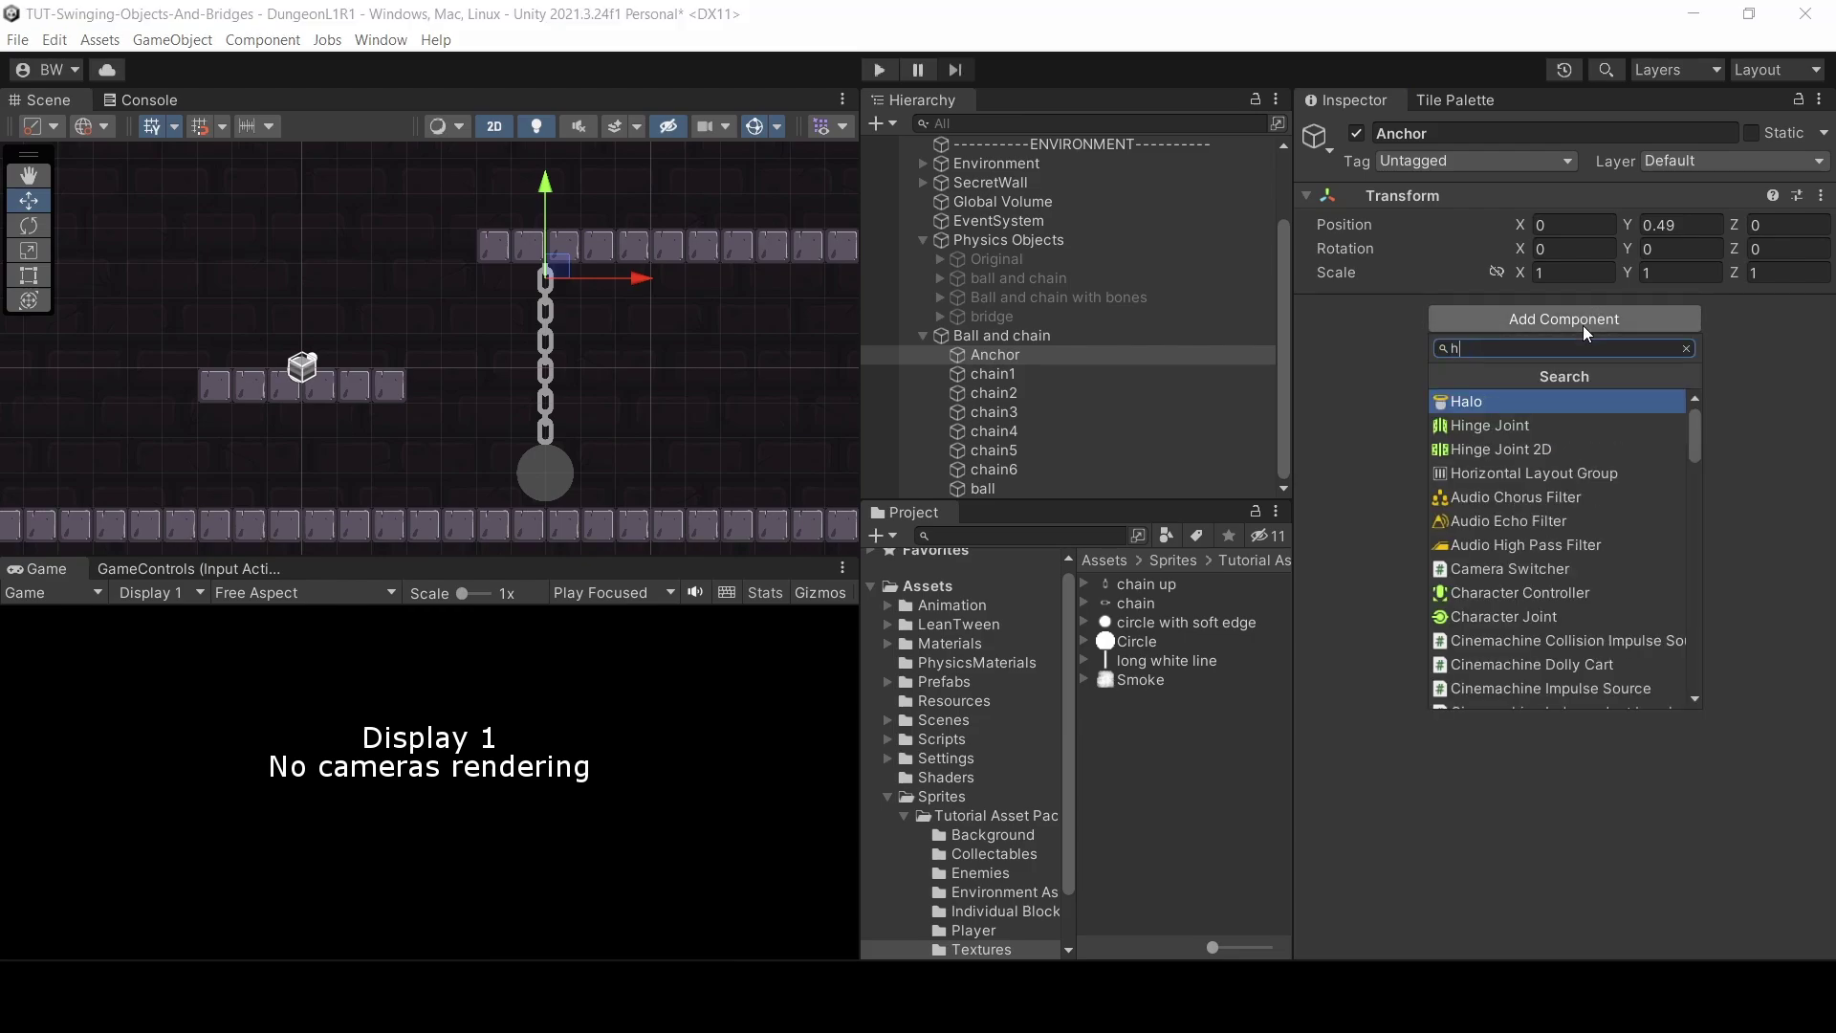
{"action": "type", "text": "inge"}
{"action": "key", "text": "Down"}
{"action": "key", "text": "Return"}
{"action": "scroll", "coordinate": [560, 270], "scroll_direction": "up", "scroll_amount": 12}
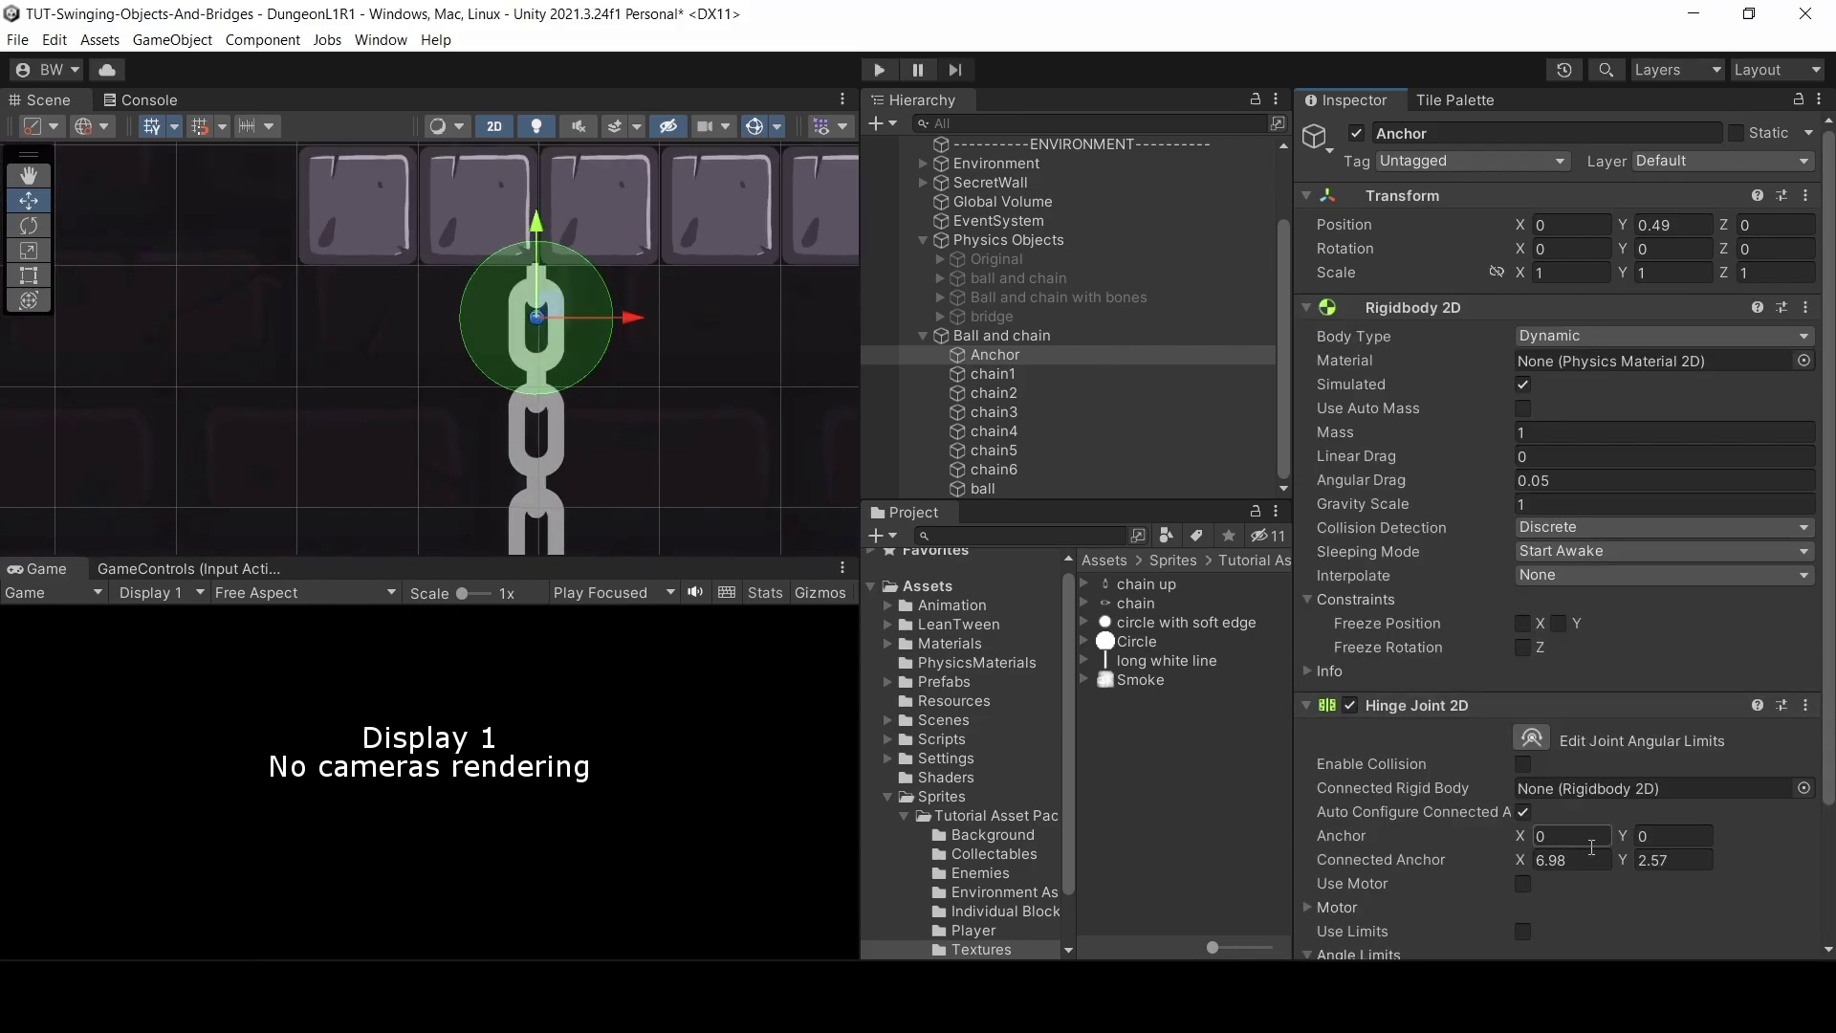
{"action": "left_click_drag", "start_coordinate": [1619, 836], "coordinate": [1674, 831]}
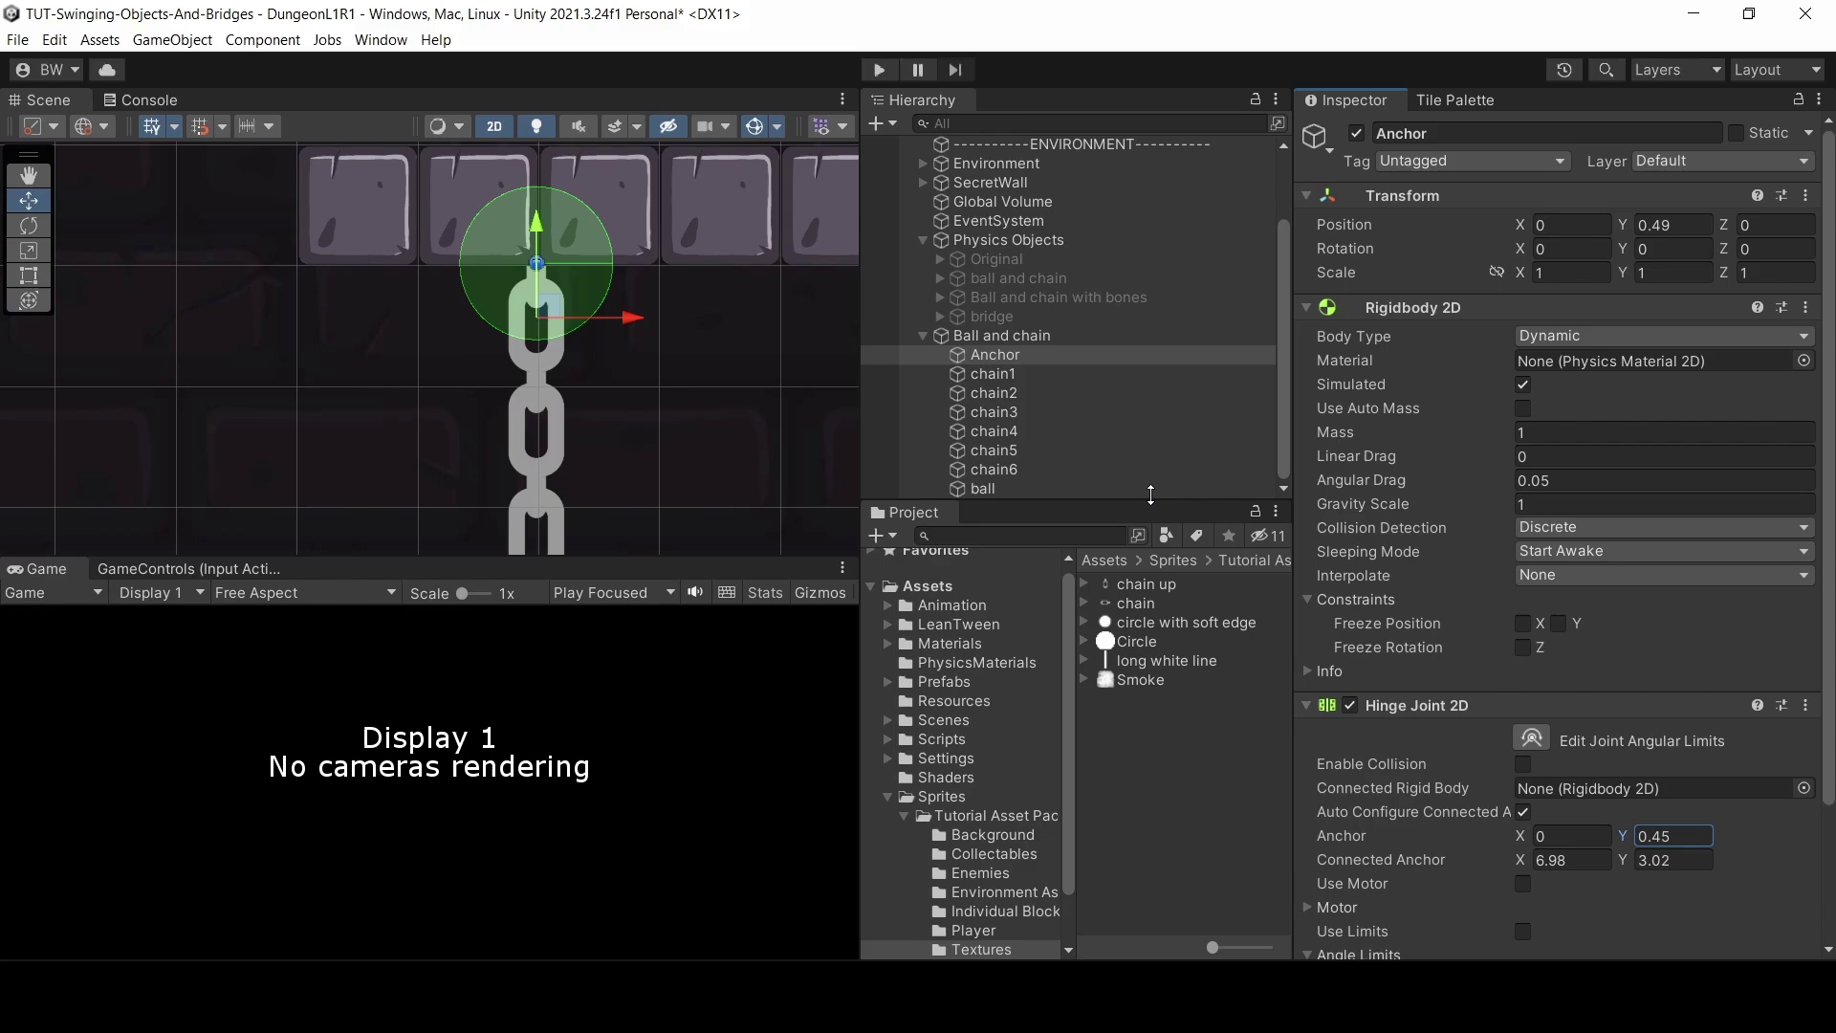
- Connect chain1's hinge joint to the Anchor's Rigidbody 2D and disable Auto Configure Connected Anchor
{"action": "left_click", "coordinate": [1048, 371]}
{"action": "scroll", "coordinate": [1535, 570], "scroll_direction": "down", "scroll_amount": 10}
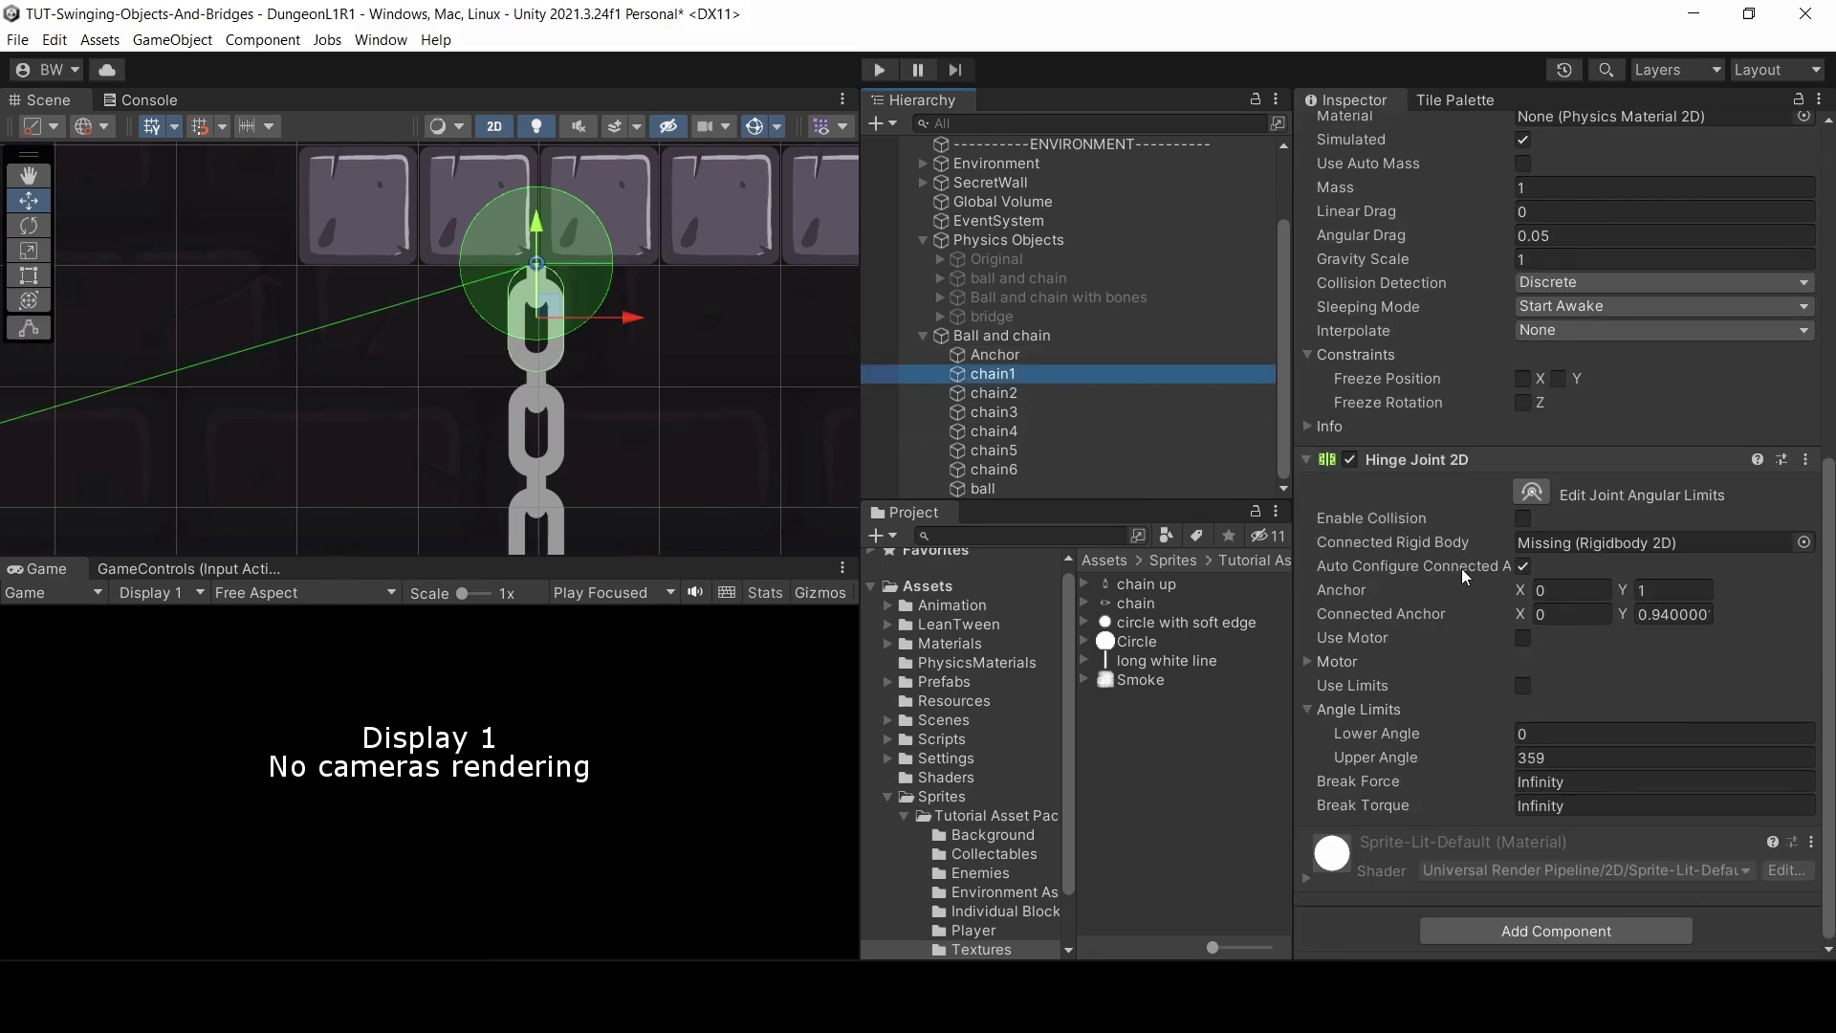
{"action": "left_click_drag", "start_coordinate": [1006, 359], "coordinate": [1557, 541]}
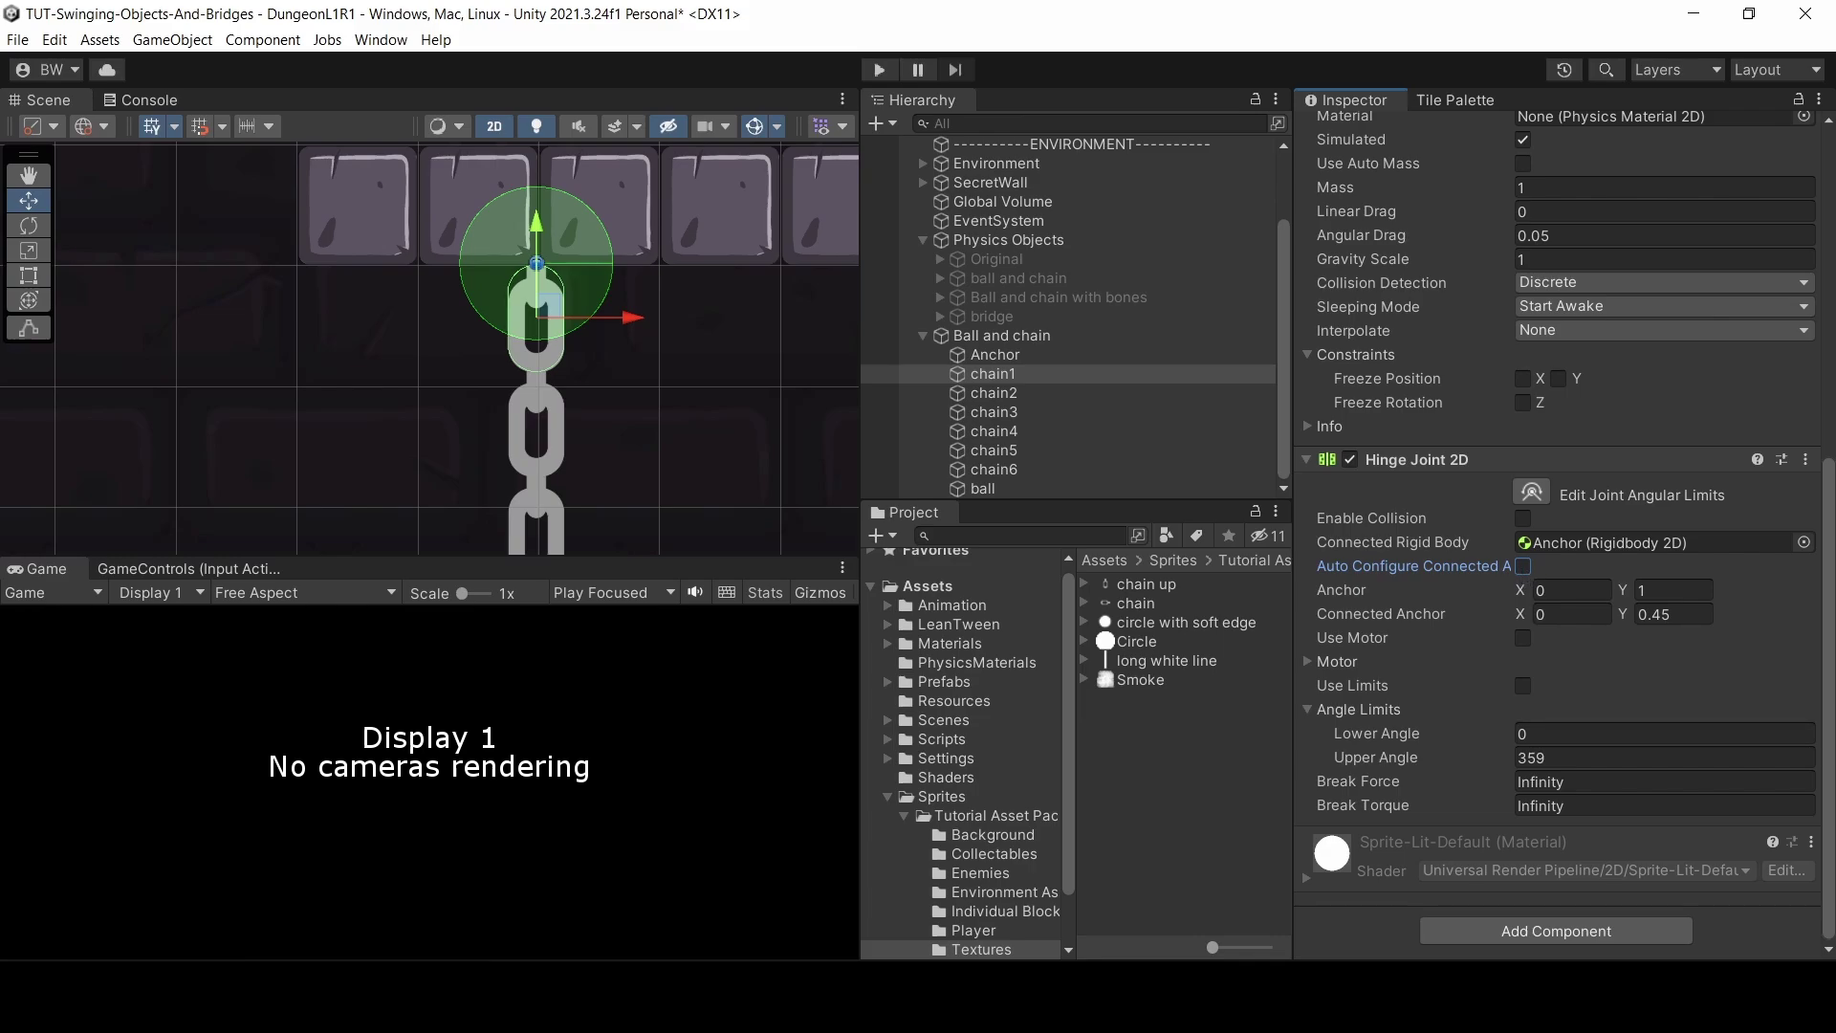
- Play-test the scene with the anchored ball and chain, inspecting the Anchor's hinge settings between runs
{"action": "key", "text": "ctrl+p"}
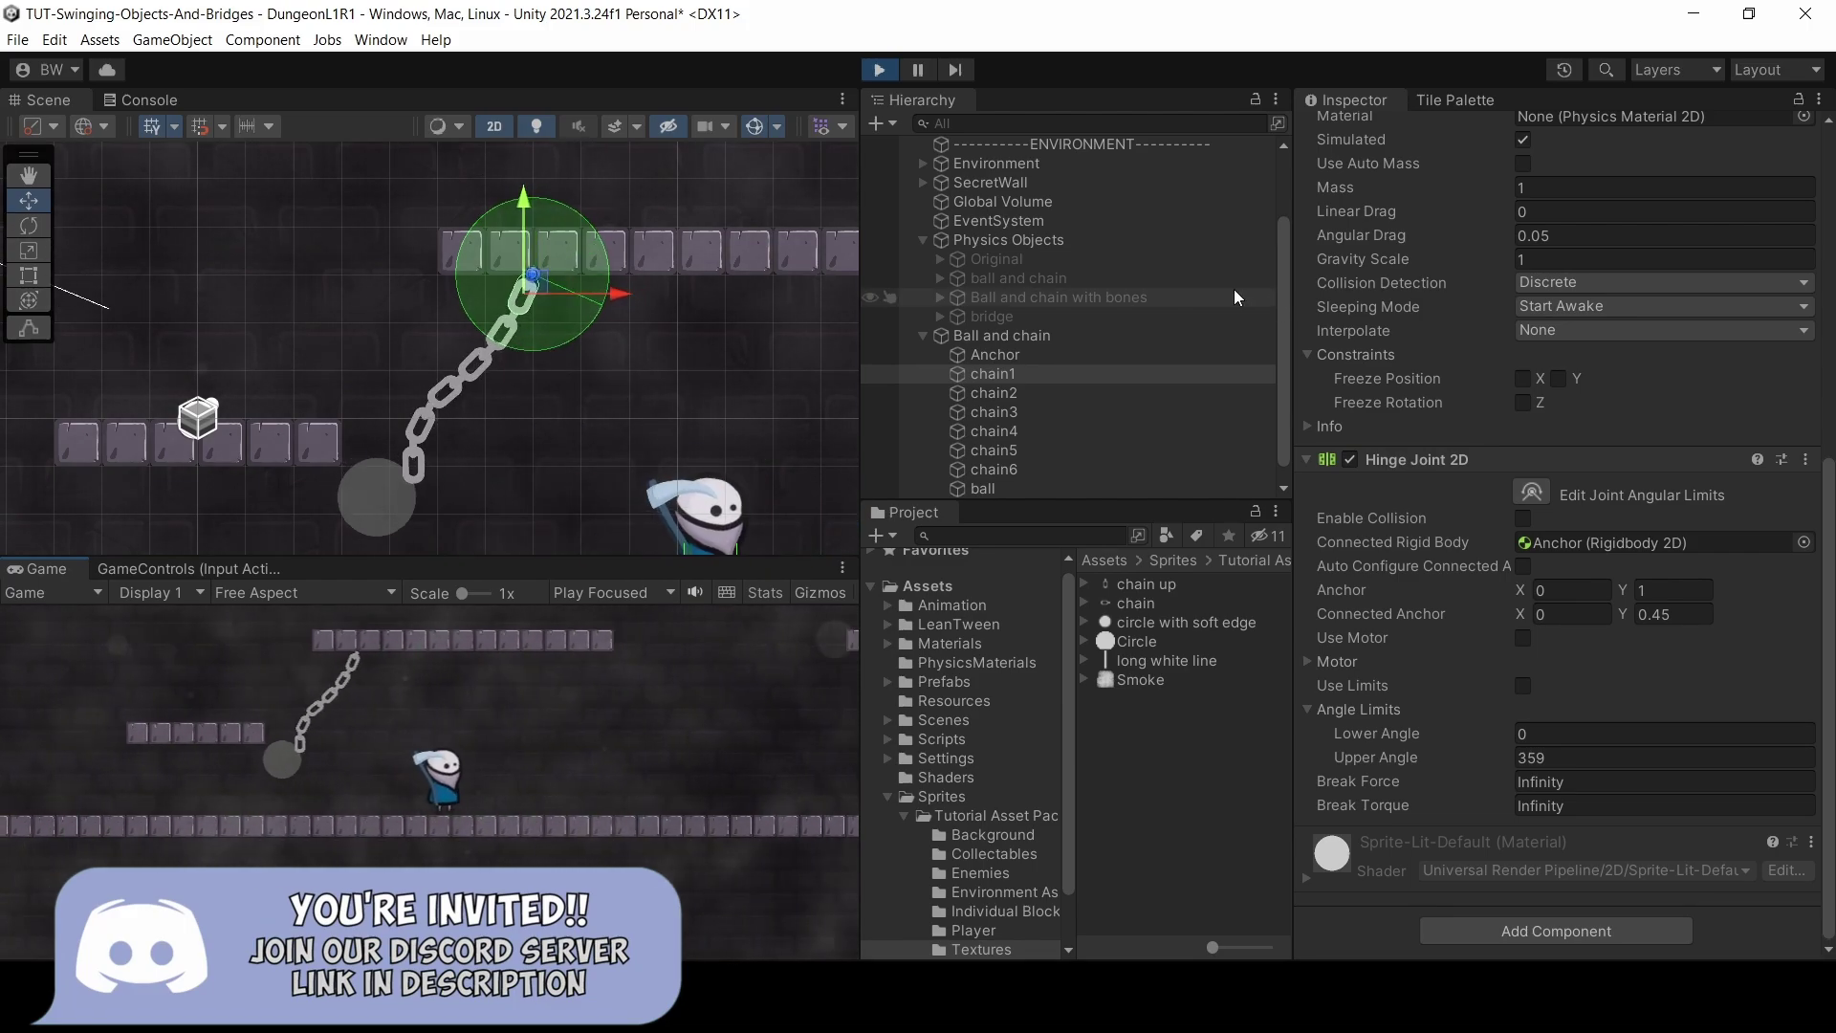
{"action": "left_click", "coordinate": [994, 354]}
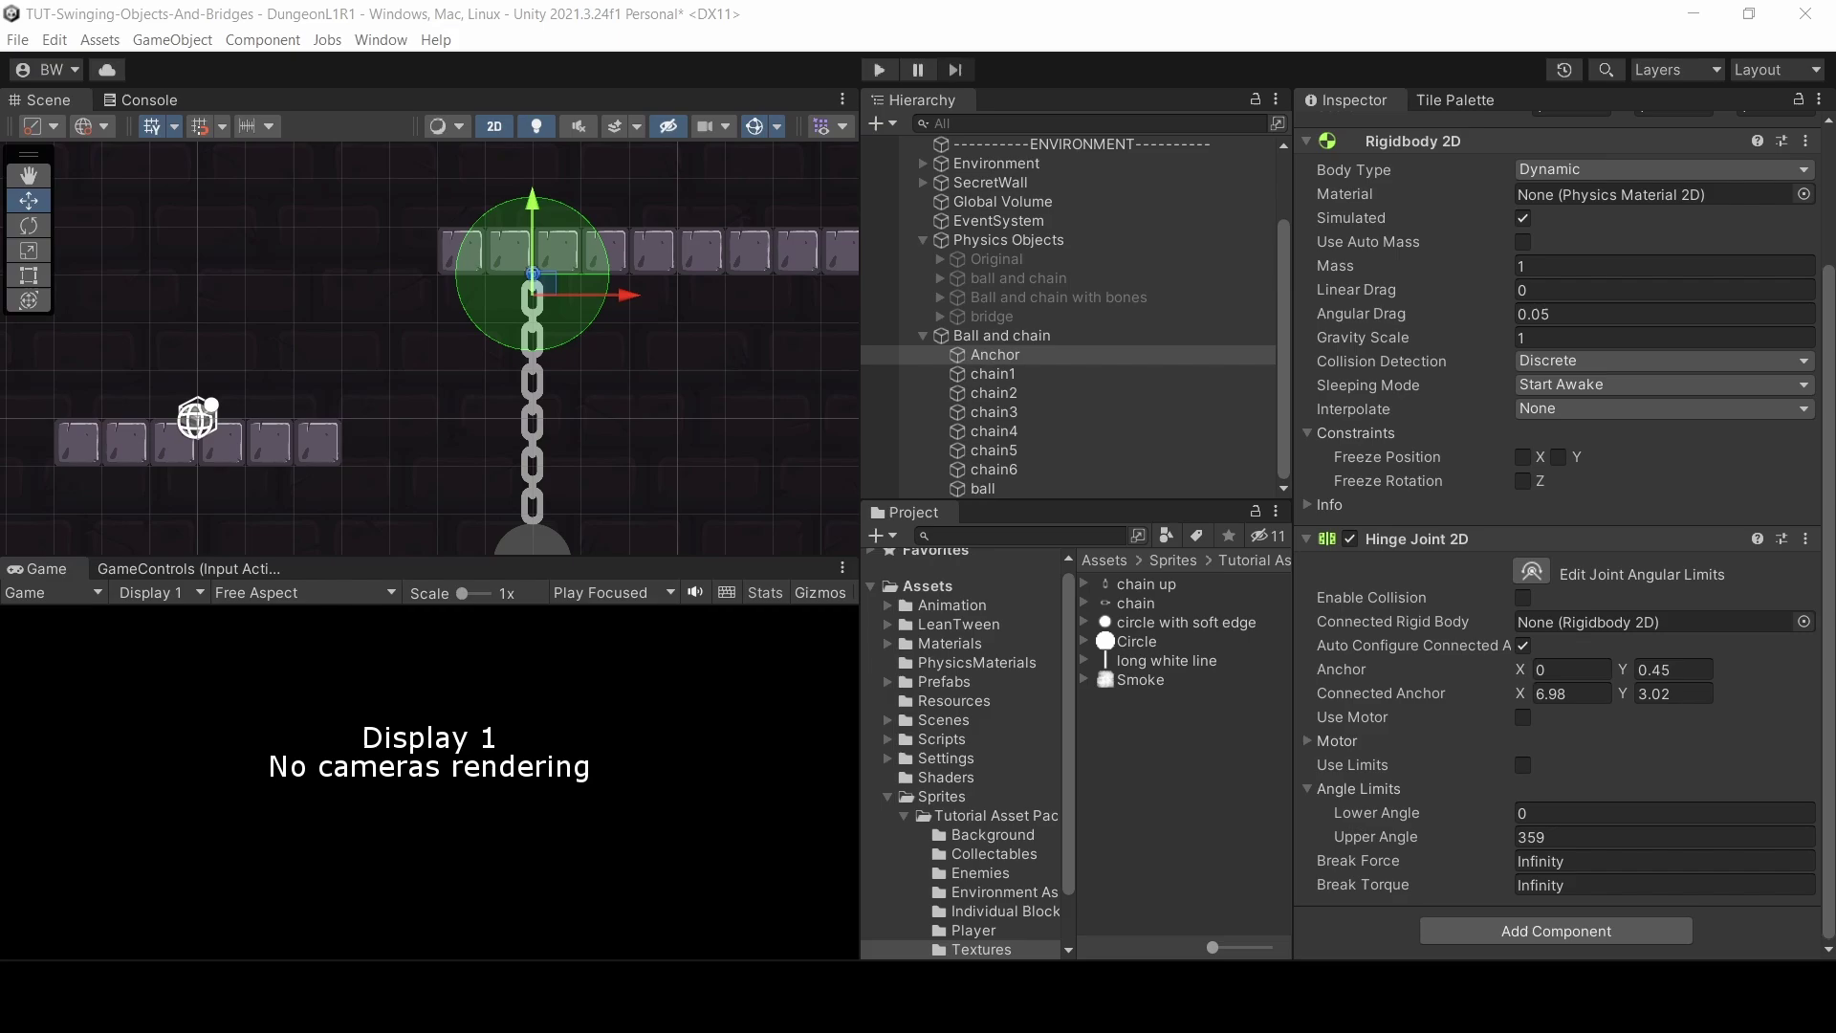
{"action": "scroll", "coordinate": [537, 402], "scroll_direction": "down", "scroll_amount": 7}
{"action": "middle_click_drag", "start_coordinate": [611, 443], "coordinate": [541, 381]}
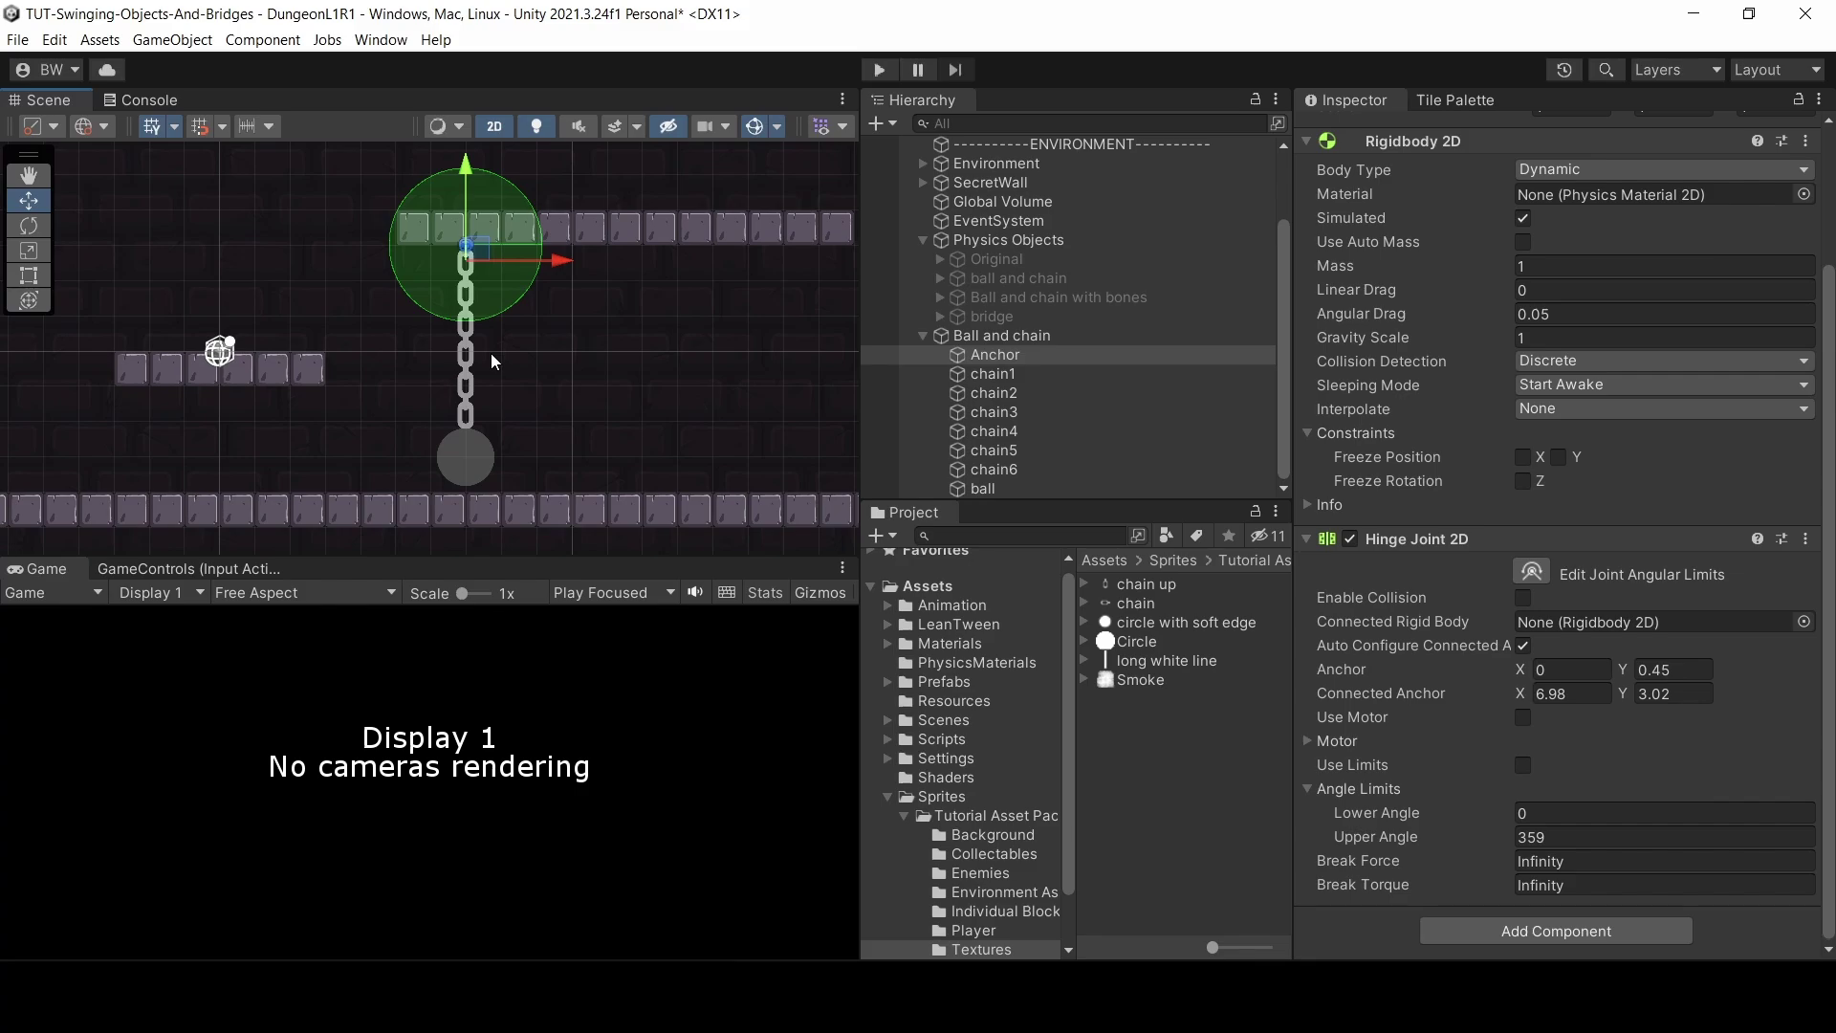
{"action": "key", "text": "ctrl+p"}
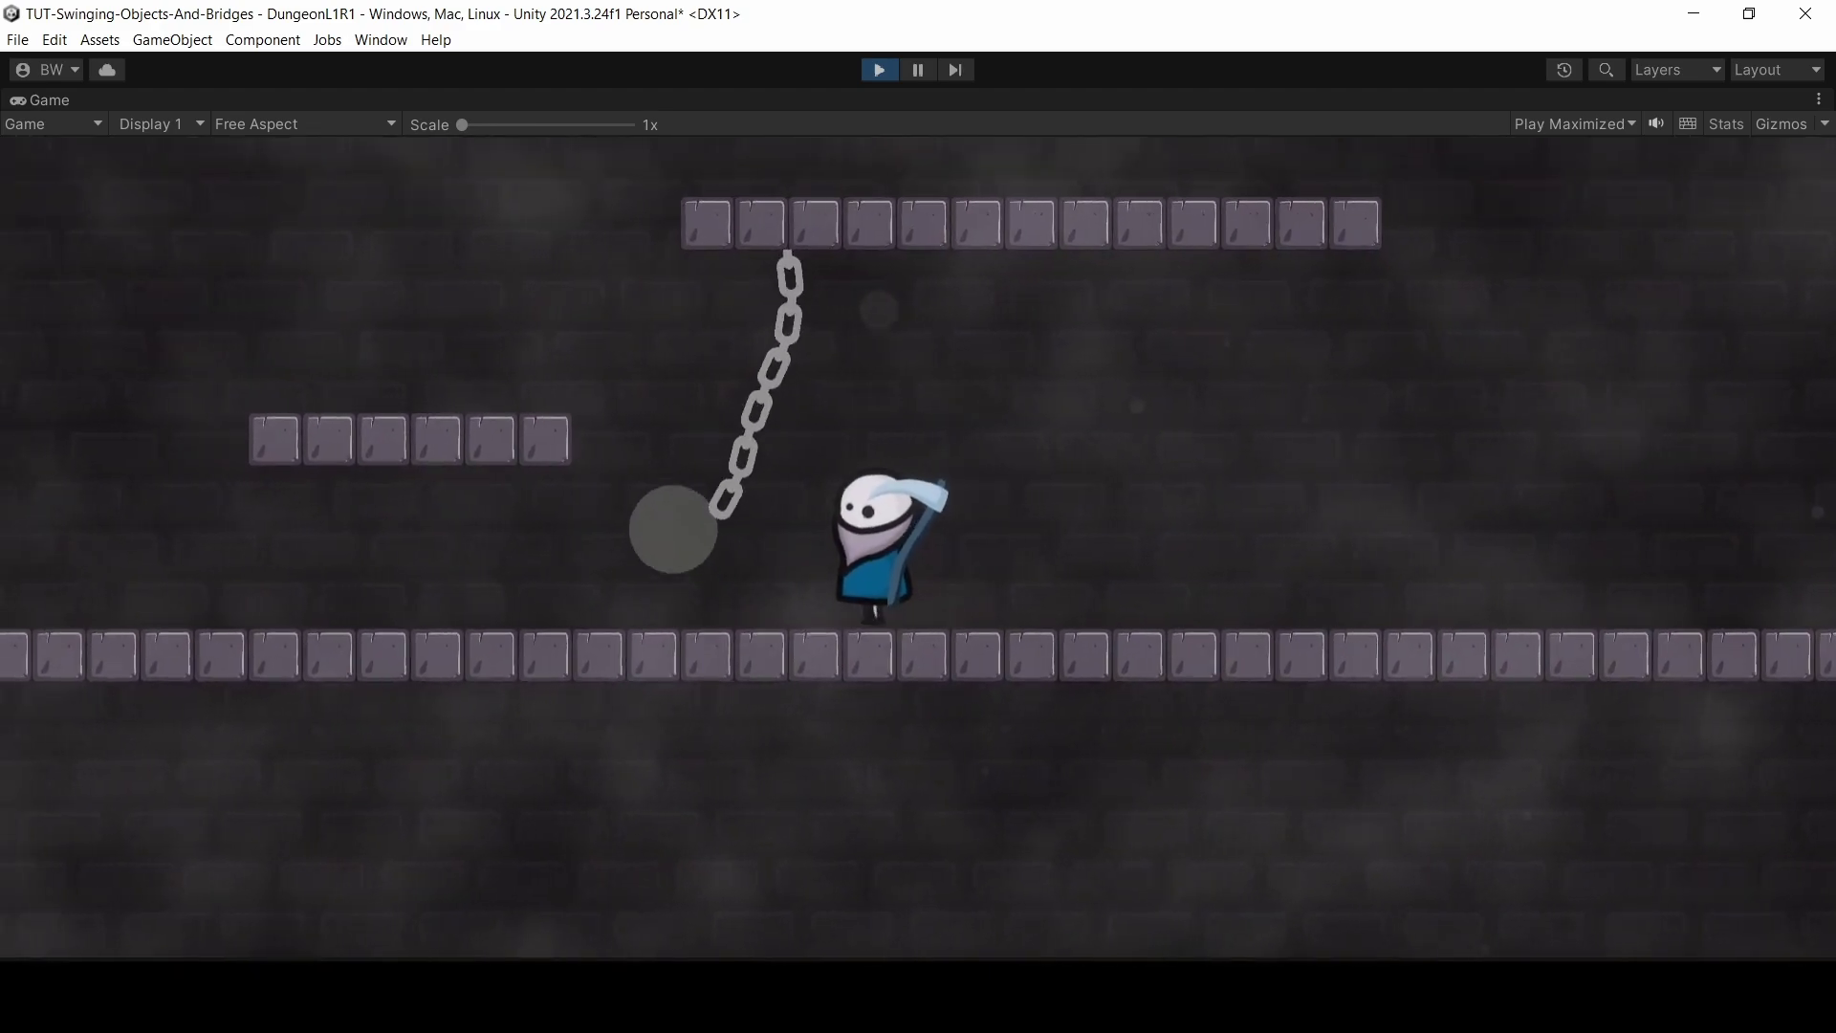
{"action": "key", "text": "ctrl+p"}
- Activate the Original white ball object and play-test the player running and jumping into the hanging balls
{"action": "left_click", "coordinate": [1356, 133]}
{"action": "left_click", "coordinate": [879, 70]}
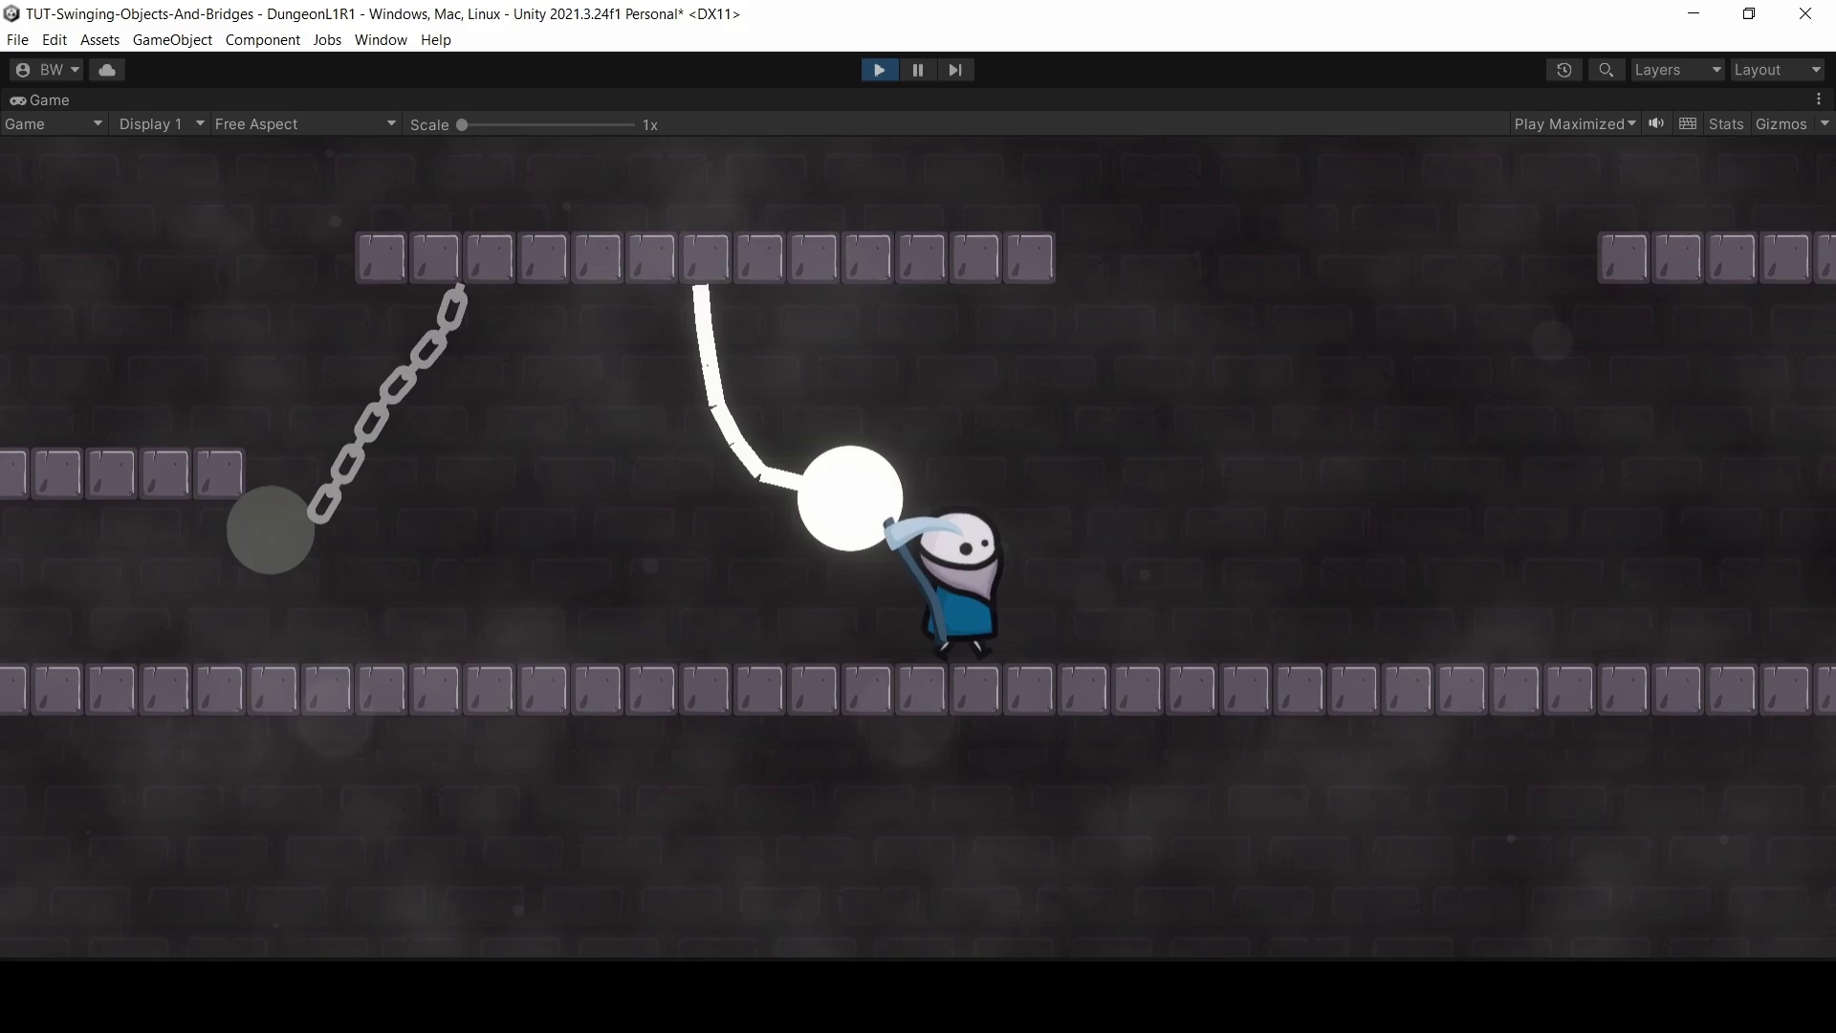
{"action": "key", "text": "a"}
{"action": "key", "text": "space"}
{"action": "key", "text": "d"}
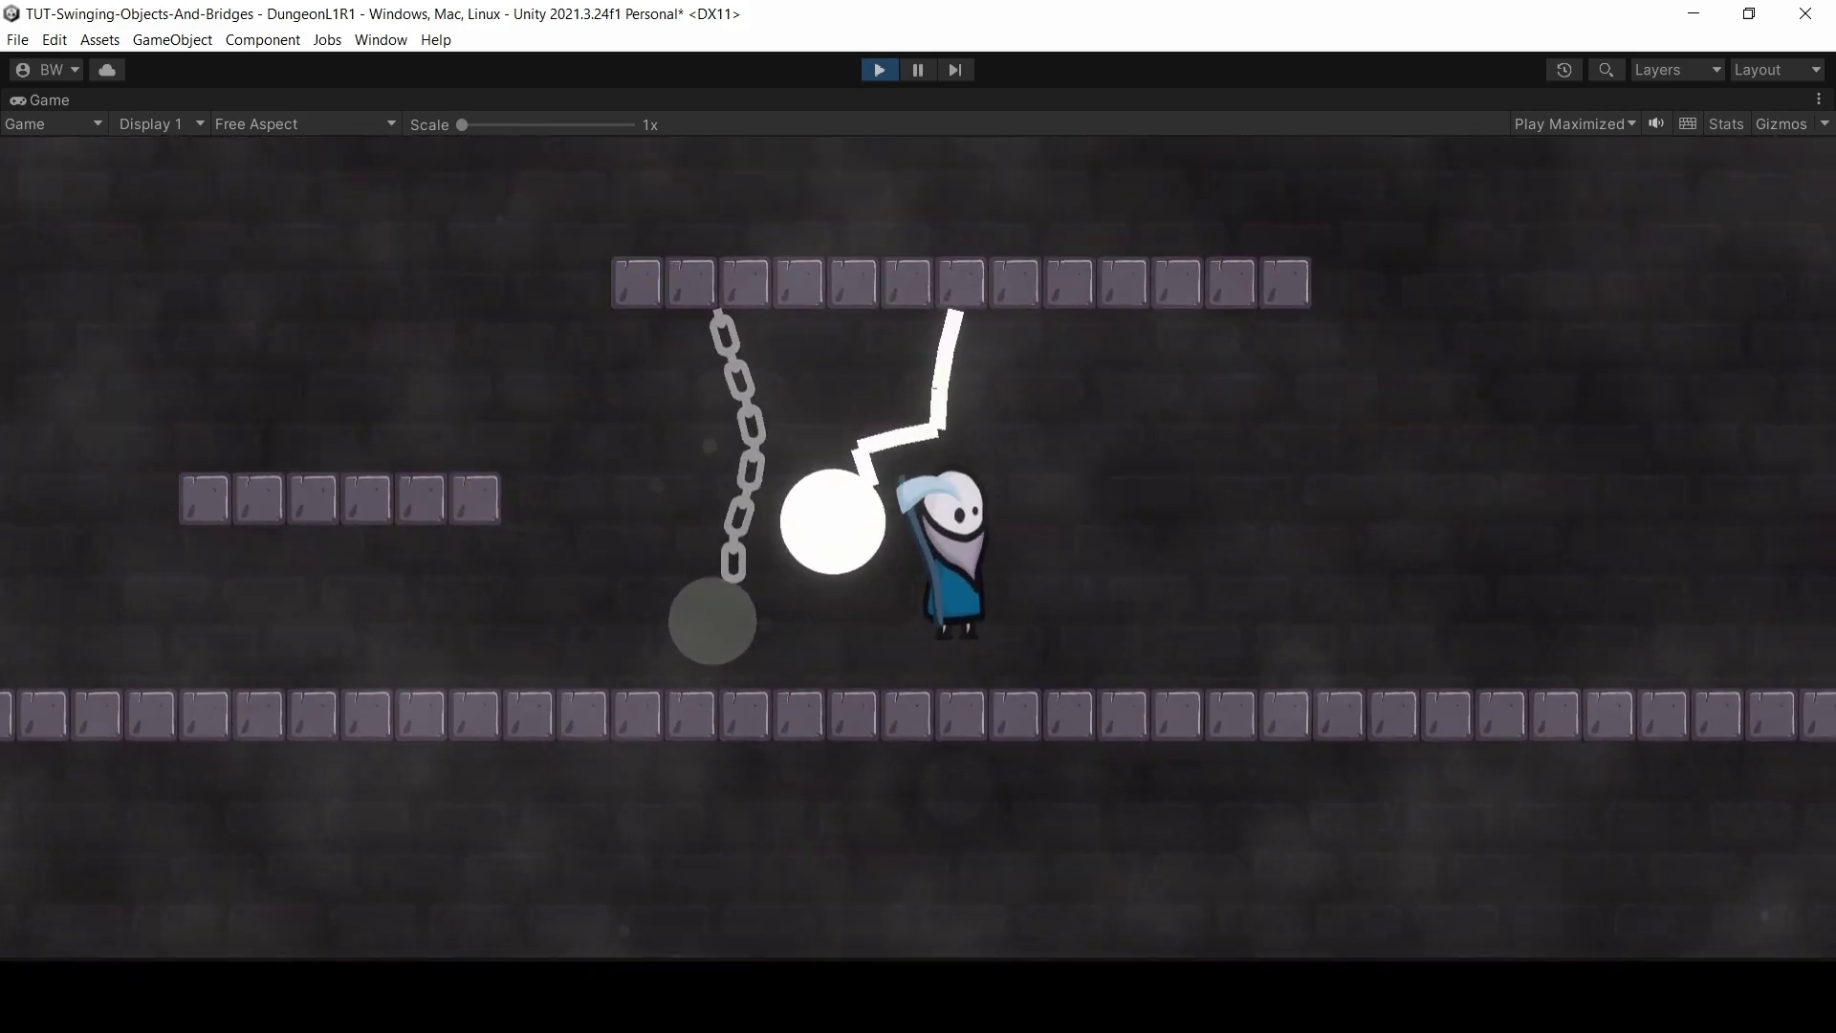
{"action": "key", "text": "space"}
{"action": "key", "text": "a"}
{"action": "key", "text": "space"}
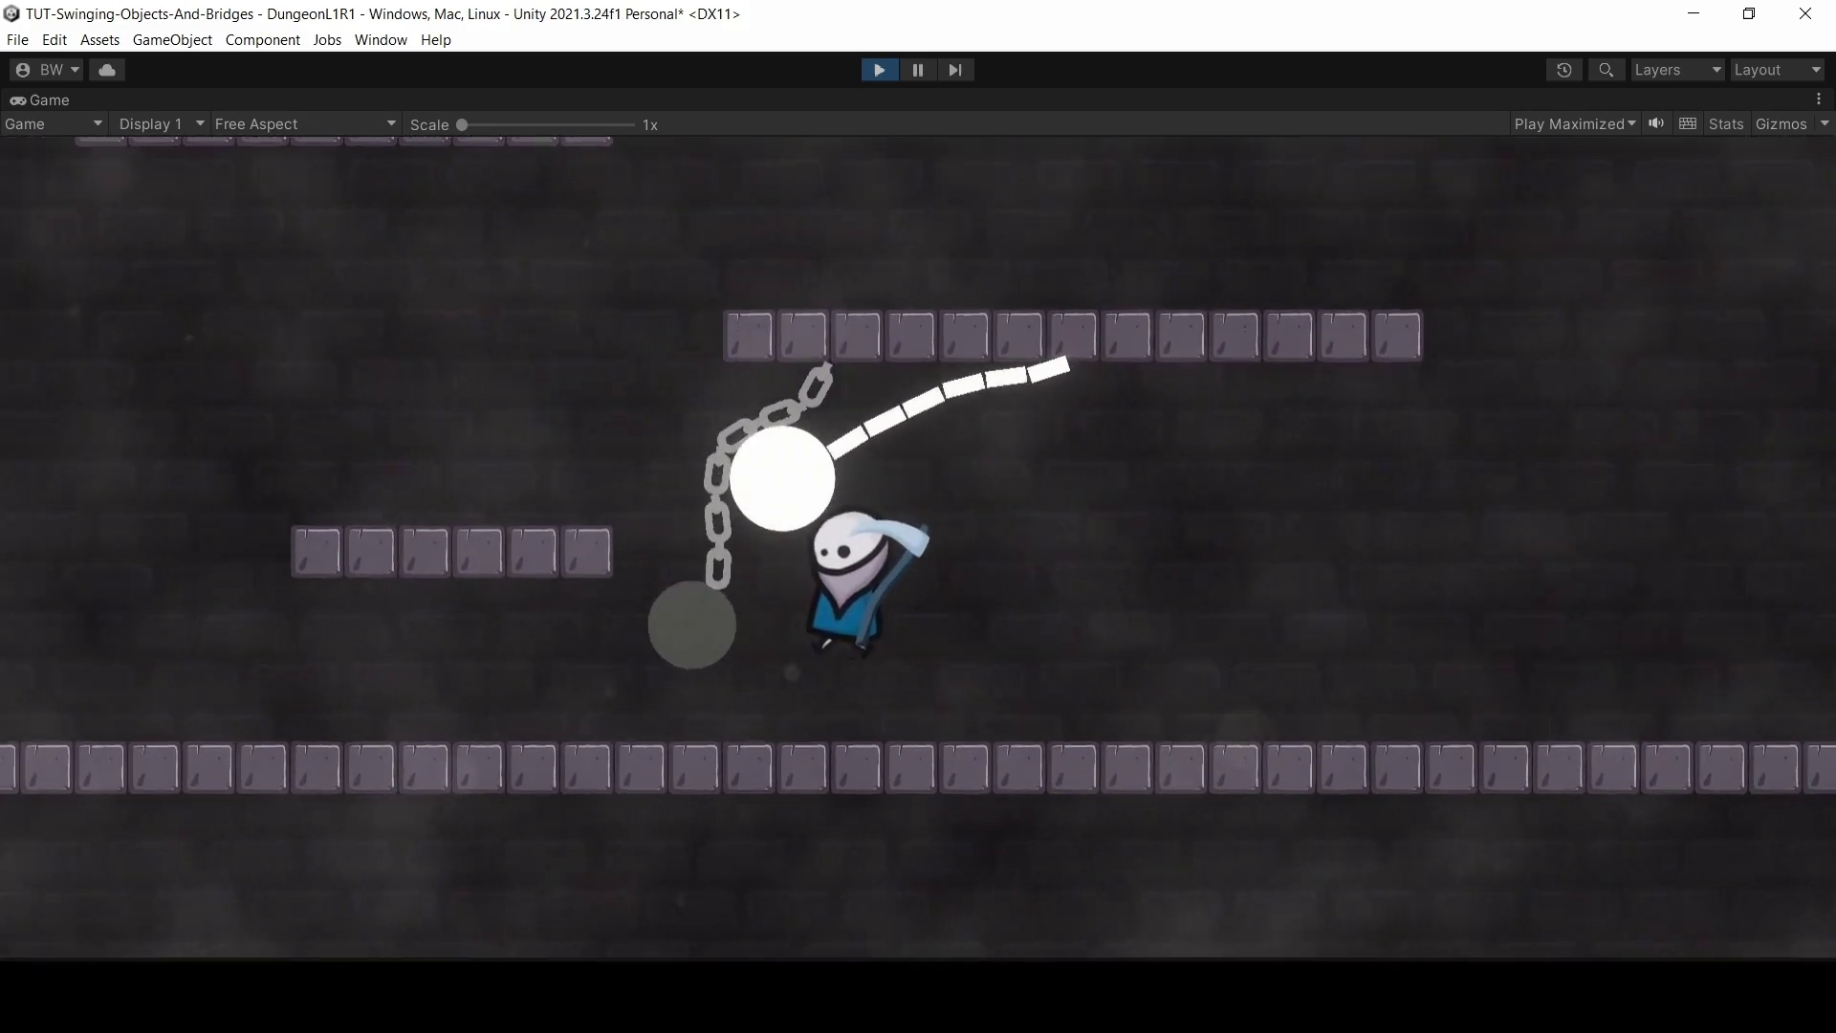
{"action": "key", "text": "d"}
{"action": "key", "text": "space"}
{"action": "key", "text": "space"}
{"action": "key", "text": "a"}
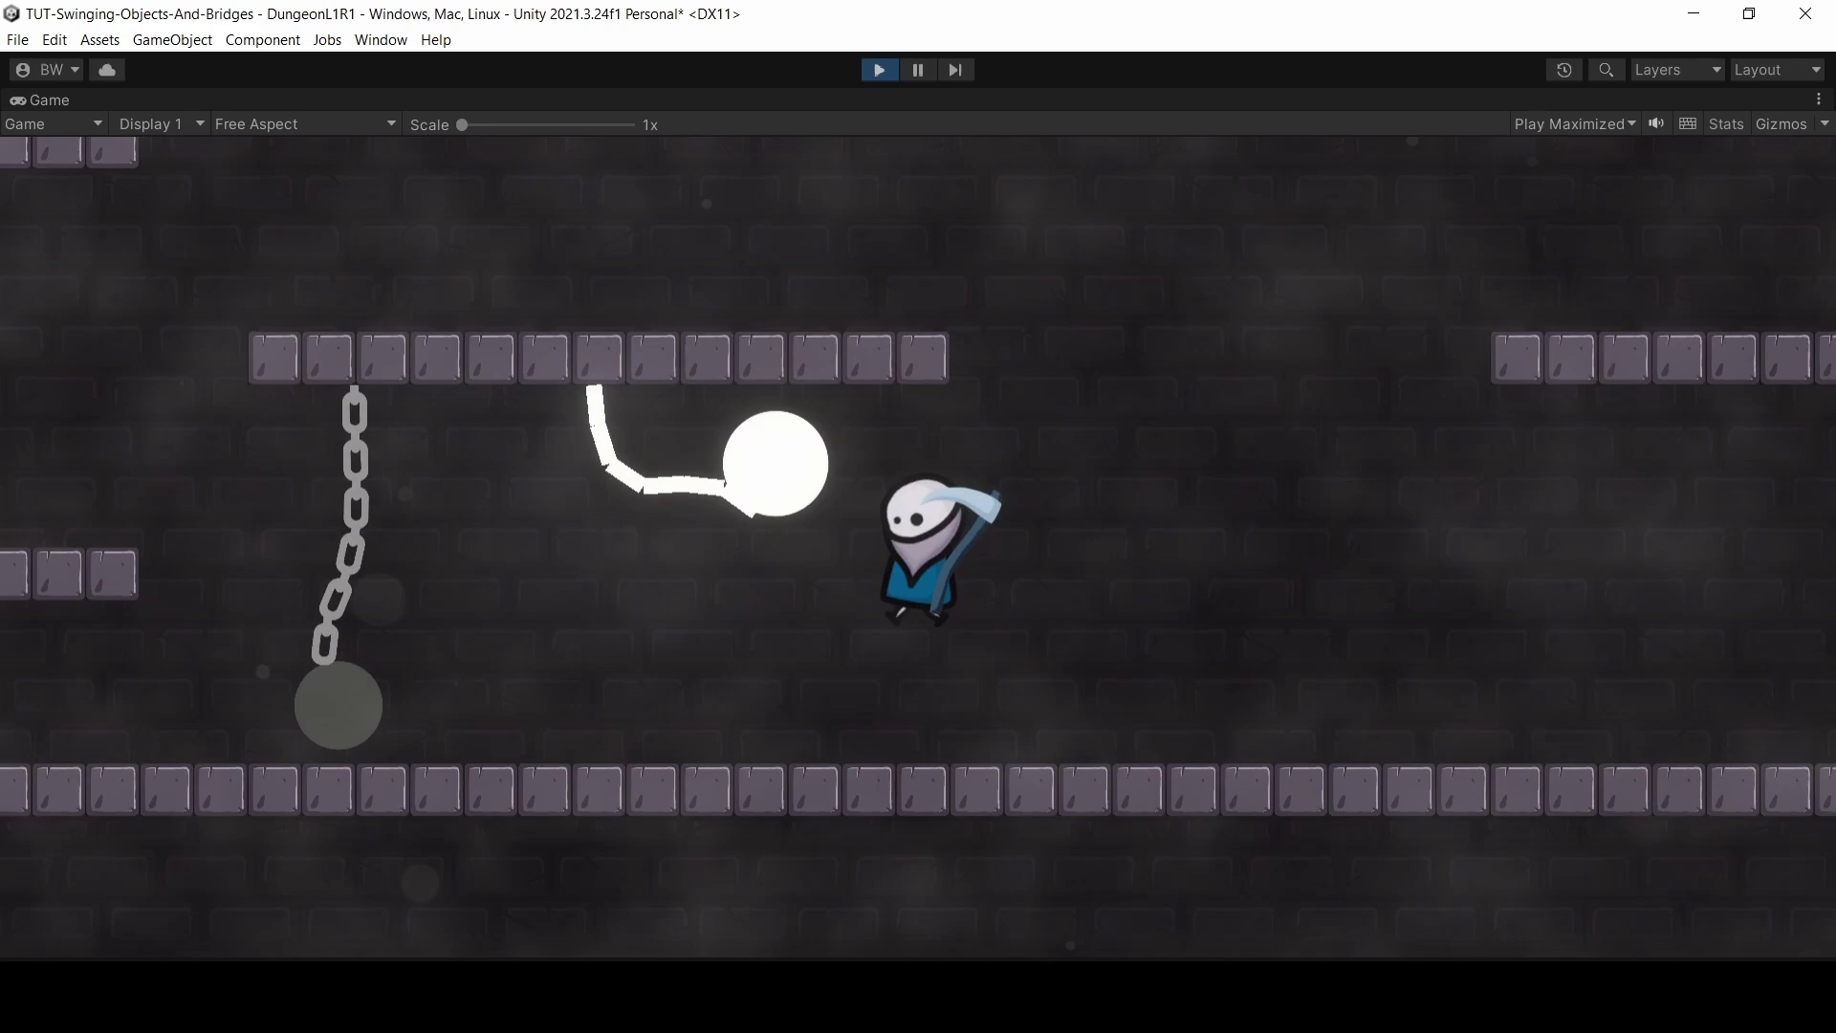
{"action": "key", "text": "space"}
{"action": "key", "text": "d"}
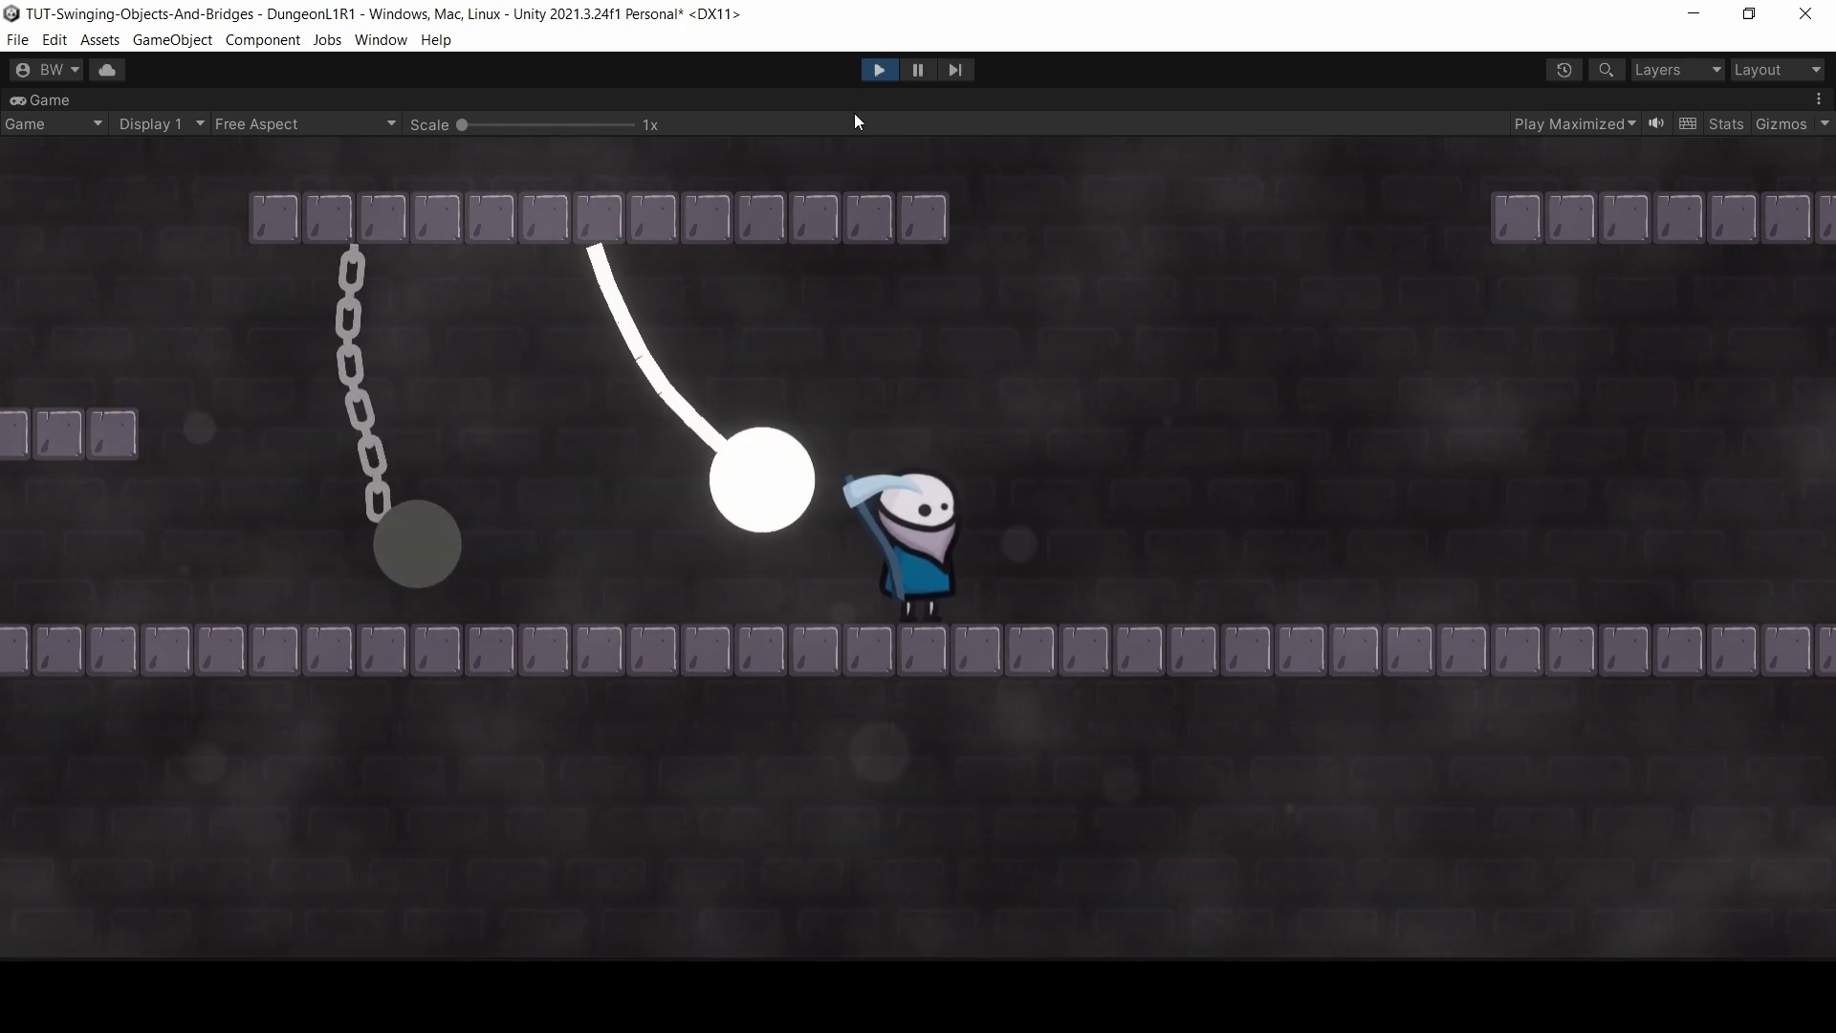
{"action": "left_click", "coordinate": [879, 70]}
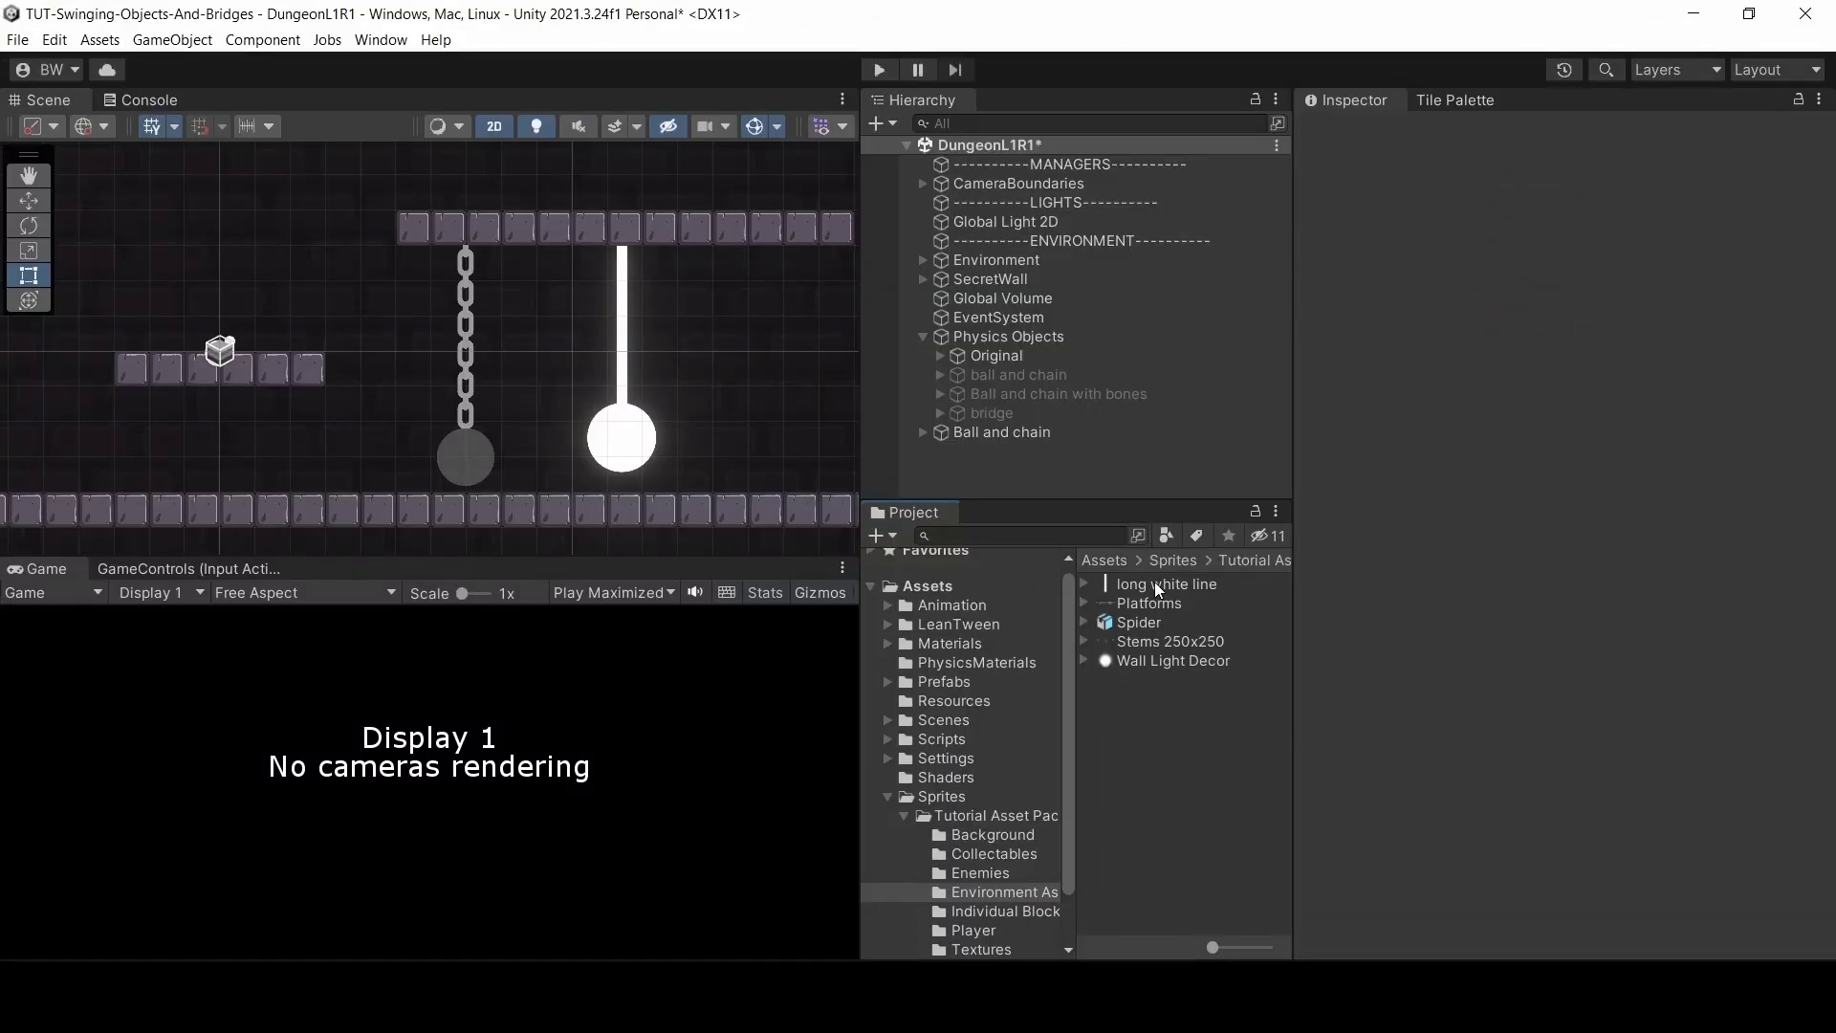
- Open the long white line sprite in the Skinning Editor and select it for rigging
{"action": "left_click", "coordinate": [1155, 584]}
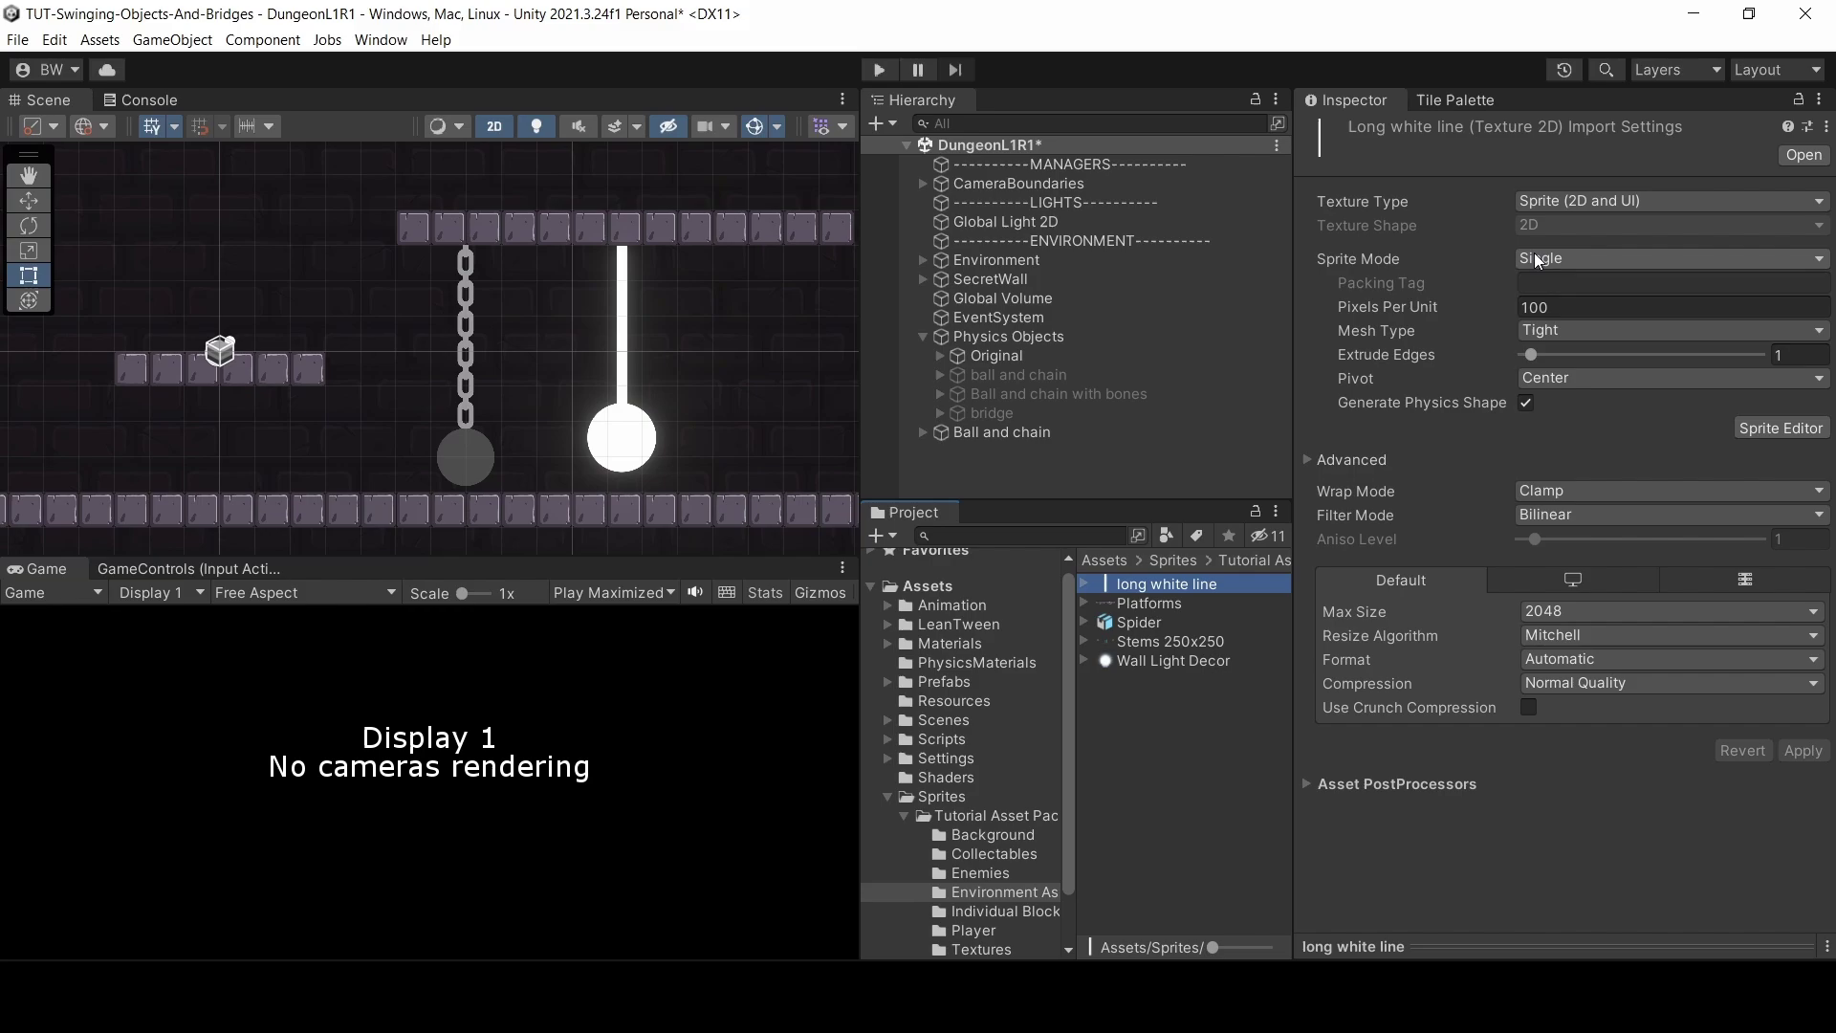
{"action": "left_click", "coordinate": [1777, 429]}
{"action": "left_click", "coordinate": [86, 37]}
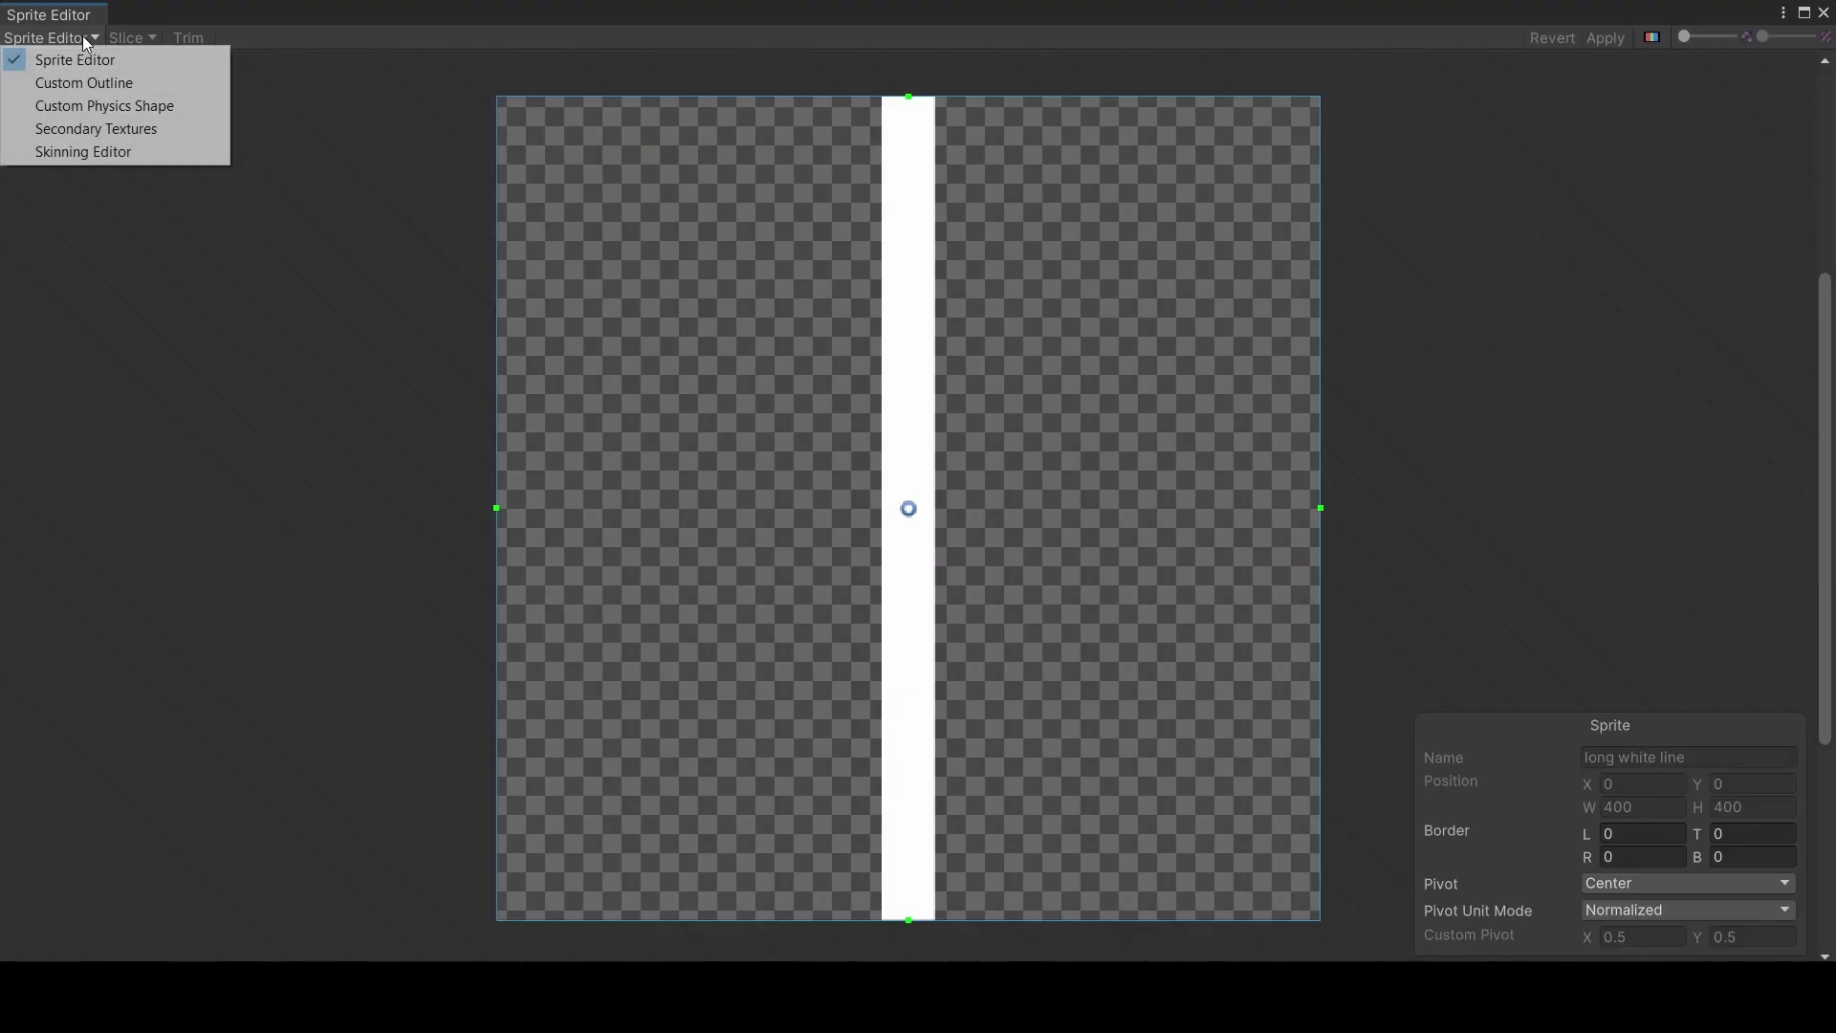
{"action": "left_click", "coordinate": [96, 149]}
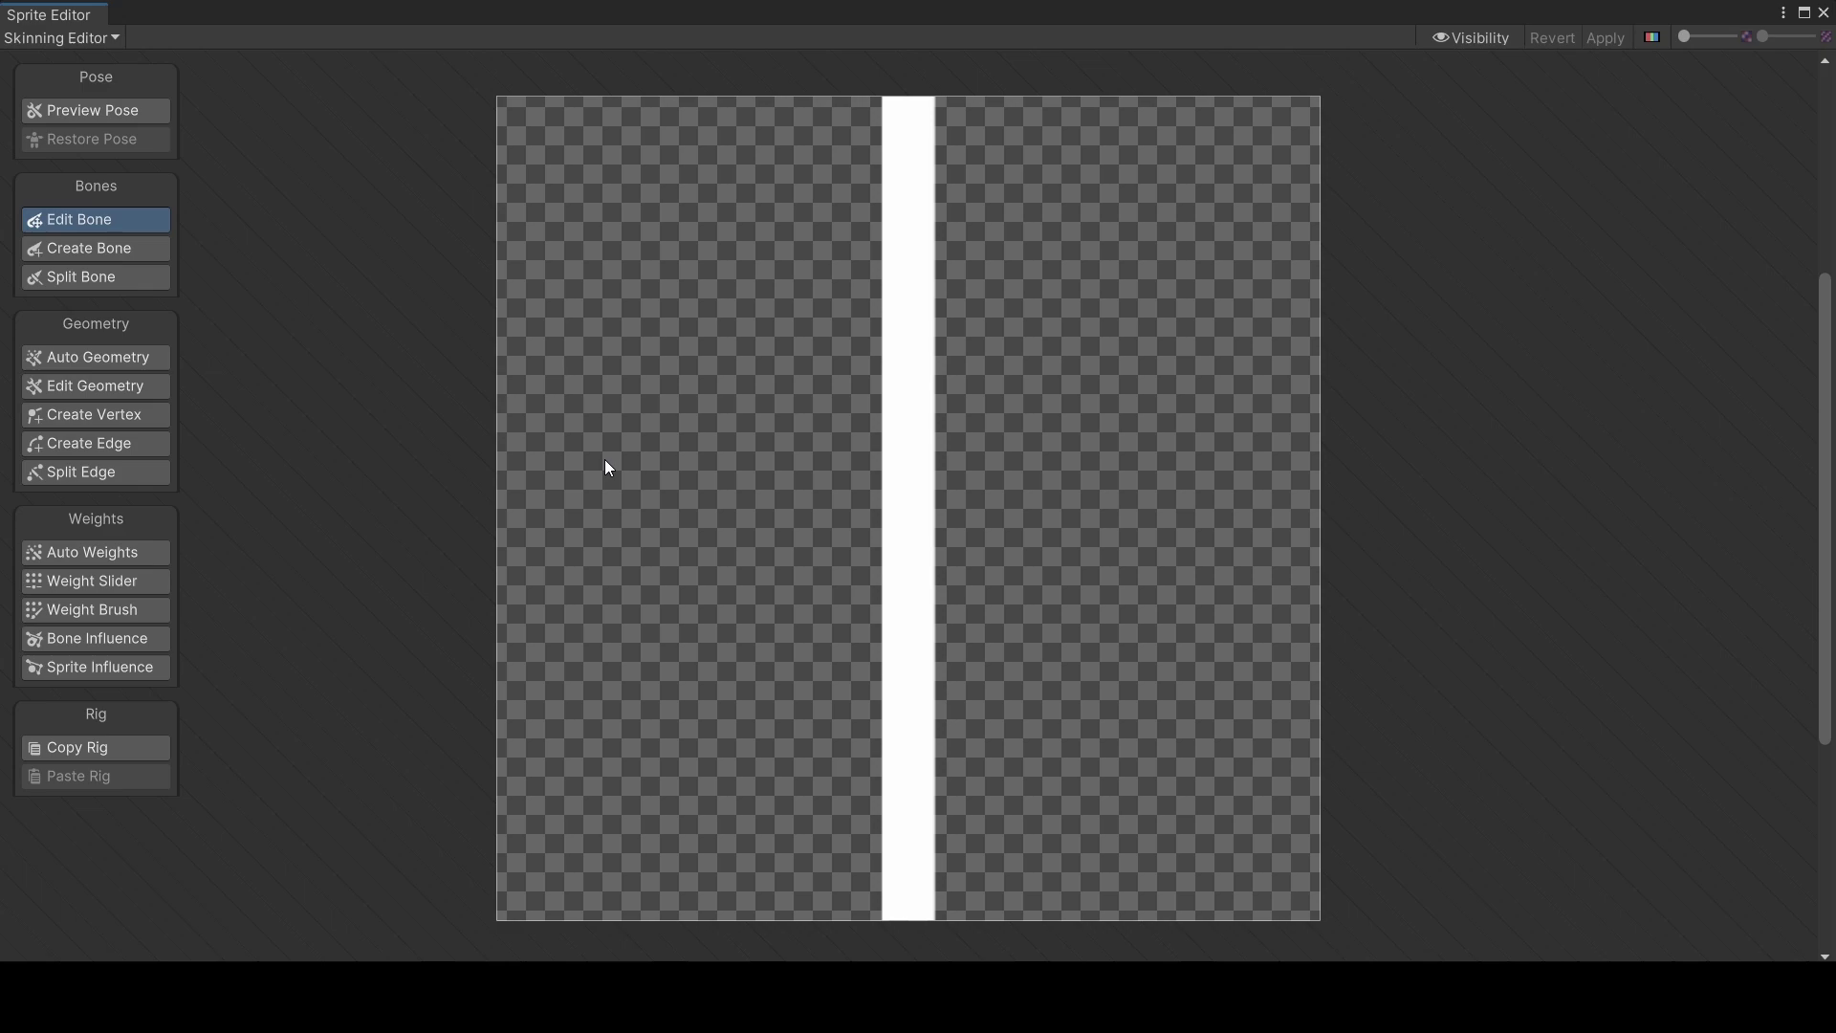
{"action": "left_click", "coordinate": [914, 376]}
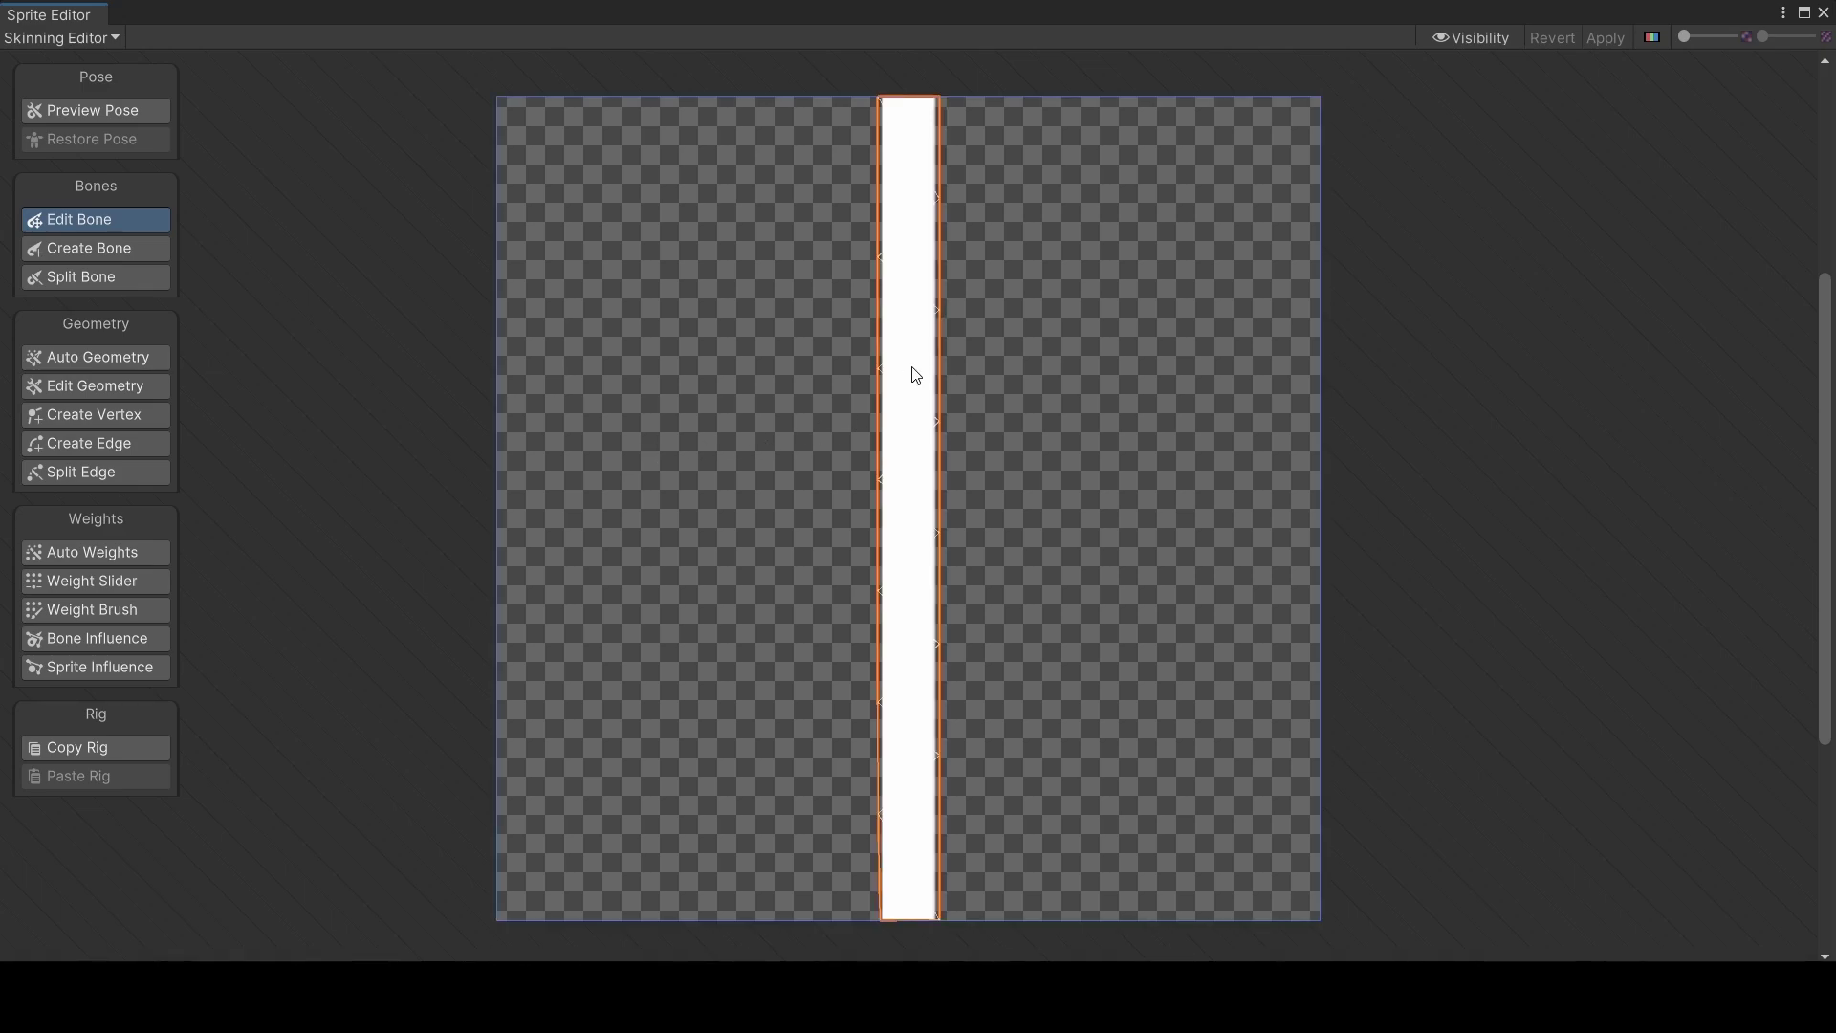
- Create a continuous chain of 13 bones down the white line from its upper end to its lower end
{"action": "left_click", "coordinate": [96, 248]}
{"action": "left_click", "coordinate": [906, 96]}
{"action": "left_click", "coordinate": [906, 159]}
{"action": "left_click", "coordinate": [906, 221]}
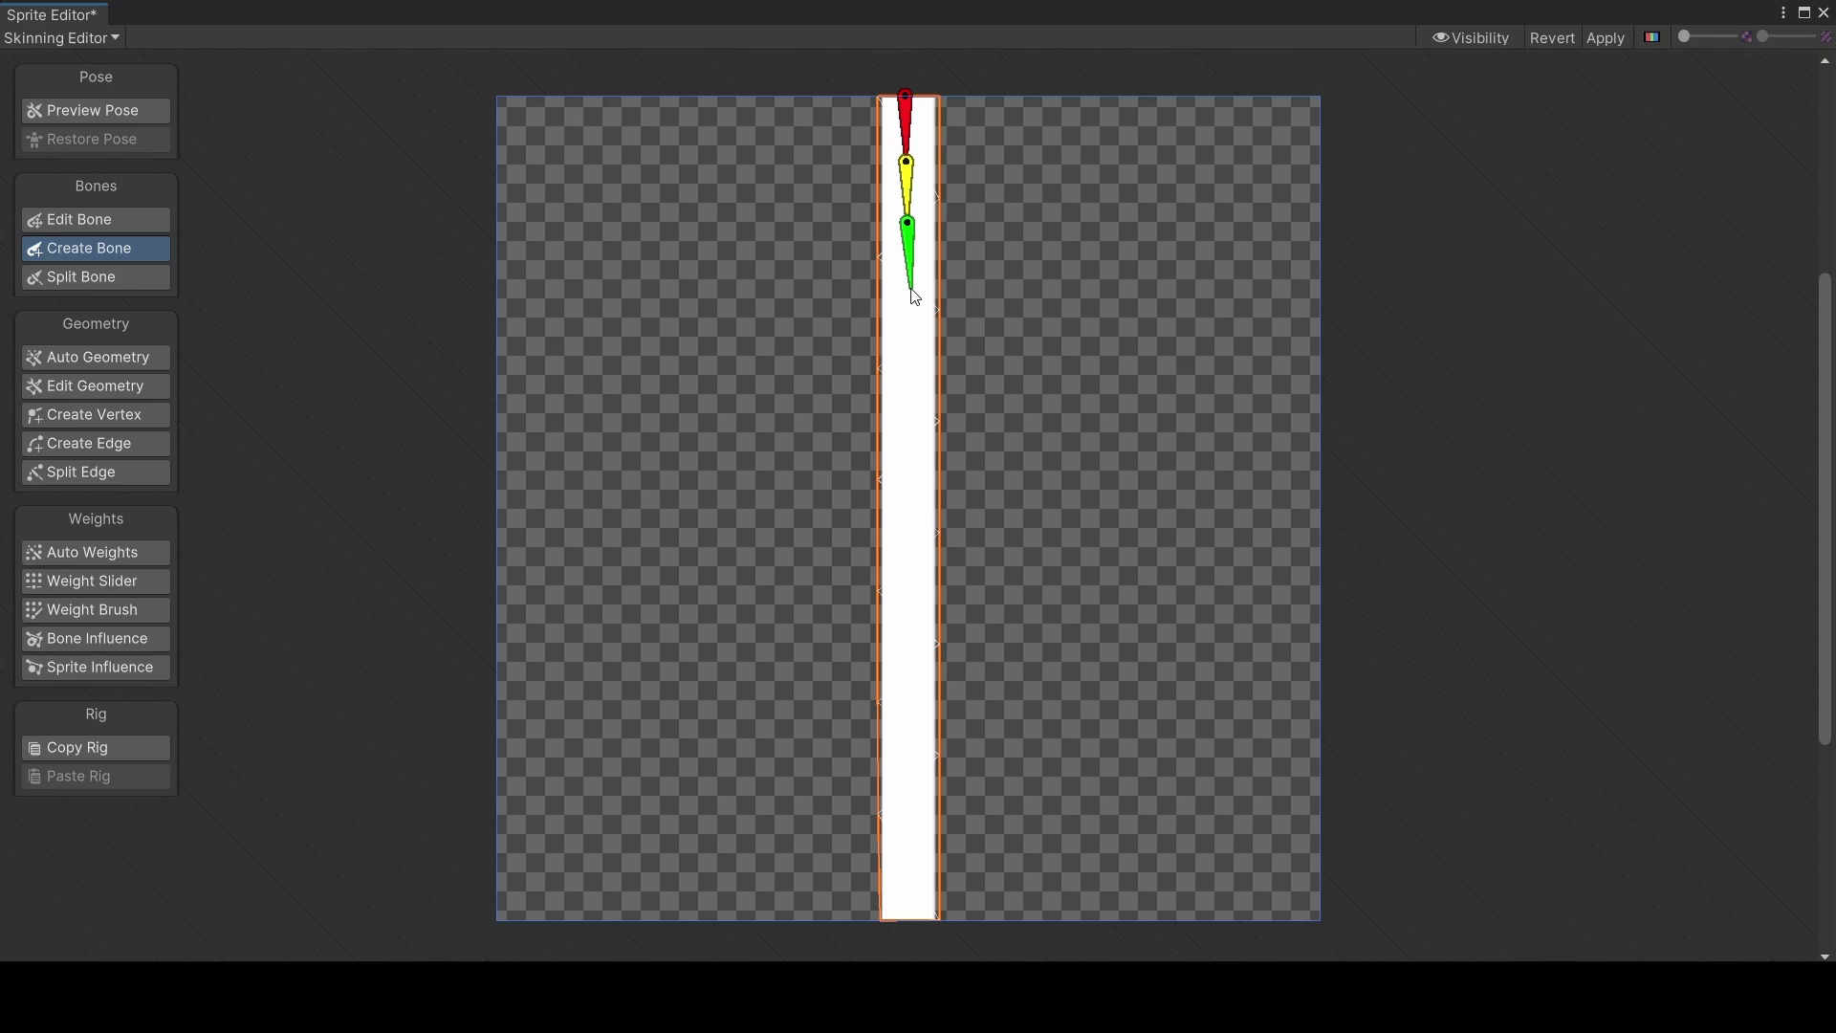
{"action": "left_click", "coordinate": [907, 285]}
{"action": "left_click", "coordinate": [906, 346]}
{"action": "left_click", "coordinate": [907, 412]}
{"action": "left_click", "coordinate": [906, 468]}
{"action": "left_click", "coordinate": [907, 533]}
{"action": "left_click", "coordinate": [906, 596]}
{"action": "left_click", "coordinate": [907, 653]}
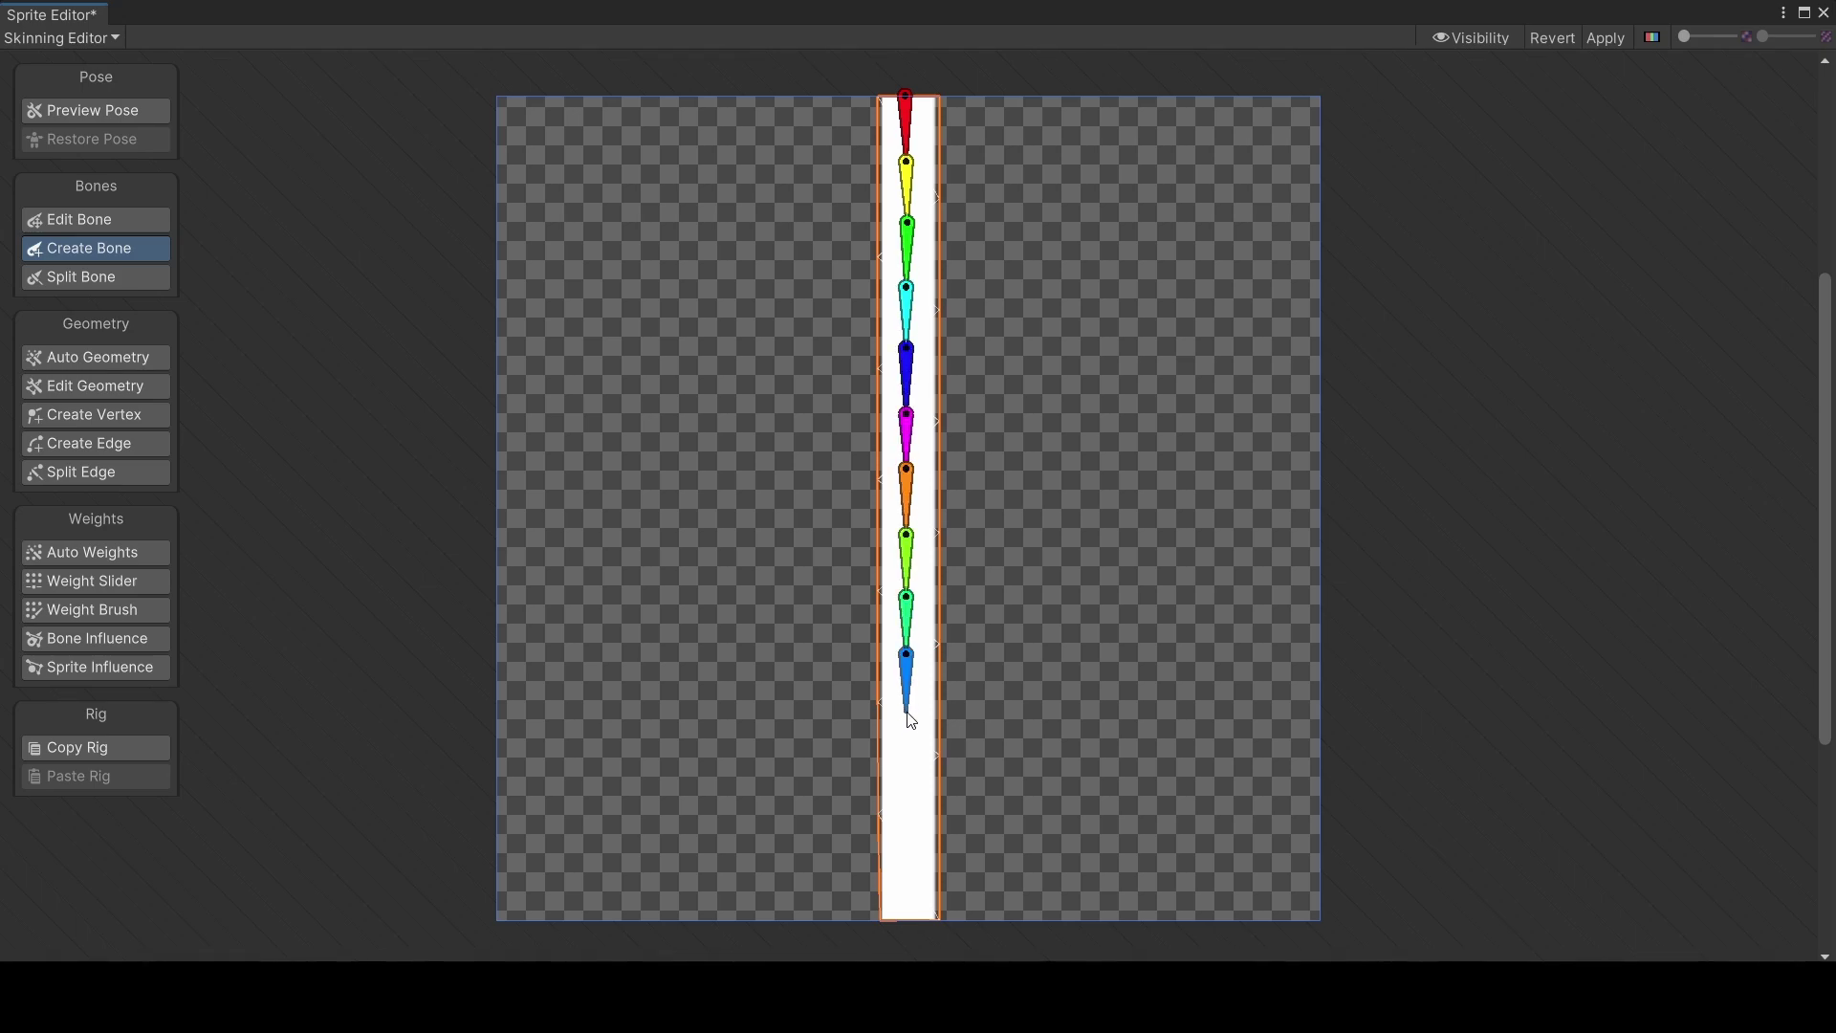
{"action": "left_click", "coordinate": [906, 709]}
{"action": "left_click", "coordinate": [906, 763]}
{"action": "left_click", "coordinate": [910, 824]}
{"action": "left_click", "coordinate": [909, 921]}
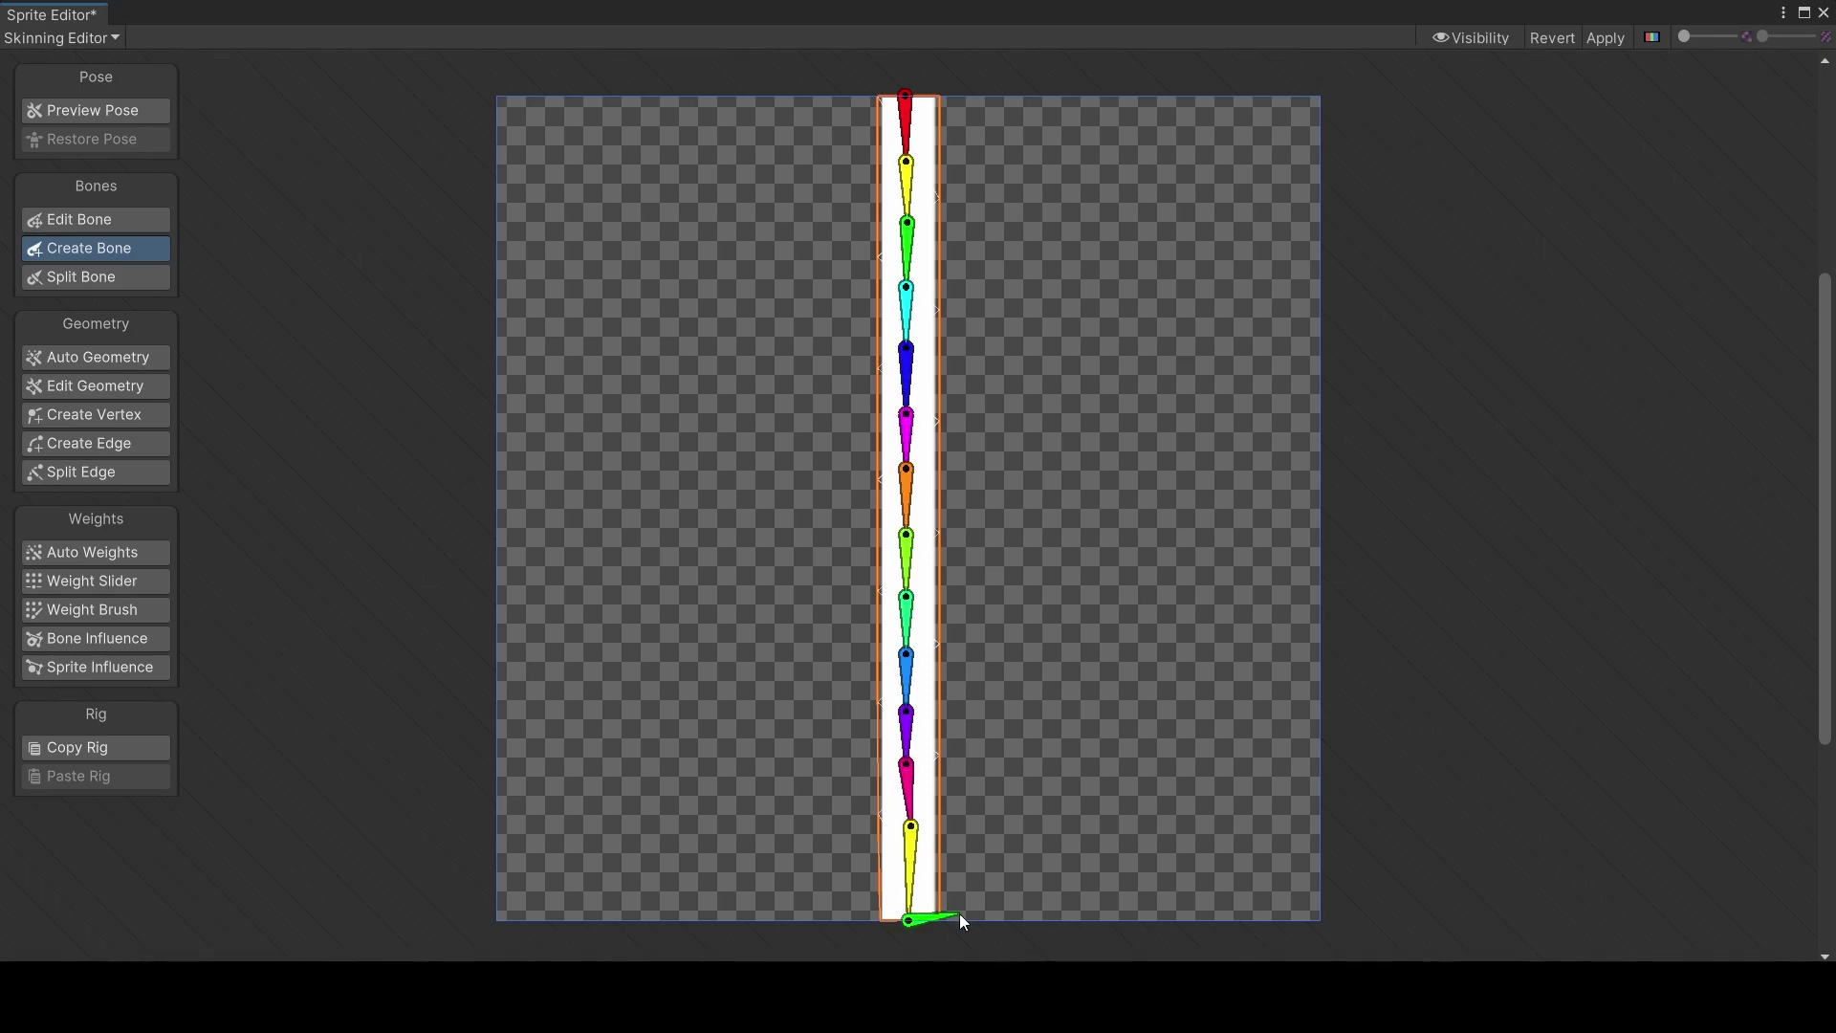
{"action": "right_click", "coordinate": [1046, 820]}
- Even out the lengths of the lower bones by moving their joints down along the line
{"action": "left_click", "coordinate": [905, 794]}
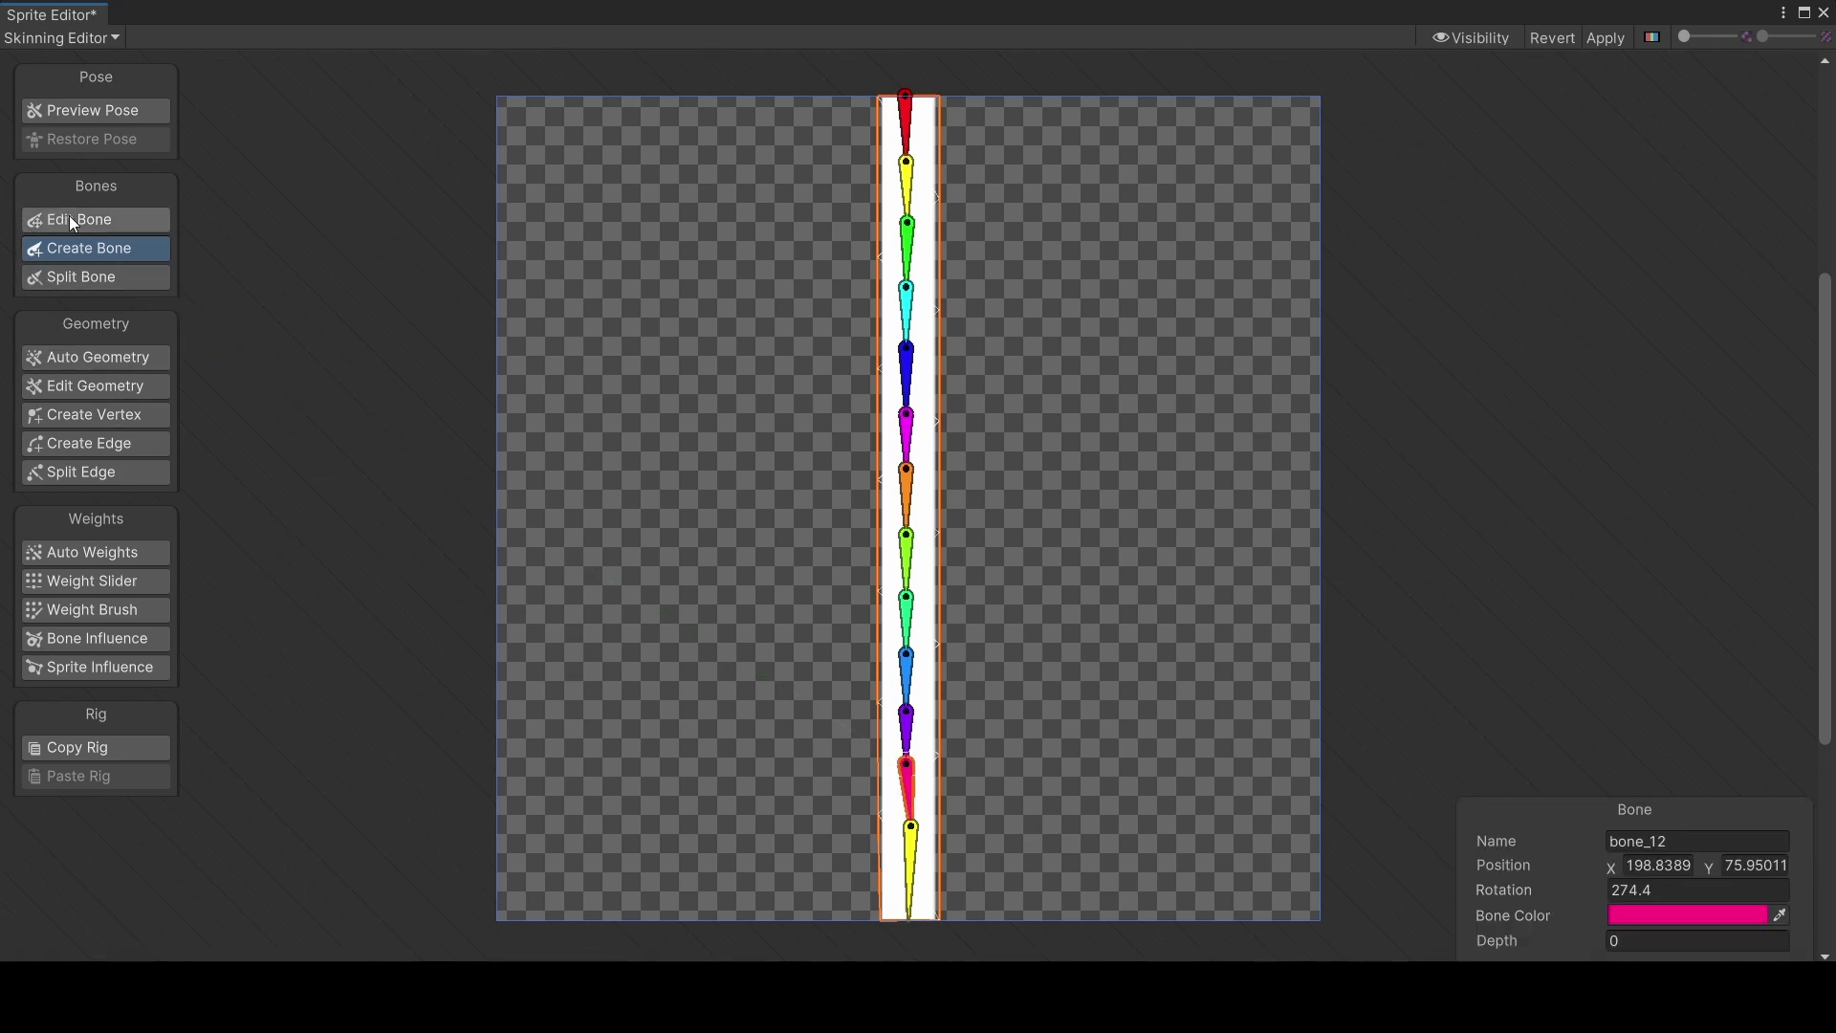
{"action": "left_click", "coordinate": [124, 220]}
{"action": "left_click_drag", "start_coordinate": [915, 825], "coordinate": [915, 848]}
{"action": "left_click", "coordinate": [908, 798]}
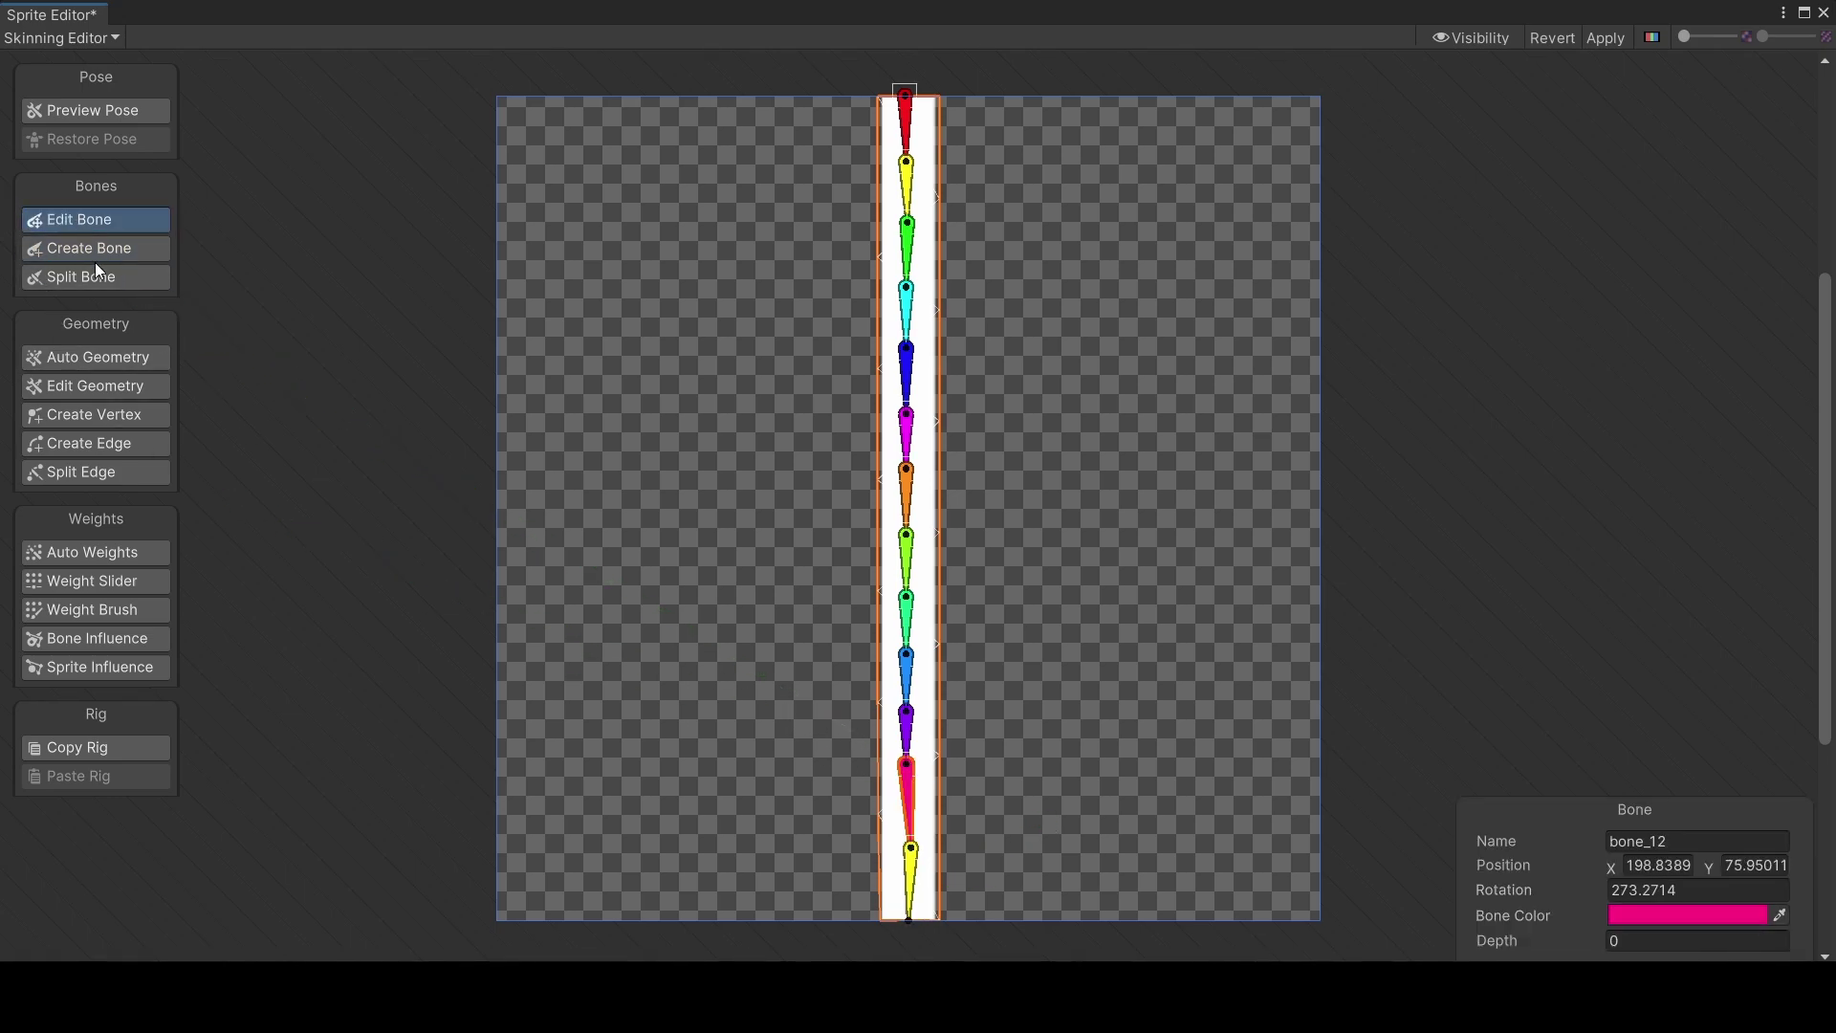
{"action": "left_click", "coordinate": [907, 735]}
{"action": "left_click_drag", "start_coordinate": [911, 766], "coordinate": [912, 787]}
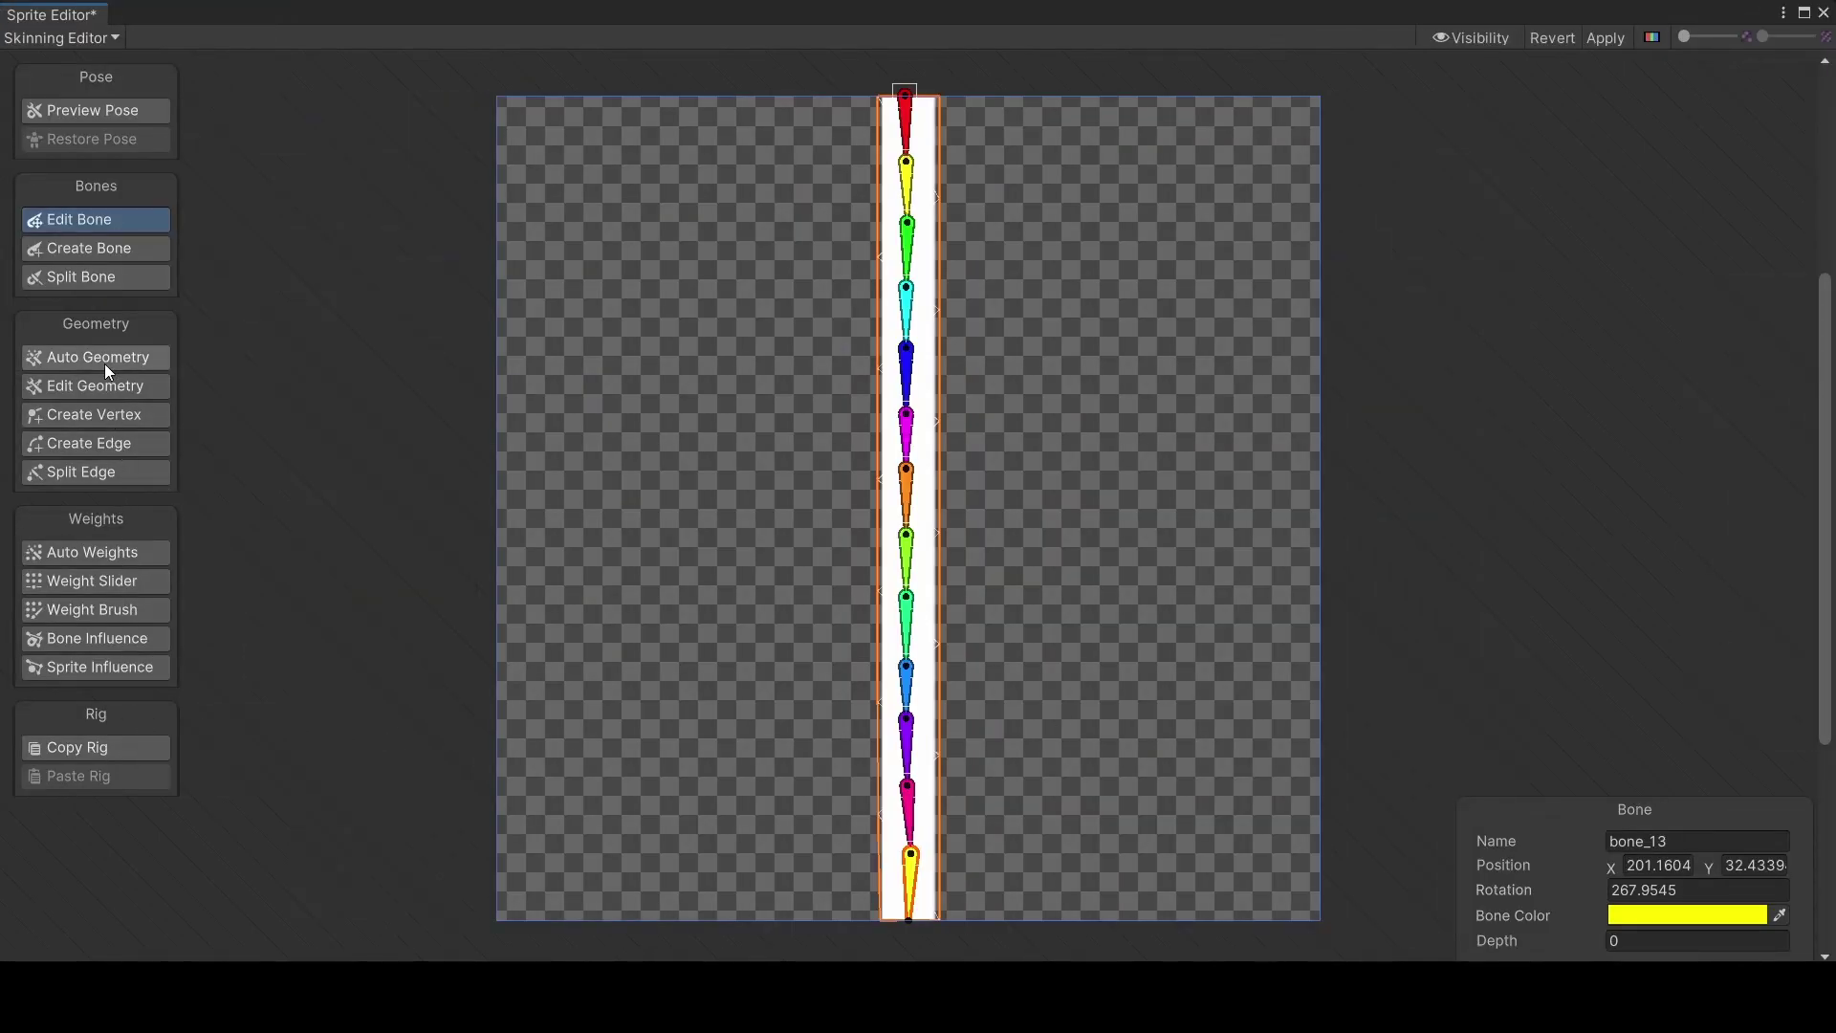
- Auto-generate geometry with weights for the line sprite, using Outline Detail 72, Alpha Tolerance 0 and Subdivide 24
{"action": "left_click", "coordinate": [105, 362]}
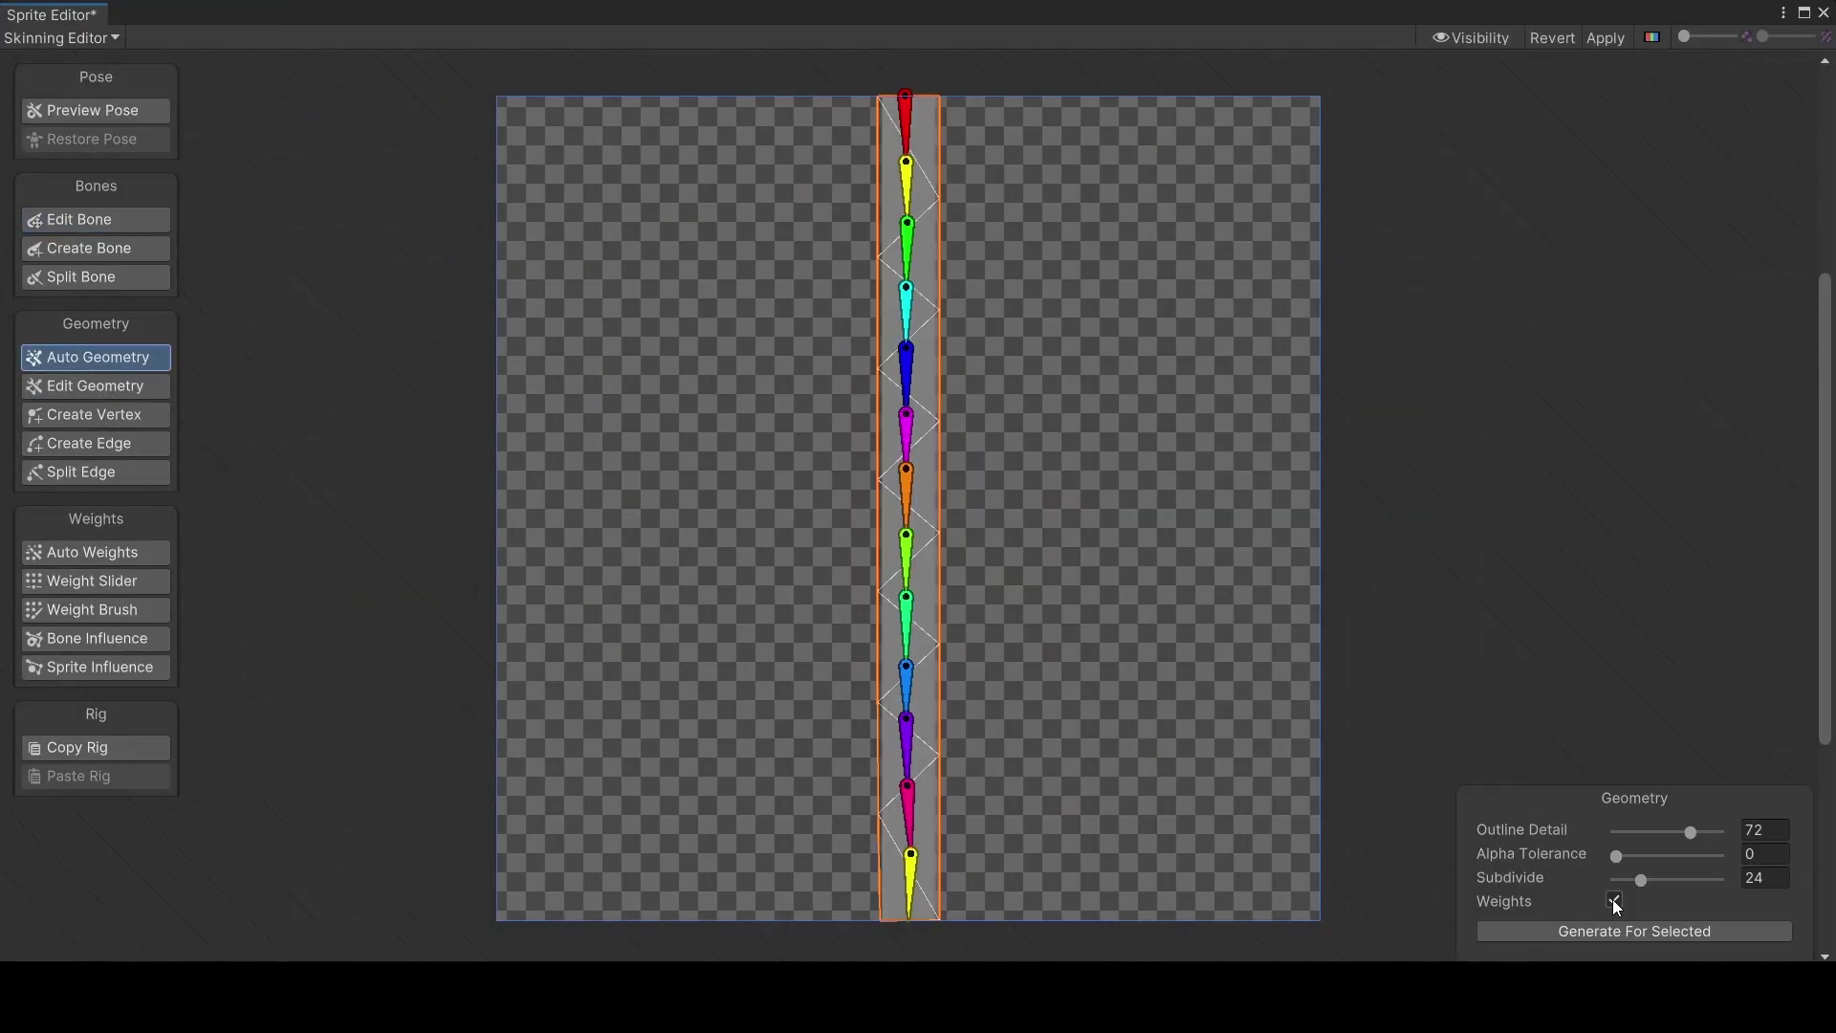
{"action": "left_click", "coordinate": [1612, 932]}
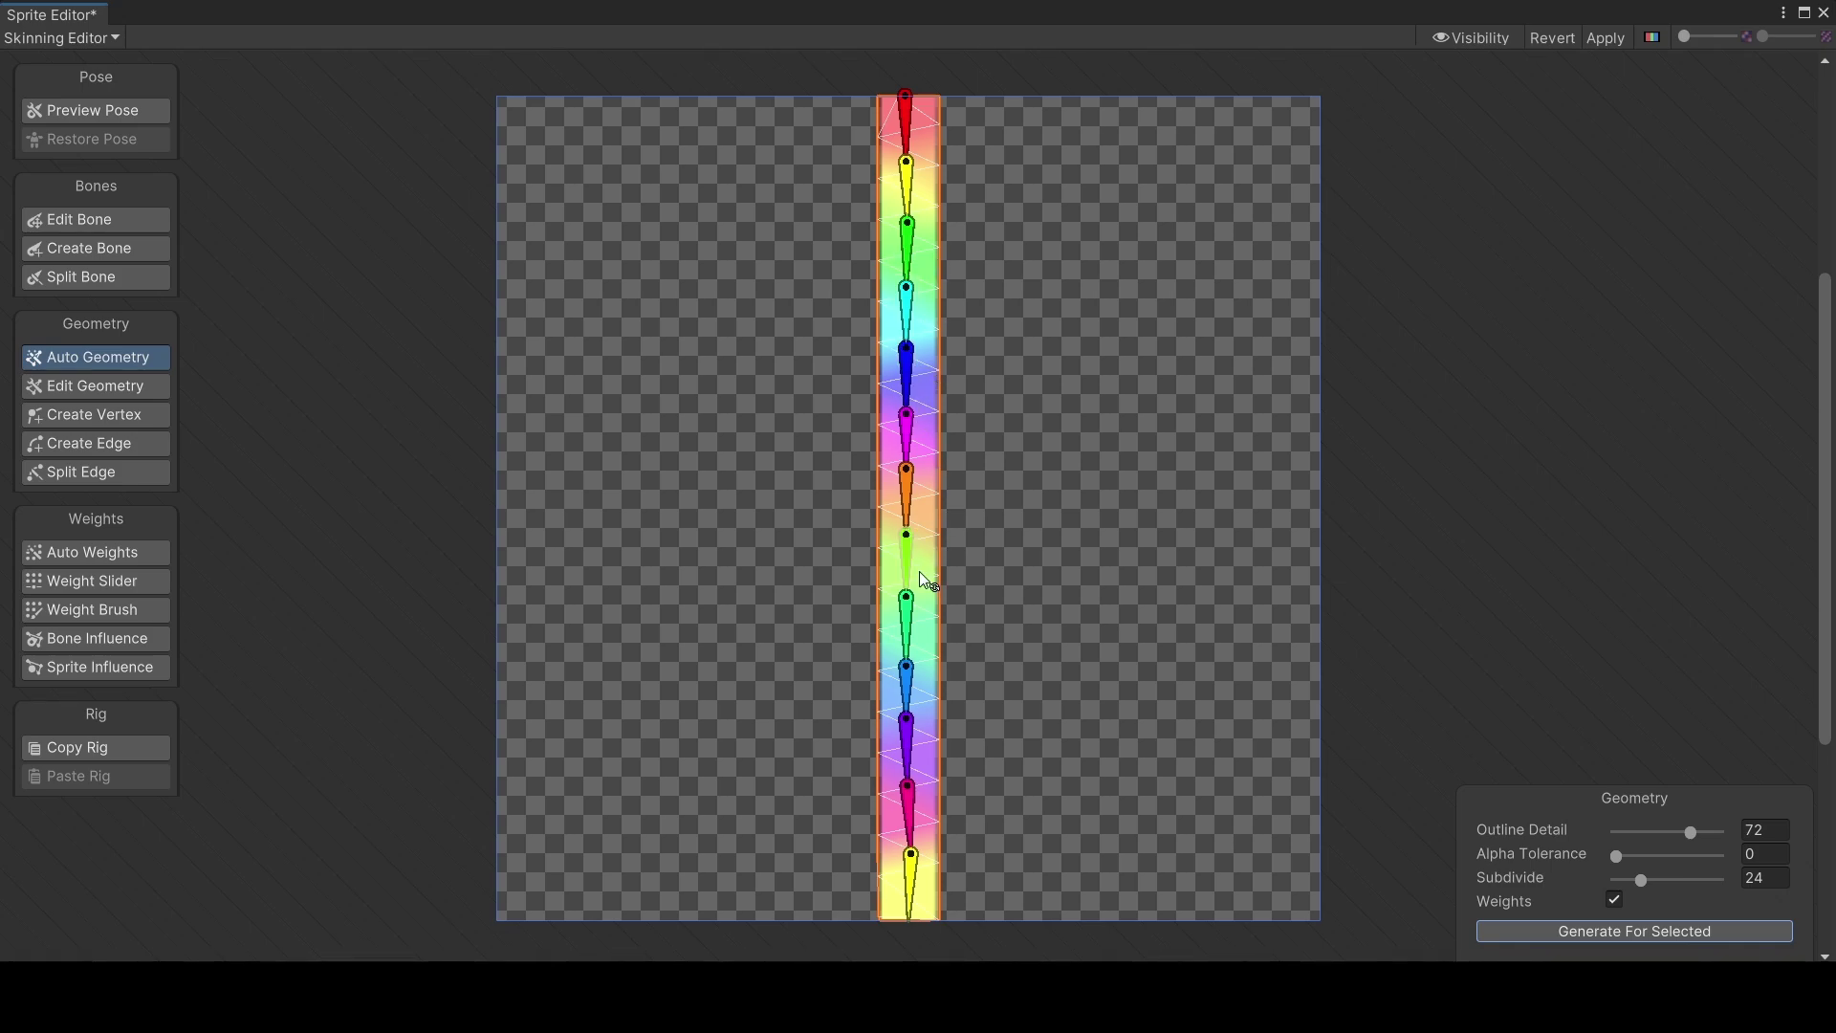
- Test the weights by bending two bones in the middle of the line, and undo both bends
{"action": "left_click_drag", "start_coordinate": [907, 566], "coordinate": [871, 585]}
{"action": "left_click_drag", "start_coordinate": [906, 413], "coordinate": [944, 400]}
{"action": "key", "text": "ctrl+z"}
{"action": "key", "text": "ctrl+z"}
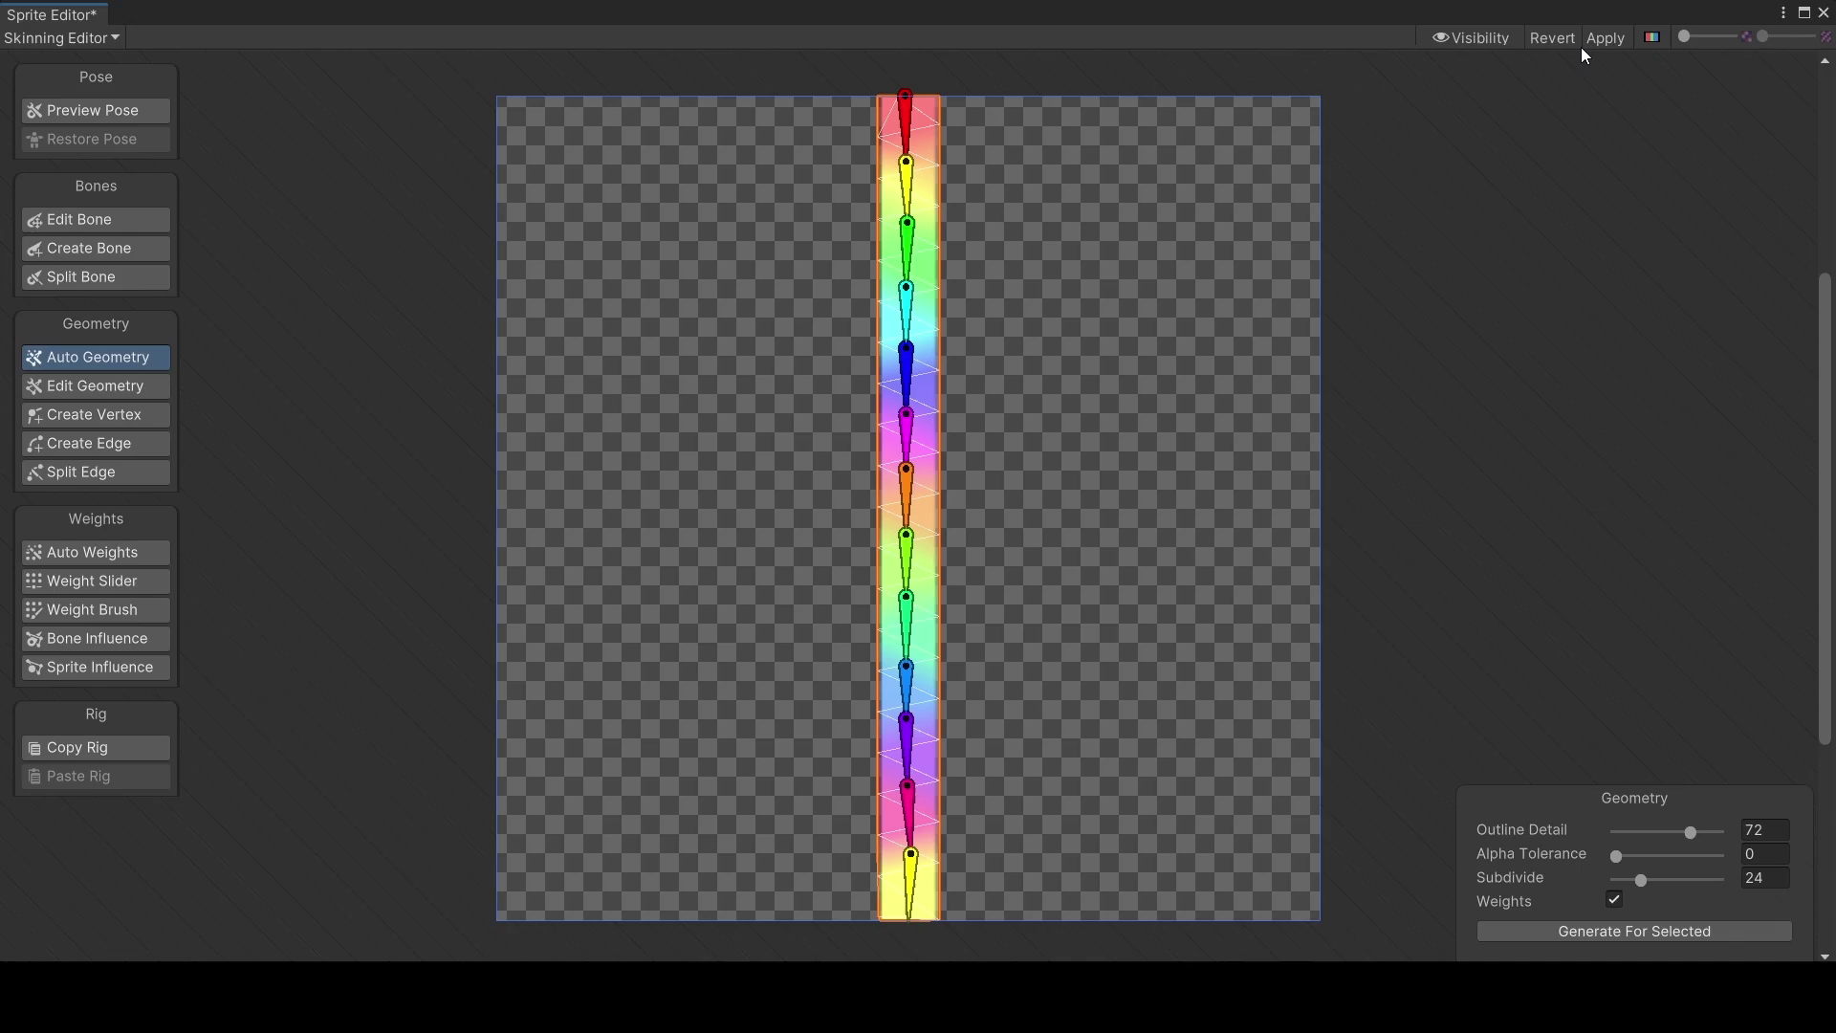
- Apply the rig, close the Sprite Editor and place the long white line sprite in the scene beneath the upper platform
{"action": "left_click", "coordinate": [1606, 38]}
{"action": "left_click", "coordinate": [1823, 12]}
{"action": "left_click_drag", "start_coordinate": [1161, 585], "coordinate": [580, 364]}
{"action": "scroll", "coordinate": [585, 353], "scroll_direction": "up", "scroll_amount": 3}
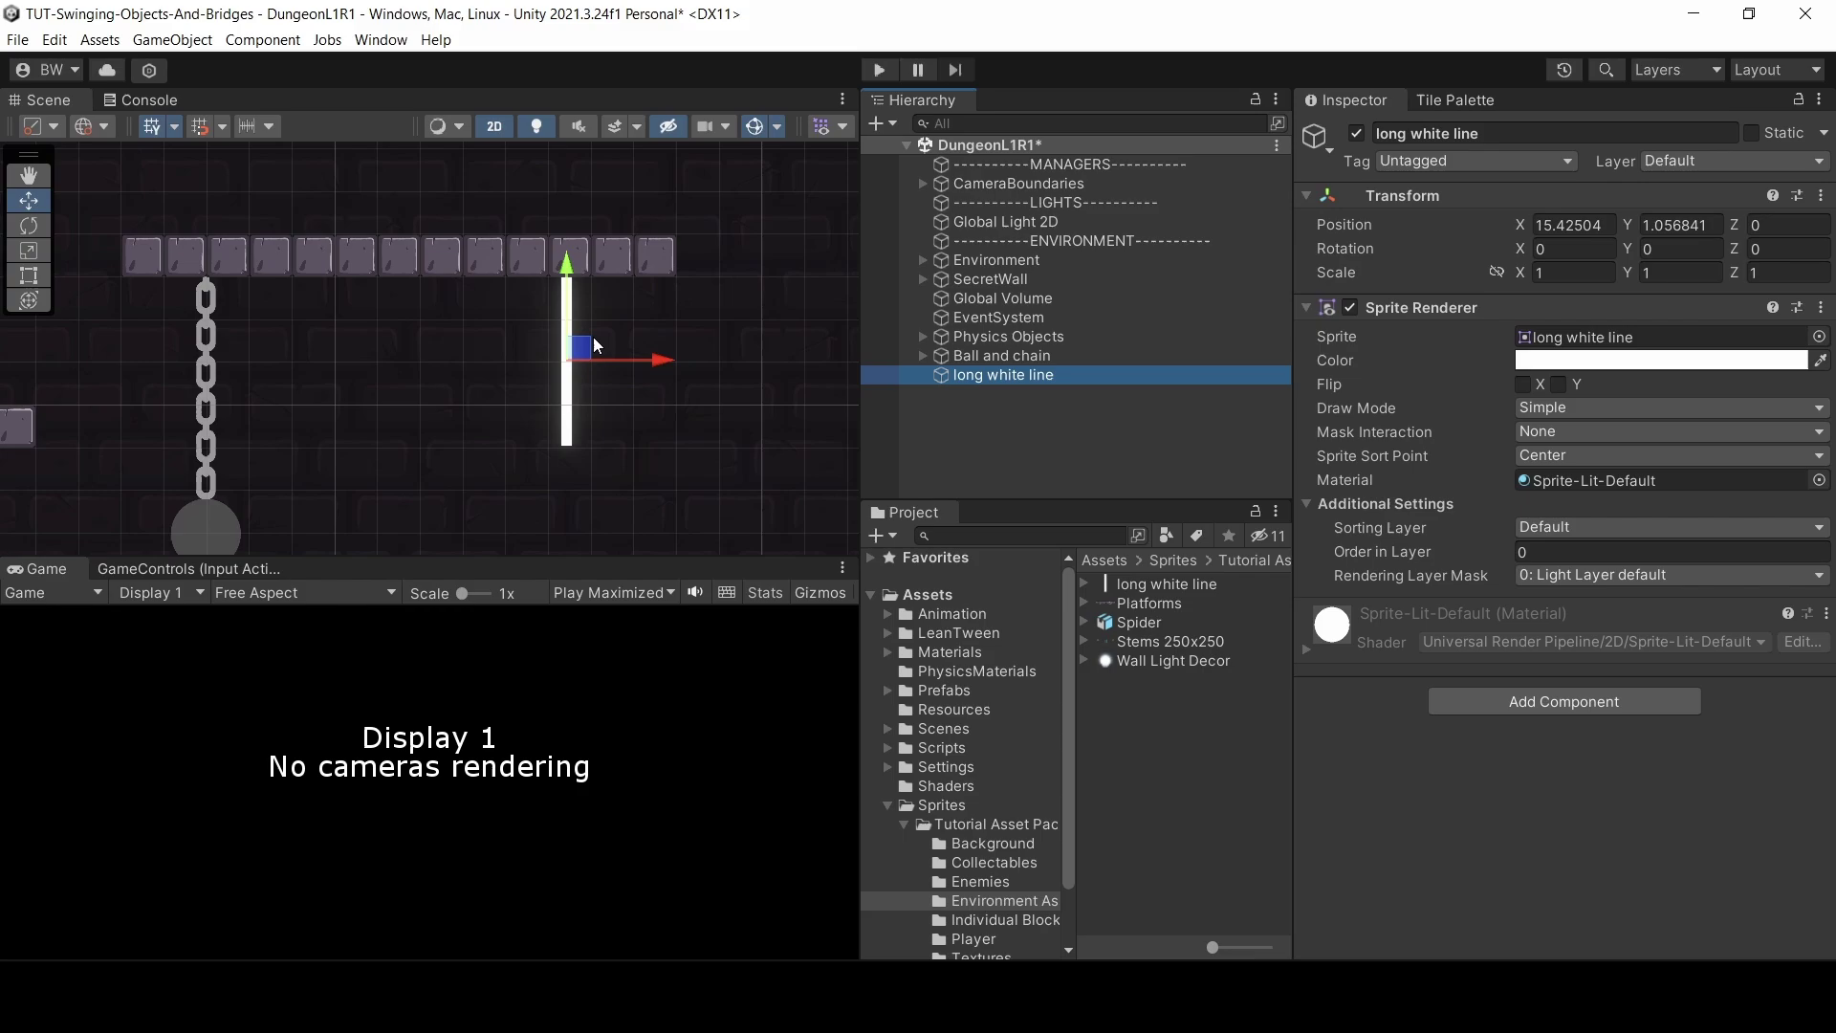
- Add a Sprite Skin component to the long white line object and create its bones
{"action": "left_click", "coordinate": [1492, 692]}
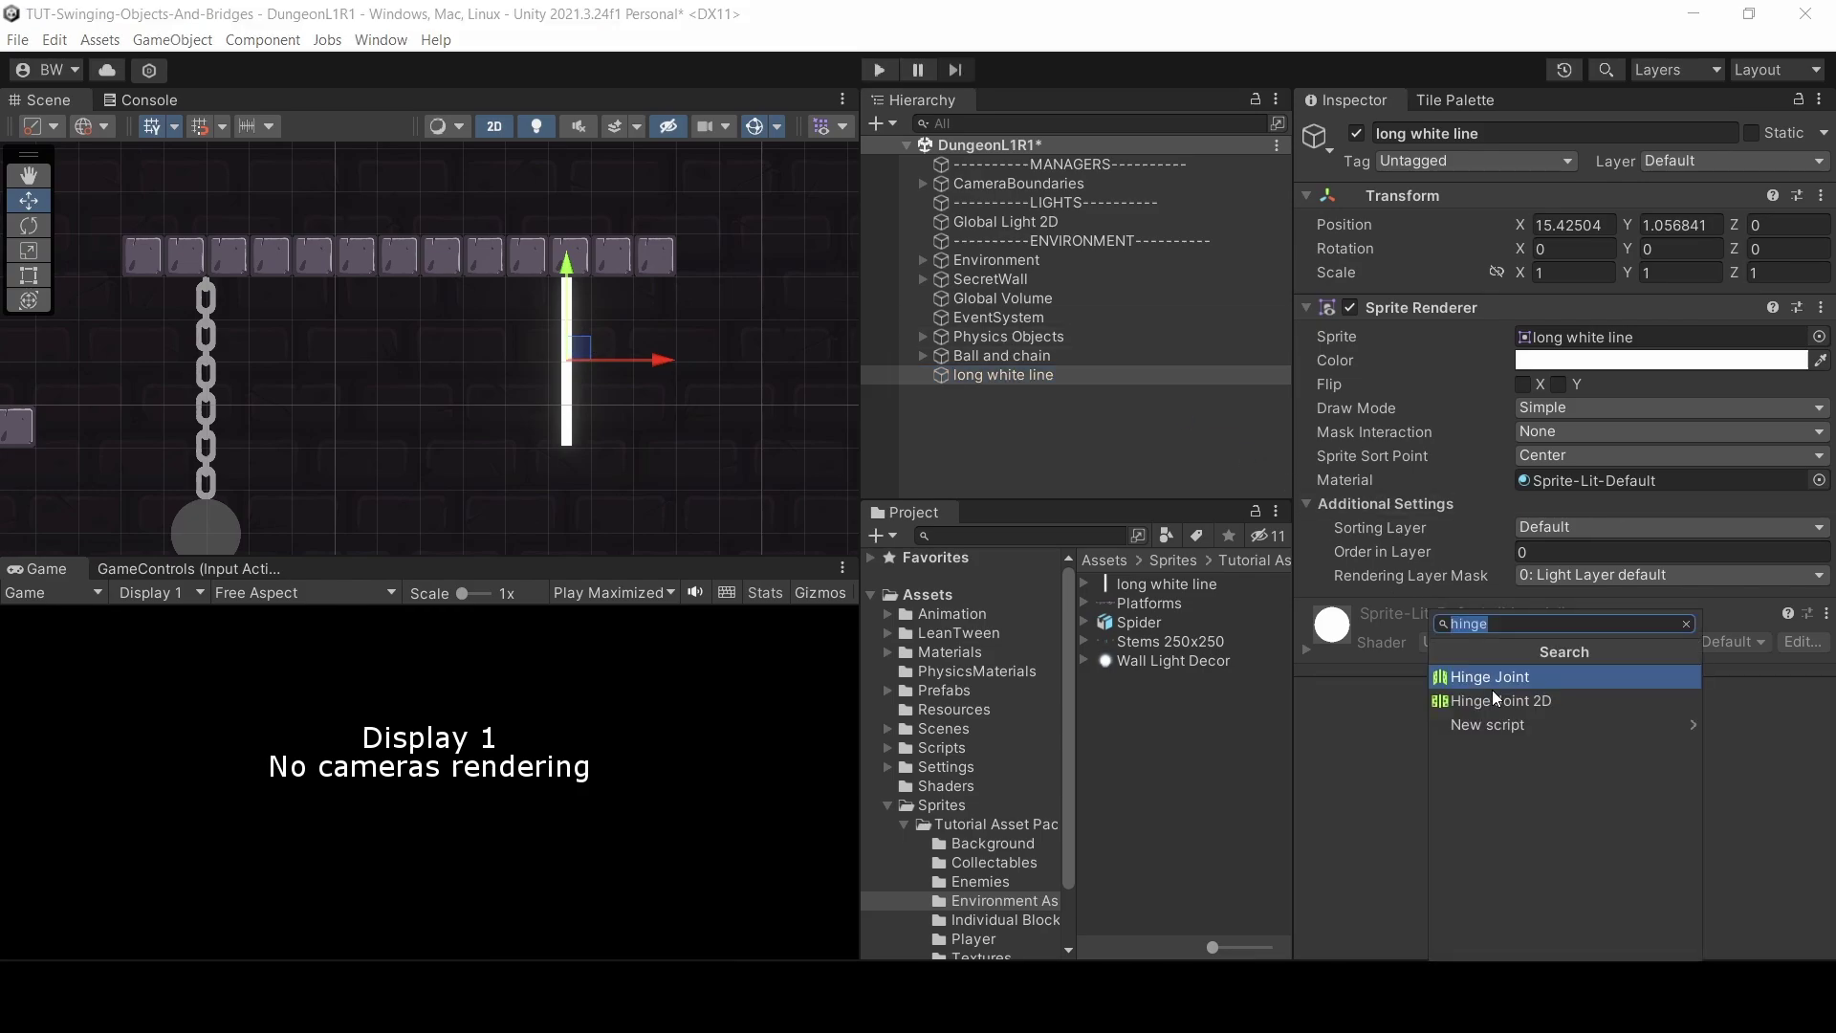
{"action": "type", "text": "sprite sk"}
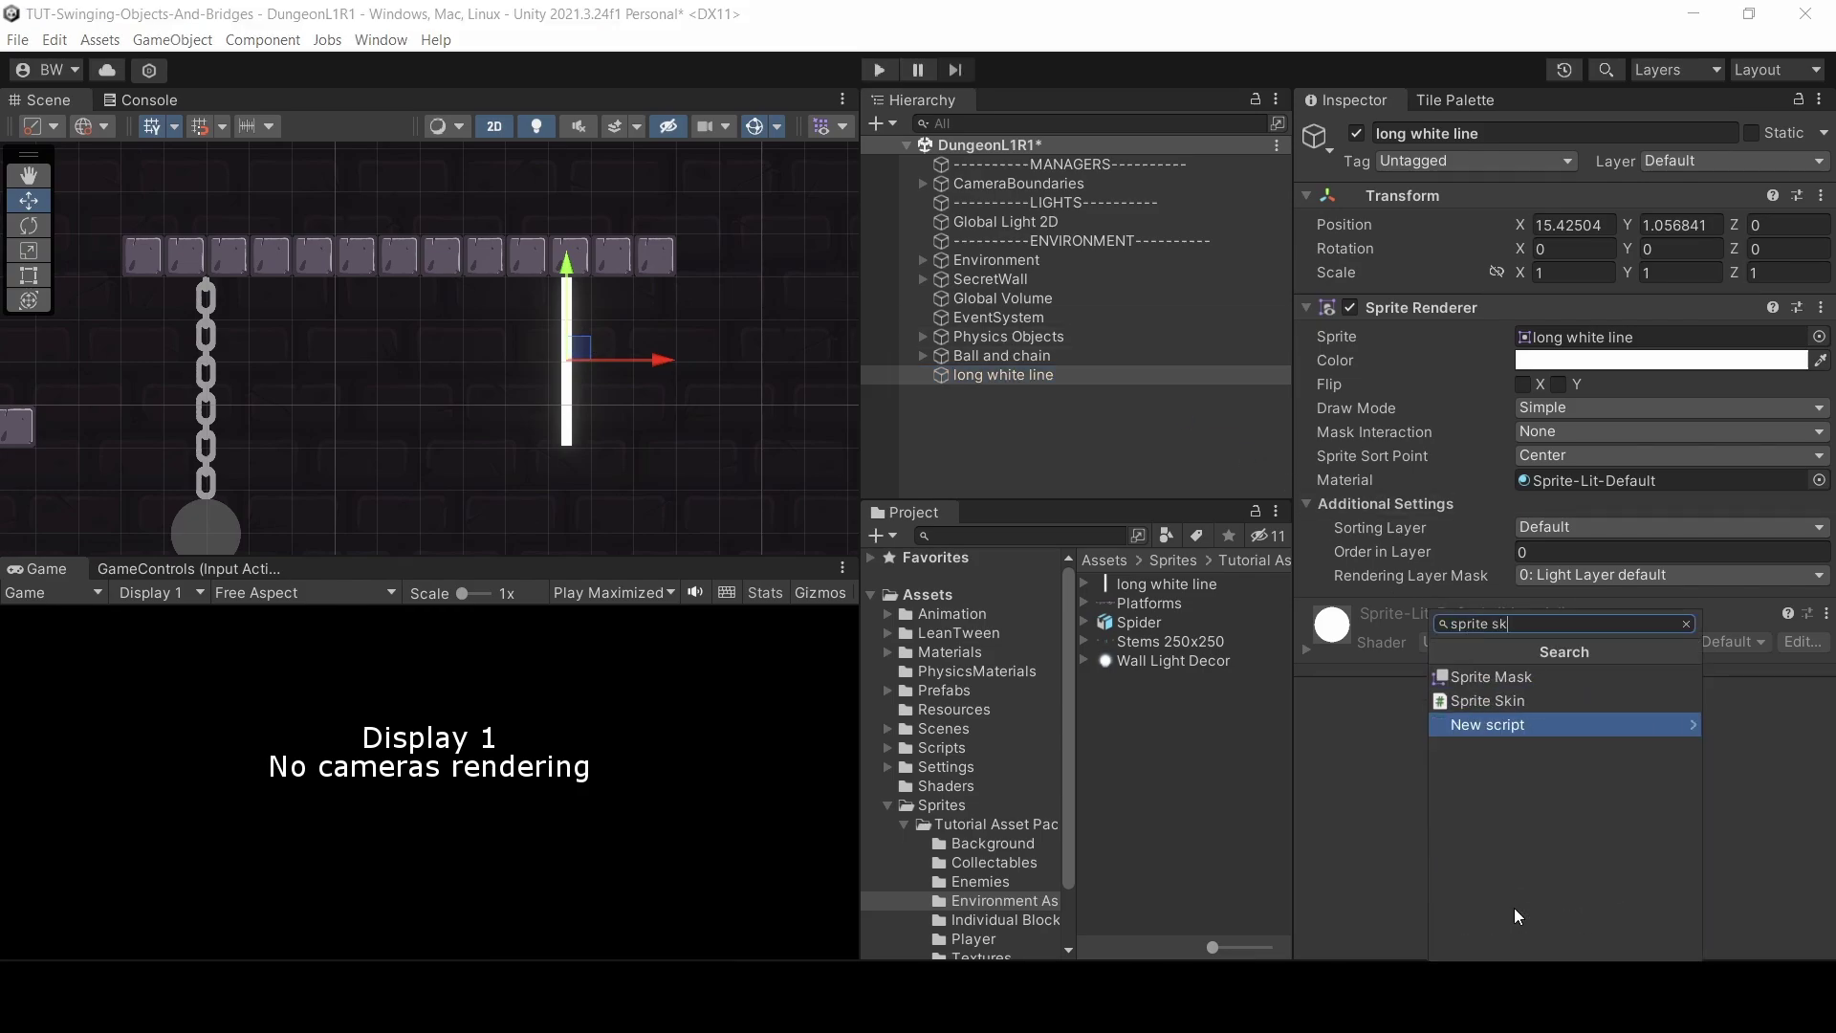
{"action": "key", "text": "Up"}
{"action": "key", "text": "Return"}
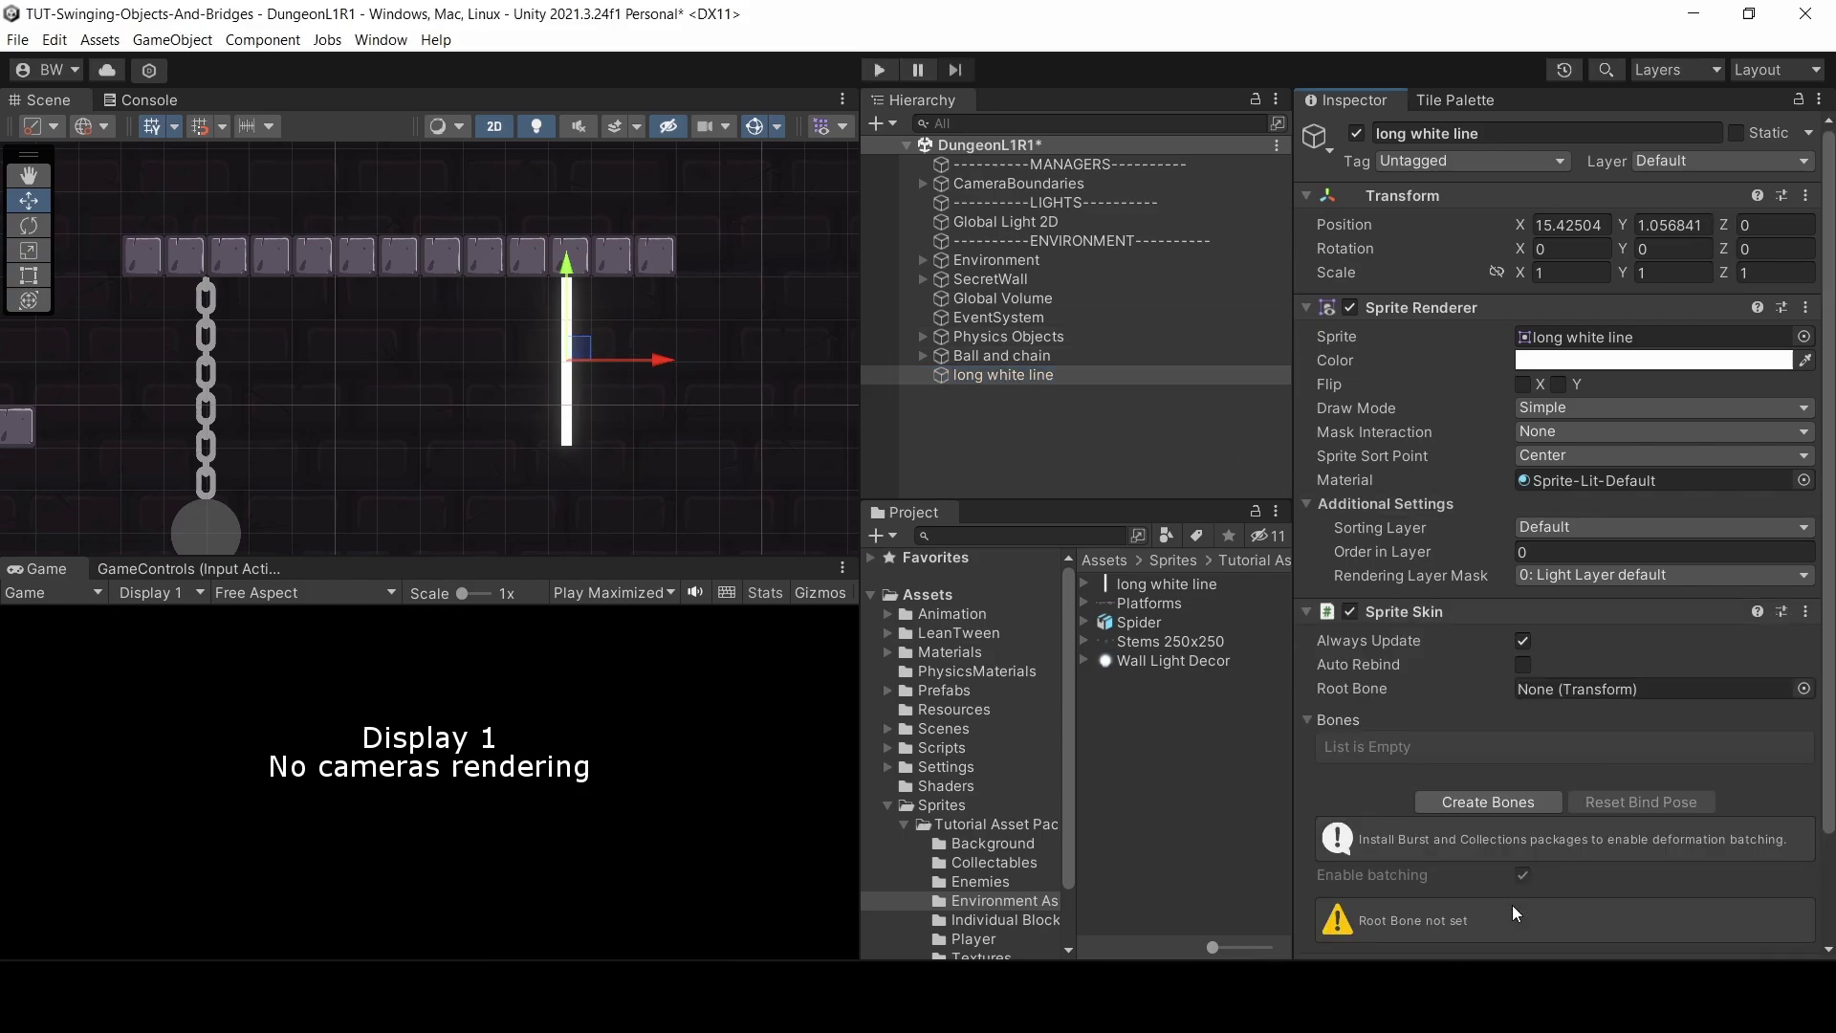
{"action": "left_click", "coordinate": [1484, 805]}
{"action": "scroll", "coordinate": [586, 330], "scroll_direction": "up", "scroll_amount": 2}
{"action": "scroll", "coordinate": [585, 330], "scroll_direction": "up", "scroll_amount": 1}
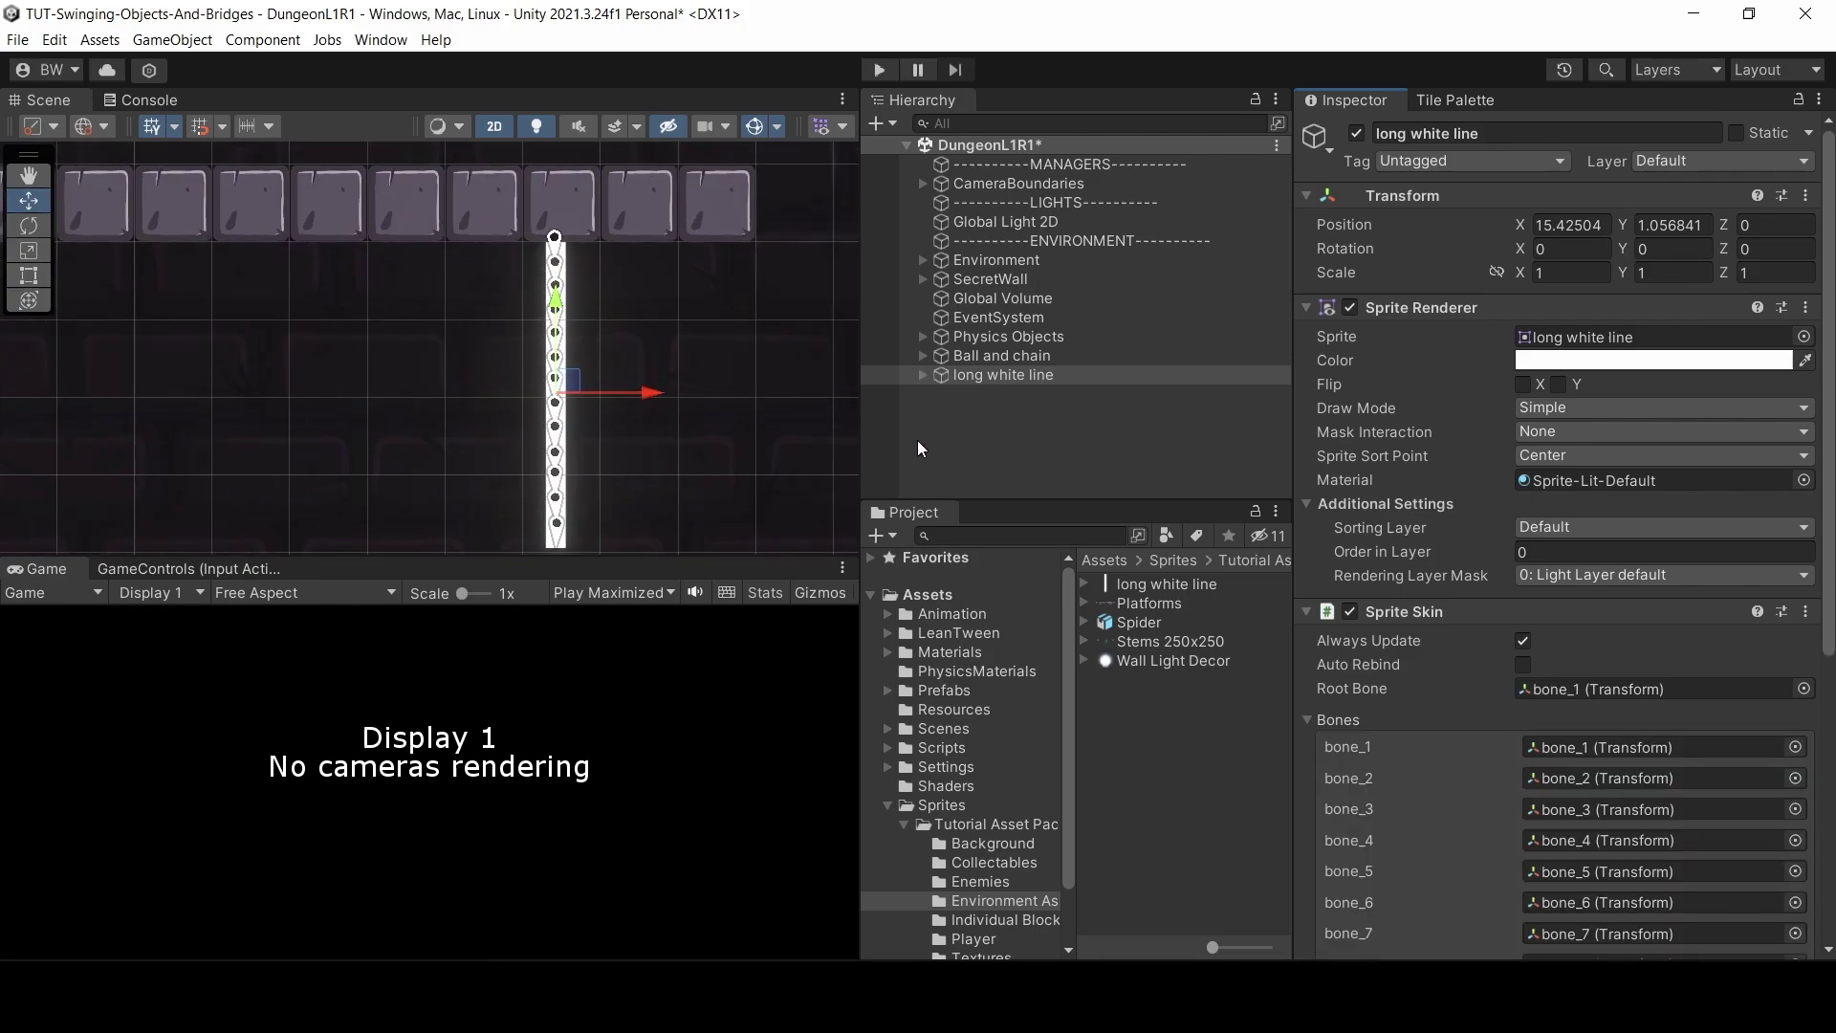
- Flatten the nested bones of long white line so that bone_1 through bone_13 are all its direct children
{"action": "left_click", "coordinate": [922, 375], "text": "alt"}
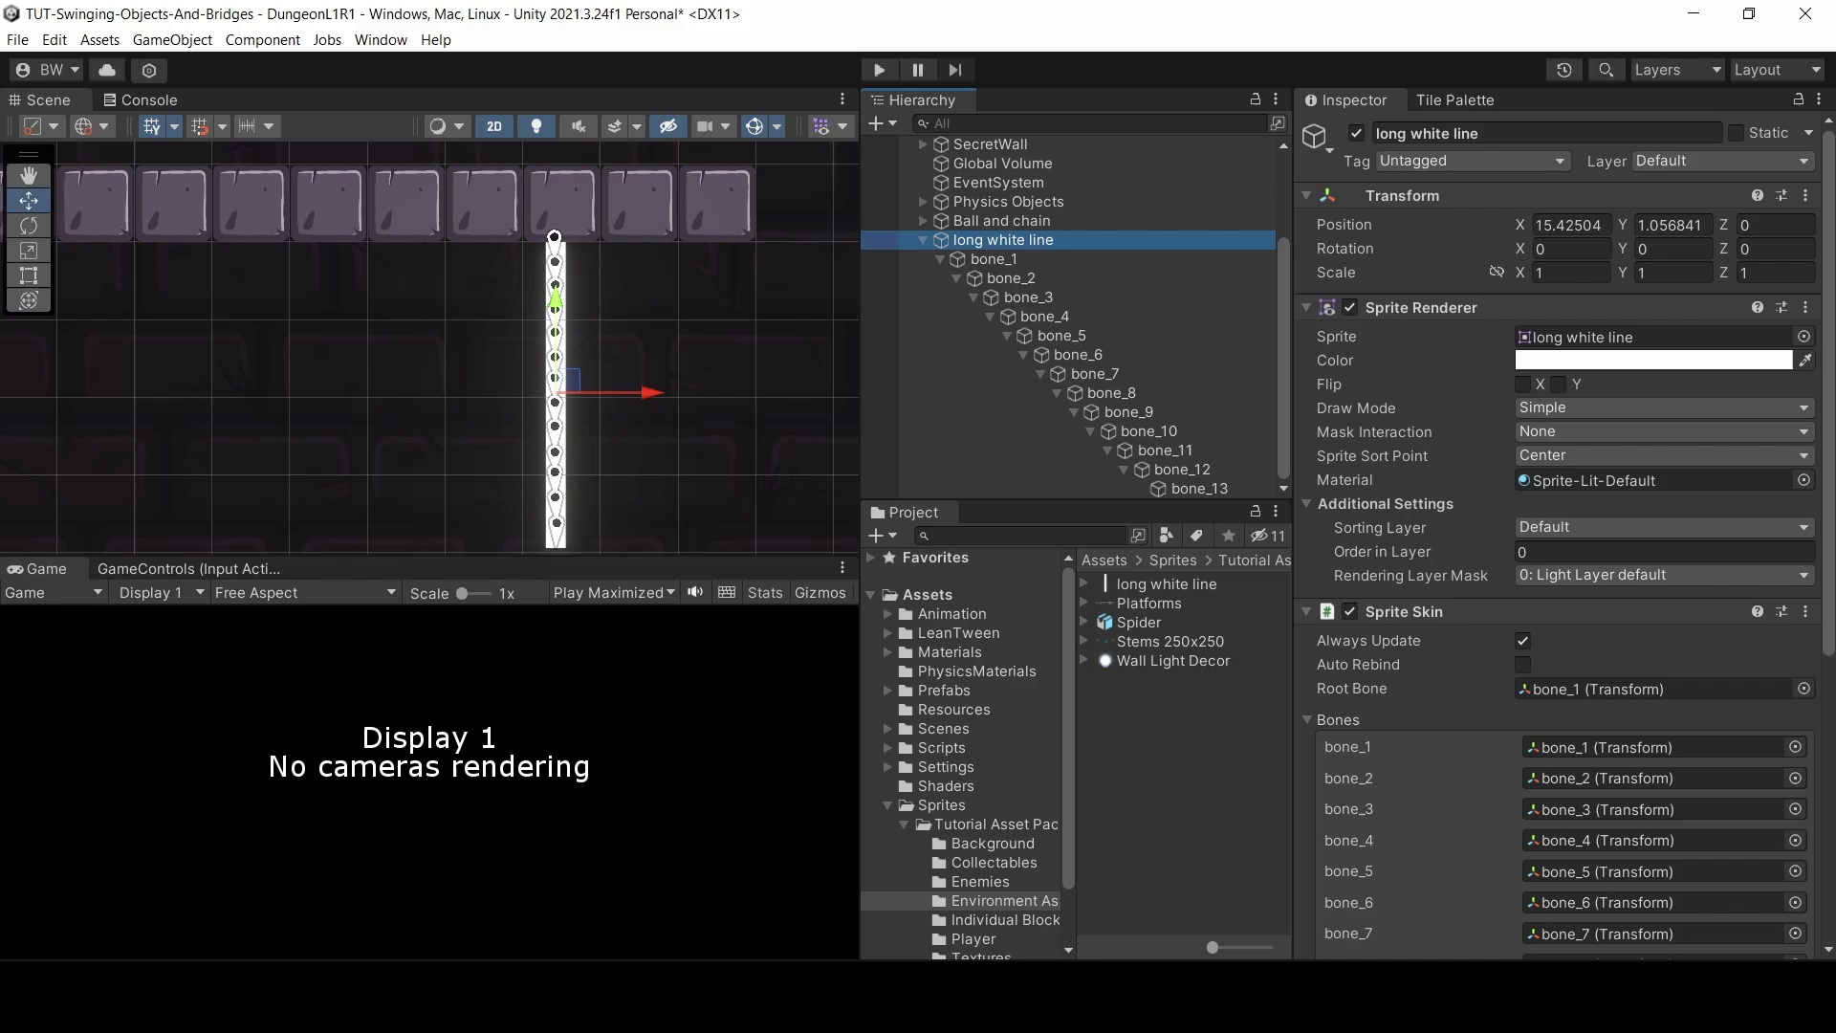
{"action": "left_click", "coordinate": [1190, 487]}
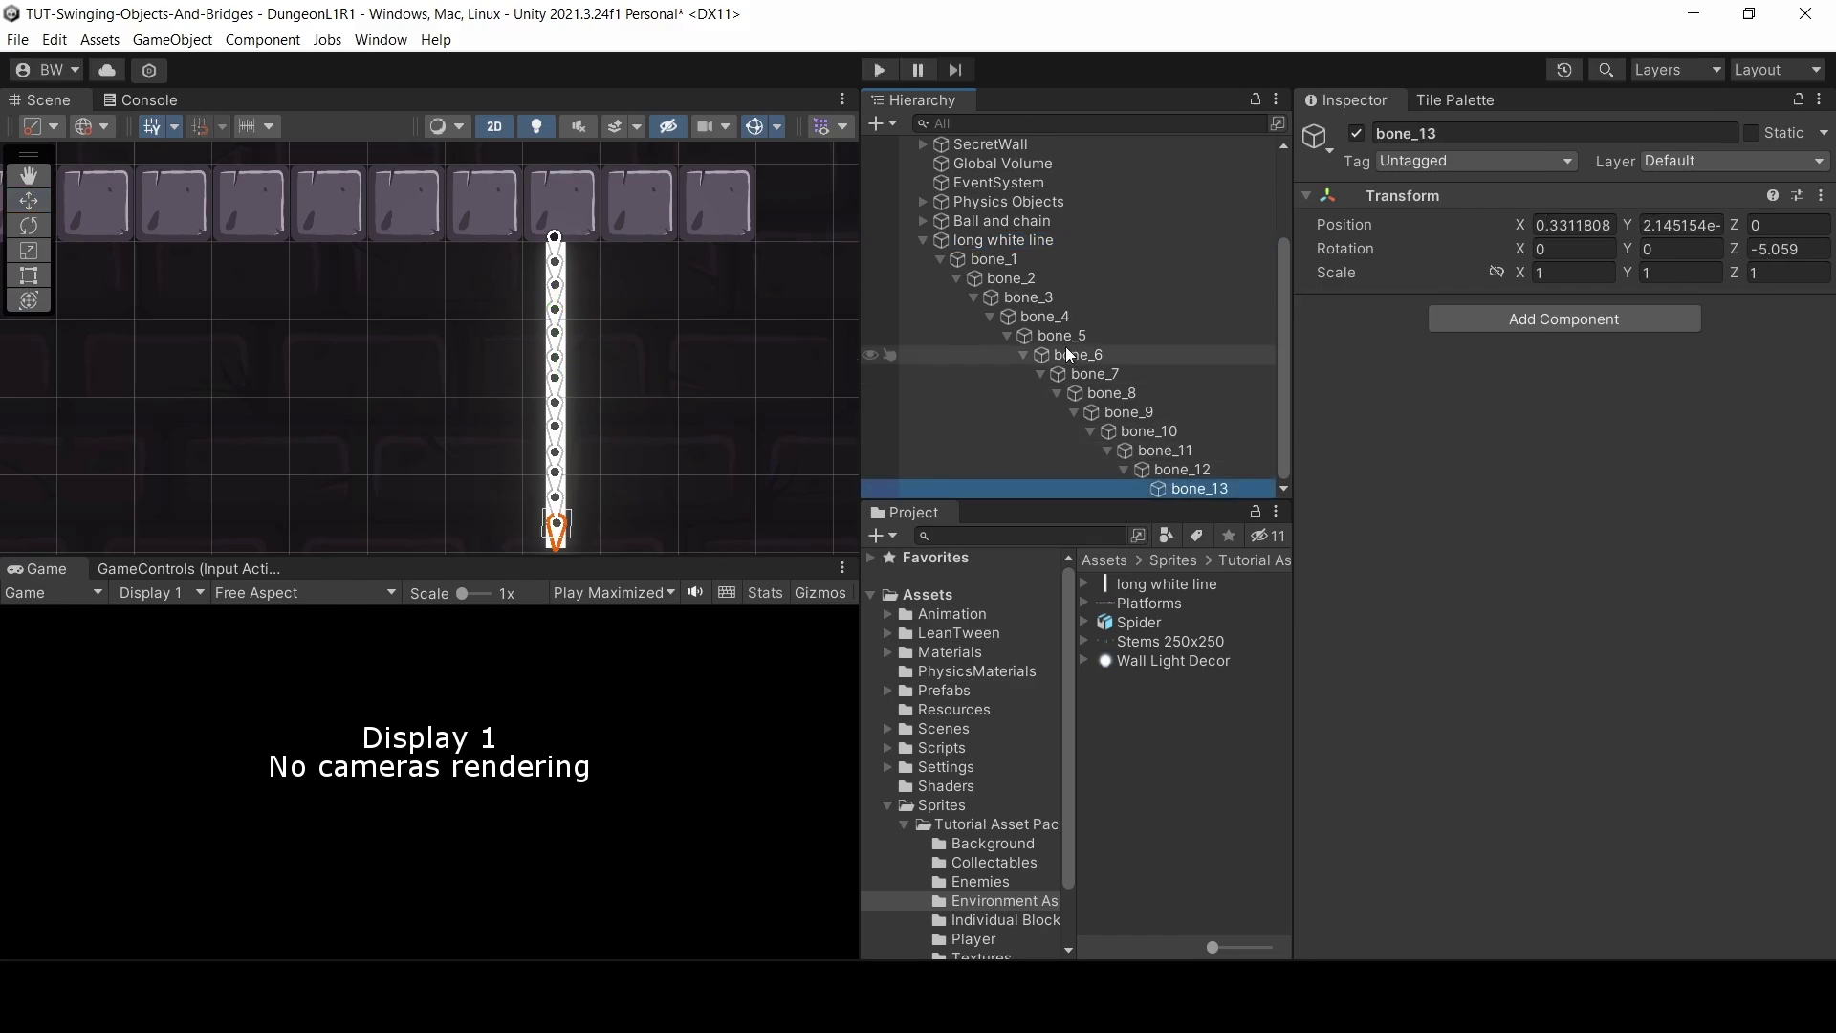
{"action": "left_click", "coordinate": [996, 258], "text": "shift"}
{"action": "left_click_drag", "start_coordinate": [977, 237], "coordinate": [978, 237]}
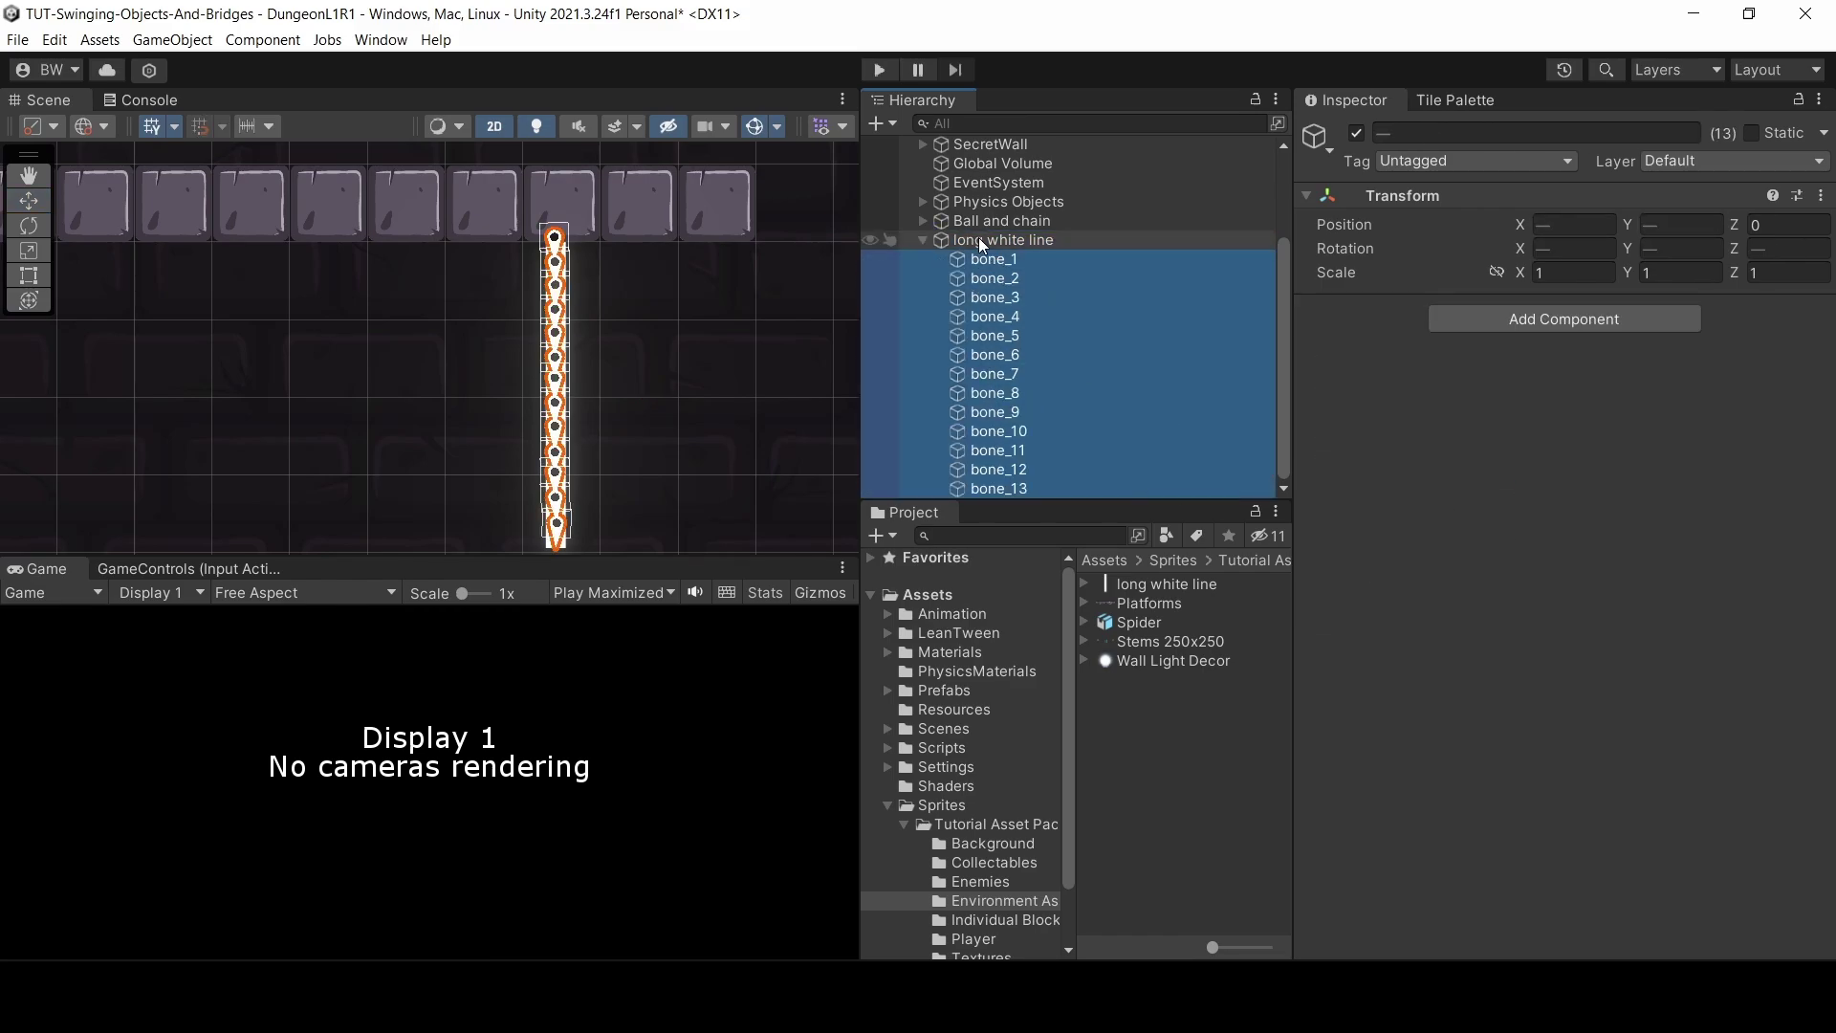
- Create an empty child named Anchor under long white line and place it above bone_1 in the hierarchy
{"action": "left_click", "coordinate": [978, 237]}
{"action": "right_click", "coordinate": [978, 241]}
{"action": "left_click", "coordinate": [1099, 505]}
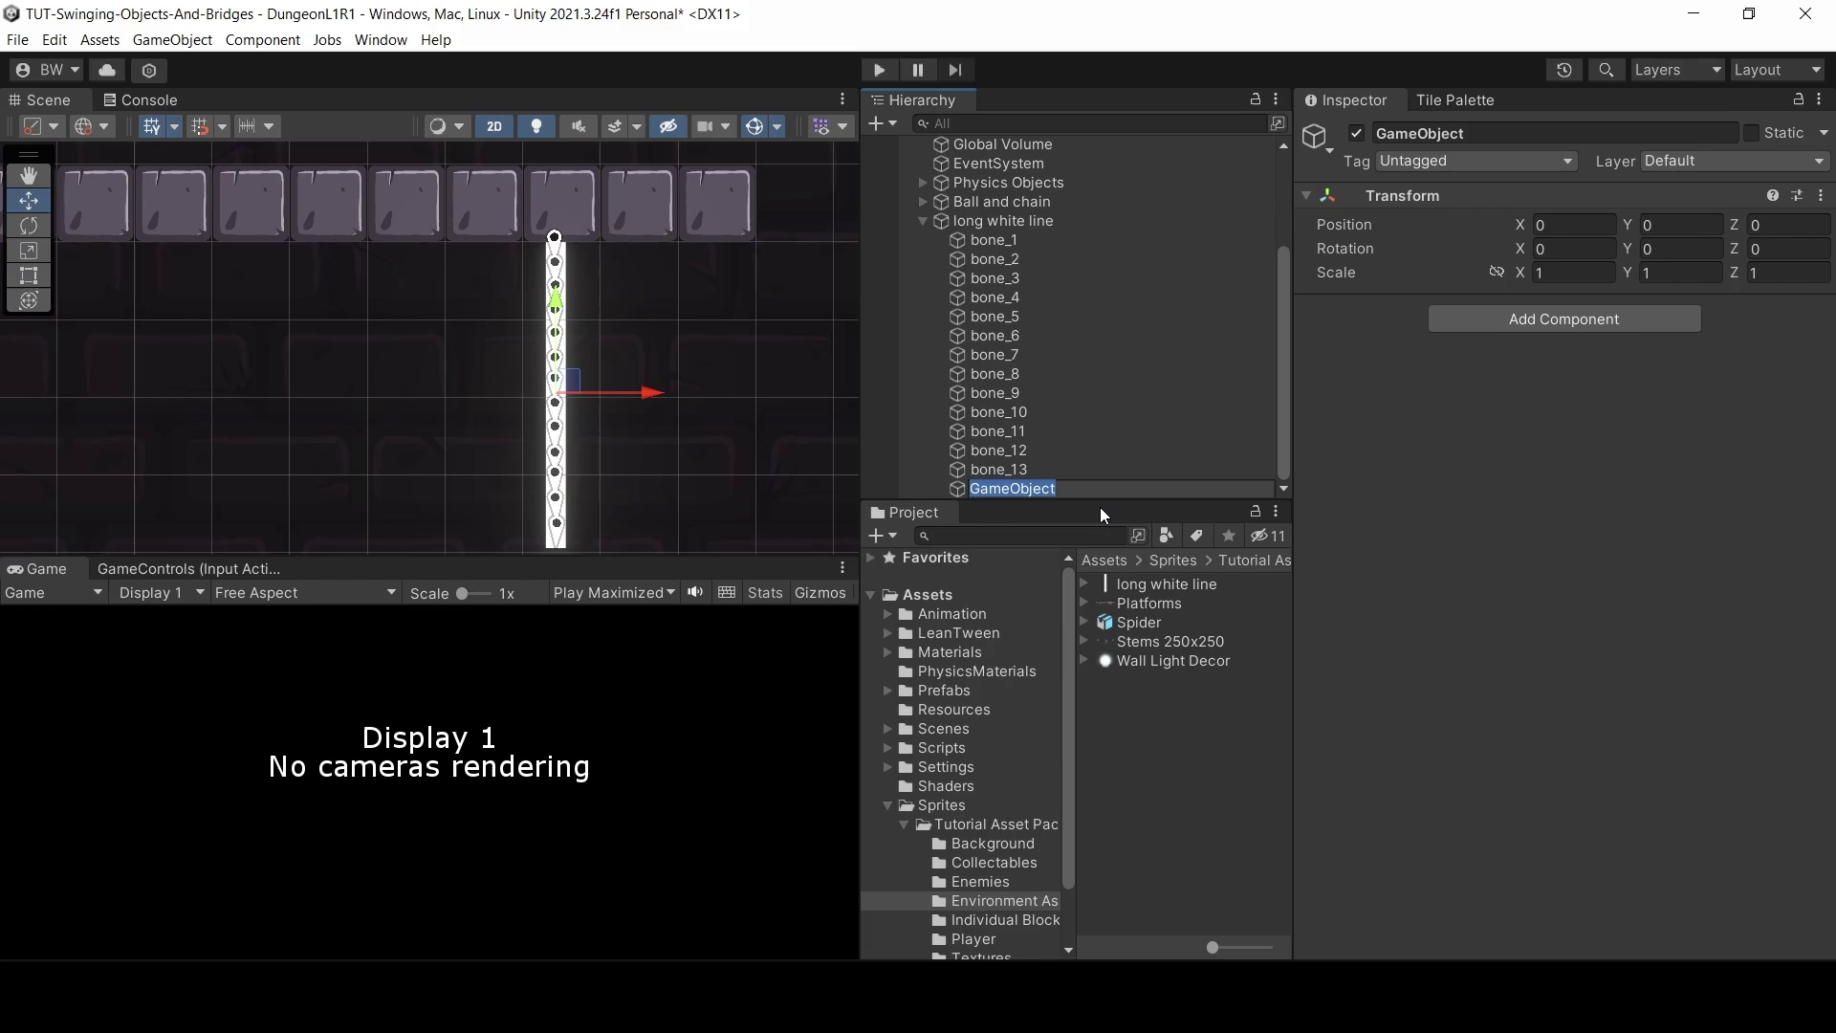
{"action": "type", "text": "Anchor"}
{"action": "key", "text": "Return"}
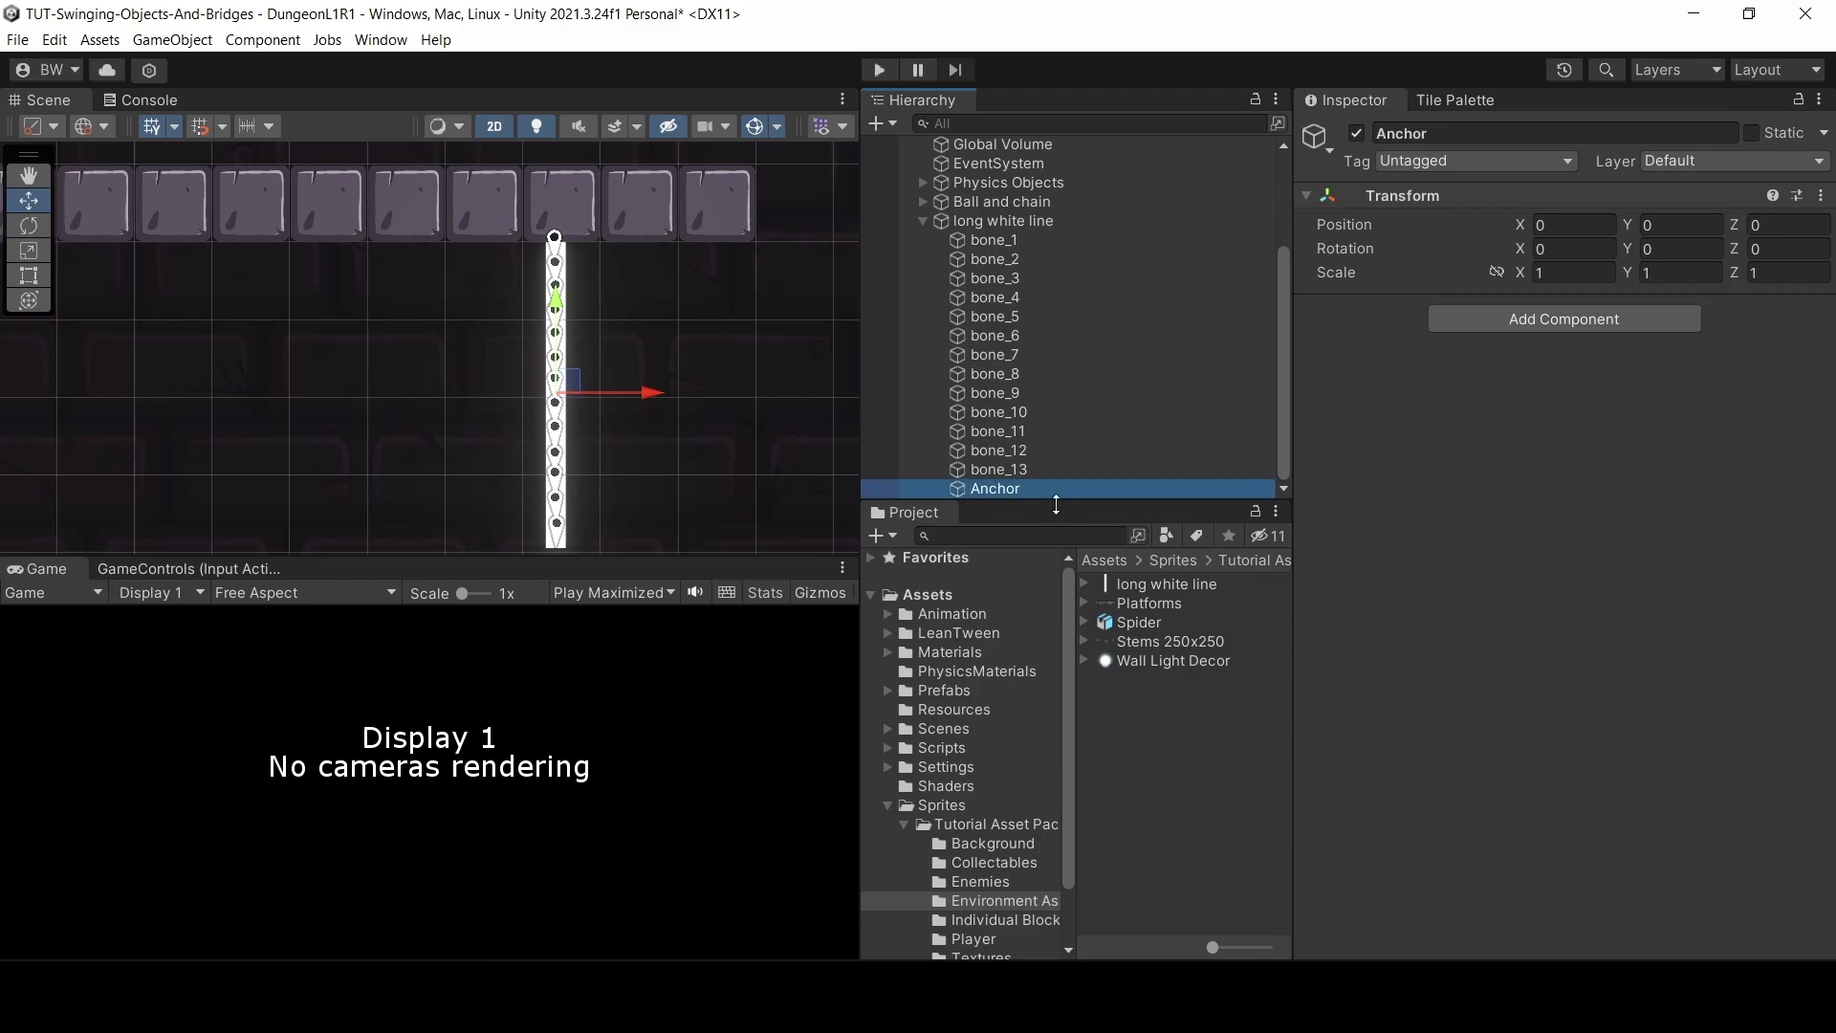
{"action": "left_click_drag", "start_coordinate": [990, 489], "coordinate": [992, 239]}
- Copy the position of bone_1 onto the Anchor object
{"action": "left_click", "coordinate": [1002, 260]}
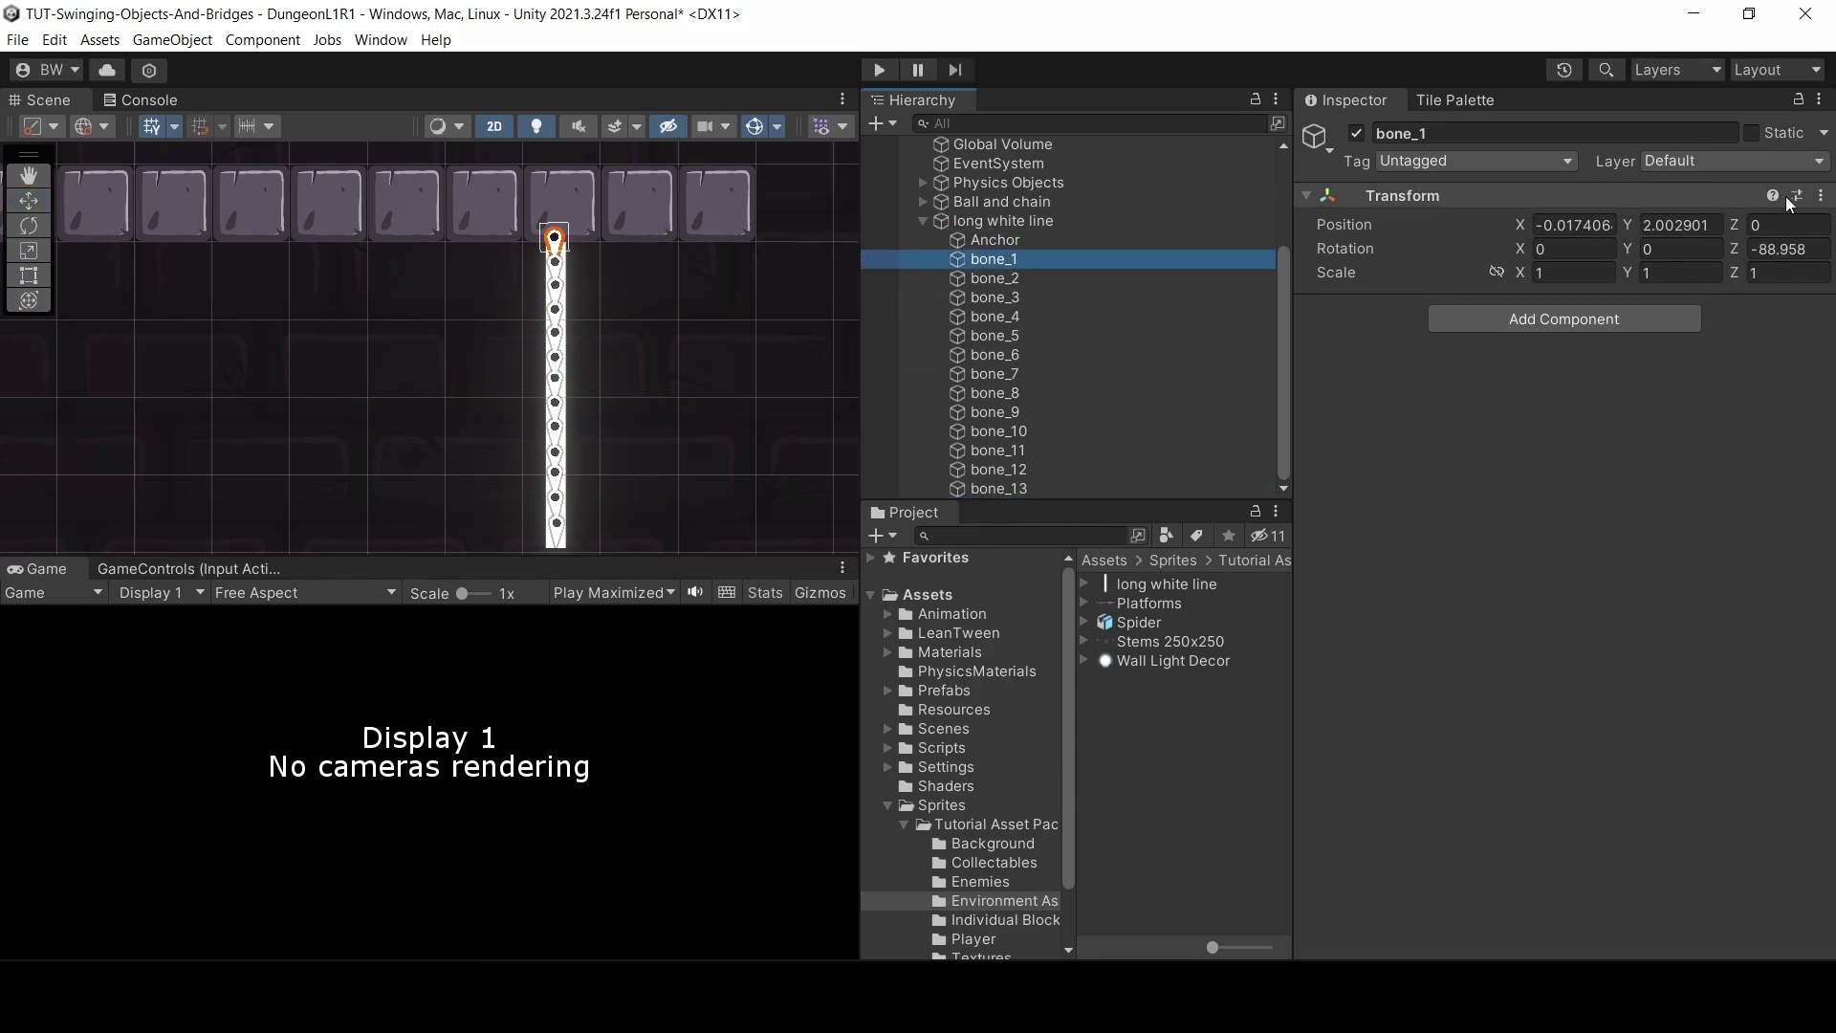
{"action": "left_click", "coordinate": [1820, 197]}
{"action": "mouse_move", "coordinate": [1685, 364]}
{"action": "left_click", "coordinate": [1473, 362]}
{"action": "left_click", "coordinate": [995, 240]}
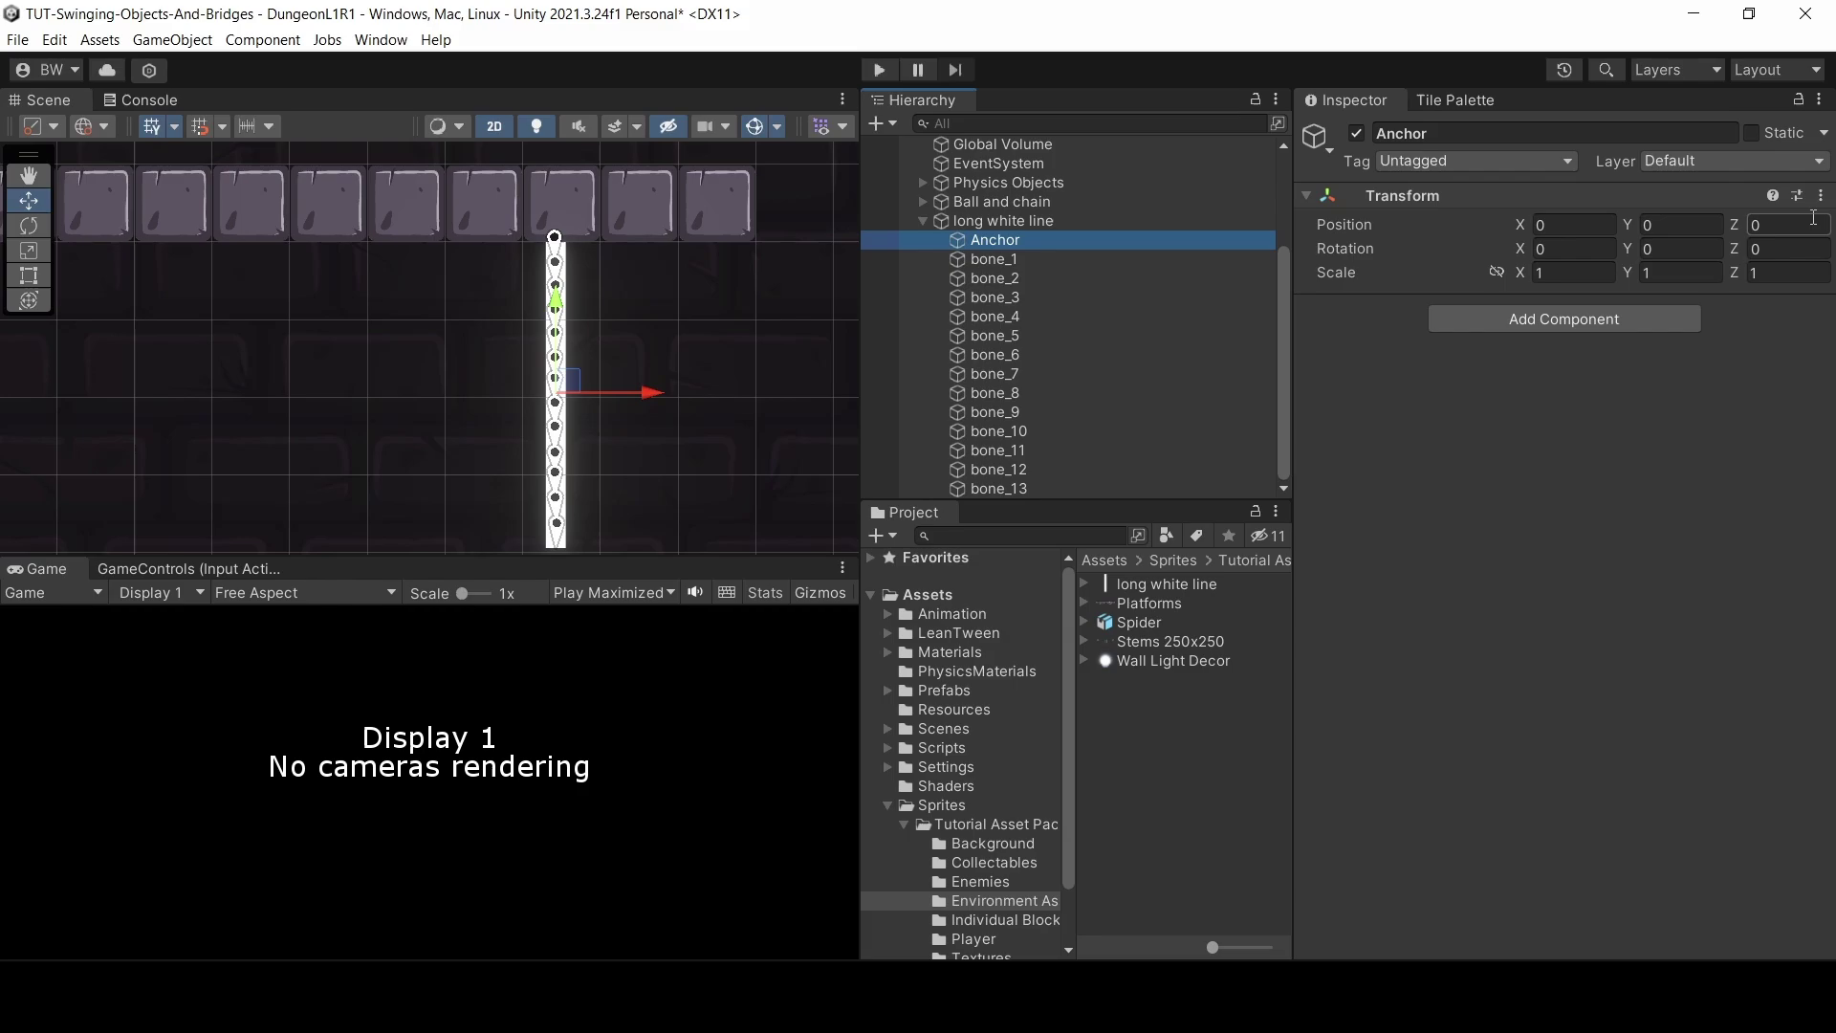
{"action": "left_click", "coordinate": [1821, 195]}
{"action": "mouse_move", "coordinate": [1616, 378]}
{"action": "left_click", "coordinate": [1557, 384]}
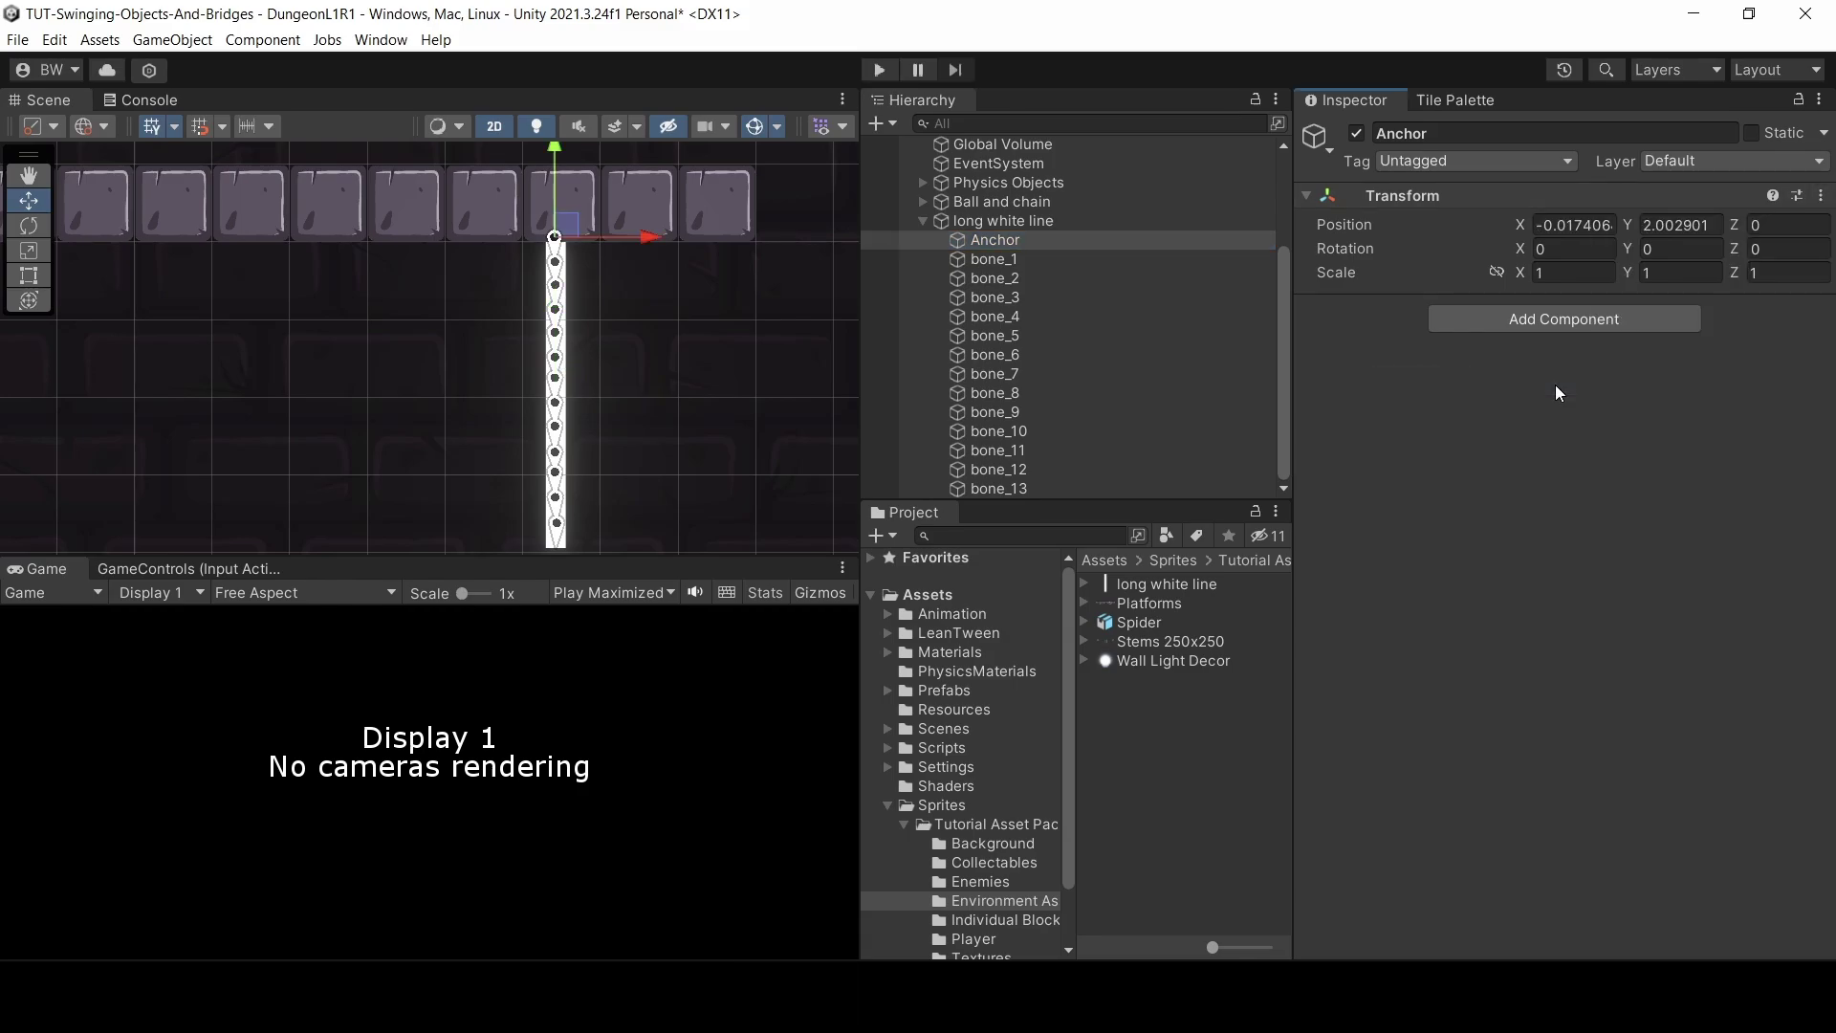
- Add a Hinge Joint 2D component to Anchor and all bones from bone_1 through bone_13
{"action": "left_click", "coordinate": [999, 489], "text": "shift"}
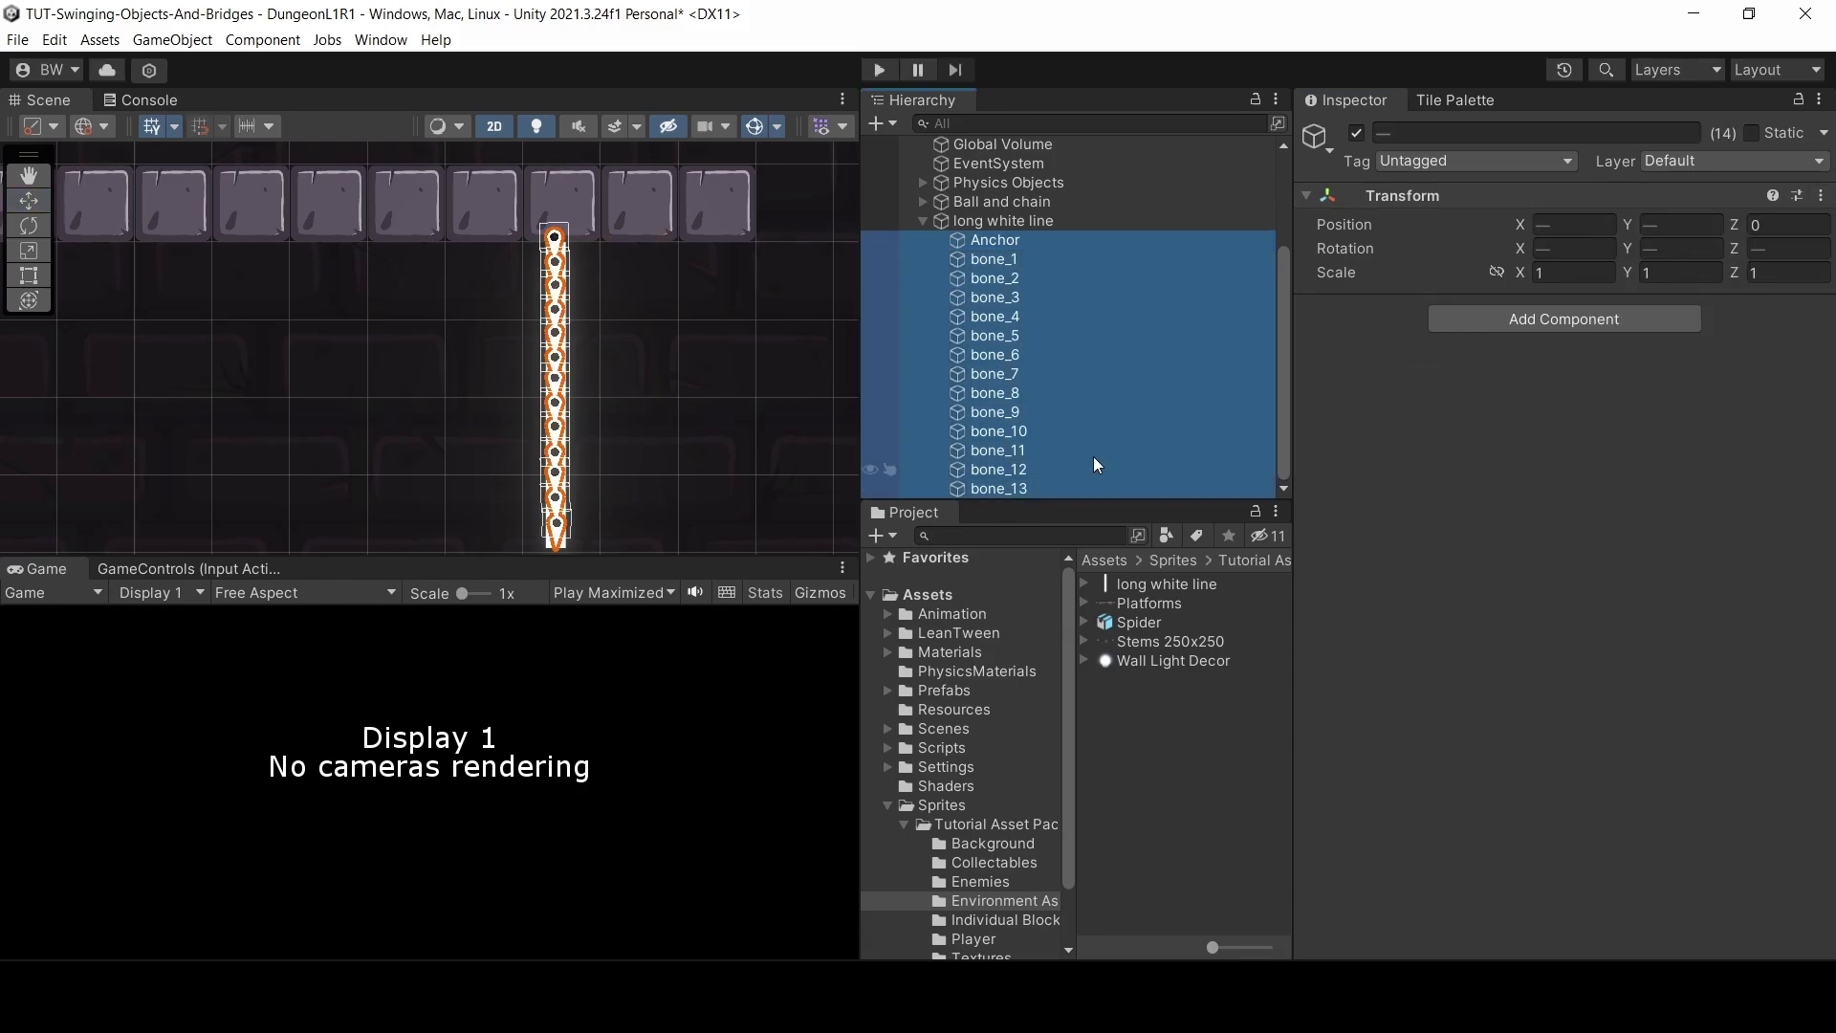
{"action": "left_click", "coordinate": [1520, 319]}
{"action": "type", "text": "hinge"}
{"action": "key", "text": "Down"}
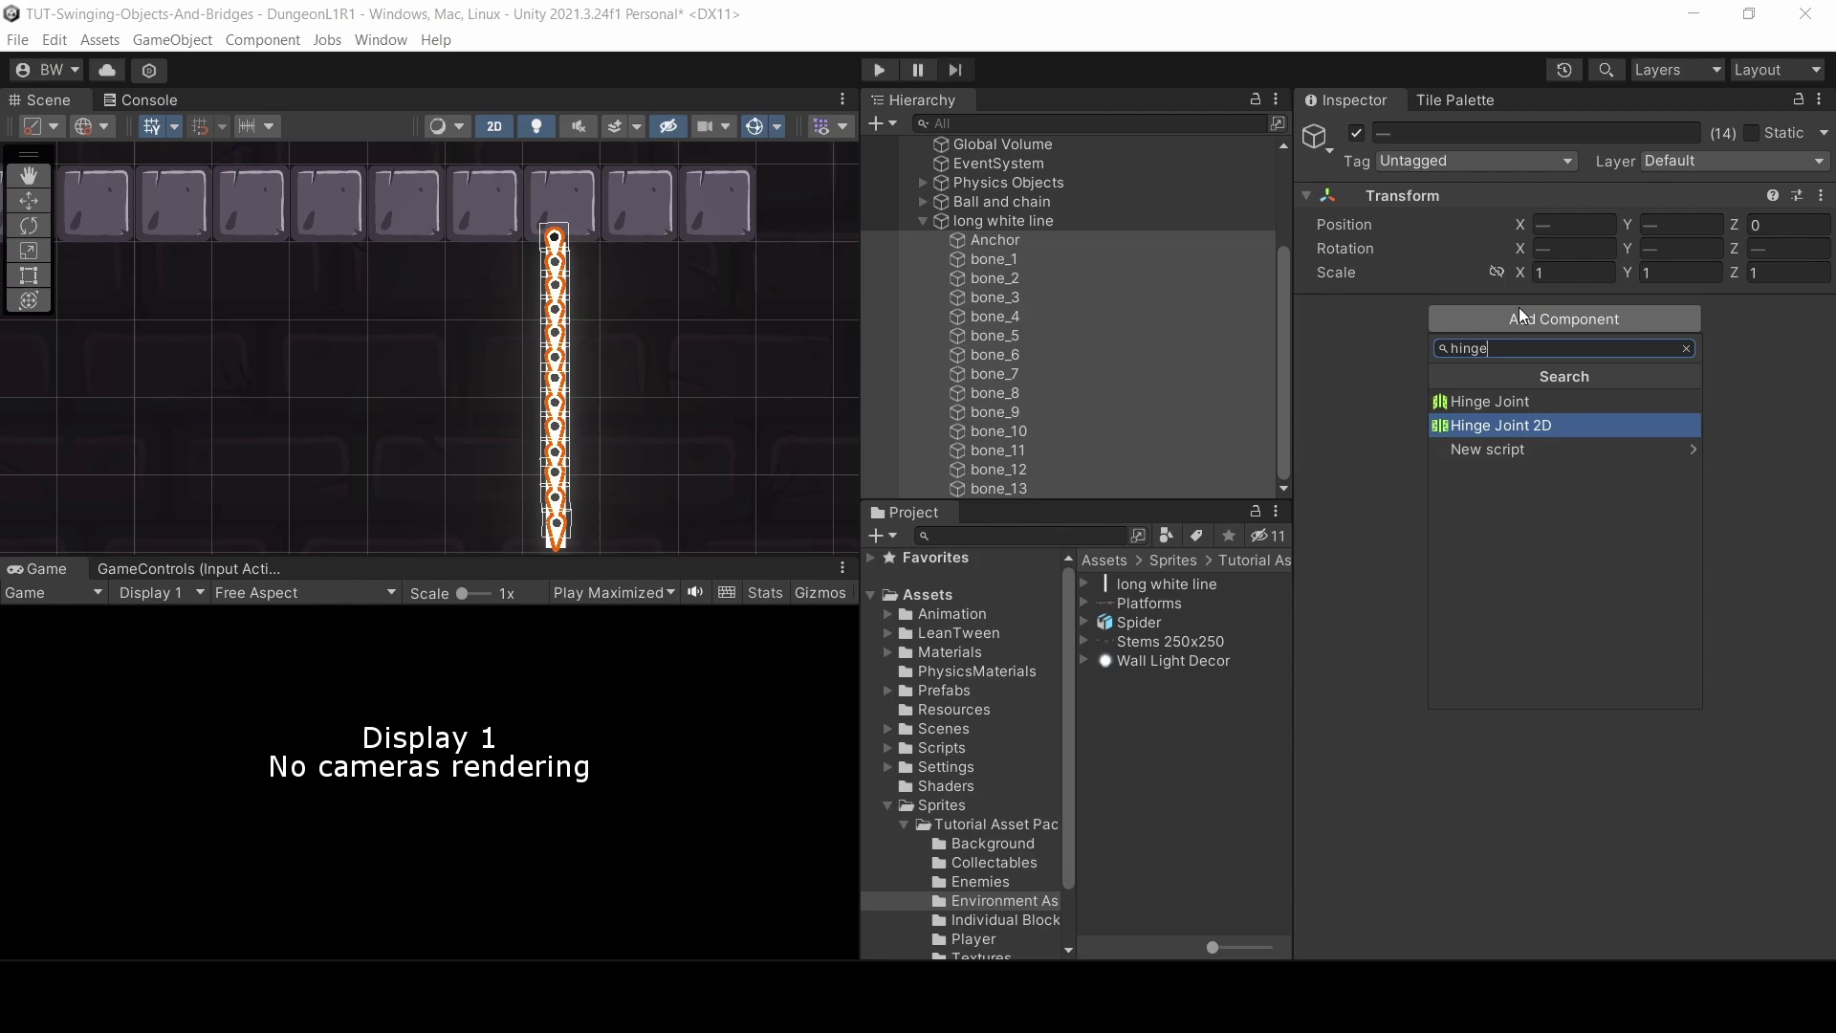
{"action": "key", "text": "Return"}
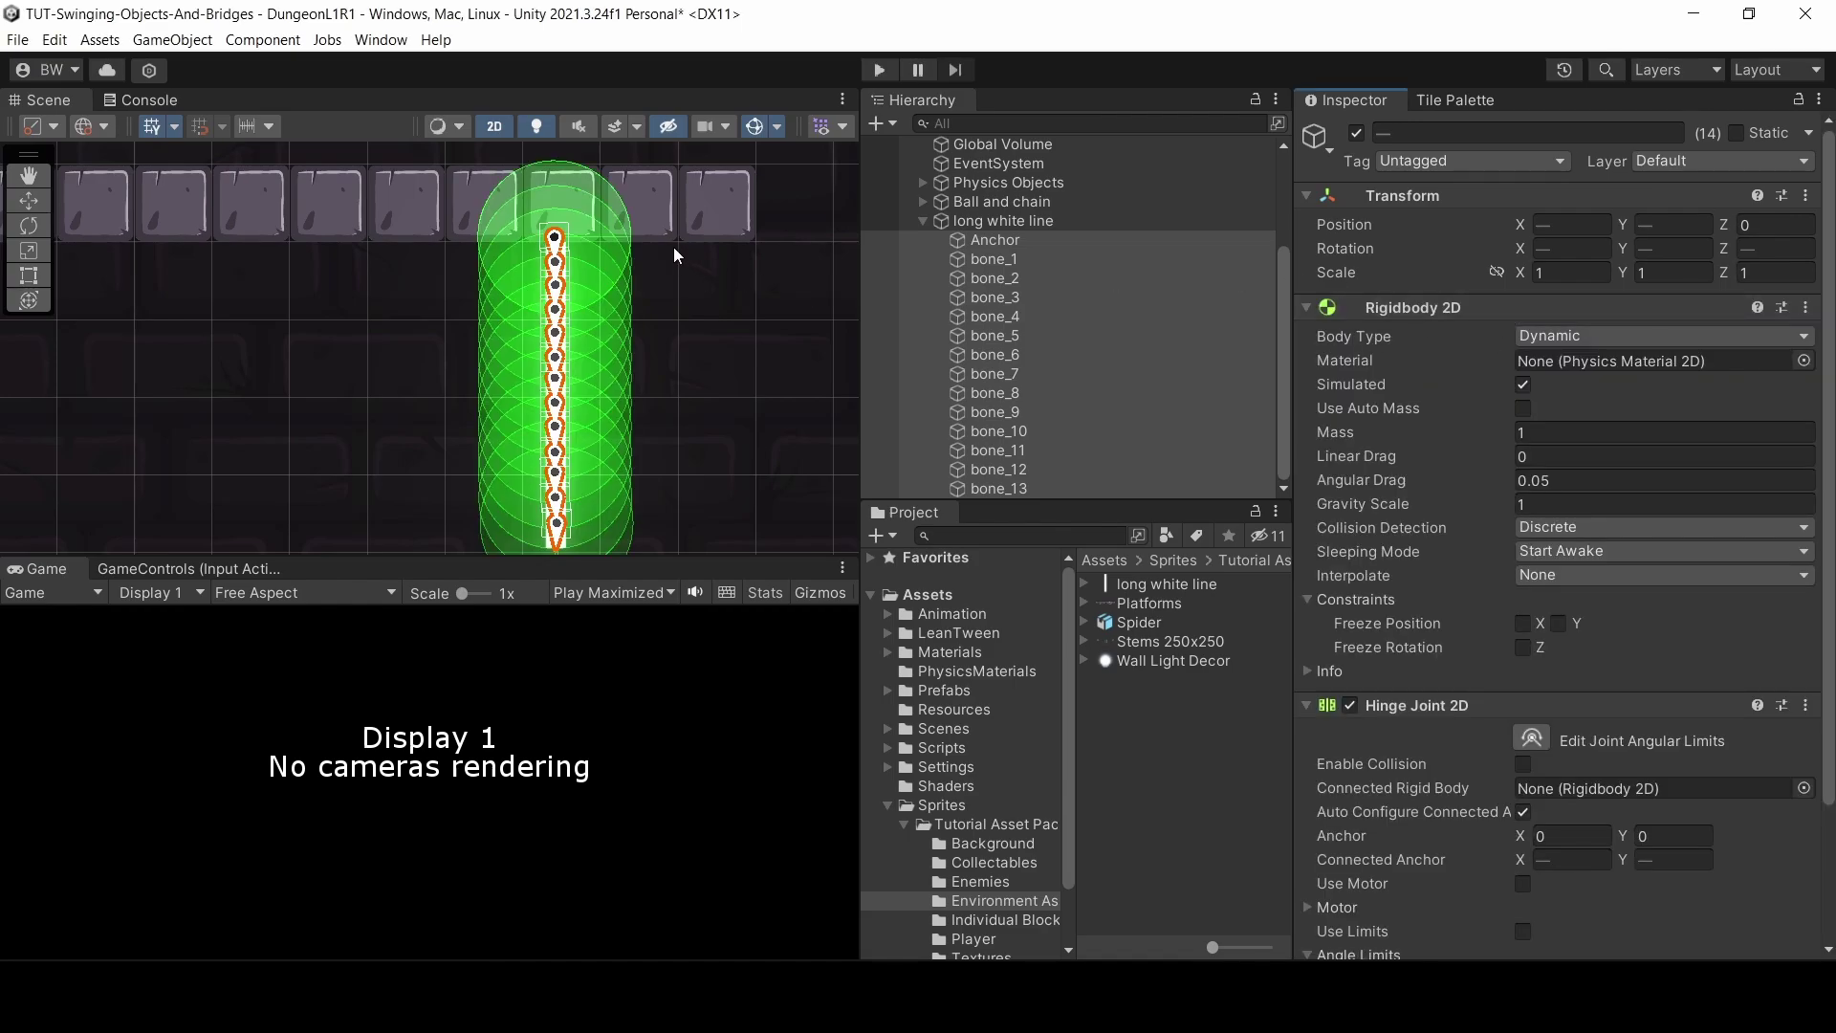
{"action": "scroll", "coordinate": [674, 255], "scroll_direction": "up", "scroll_amount": 10}
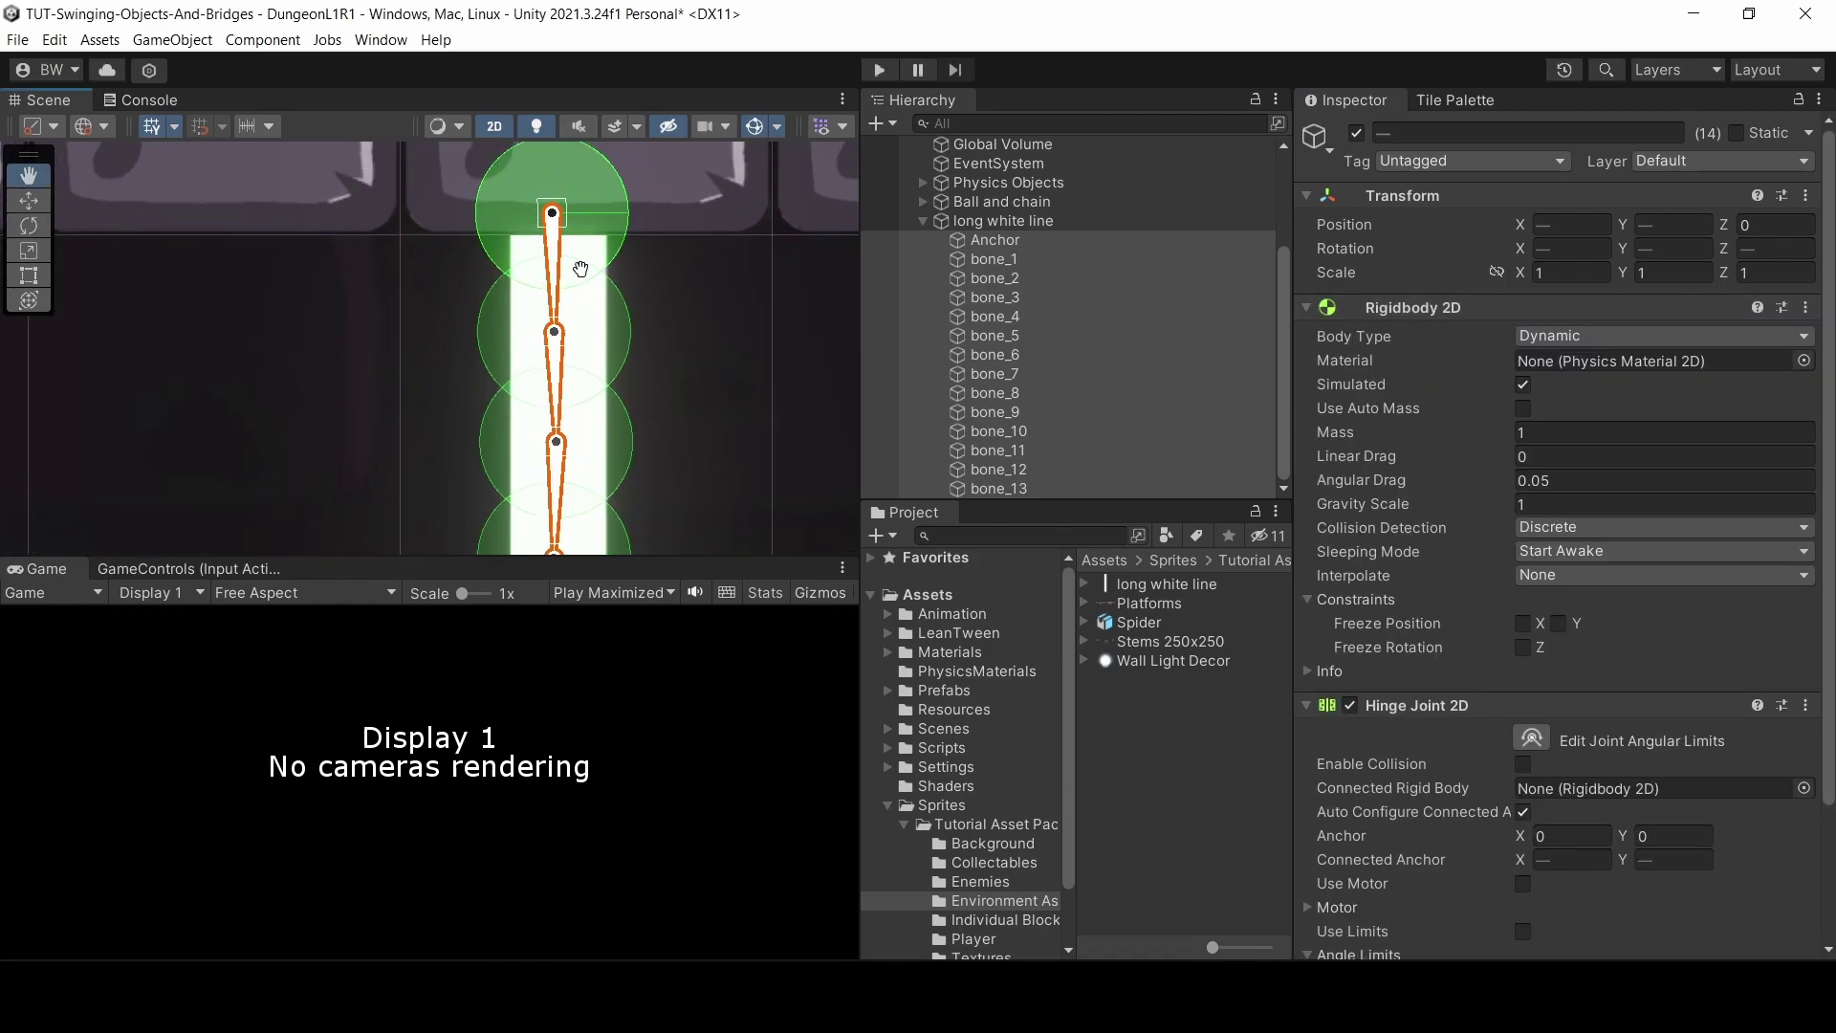
{"action": "middle_click_drag", "start_coordinate": [581, 269], "coordinate": [594, 338]}
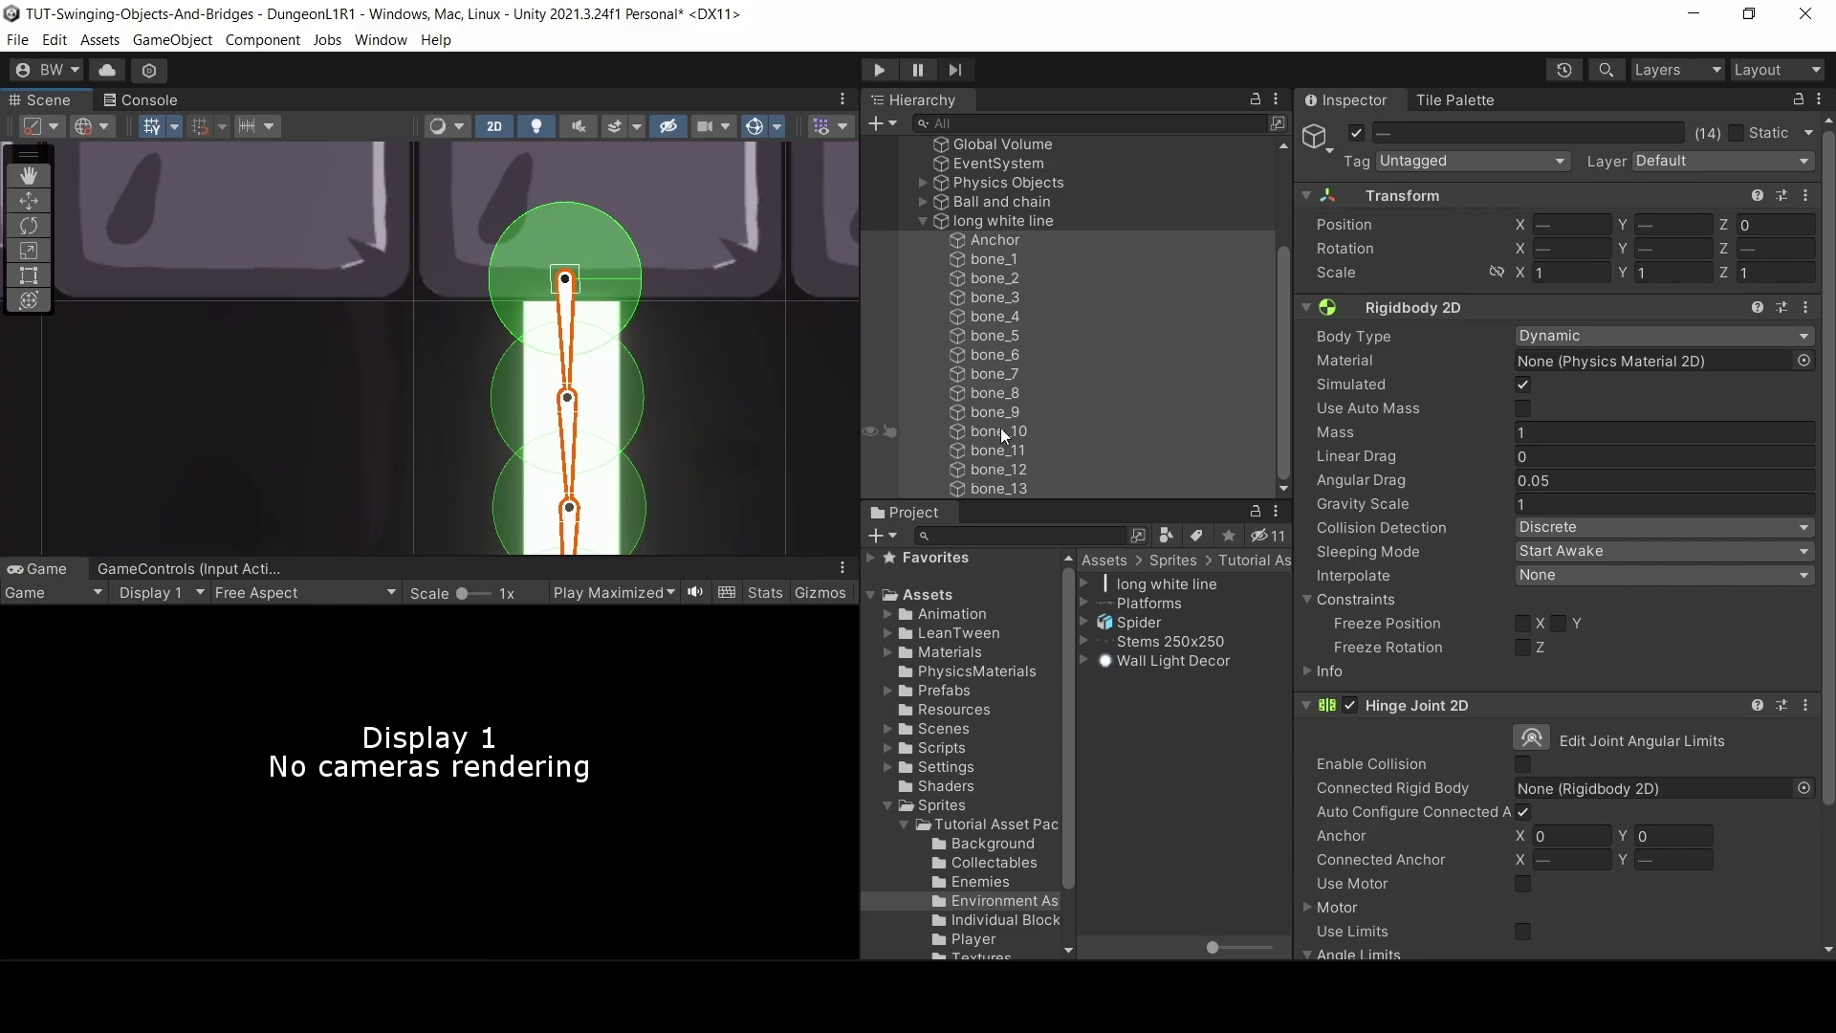
- Connect each hinge joint from bone_13 up to bone_7 to the rigid body of the bone directly above it
{"action": "left_click", "coordinate": [1016, 489]}
{"action": "scroll", "coordinate": [1454, 606], "scroll_direction": "down", "scroll_amount": 3}
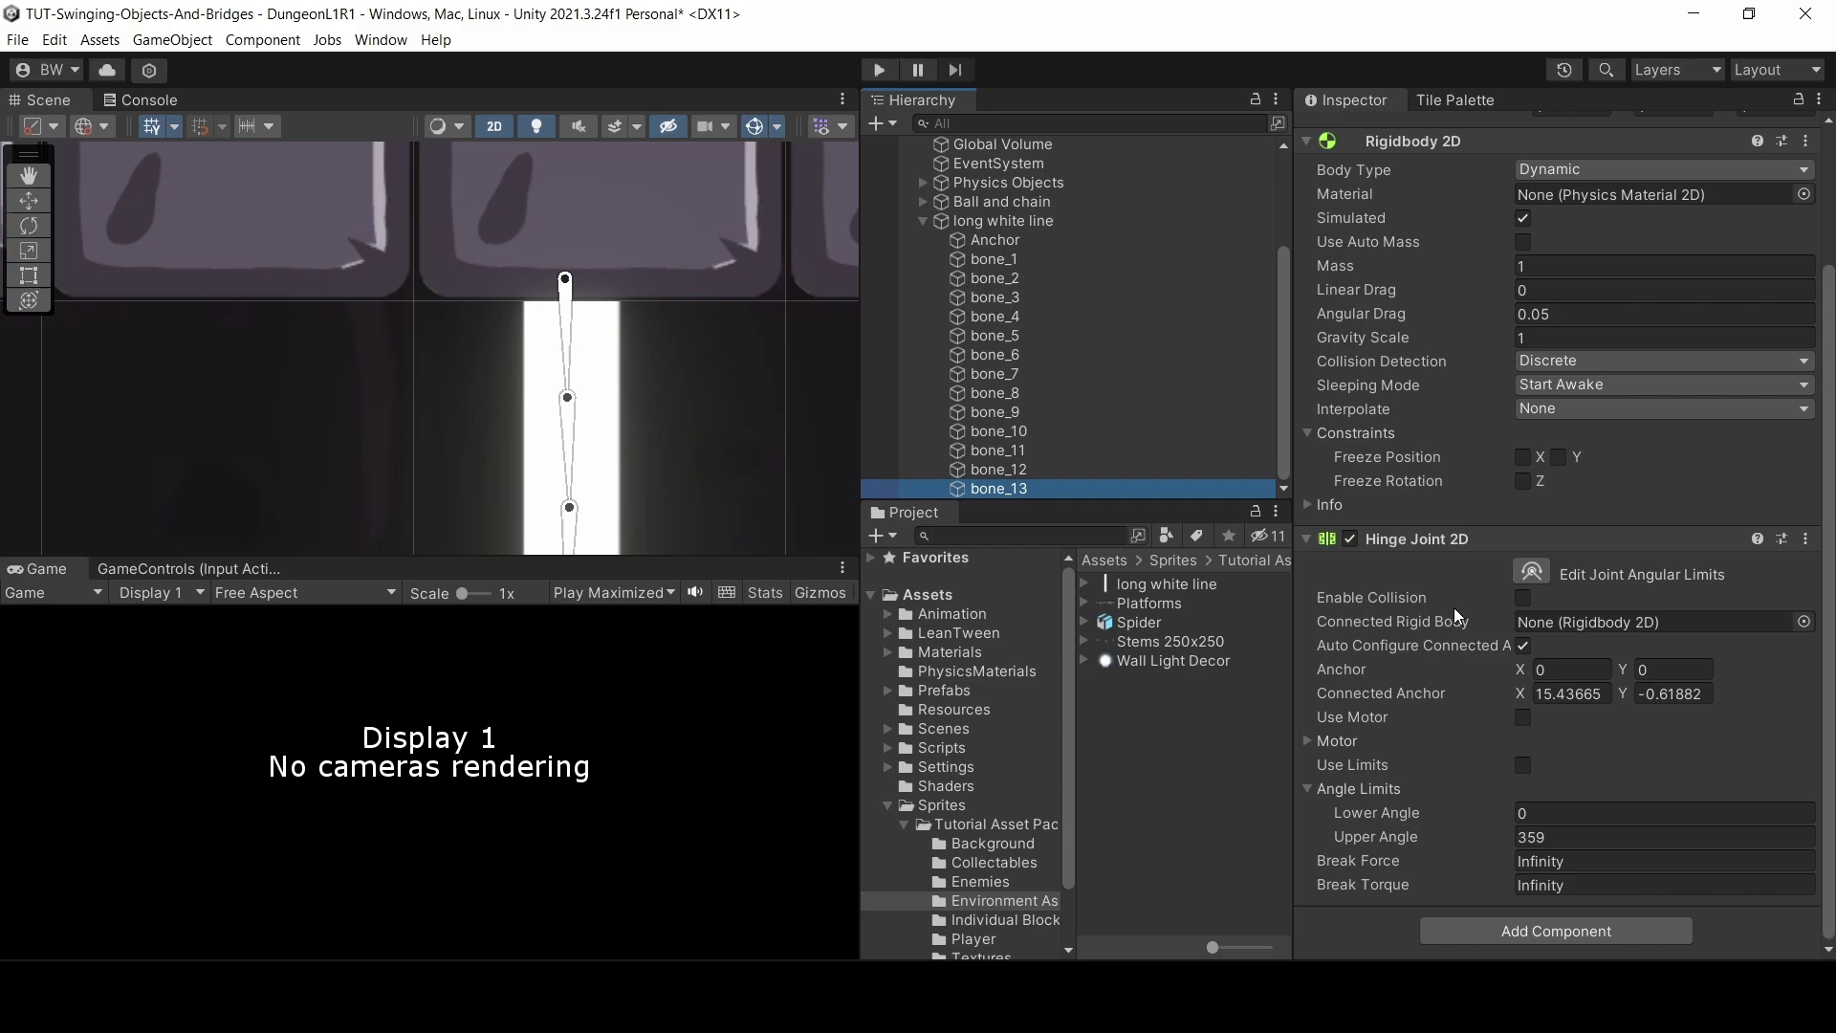
{"action": "left_click_drag", "start_coordinate": [997, 450], "coordinate": [1625, 622]}
{"action": "left_click", "coordinate": [995, 453]}
{"action": "left_click", "coordinate": [997, 393]}
{"action": "left_click_drag", "start_coordinate": [998, 374], "coordinate": [1568, 621]}
{"action": "left_click", "coordinate": [997, 374]}
{"action": "left_click_drag", "start_coordinate": [997, 355], "coordinate": [1568, 621]}
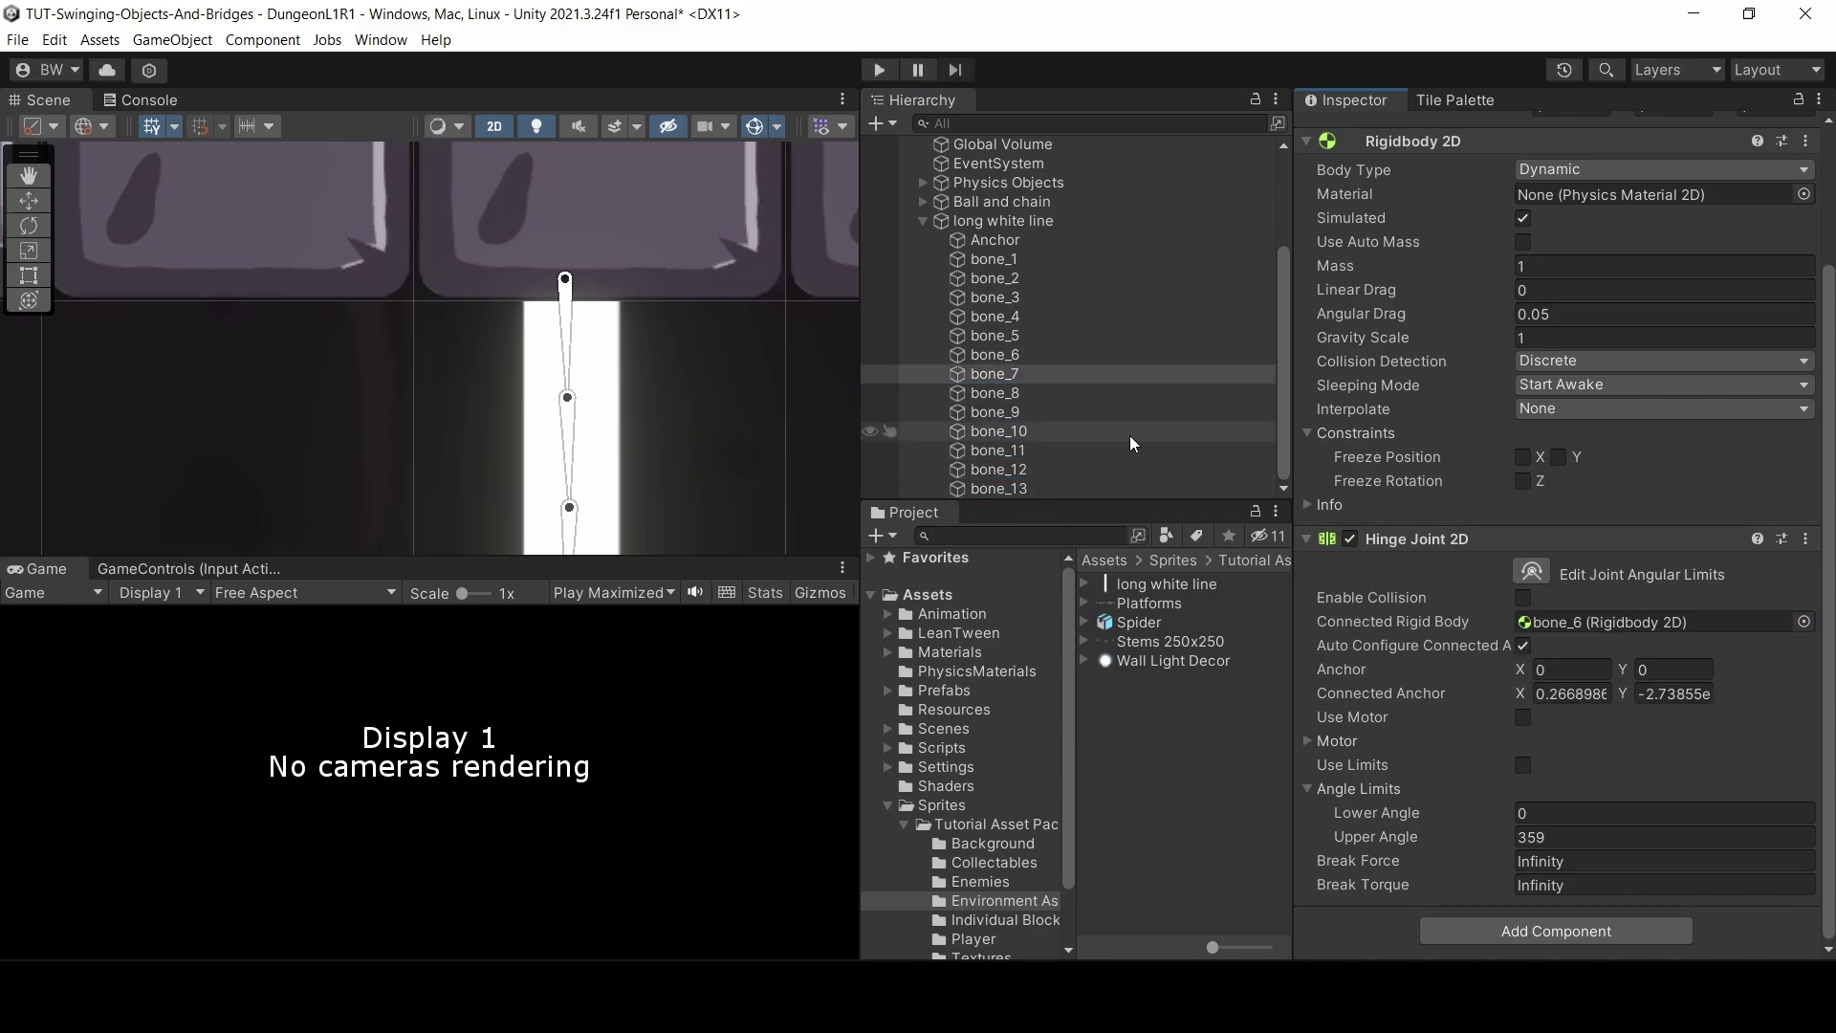
- Connect the hinges of bone_6 up to bone_1 to the body above, ending at Anchor, and disable Auto Configure Connected Anchor on bone_1
{"action": "left_click", "coordinate": [997, 316]}
{"action": "left_click", "coordinate": [997, 278]}
{"action": "left_click_drag", "start_coordinate": [997, 259], "coordinate": [1603, 598]}
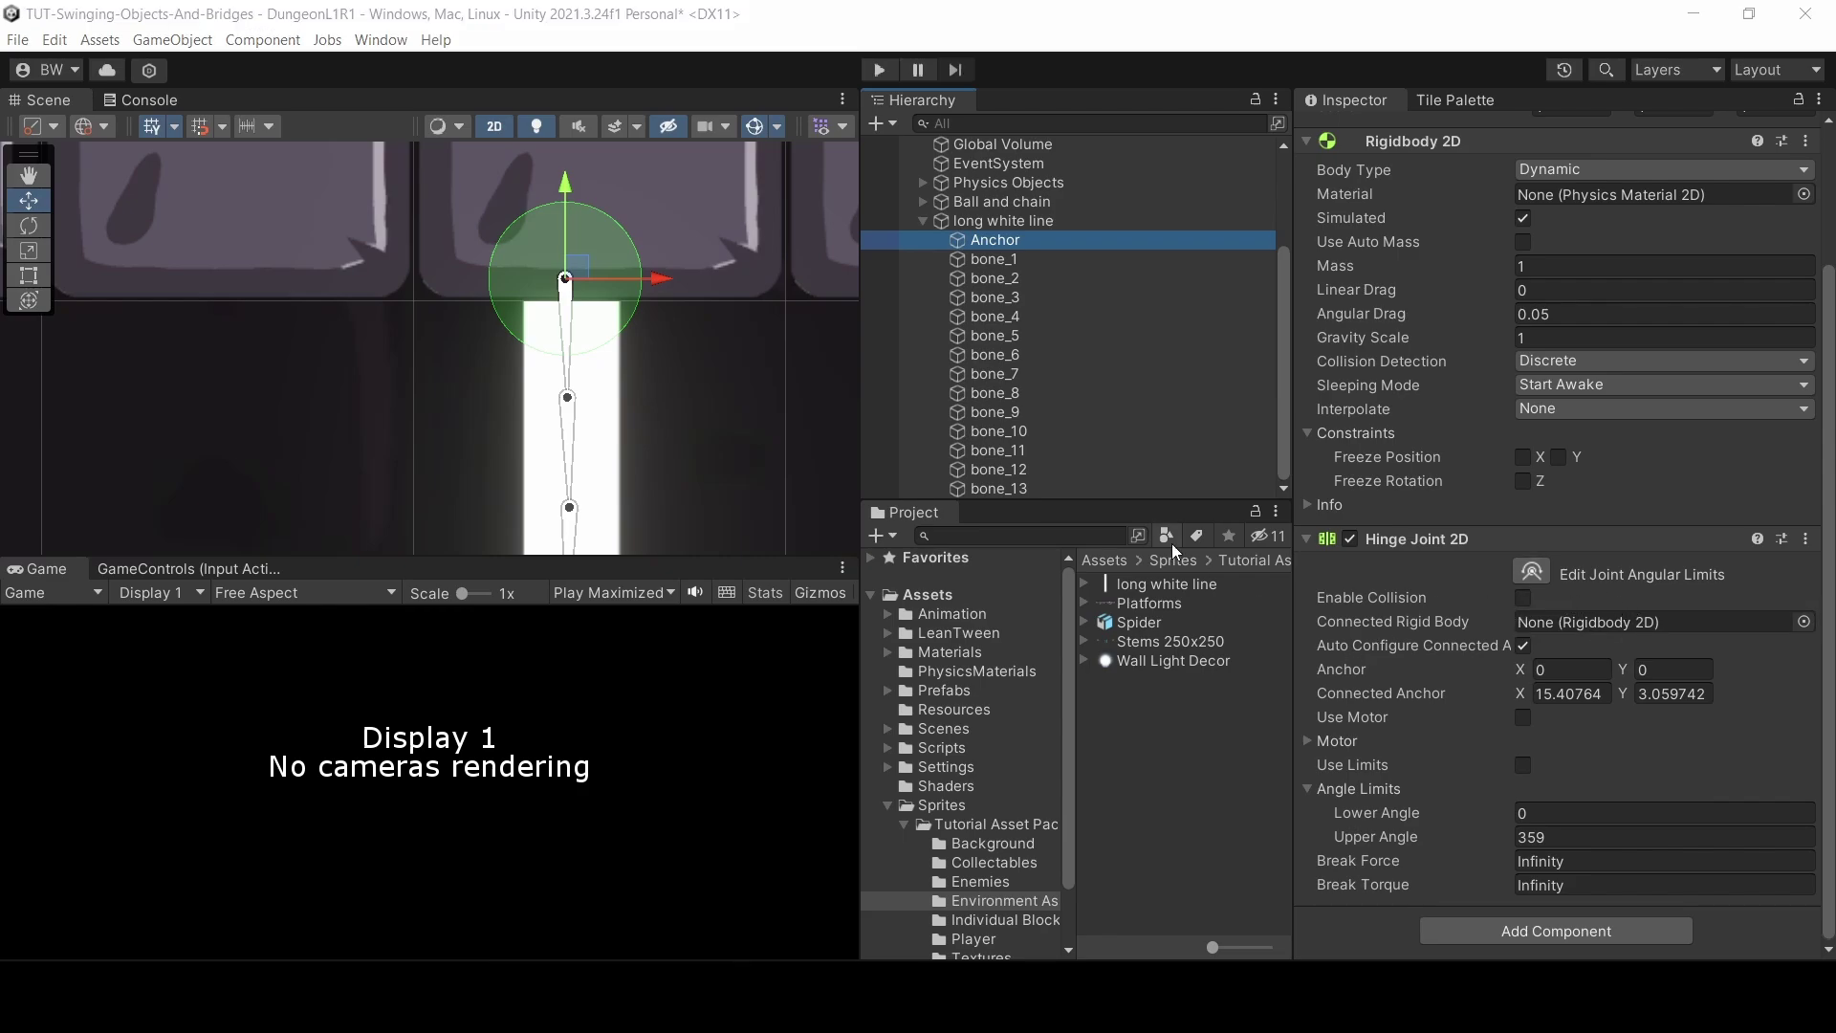
{"action": "left_click", "coordinate": [995, 261]}
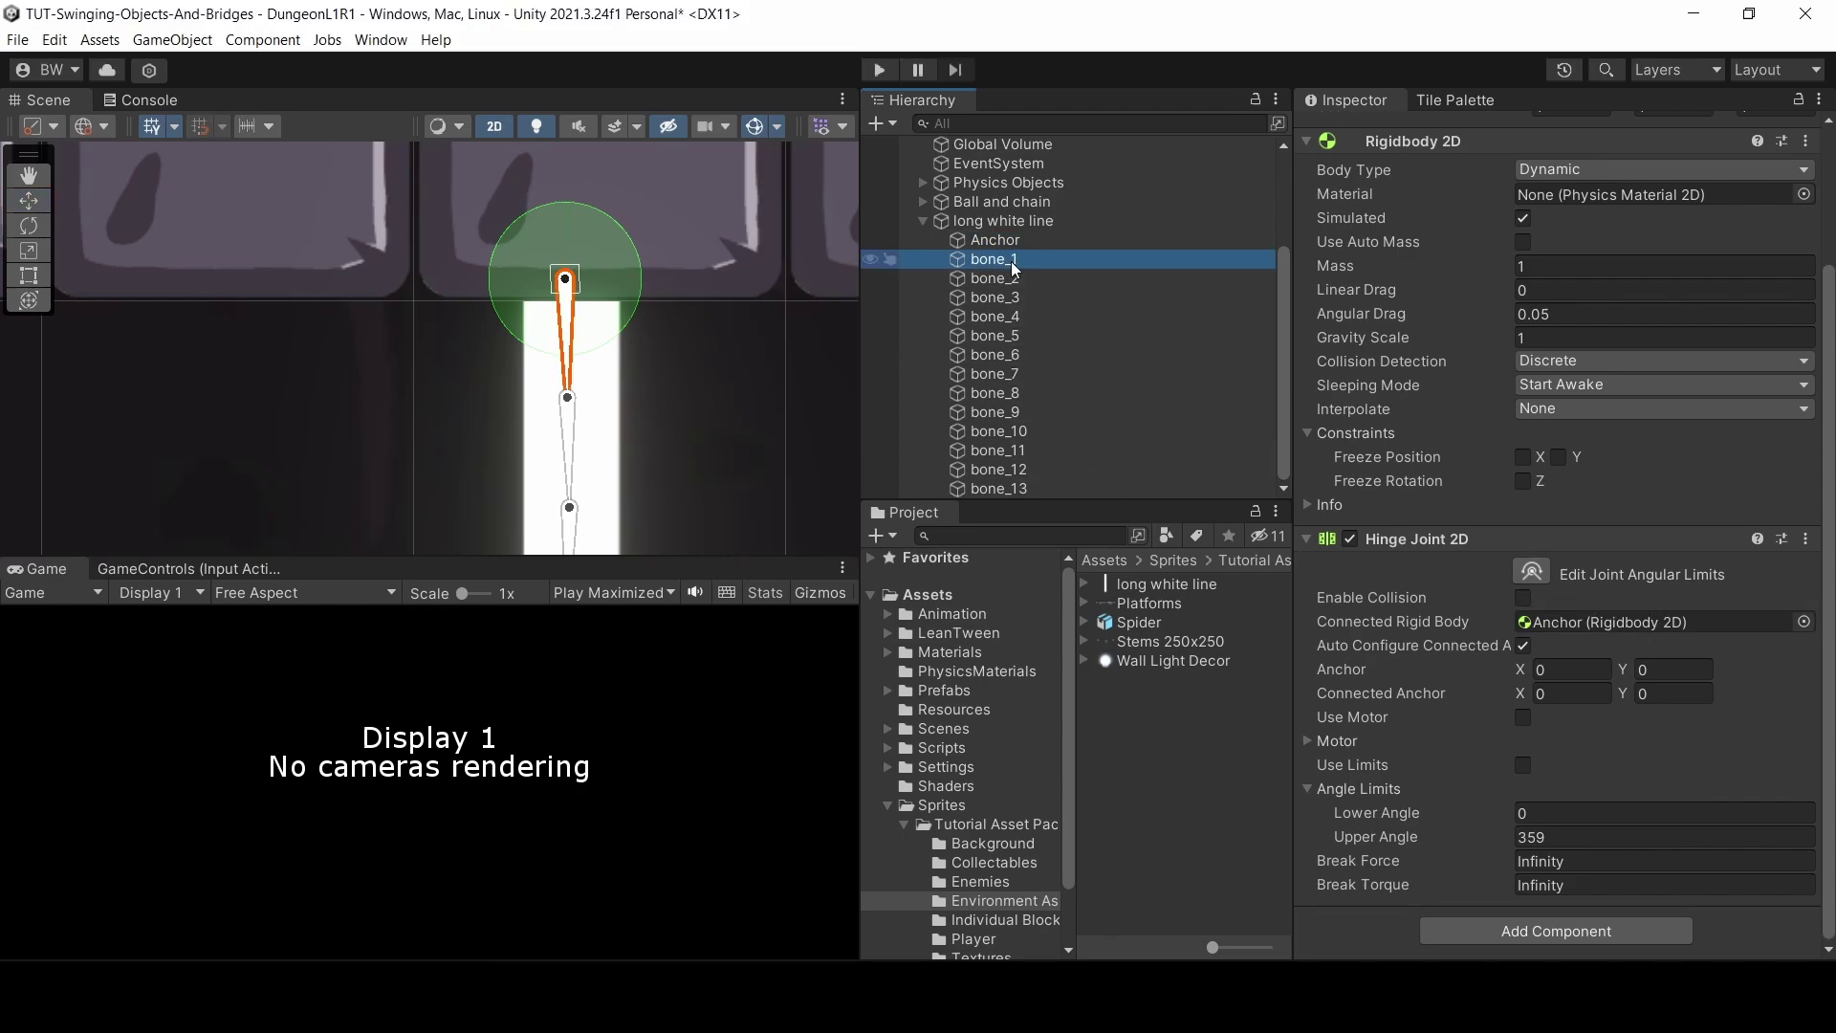
{"action": "left_click", "coordinate": [1523, 647]}
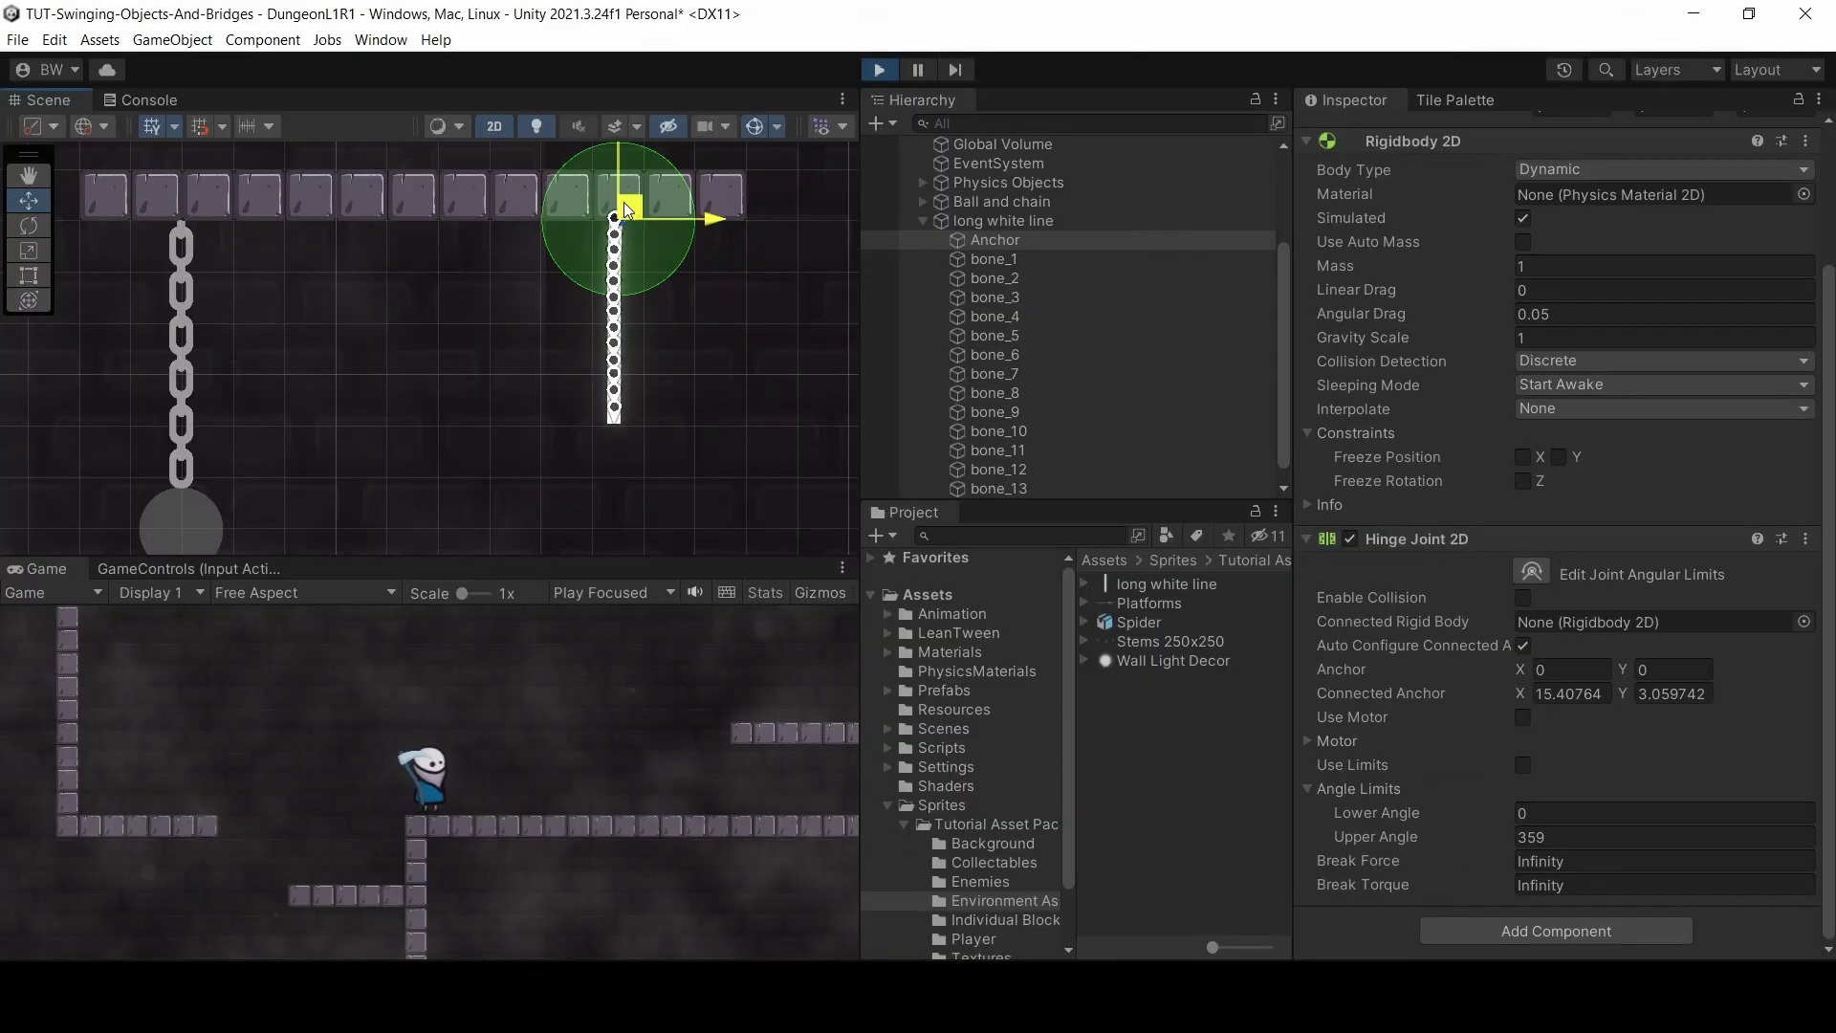
- Test the line's swing in play mode by moving its Anchor, and stop playing
{"action": "left_click_drag", "start_coordinate": [628, 197], "coordinate": [586, 227]}
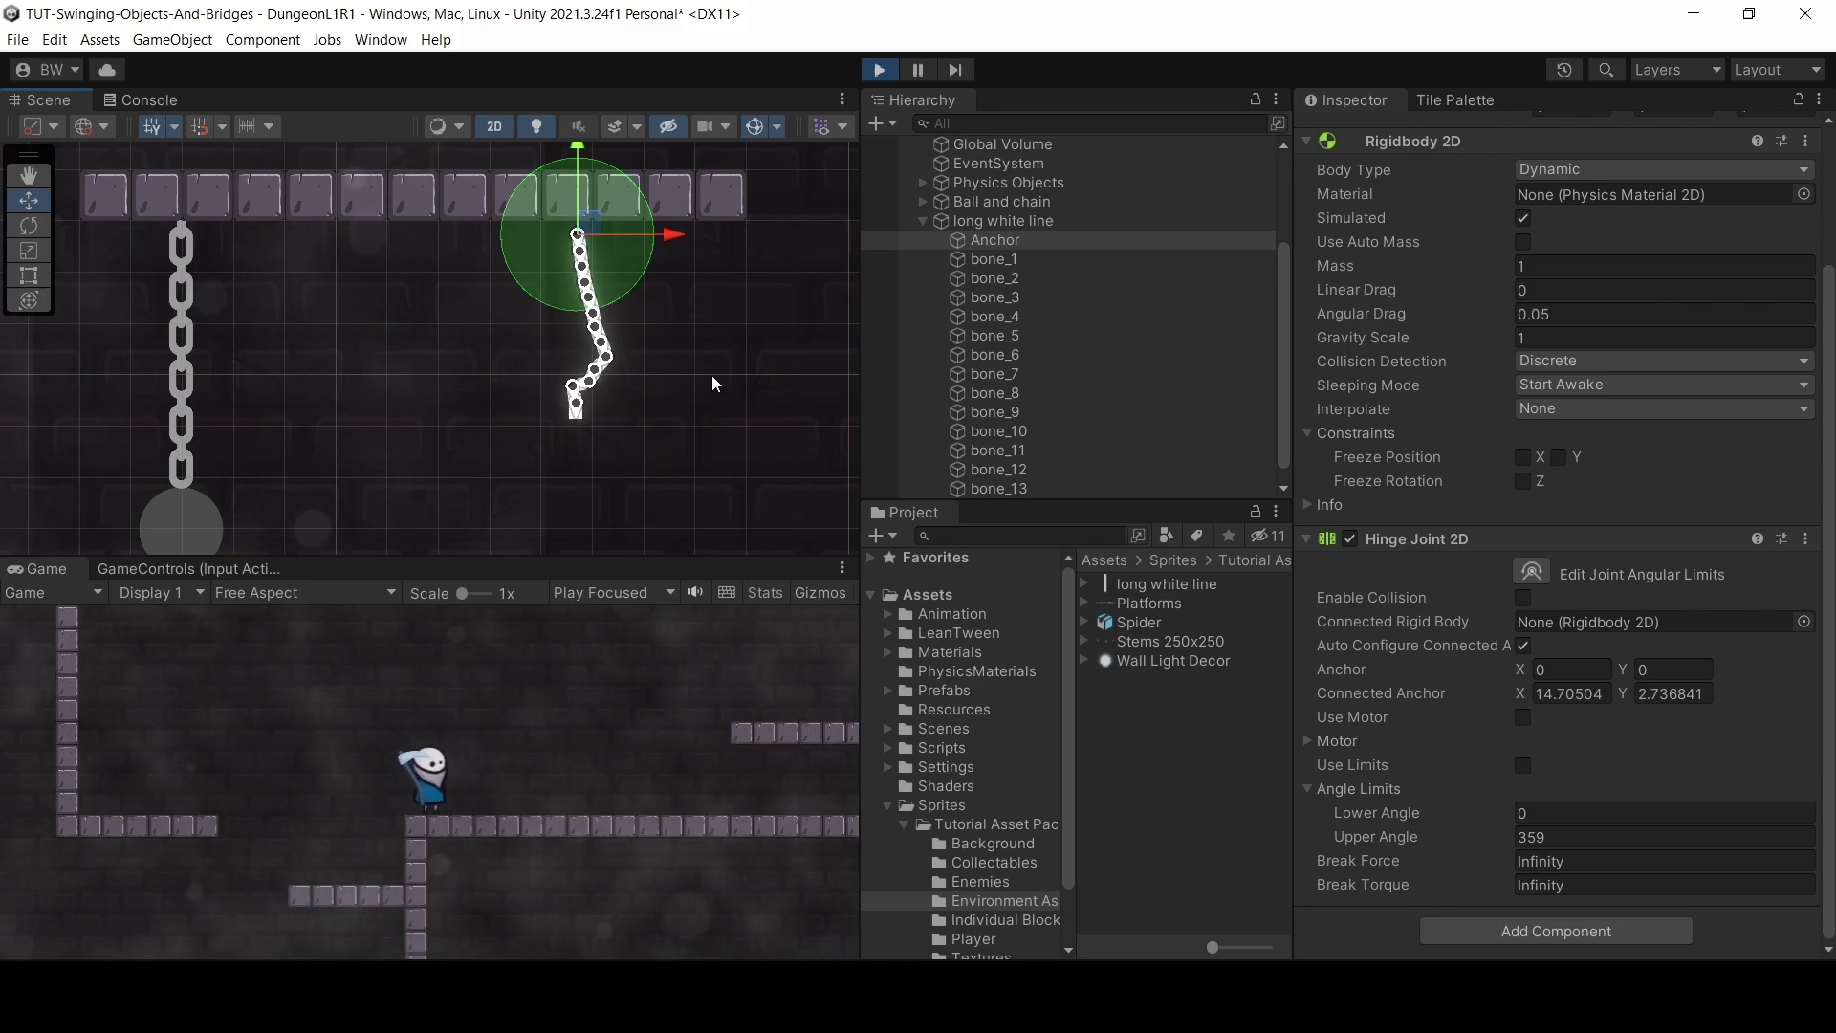
{"action": "left_click", "coordinate": [1042, 239]}
{"action": "key", "text": "ctrl+p"}
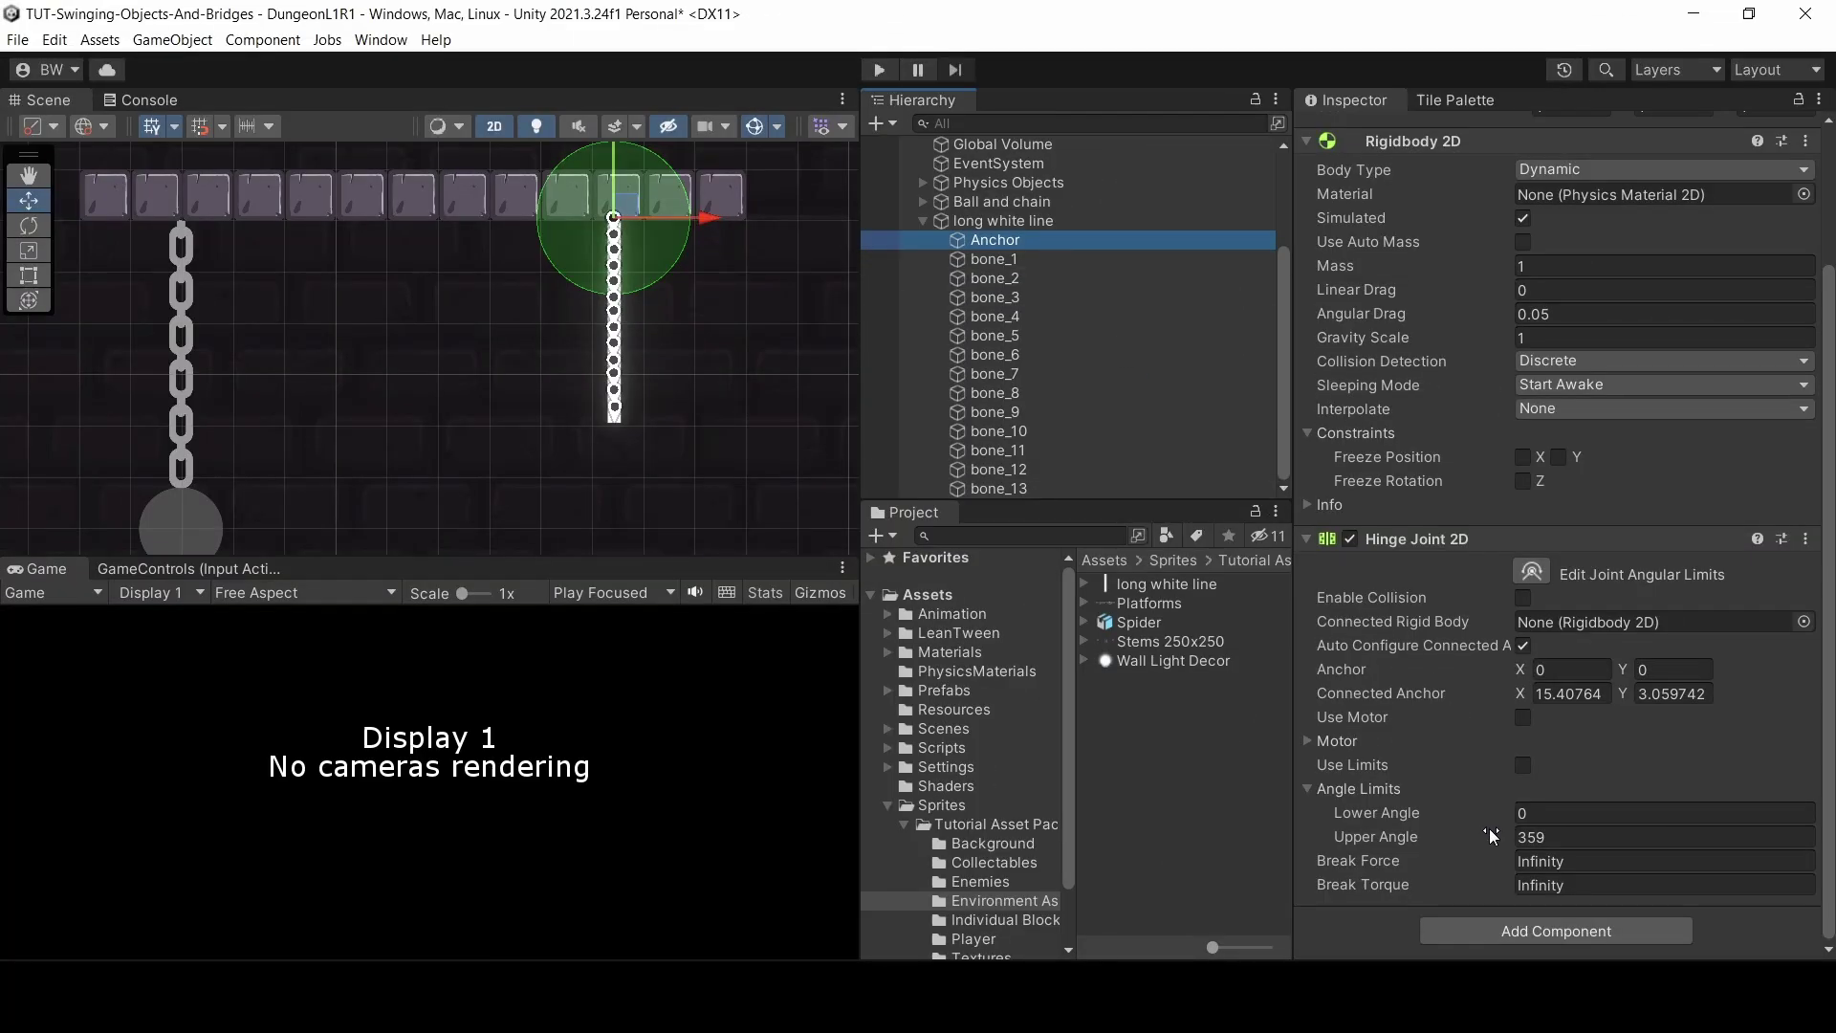
- Give bone_1 through bone_13 a mass of 2 and enable their hinge limits with lower angle -50 and upper angle 50
{"action": "left_click", "coordinate": [1548, 832]}
{"action": "left_click", "coordinate": [1029, 256]}
{"action": "left_click", "coordinate": [1015, 488], "text": "shift"}
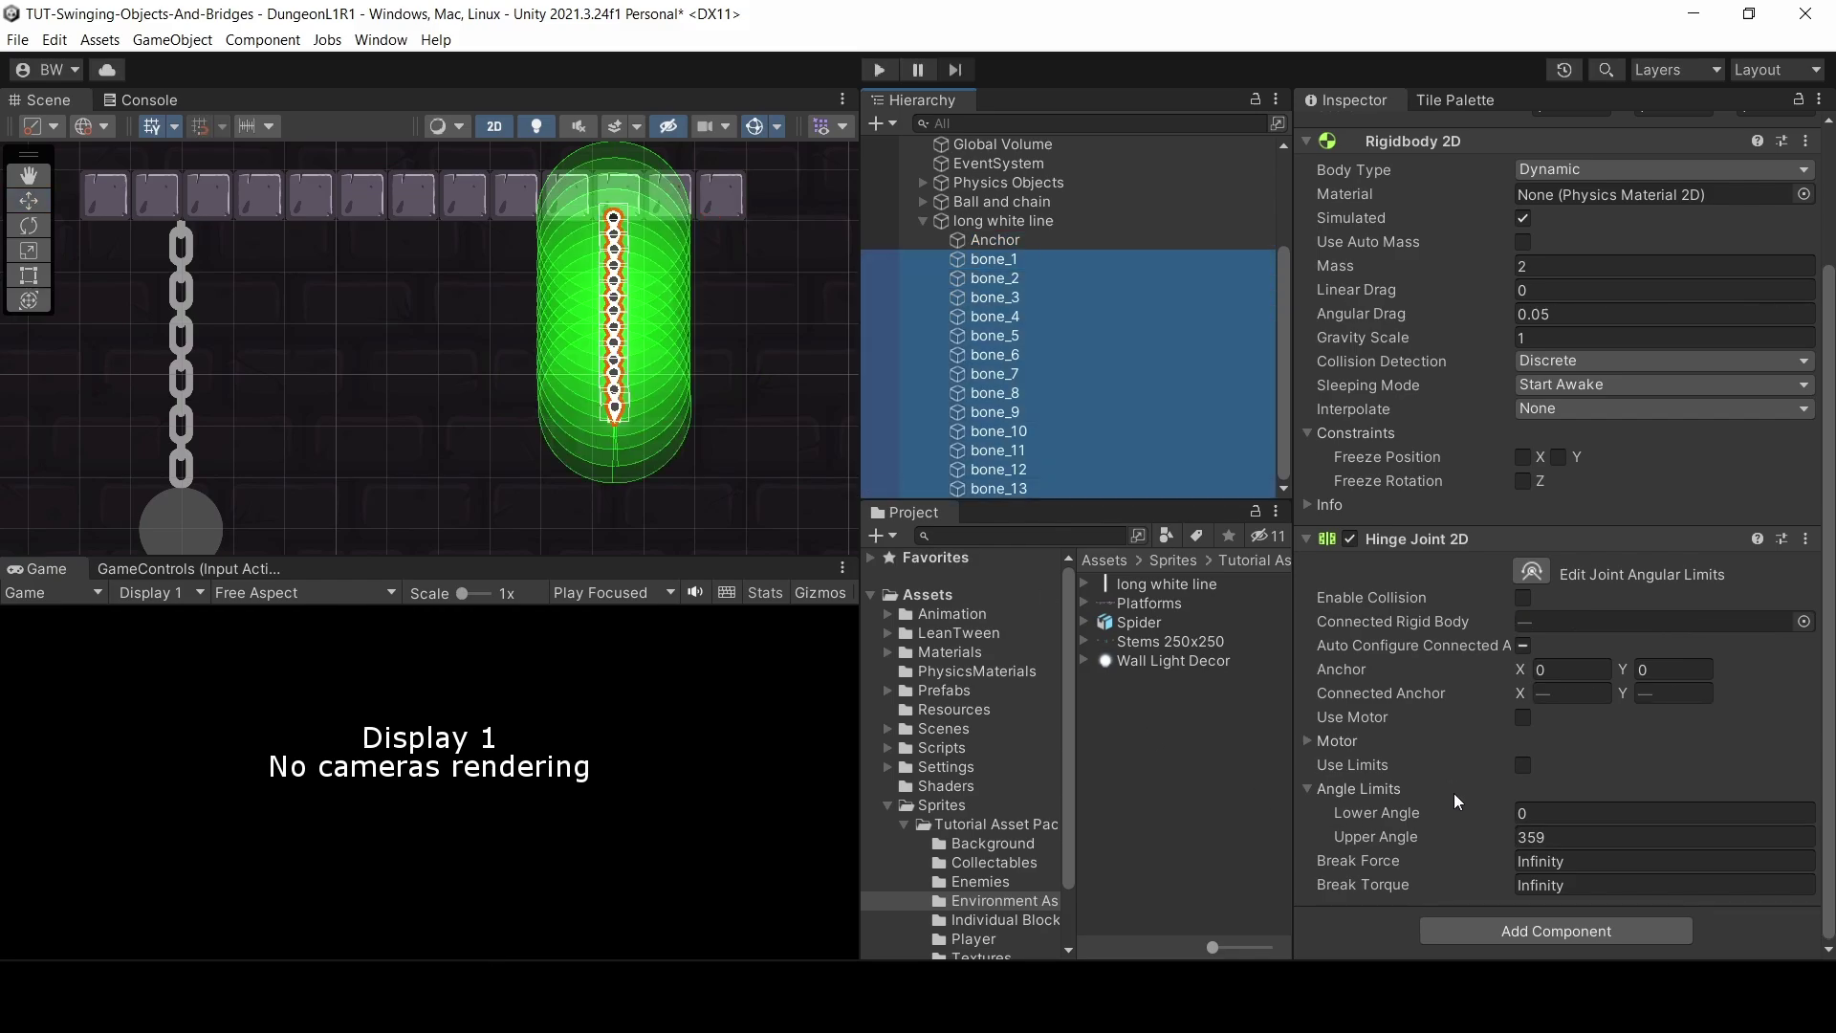
{"action": "left_click", "coordinate": [1523, 765]}
{"action": "left_click", "coordinate": [1540, 811]}
{"action": "type", "text": "-50"}
{"action": "key", "text": "Tab"}
{"action": "type", "text": "50"}
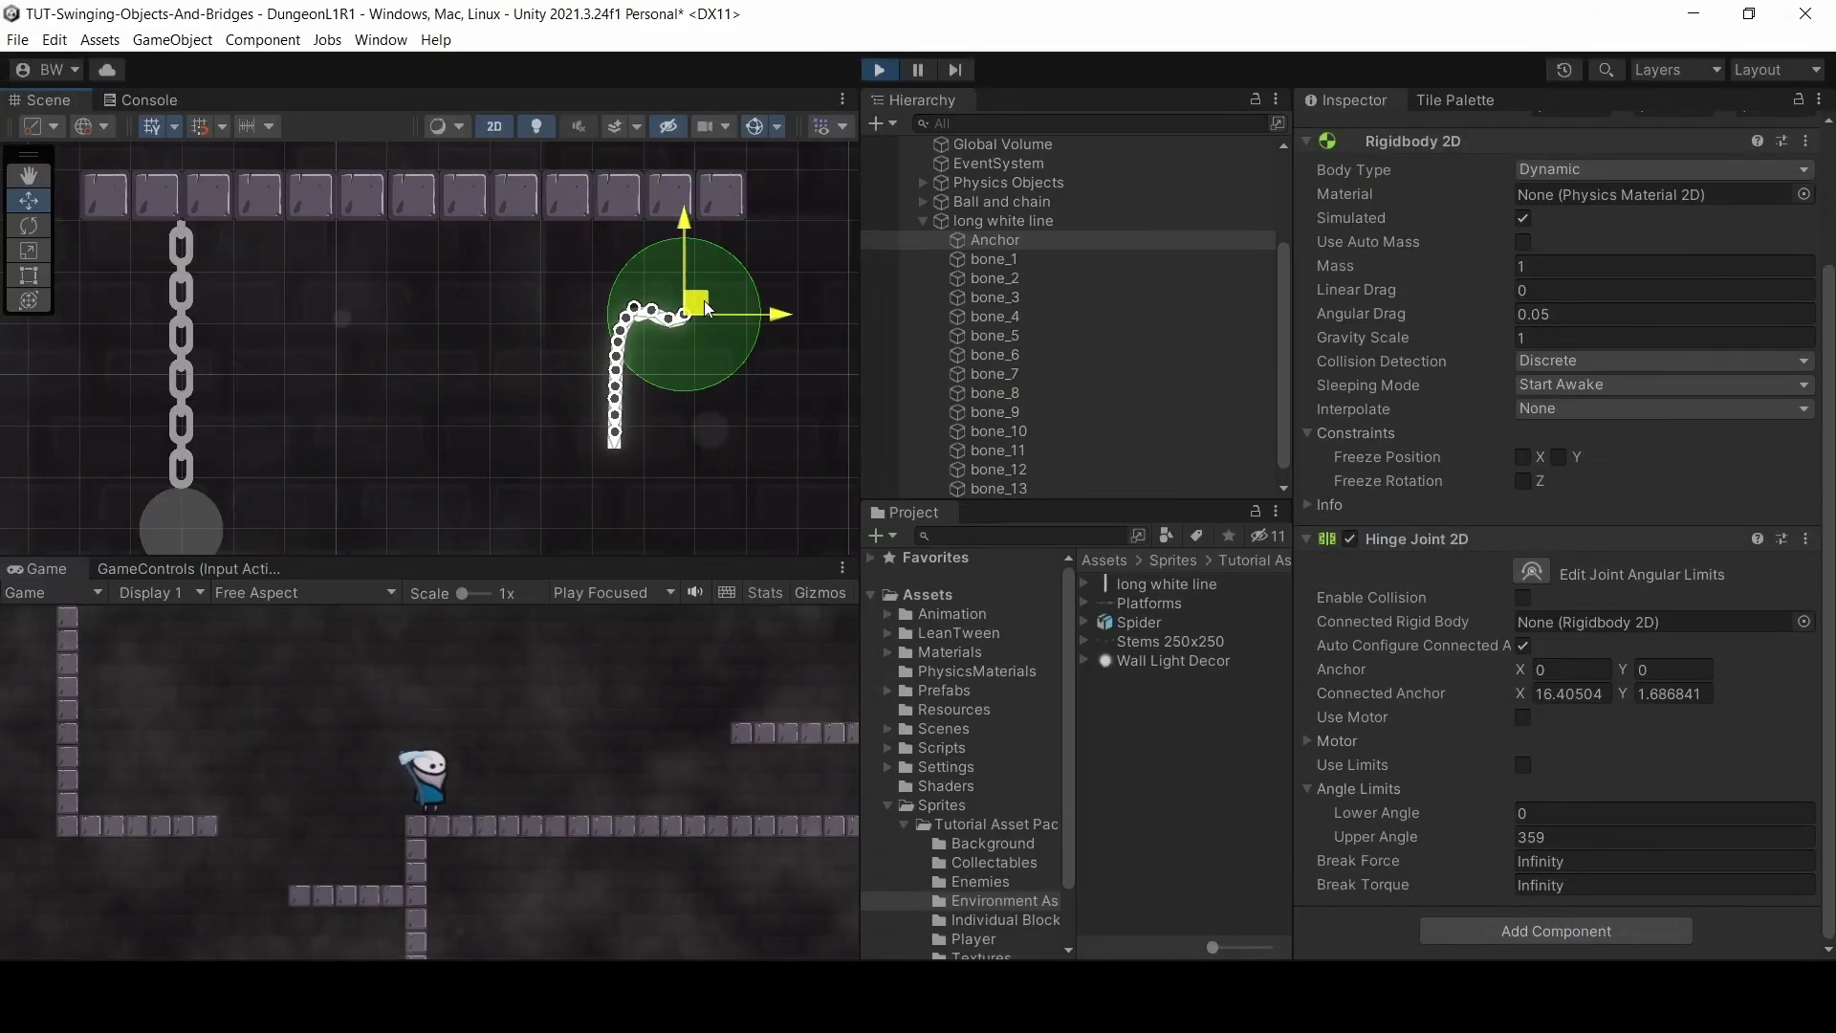
- Test the angle-limited line in play mode by swinging its Anchor widely across the scene, and stop playing
{"action": "left_click_drag", "start_coordinate": [688, 311], "coordinate": [606, 367]}
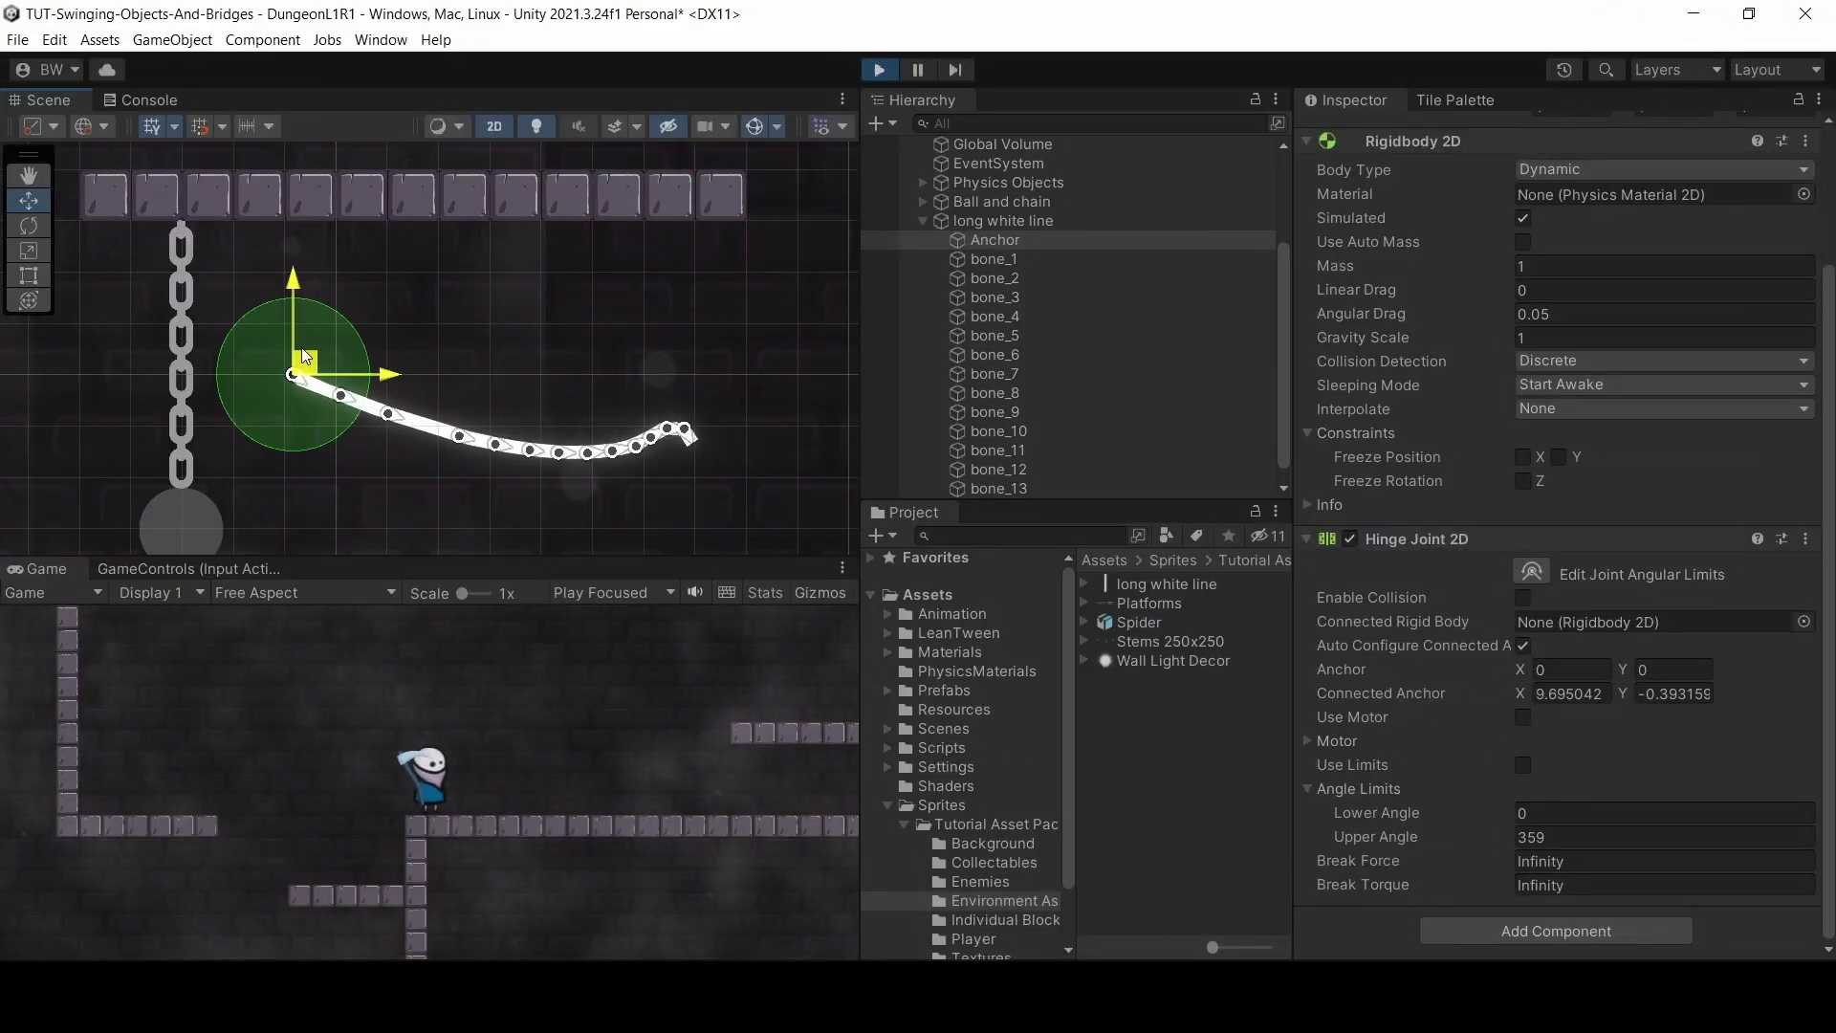
{"action": "left_click_drag", "start_coordinate": [305, 357], "coordinate": [786, 376]}
{"action": "left_click_drag", "start_coordinate": [622, 360], "coordinate": [459, 299]}
{"action": "key", "text": "ctrl+p"}
- Add a horizontal Capsule Collider 2D to bone_1 through bone_13 with X offset 0.15 and size 0.41 by 0.29
{"action": "left_click", "coordinate": [994, 259]}
{"action": "left_click", "coordinate": [998, 489], "text": "shift"}
{"action": "left_click", "coordinate": [1530, 930]}
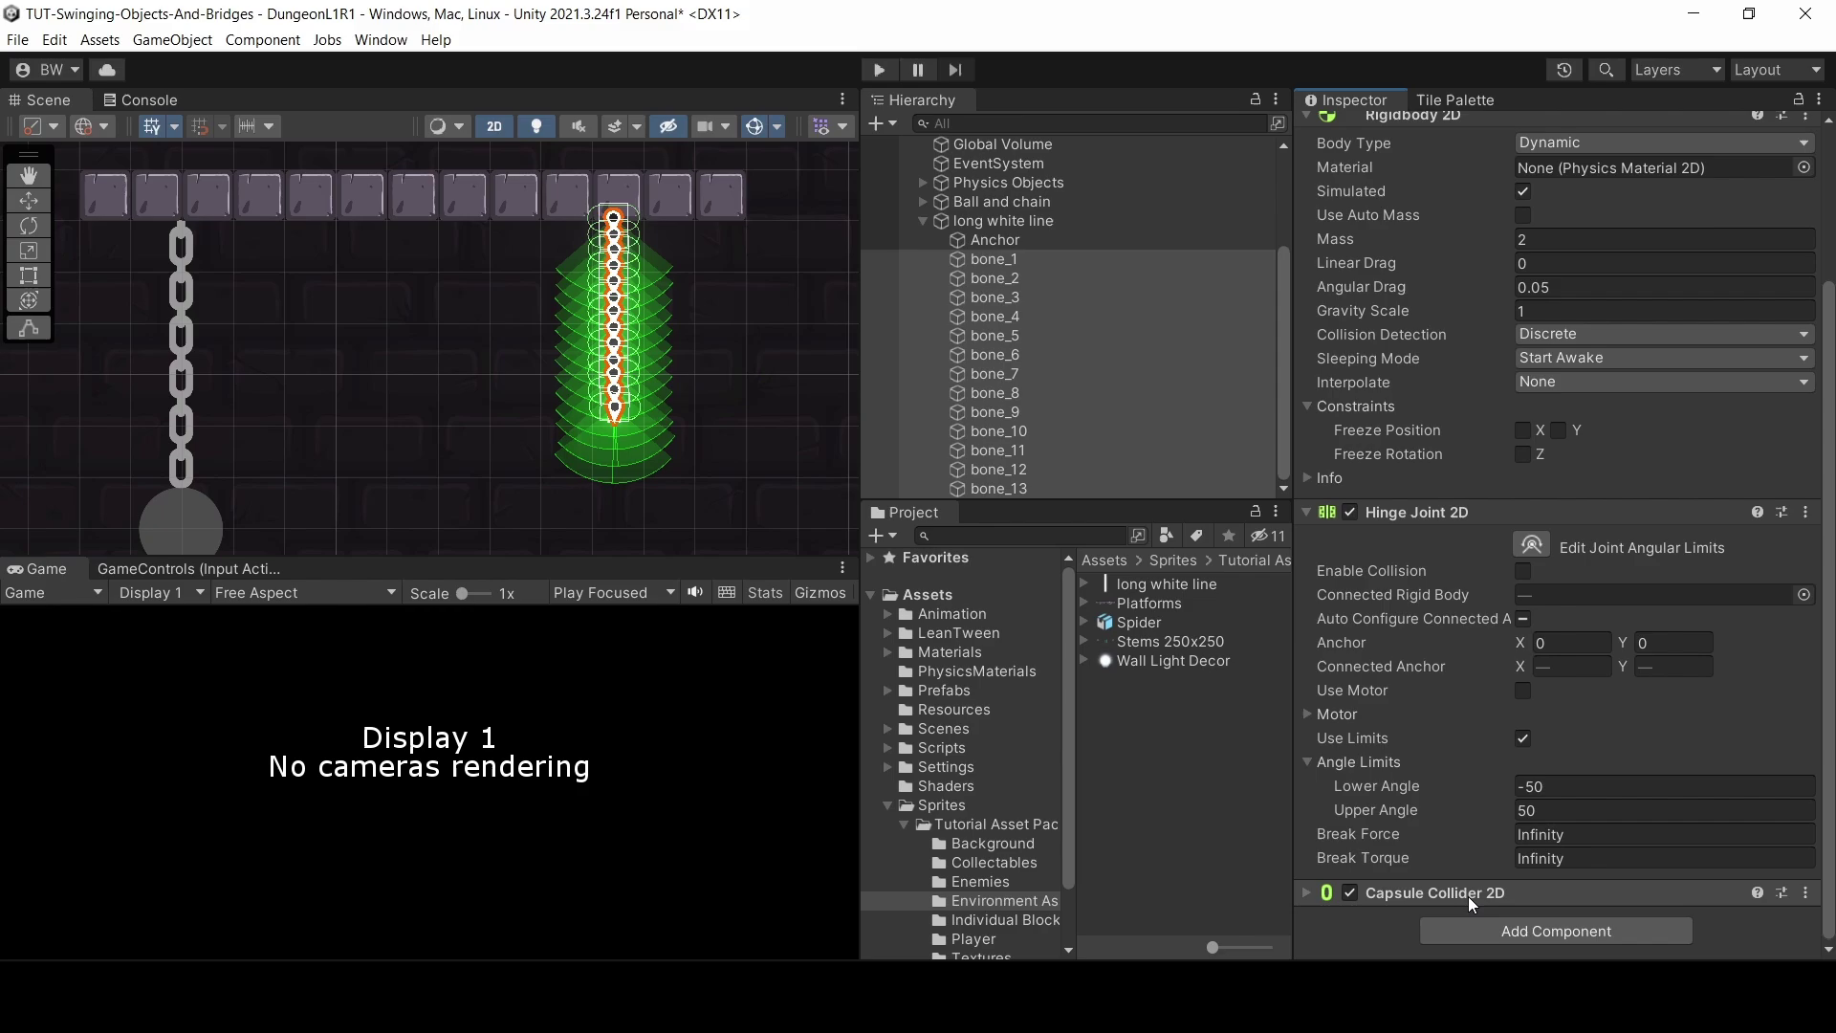
{"action": "left_click", "coordinate": [1466, 897]}
{"action": "scroll", "coordinate": [612, 224], "scroll_direction": "up", "scroll_amount": 5}
{"action": "left_click", "coordinate": [1664, 863]}
{"action": "left_click_drag", "start_coordinate": [1622, 839], "coordinate": [887, 442]}
{"action": "left_click_drag", "start_coordinate": [1520, 815], "coordinate": [1557, 843]}
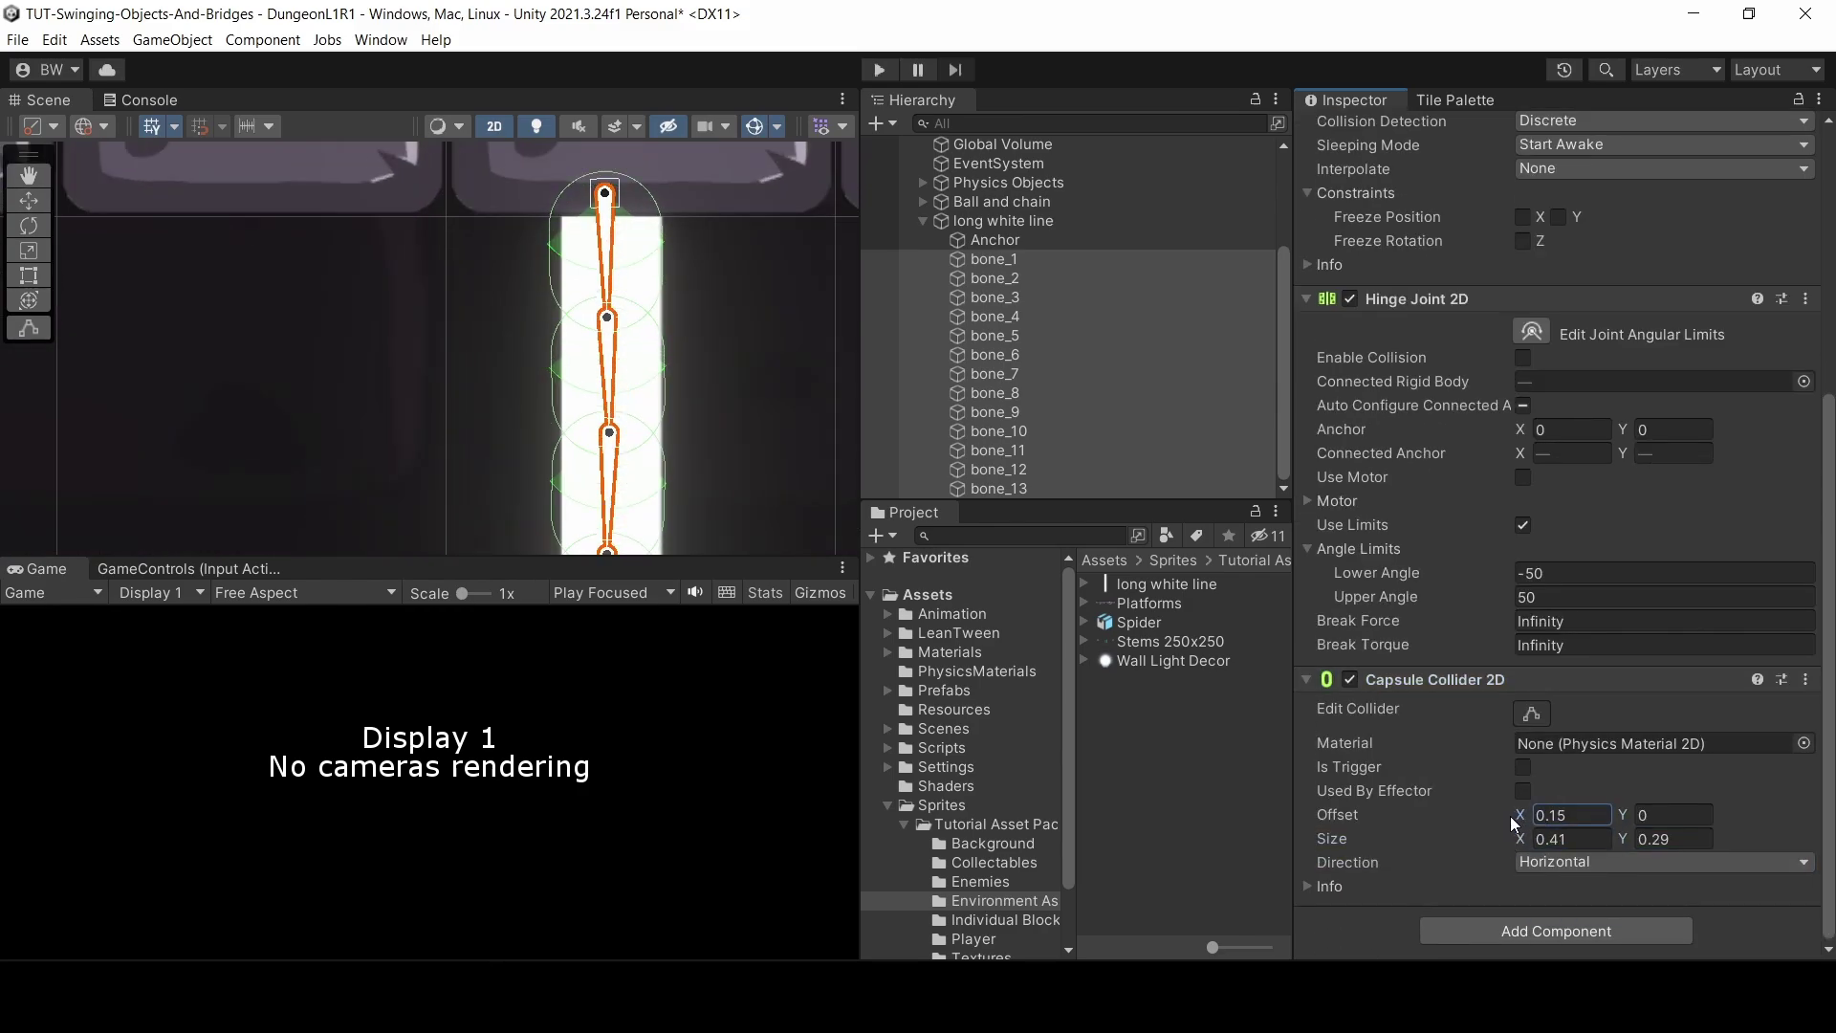
- Play the game and make the character jump and run into the hanging line to test its collisions
{"action": "key", "text": "ctrl+p"}
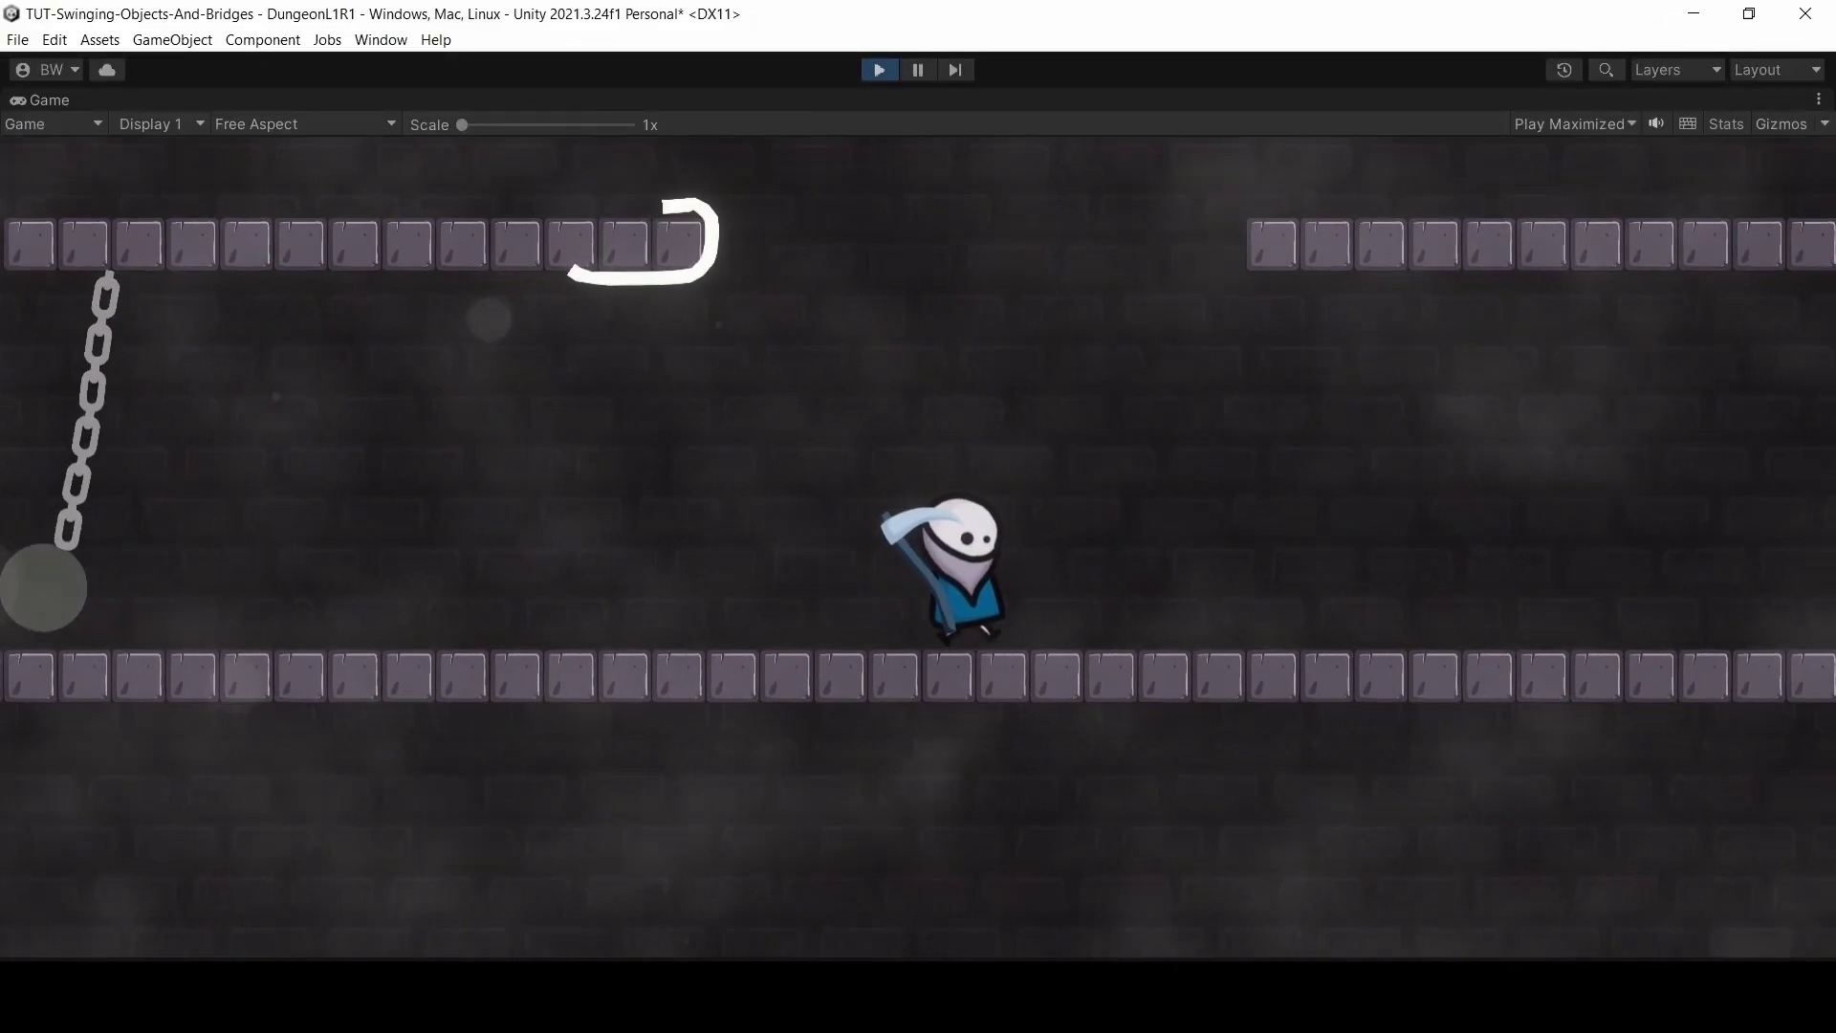
{"action": "key", "text": "space"}
{"action": "key", "text": "d"}
{"action": "key", "text": "space"}
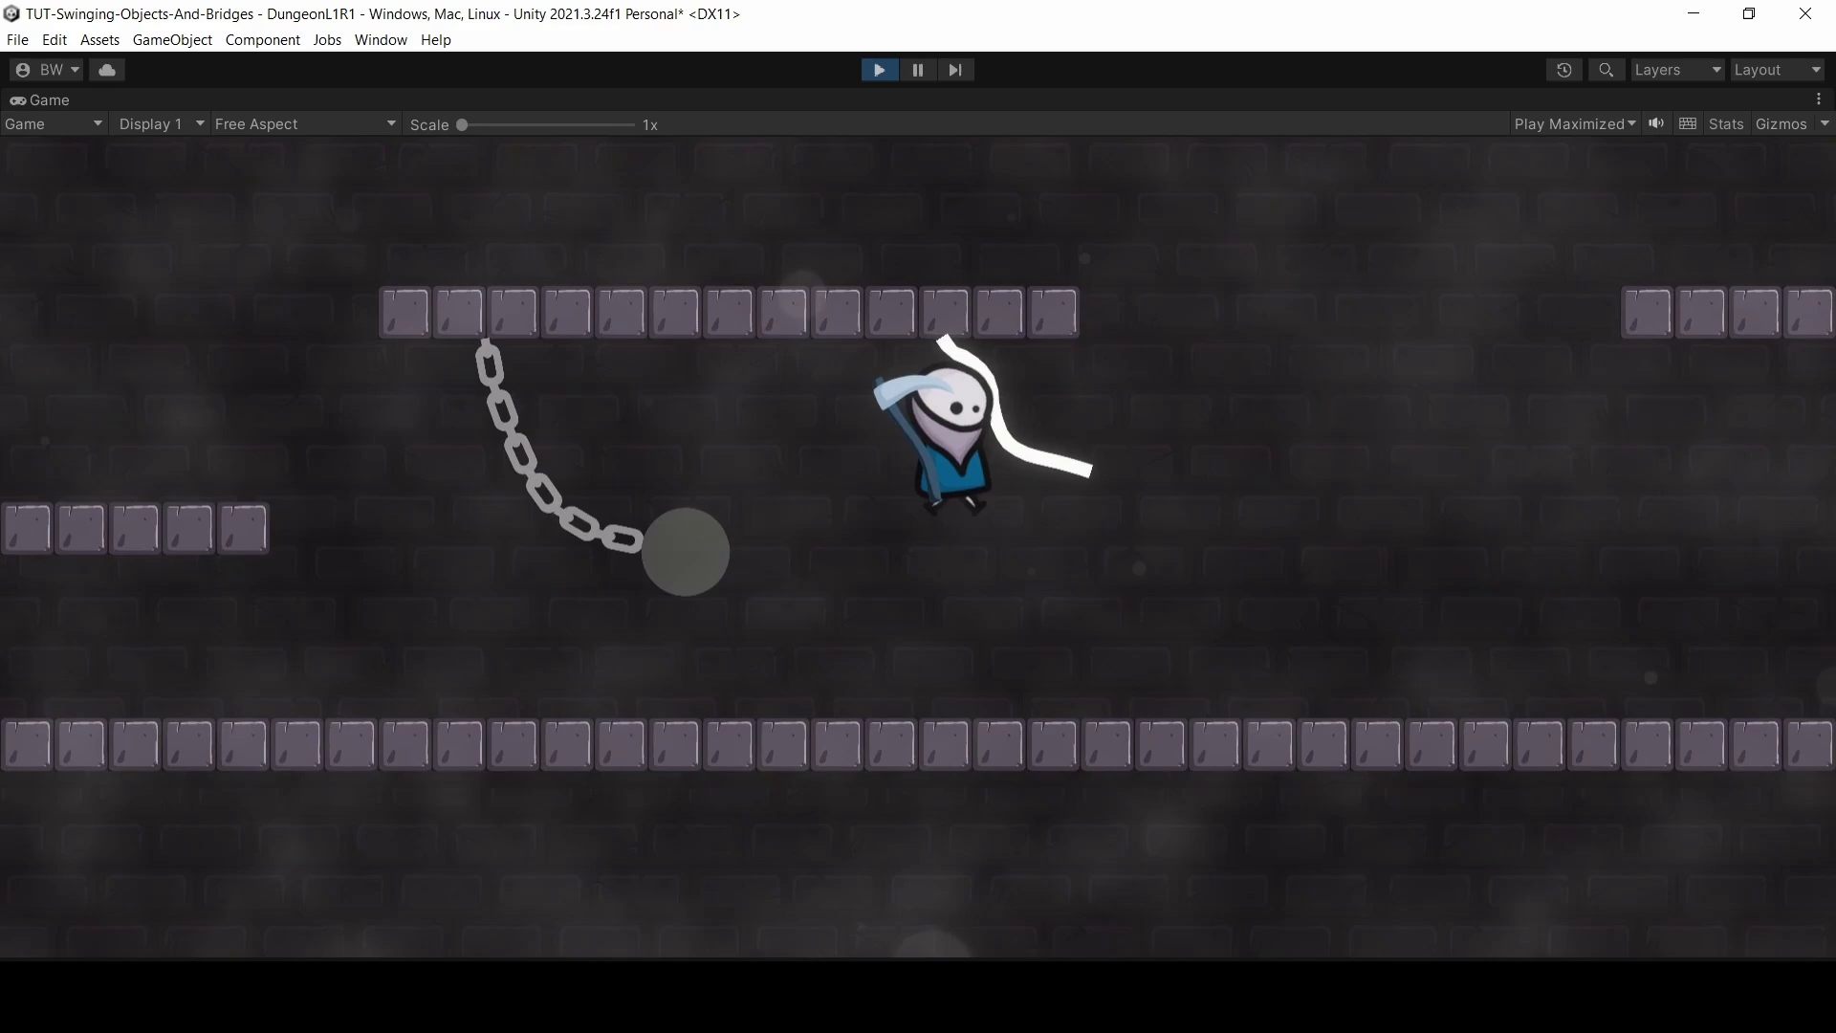
{"action": "key", "text": "a"}
{"action": "key", "text": "space"}
{"action": "key", "text": "d"}
{"action": "key", "text": "a"}
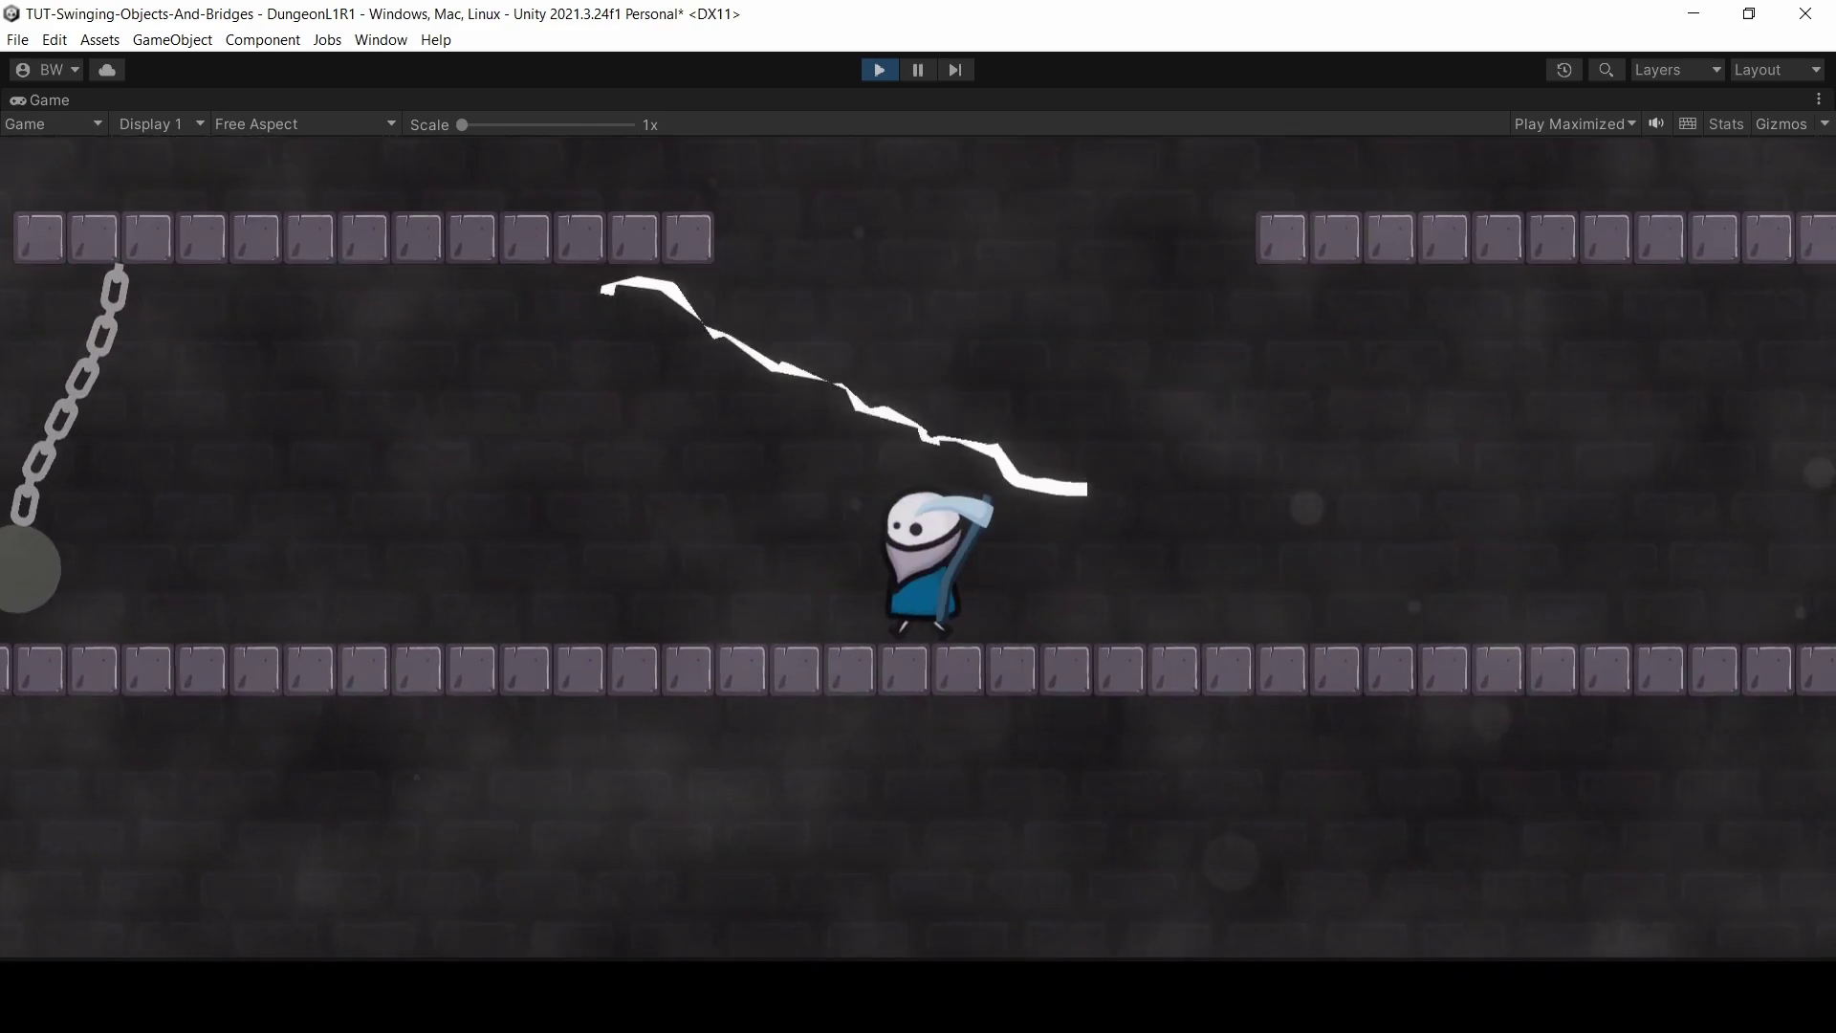
{"action": "key", "text": "Left"}
{"action": "key", "text": "space"}
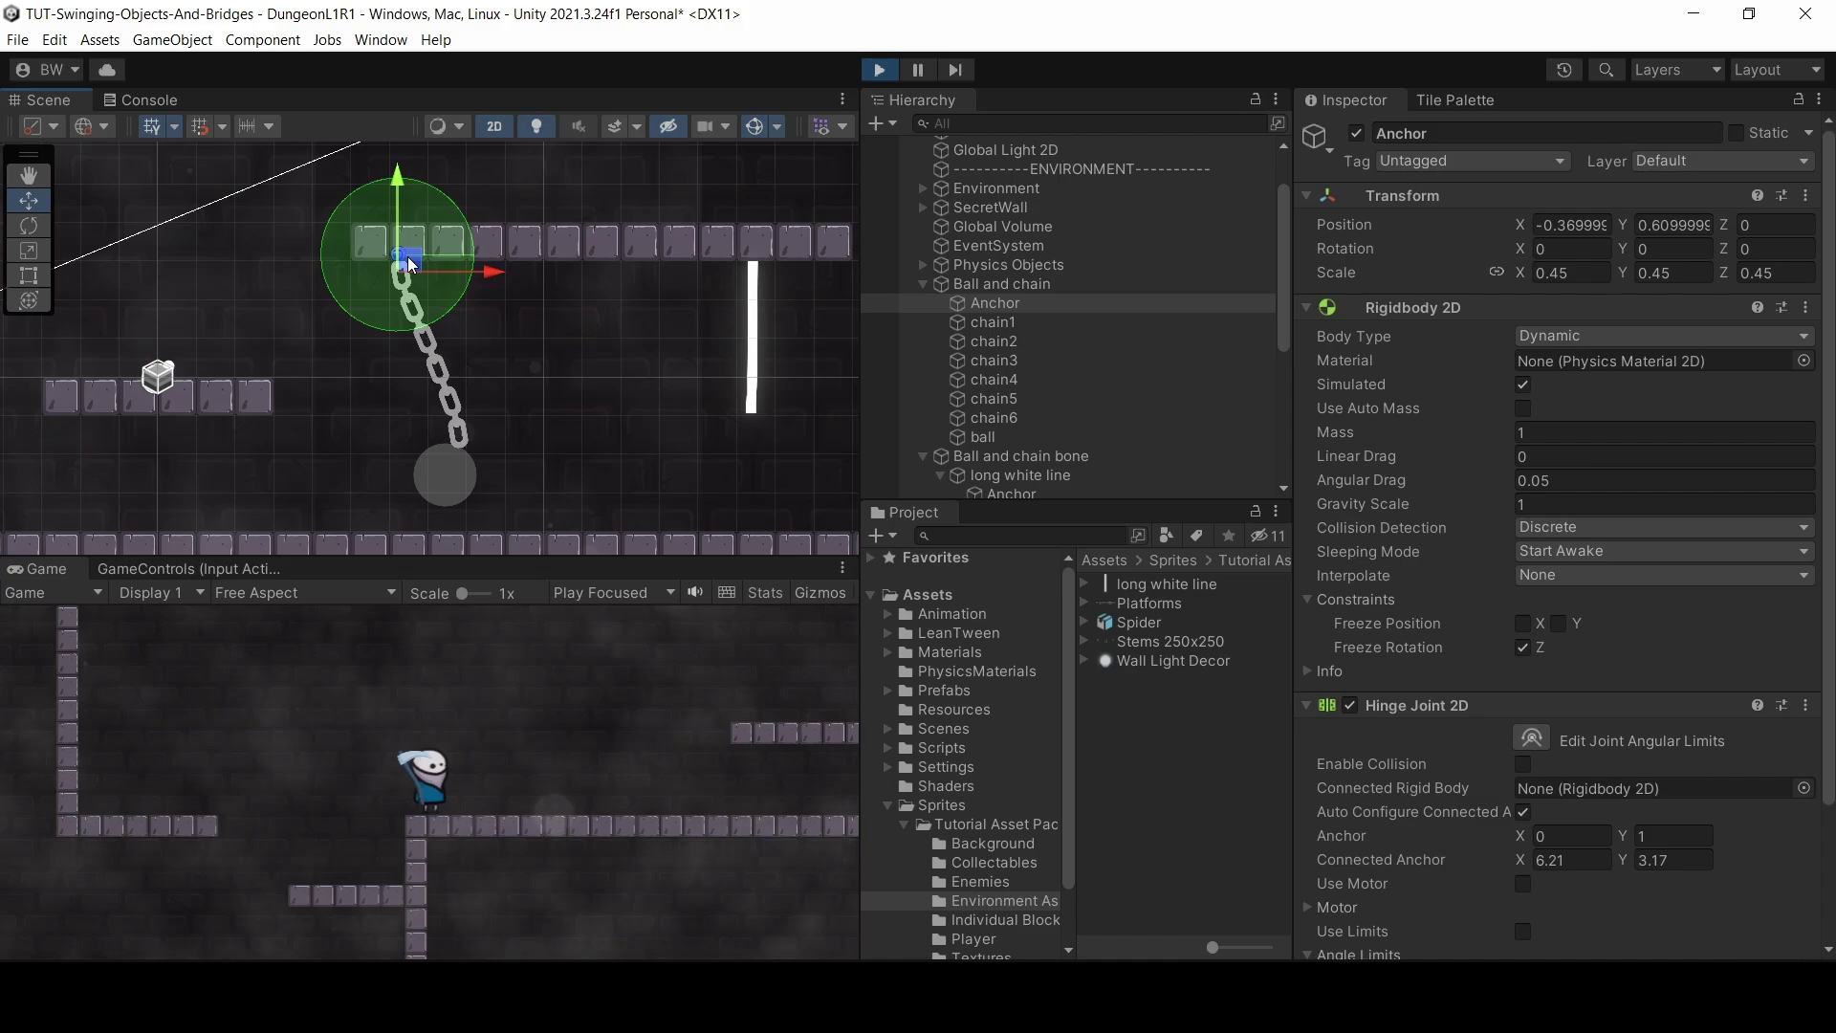
- Compare the swing of the ball and chain with the bone-rigged line in play mode by moving their anchors
{"action": "mouse_move", "coordinate": [411, 244]}
{"action": "left_mouse_down"}
{"action": "mouse_move", "coordinate": [433, 287]}
{"action": "mouse_move", "coordinate": [417, 267]}
{"action": "left_mouse_up"}
{"action": "scroll", "coordinate": [969, 447], "scroll_direction": "down", "scroll_amount": 2}
{"action": "left_click", "coordinate": [1004, 351]}
{"action": "left_click_drag", "start_coordinate": [757, 246], "coordinate": [683, 343]}
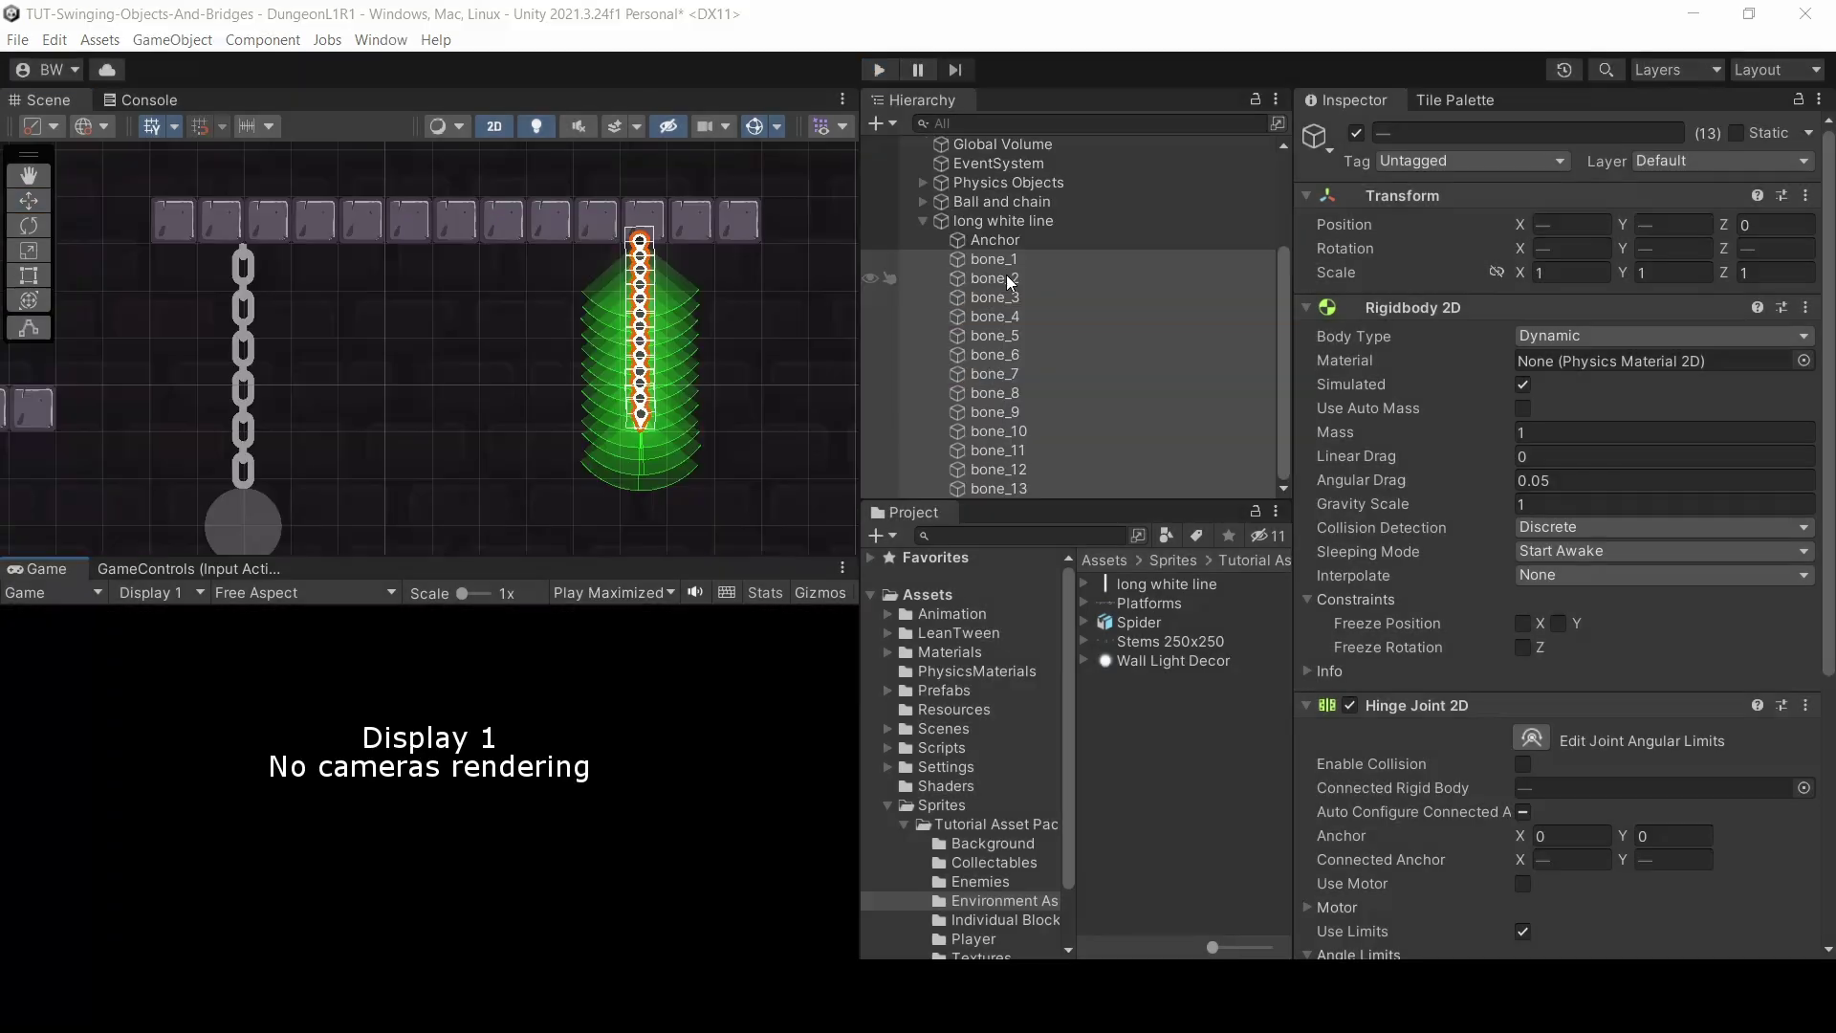
- Set the Rigidbody 2D mass of bone_1 through bone_13 to 2
{"action": "left_click", "coordinate": [994, 260]}
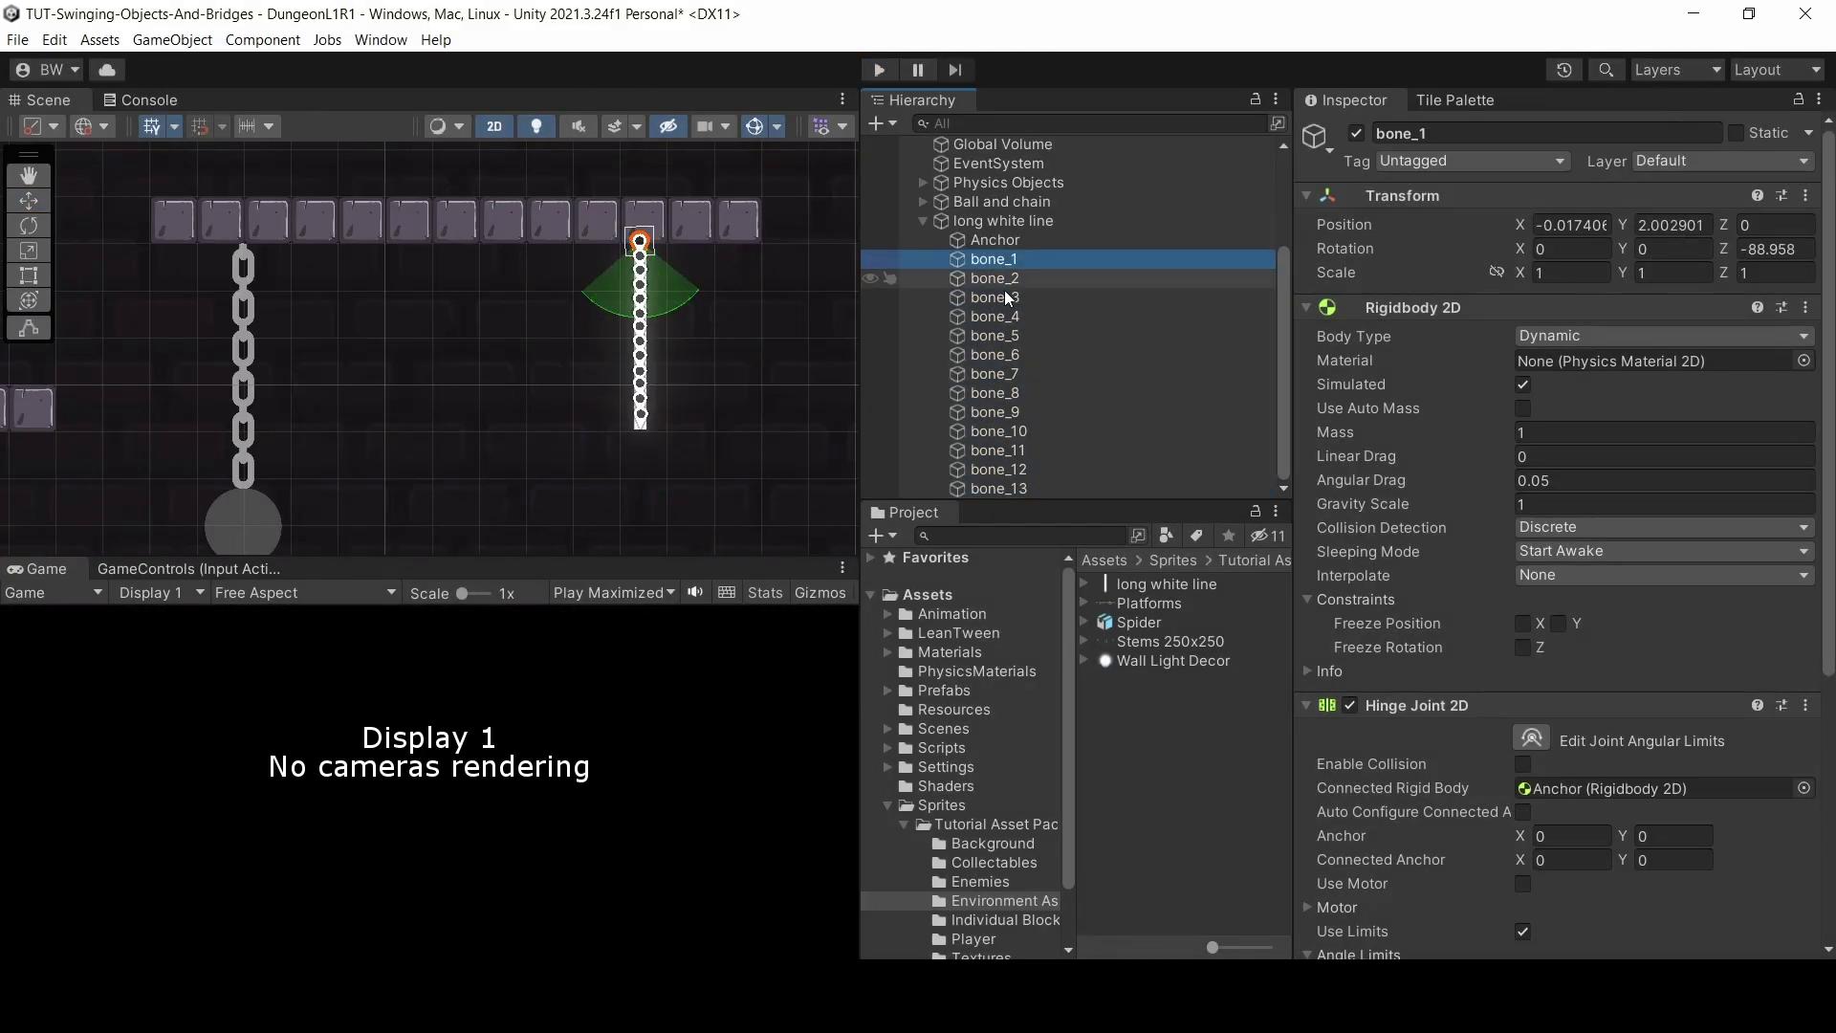
{"action": "left_click", "coordinate": [999, 488], "text": "shift"}
{"action": "left_click", "coordinate": [1547, 436]}
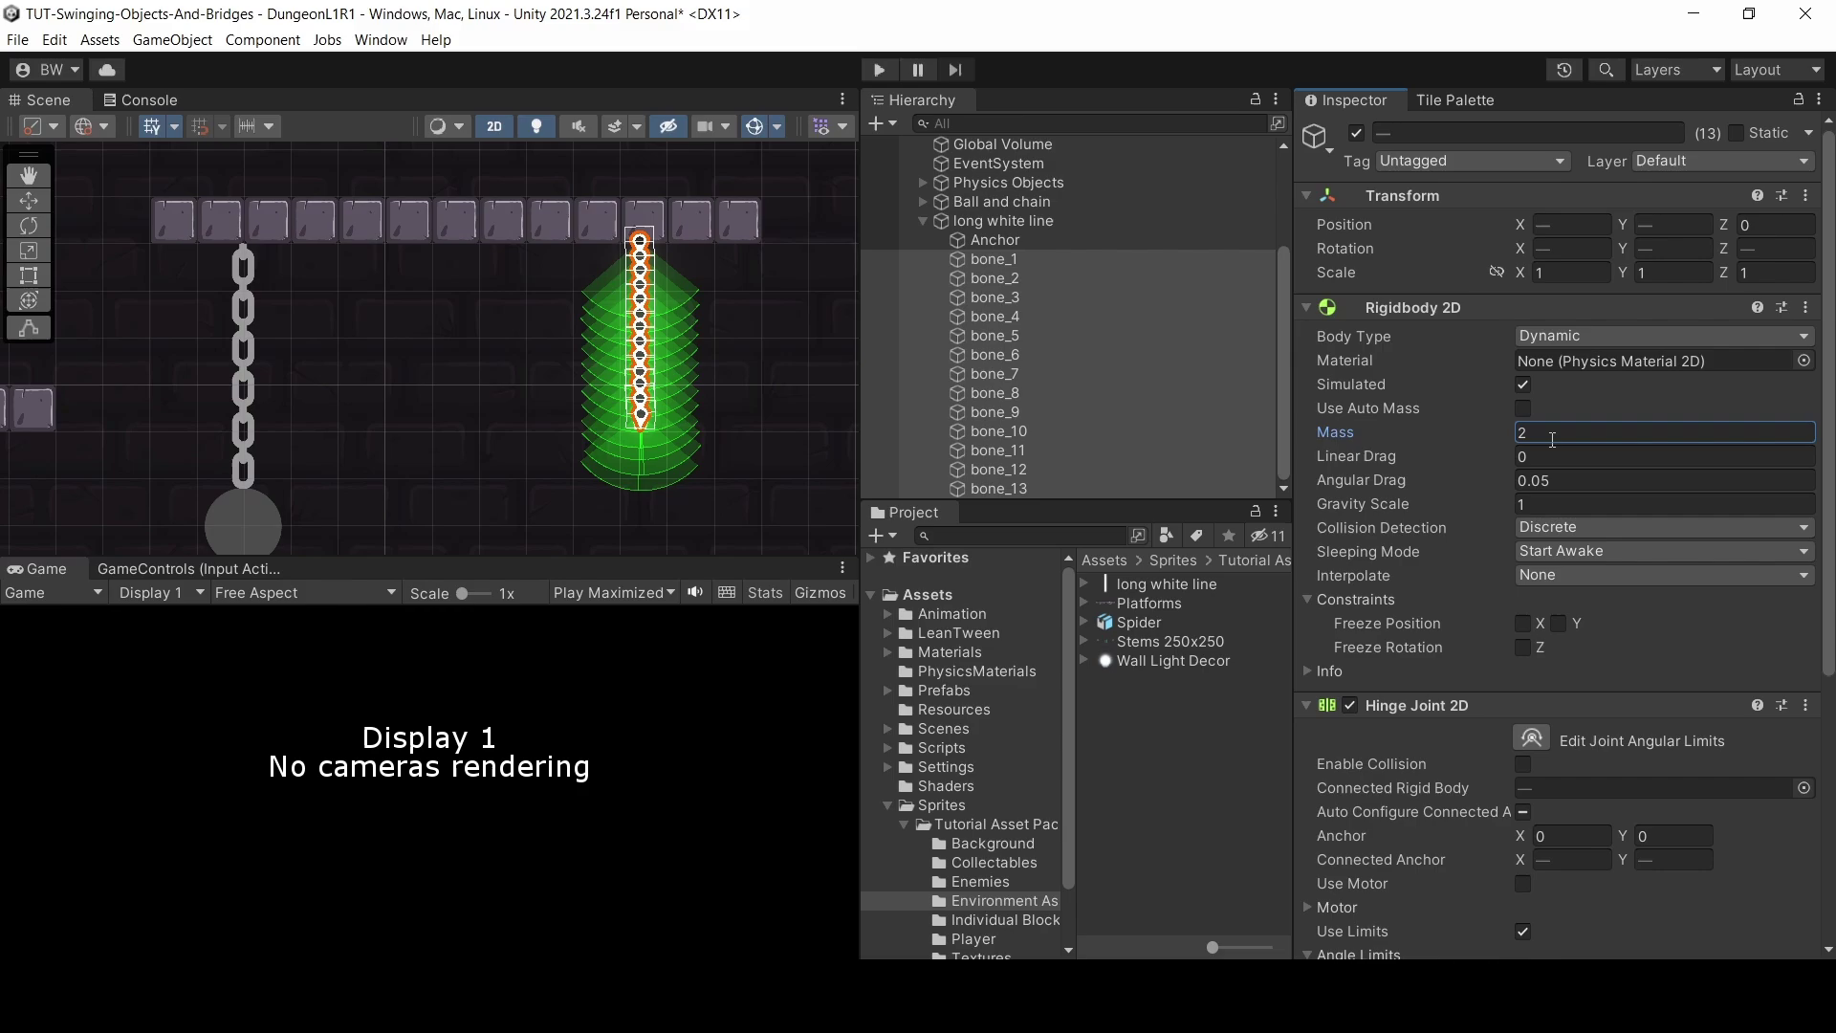
- Examine the Rigidbody 2D settings of chain1 through chain6 inside the Ball and chain object
{"action": "left_click", "coordinate": [921, 222]}
{"action": "left_click", "coordinate": [983, 354]}
{"action": "left_click", "coordinate": [921, 354]}
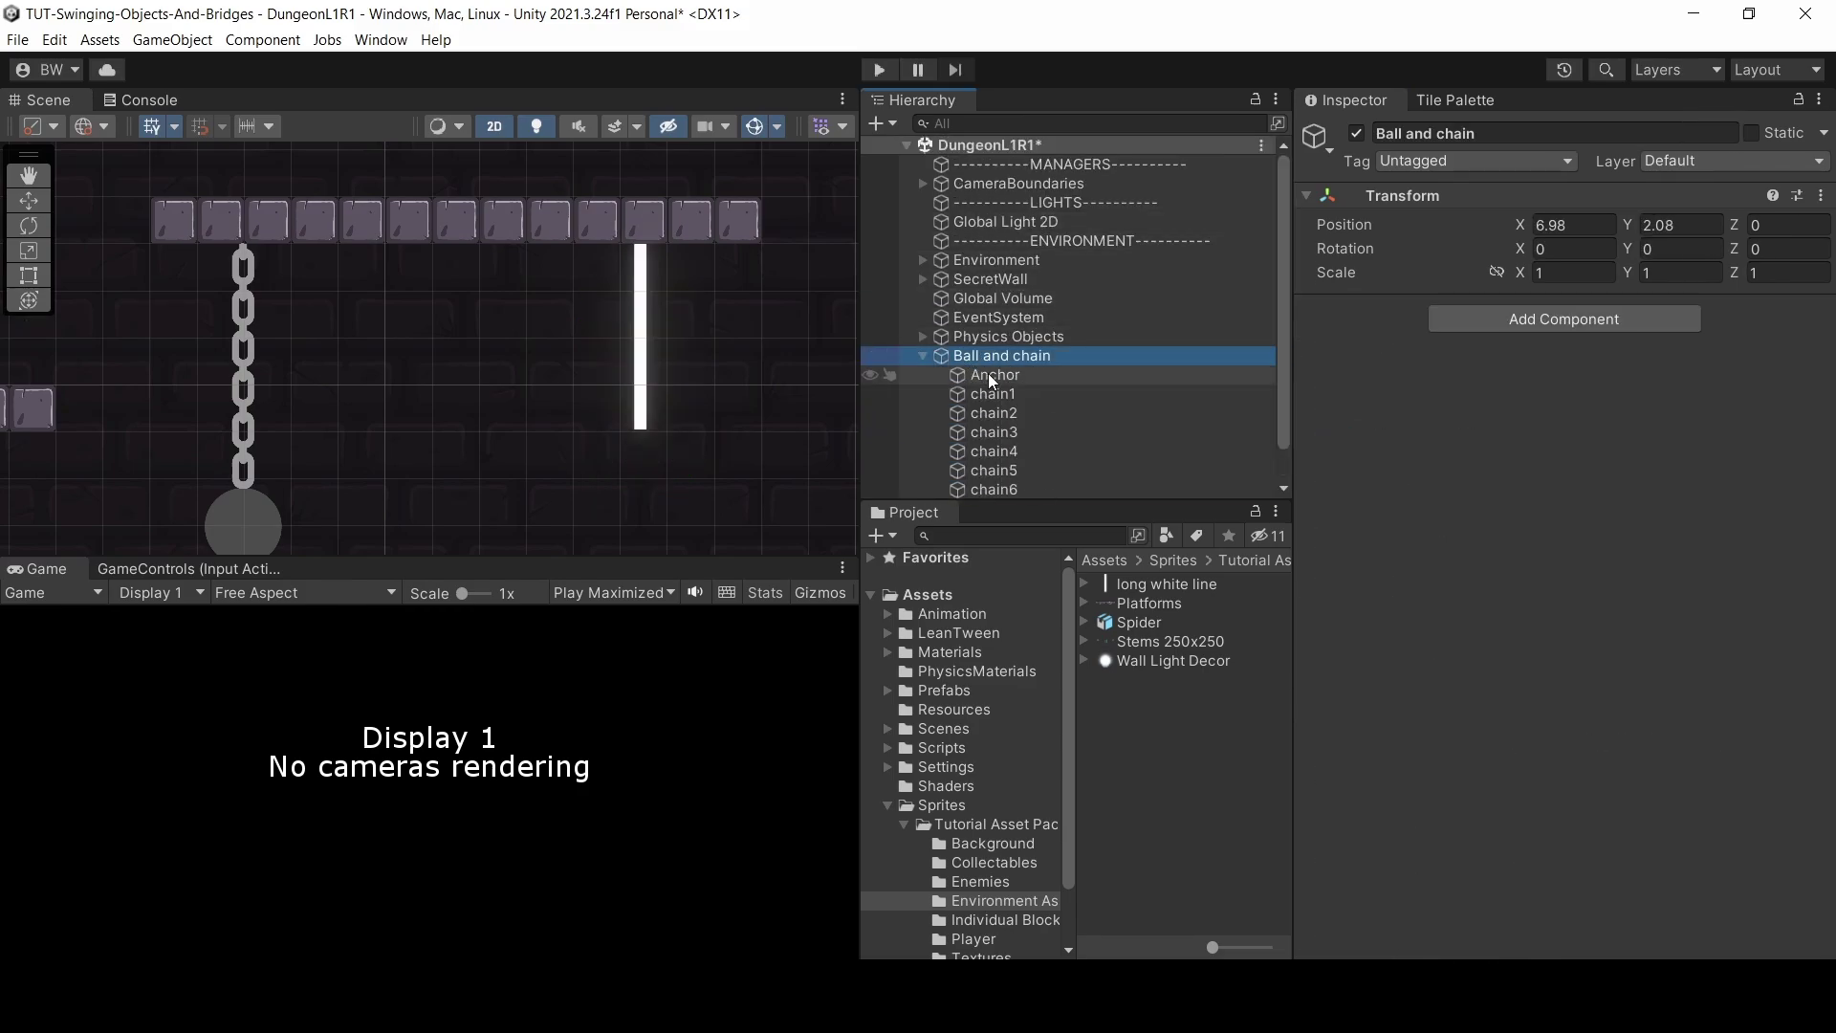
{"action": "left_click", "coordinate": [1000, 394]}
{"action": "scroll", "coordinate": [999, 411], "scroll_direction": "down", "scroll_amount": 1}
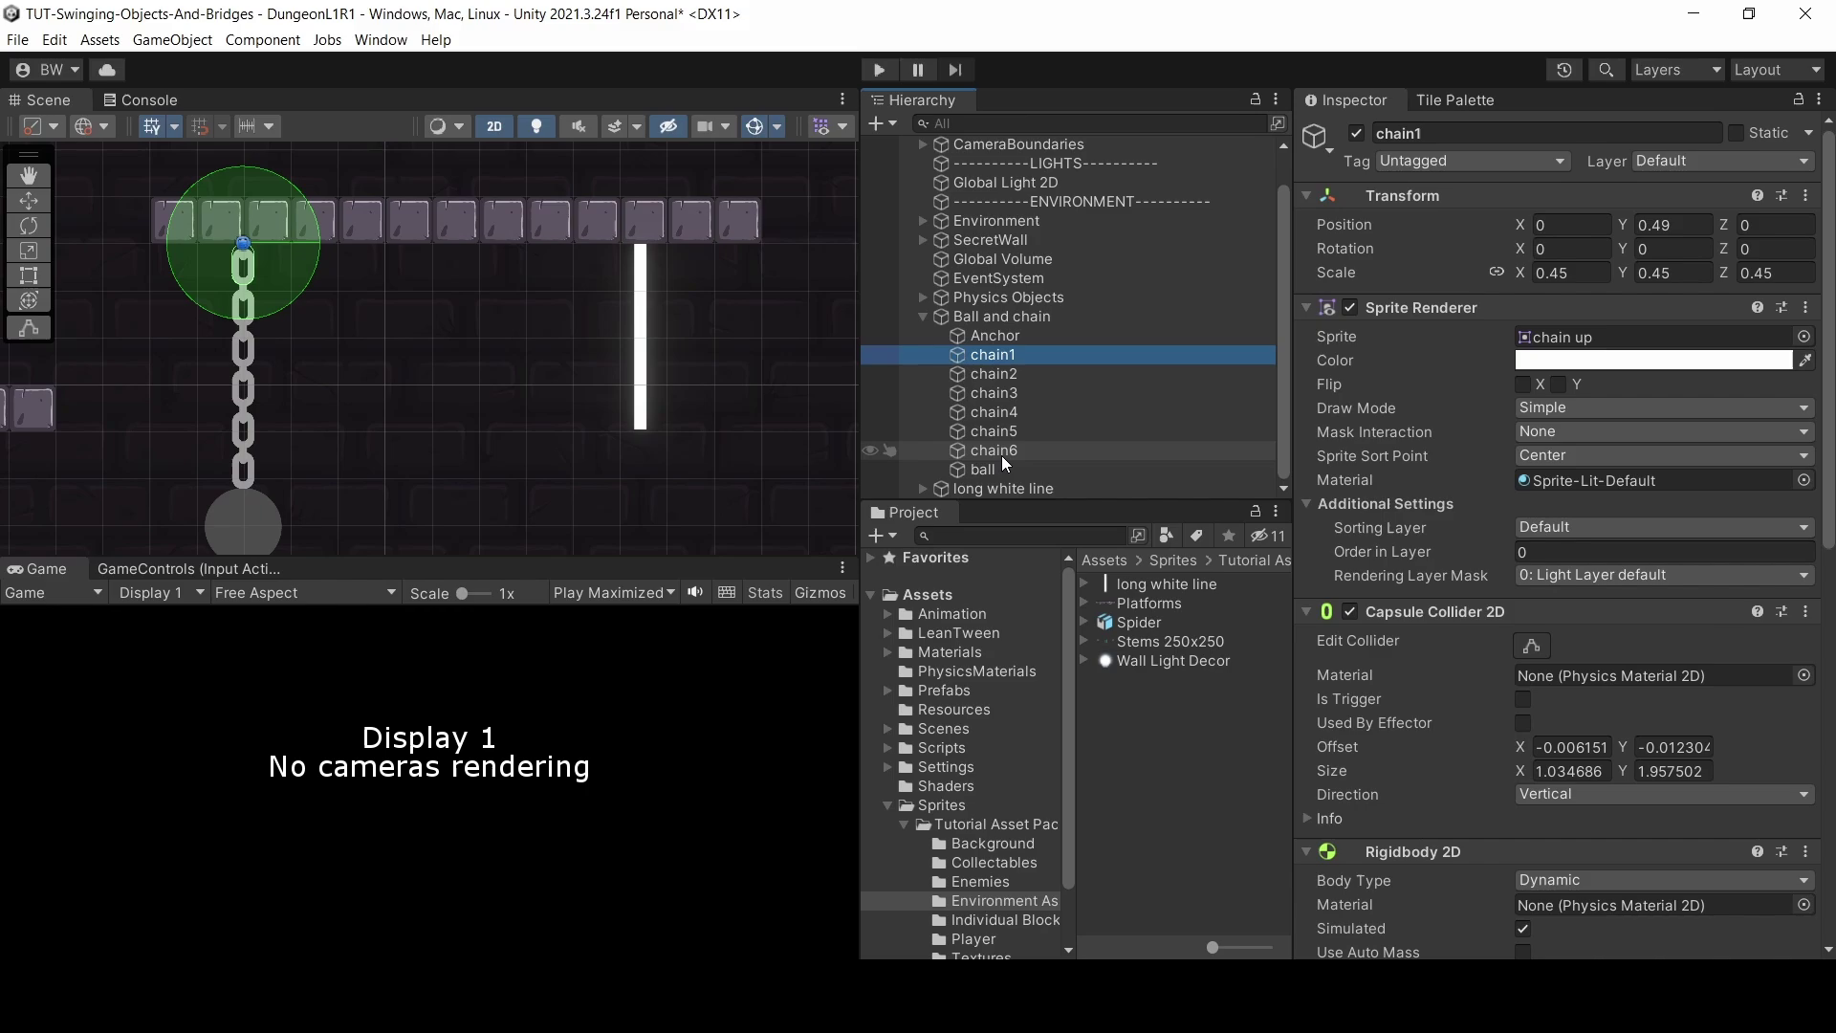
{"action": "left_click", "coordinate": [1001, 451], "text": "shift"}
{"action": "scroll", "coordinate": [1493, 650], "scroll_direction": "down", "scroll_amount": 3}
{"action": "left_click", "coordinate": [1568, 716]}
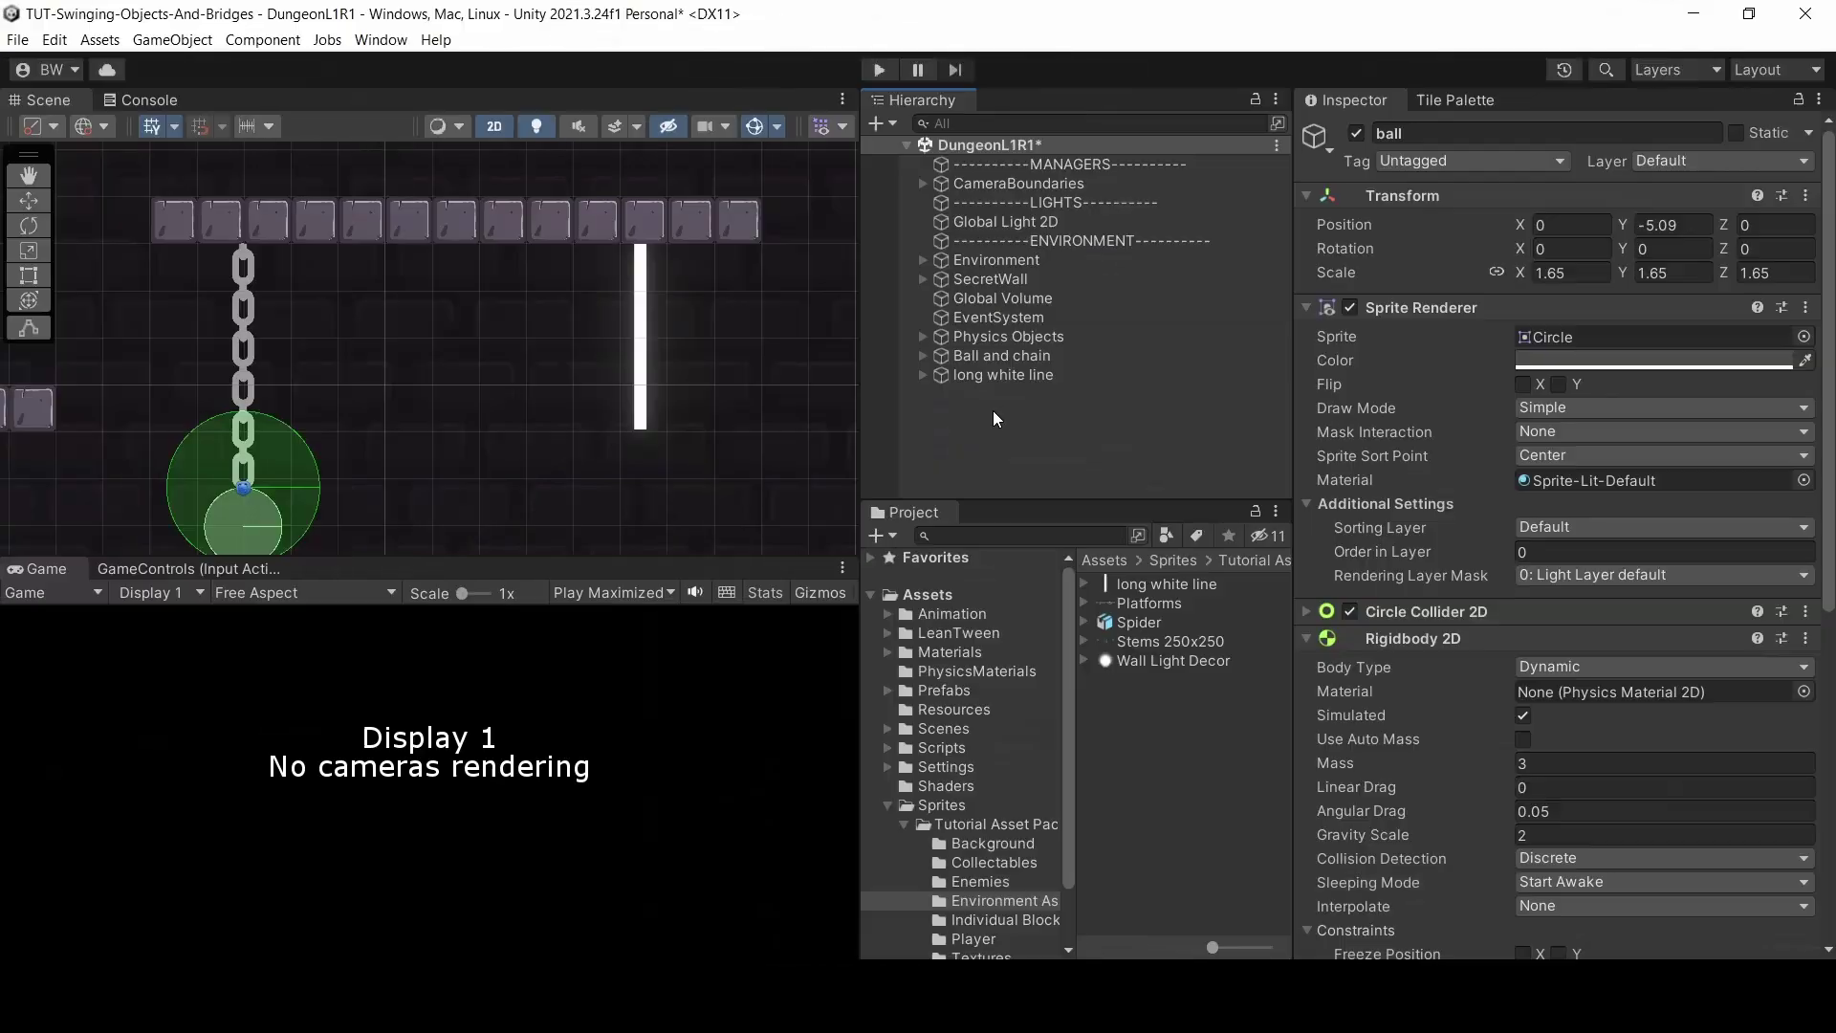
- Create an empty root object named Ball and chain bone and make long white line its child
{"action": "left_click", "coordinate": [987, 409]}
{"action": "right_click", "coordinate": [987, 408]}
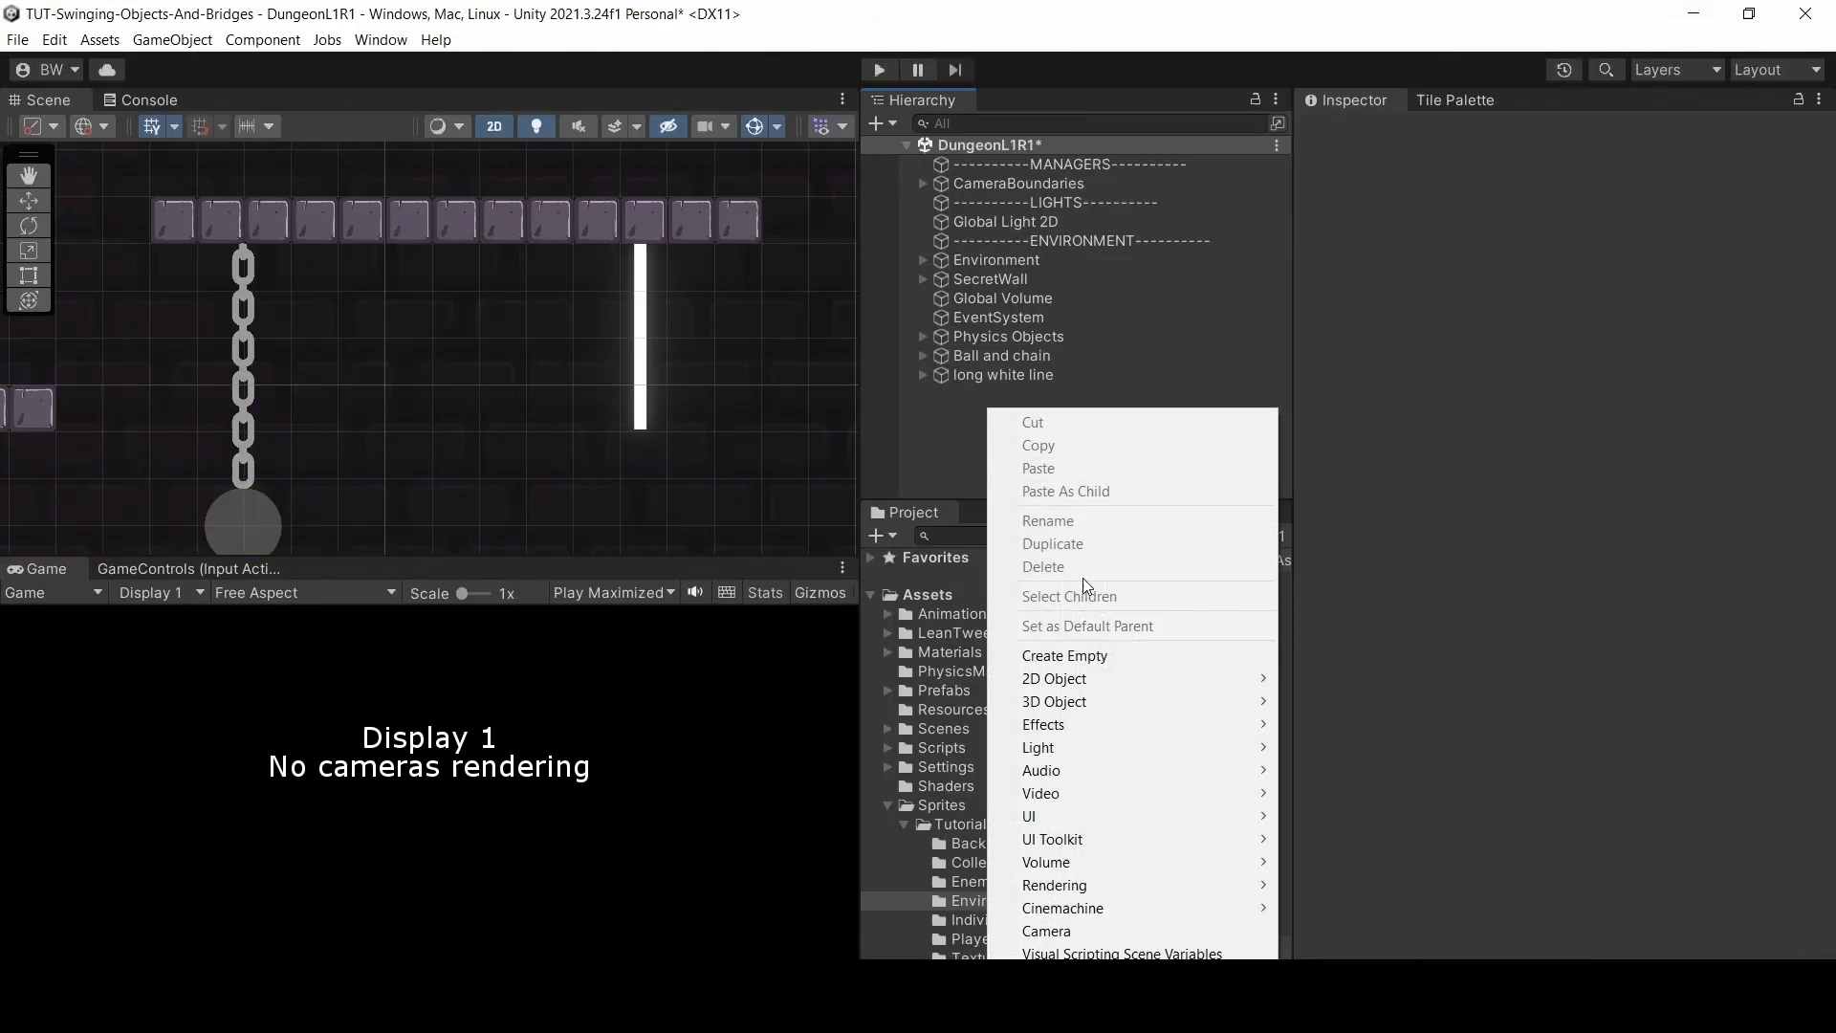
{"action": "left_click", "coordinate": [1081, 649]}
{"action": "type", "text": "Ba"}
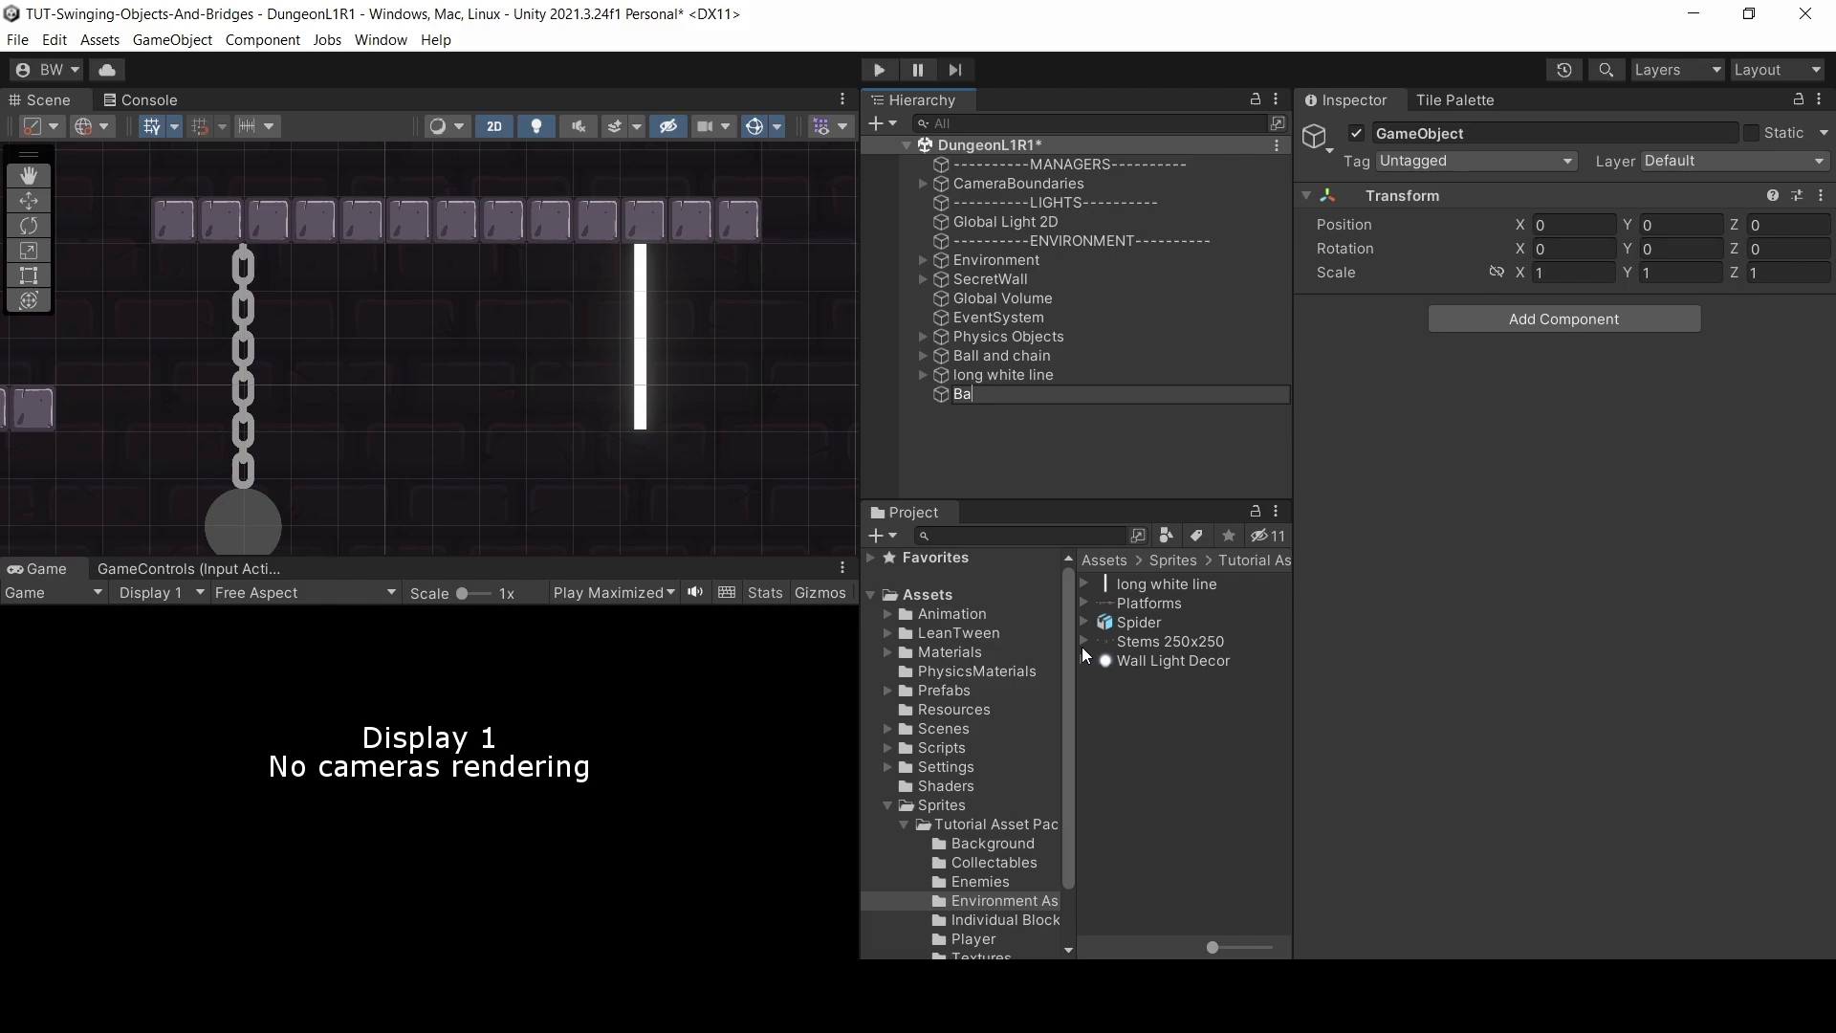
{"action": "type", "text": "ll and chain bone"}
{"action": "key", "text": "Return"}
{"action": "left_click_drag", "start_coordinate": [995, 374], "coordinate": [989, 396]}
- Add a circle sprite named bottom as a child of Ball and chain bone
{"action": "right_click", "coordinate": [990, 379]}
{"action": "mouse_move", "coordinate": [1052, 574]}
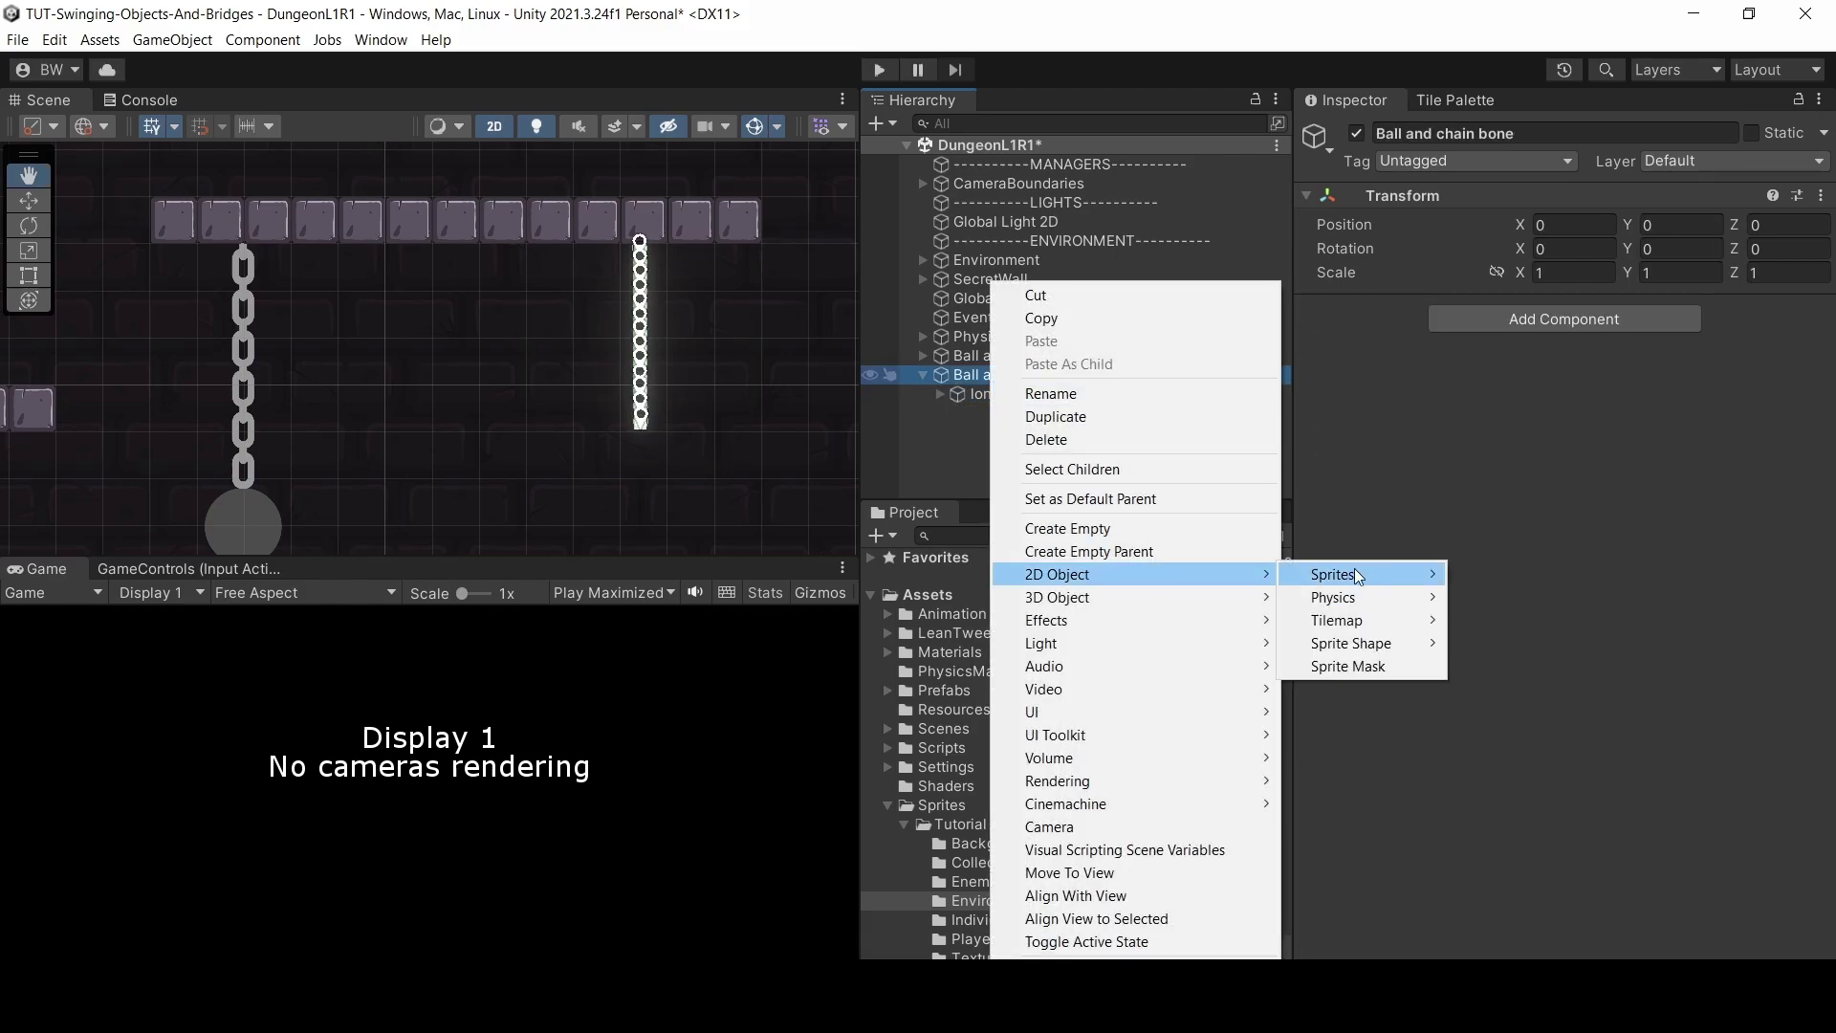
{"action": "mouse_move", "coordinate": [1348, 574]}
{"action": "left_click", "coordinate": [1499, 616]}
{"action": "type", "text": "bottom"}
{"action": "key", "text": "Return"}
- Scale the bottom circle uniformly to 1.65 and place it at the line's lower end, at about X 15.43, Y -1.73
{"action": "scroll", "coordinate": [631, 337], "scroll_direction": "down", "scroll_amount": 5}
{"action": "key", "text": "w"}
{"action": "left_click_drag", "start_coordinate": [265, 349], "coordinate": [626, 437]}
{"action": "scroll", "coordinate": [642, 382], "scroll_direction": "up", "scroll_amount": 8}
{"action": "left_click", "coordinate": [1497, 273]}
{"action": "left_click", "coordinate": [1568, 273]}
{"action": "type", "text": ".6"}
{"action": "key", "text": "BackSpace"}
{"action": "key", "text": "BackSpace"}
{"action": "type", "text": "1.65"}
{"action": "left_click_drag", "start_coordinate": [618, 368], "coordinate": [618, 365]}
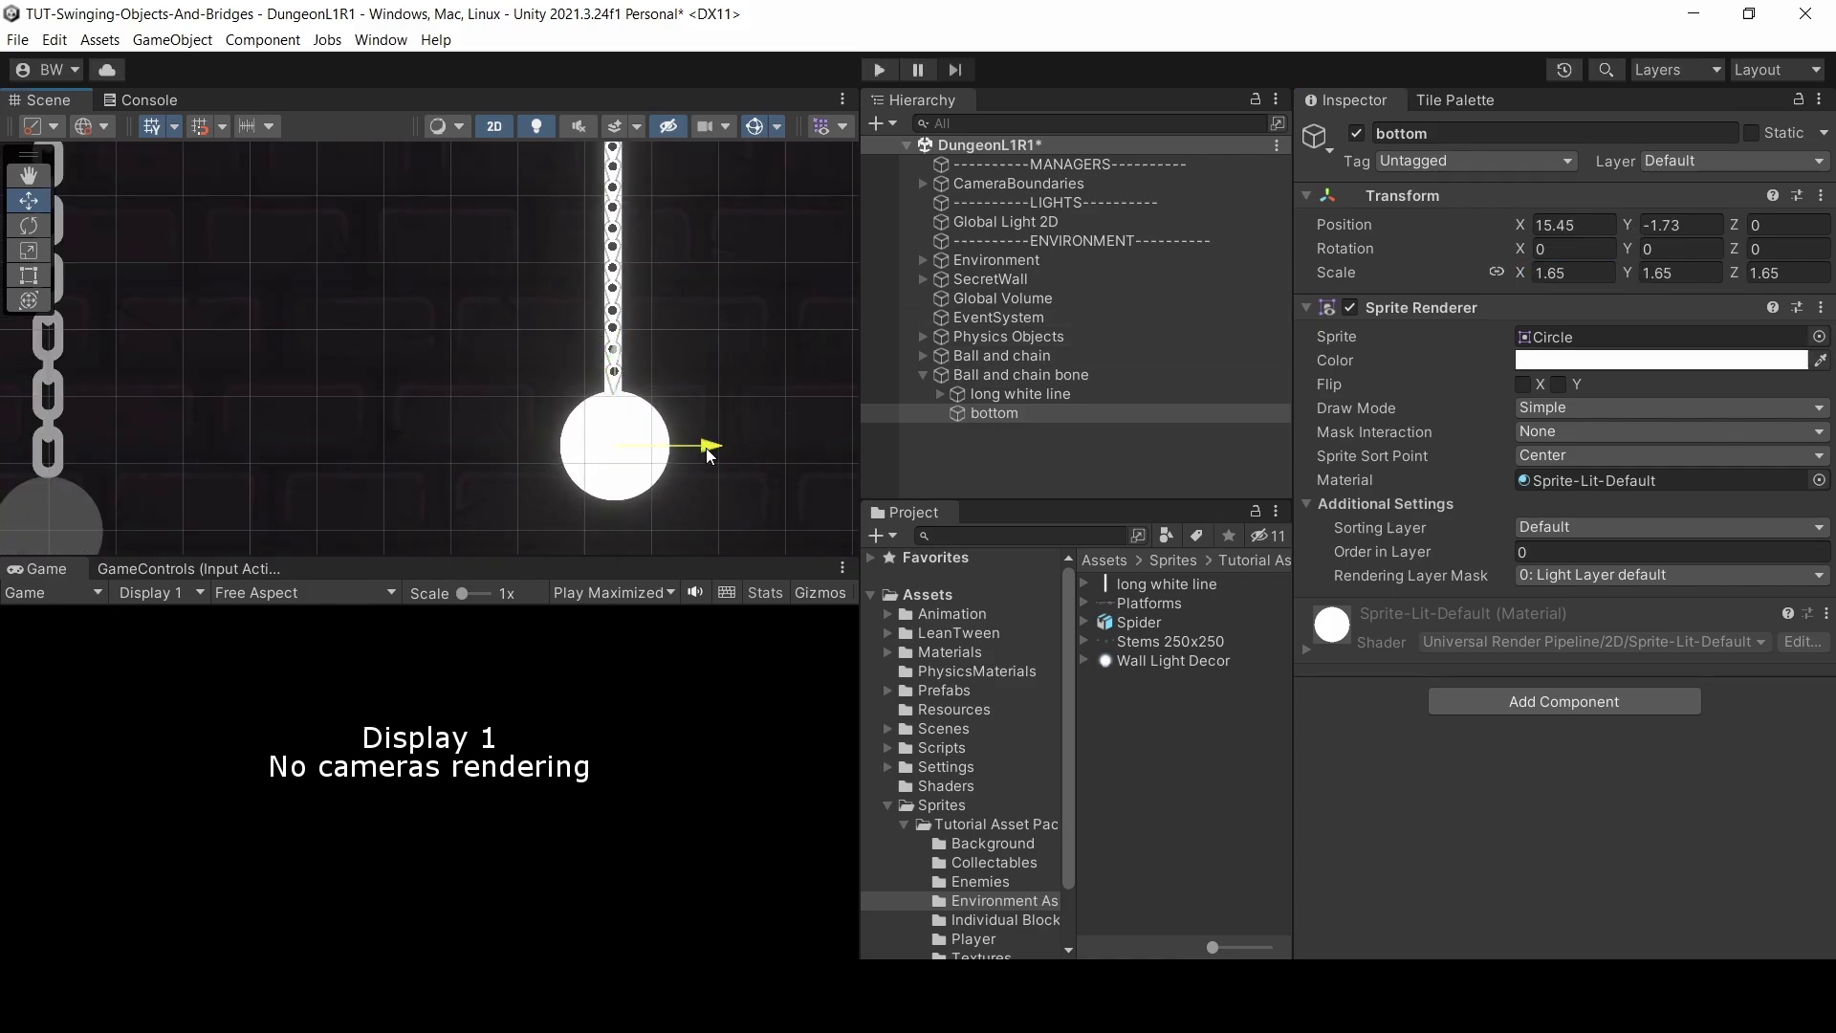
{"action": "left_click_drag", "start_coordinate": [706, 448], "coordinate": [704, 448]}
- Change the bottom circle's sprite colour to grey
{"action": "left_click", "coordinate": [1646, 360]}
{"action": "left_click_drag", "start_coordinate": [1633, 537], "coordinate": [1624, 570]}
{"action": "left_click", "coordinate": [1816, 347]}
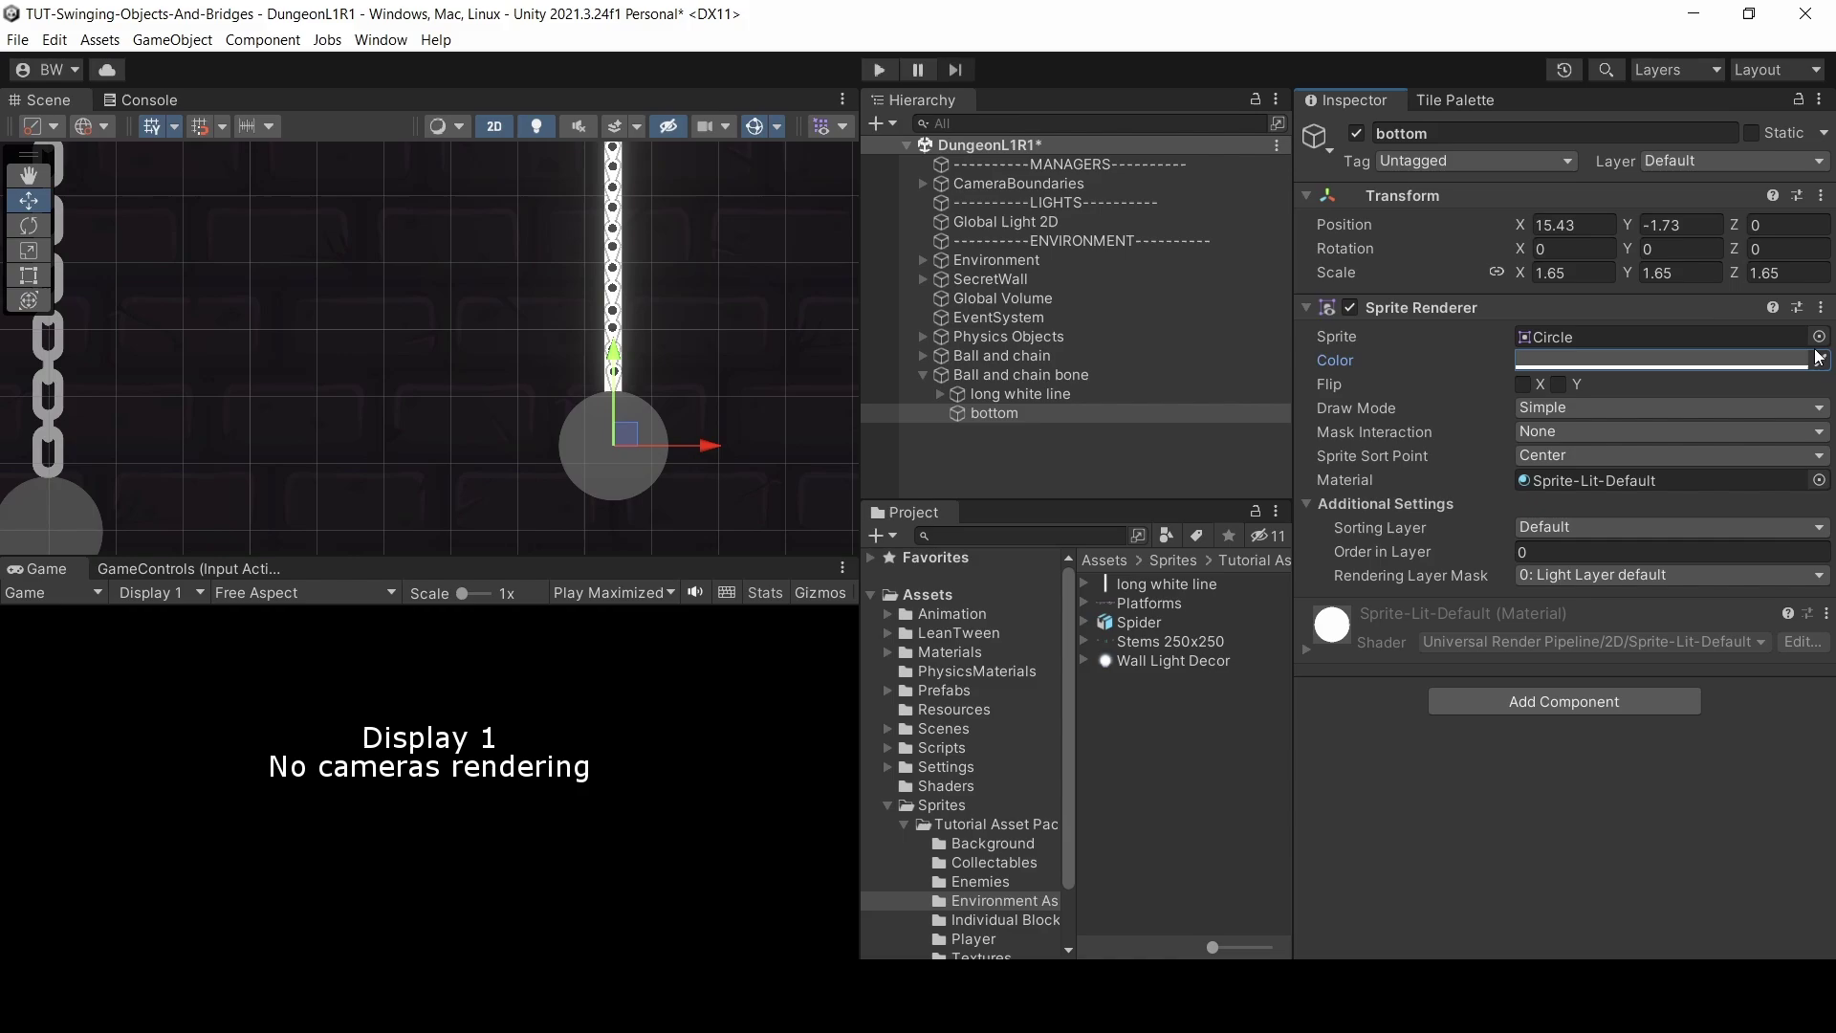
- Add a Circle Collider 2D and a Hinge Joint 2D to the bottom circle
{"action": "left_click", "coordinate": [1505, 698]}
{"action": "left_click", "coordinate": [1505, 696]}
{"action": "left_click", "coordinate": [1508, 726]}
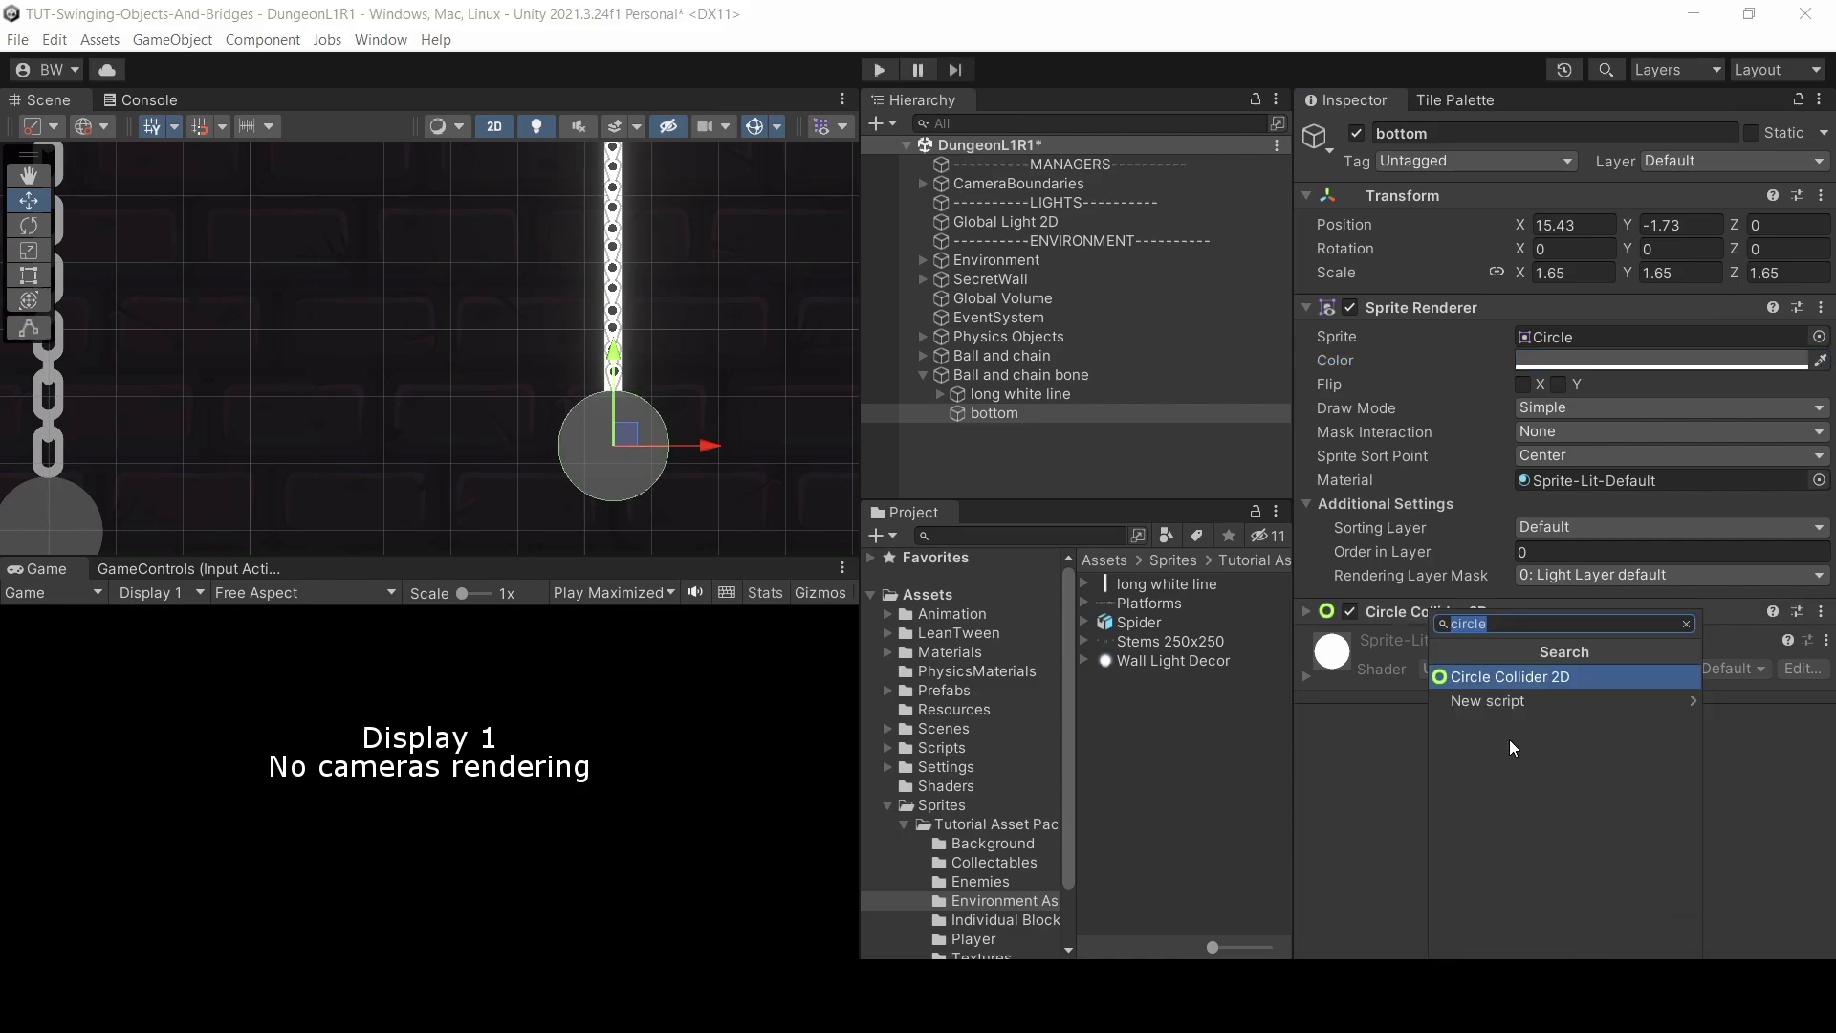
{"action": "type", "text": "hinge"}
{"action": "key", "text": "Return"}
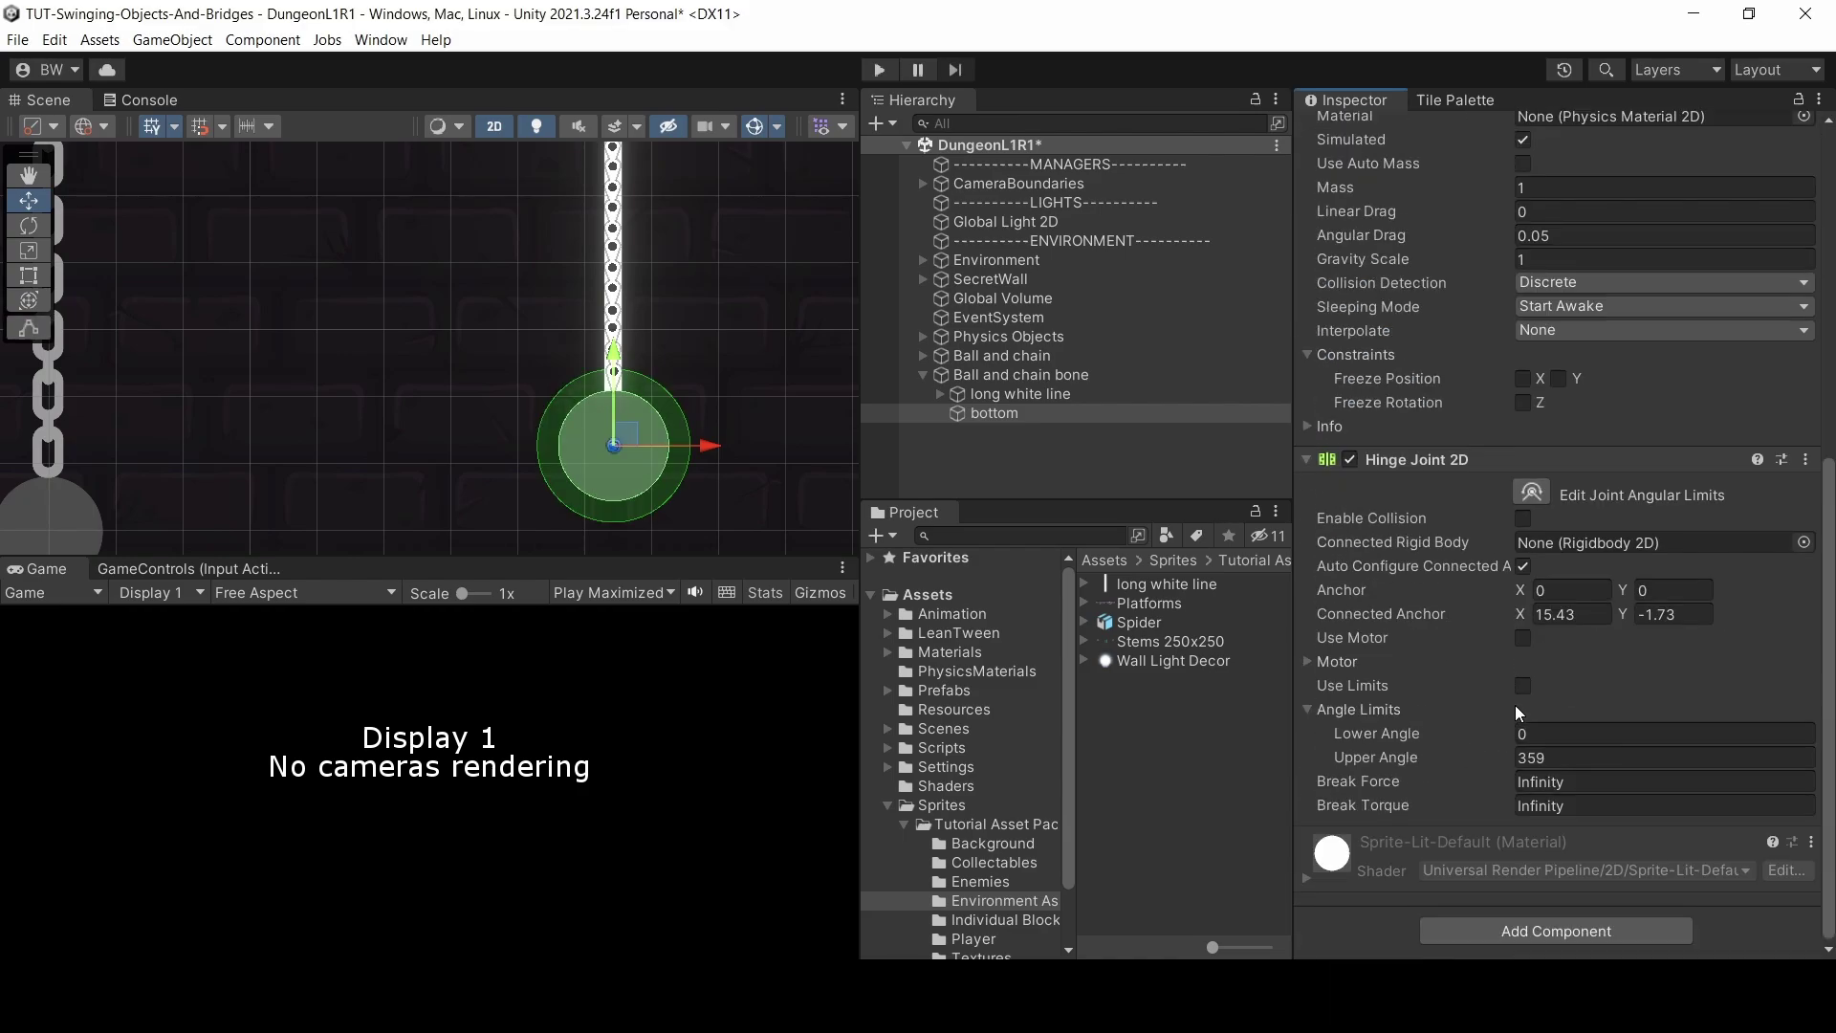
- Connect the bottom circle's hinge to bone_13 with anchor Y 0.48, and set its Rigidbody 2D mass to 3
{"action": "left_click", "coordinate": [940, 393]}
{"action": "left_click_drag", "start_coordinate": [1013, 469], "coordinate": [1470, 541]}
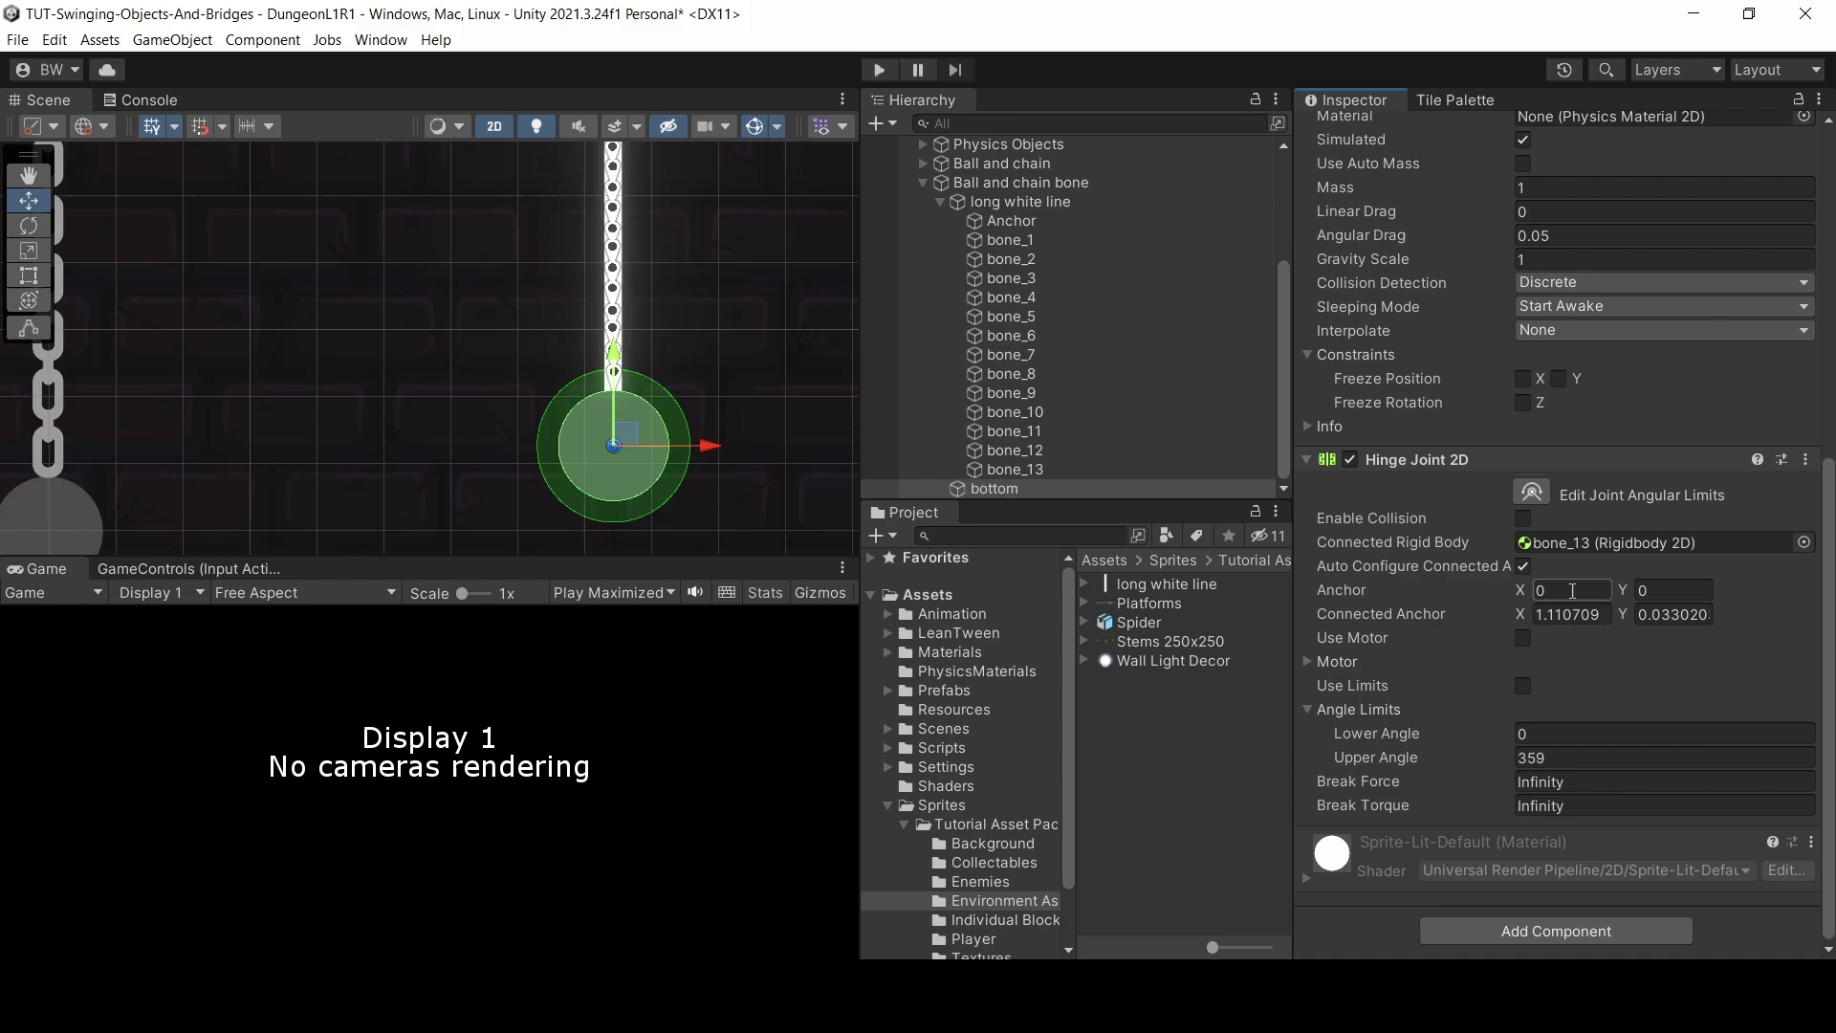
{"action": "left_click", "coordinate": [1644, 591]}
{"action": "type", "text": "0.48"}
{"action": "scroll", "coordinate": [1383, 772], "scroll_direction": "up", "scroll_amount": 6}
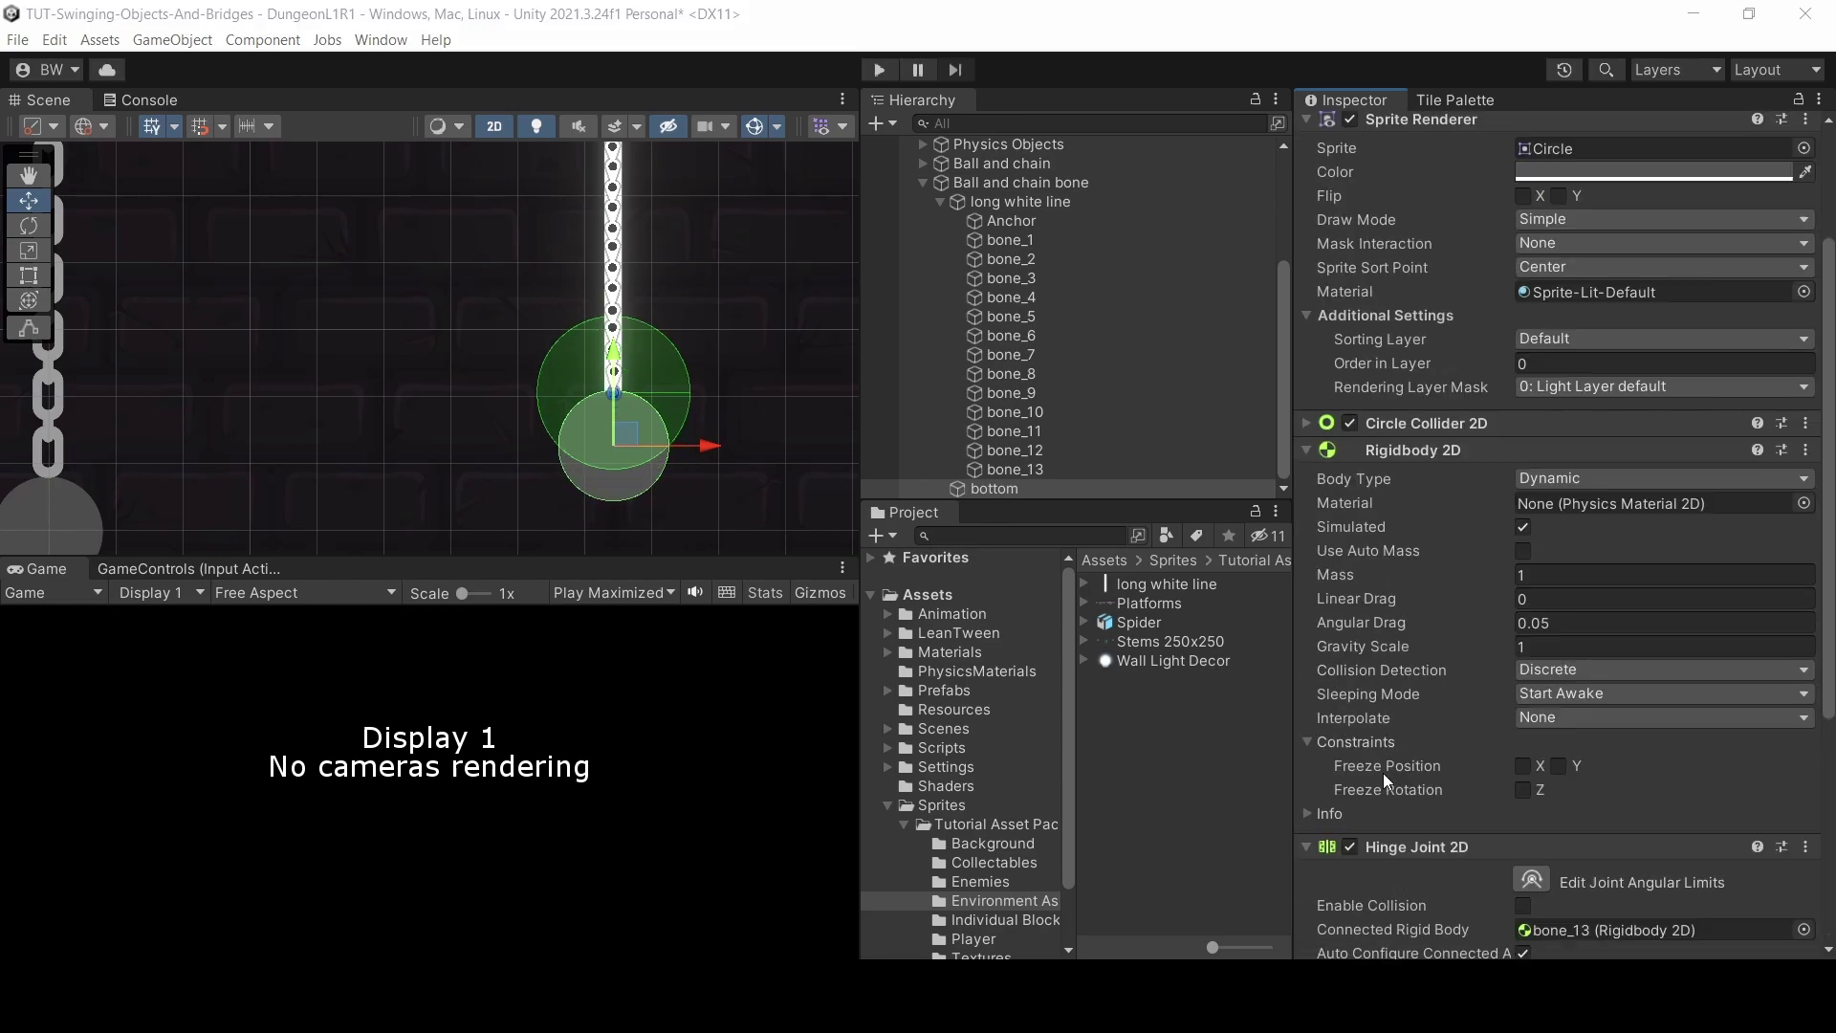
{"action": "left_click", "coordinate": [1606, 510]}
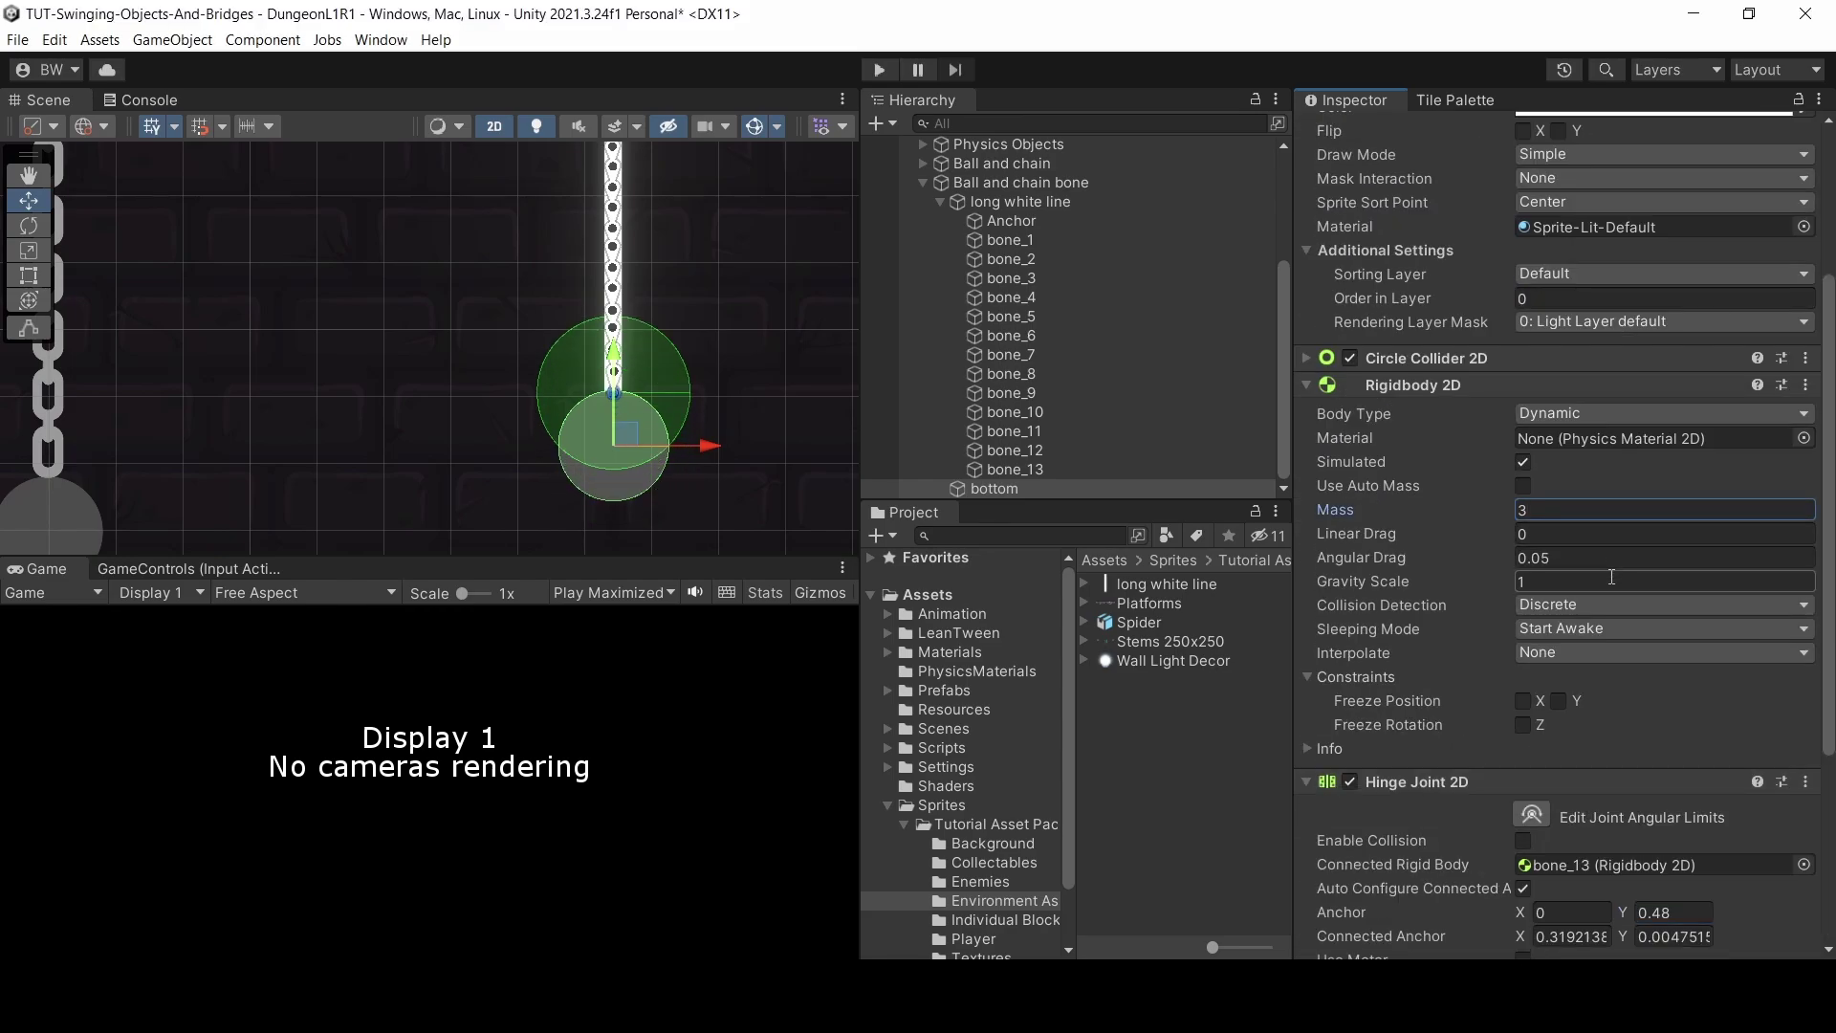
- Remove the Capsule Collider 2D from bone_1 through bone_13
{"action": "left_click", "coordinate": [1009, 239]}
{"action": "left_click", "coordinate": [1015, 469], "text": "shift"}
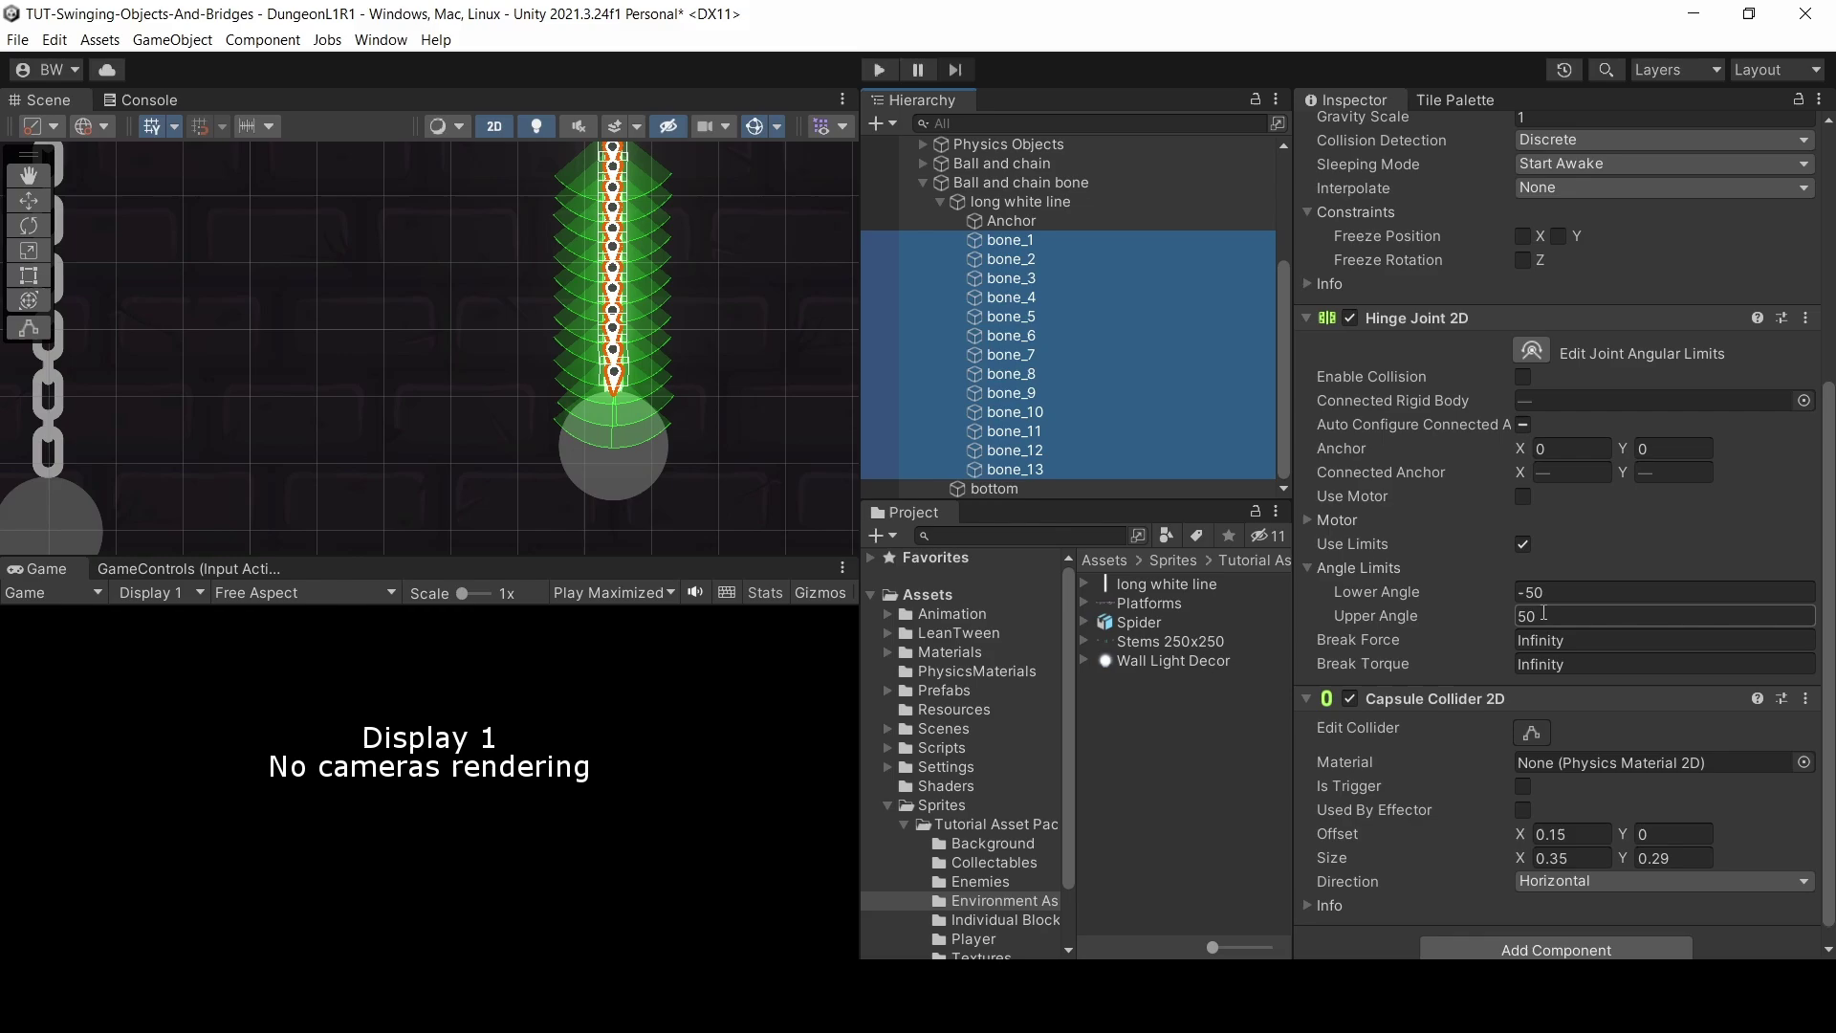
{"action": "left_click", "coordinate": [1805, 679]}
{"action": "left_click", "coordinate": [1679, 782]}
- Play the game and run and jump the character into both hanging balls to test how they swing
{"action": "key", "text": "ctrl+p"}
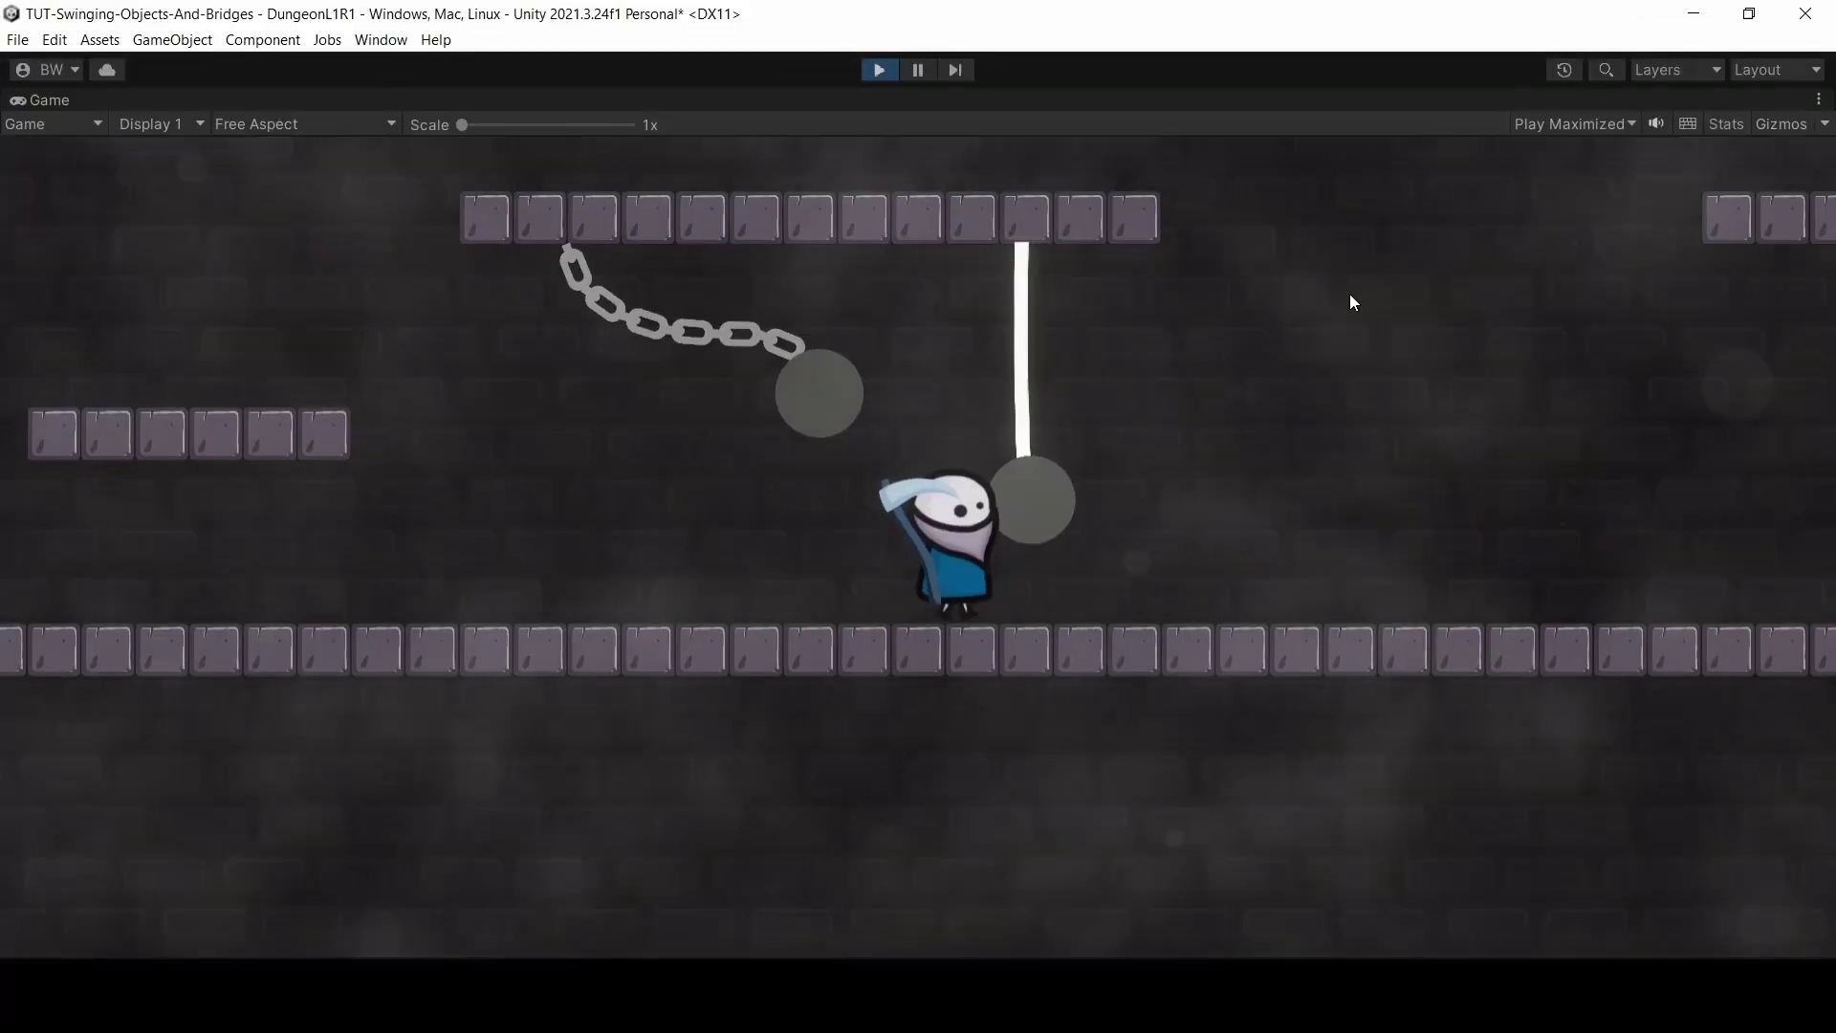
{"action": "key", "text": "a"}
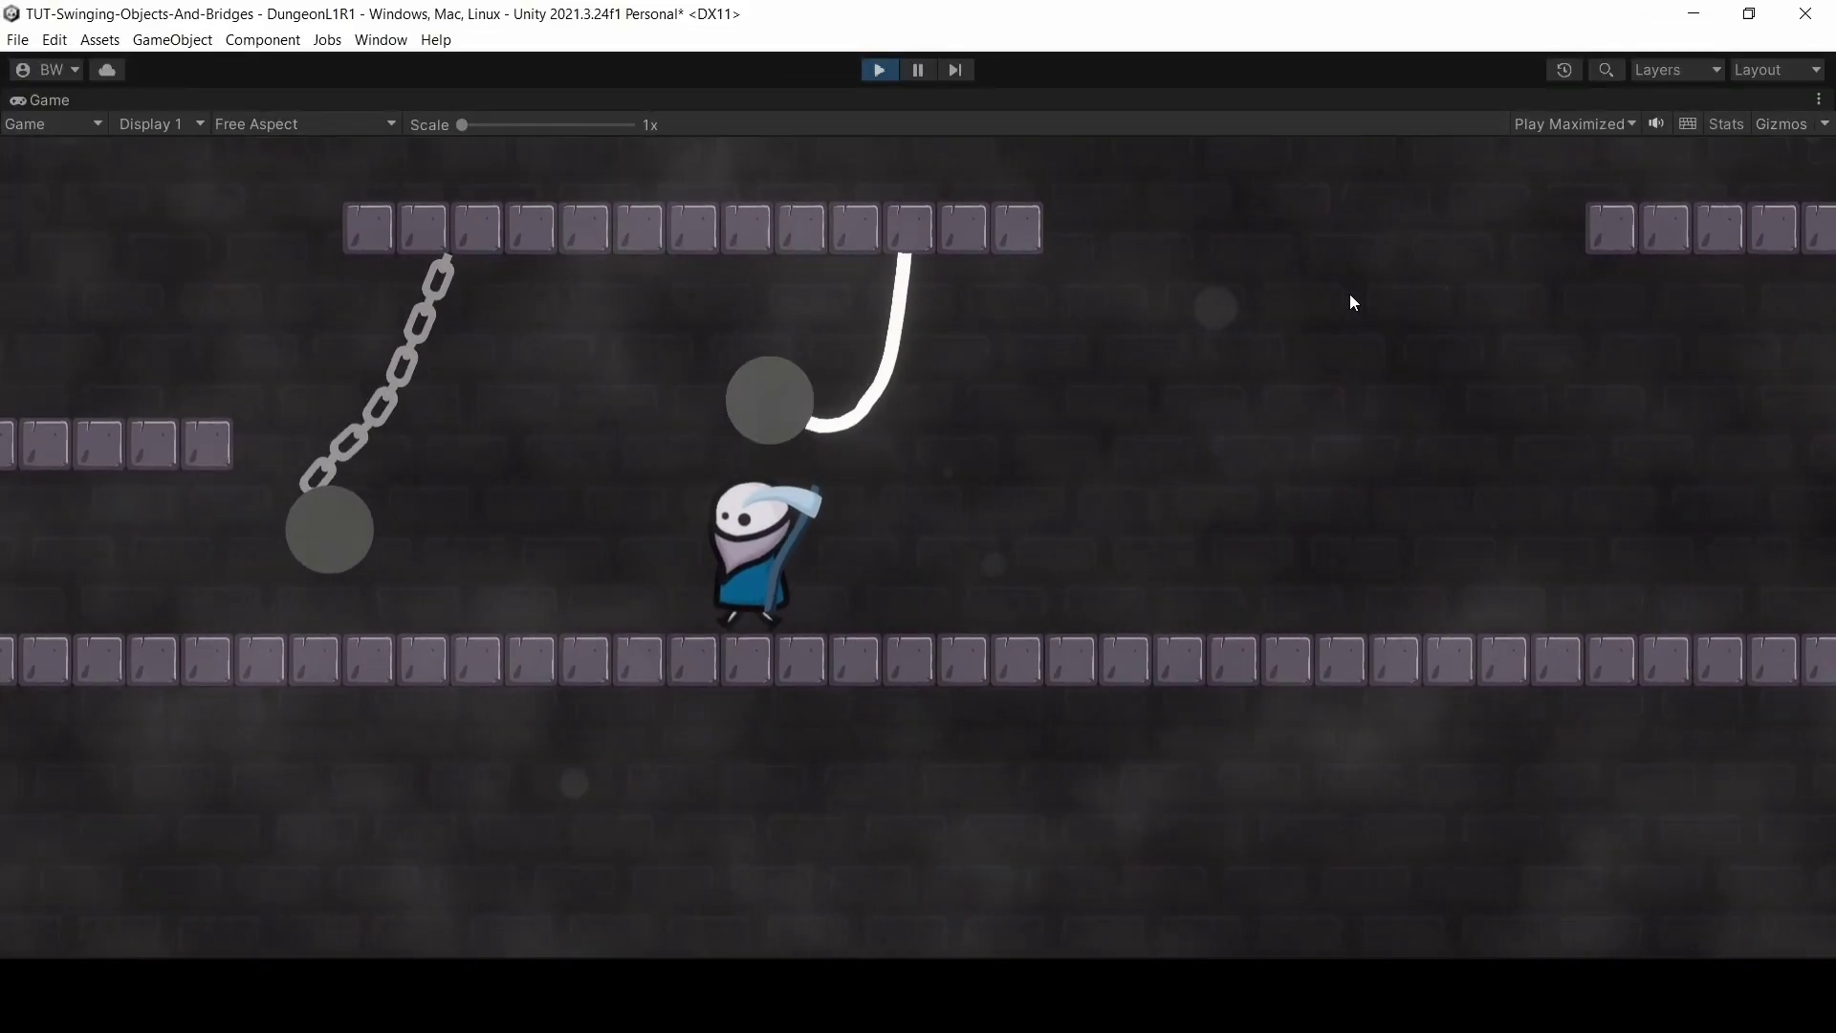
{"action": "key", "text": "d"}
{"action": "key", "text": "a"}
{"action": "key", "text": "d"}
{"action": "key", "text": "space"}
{"action": "key", "text": "a"}
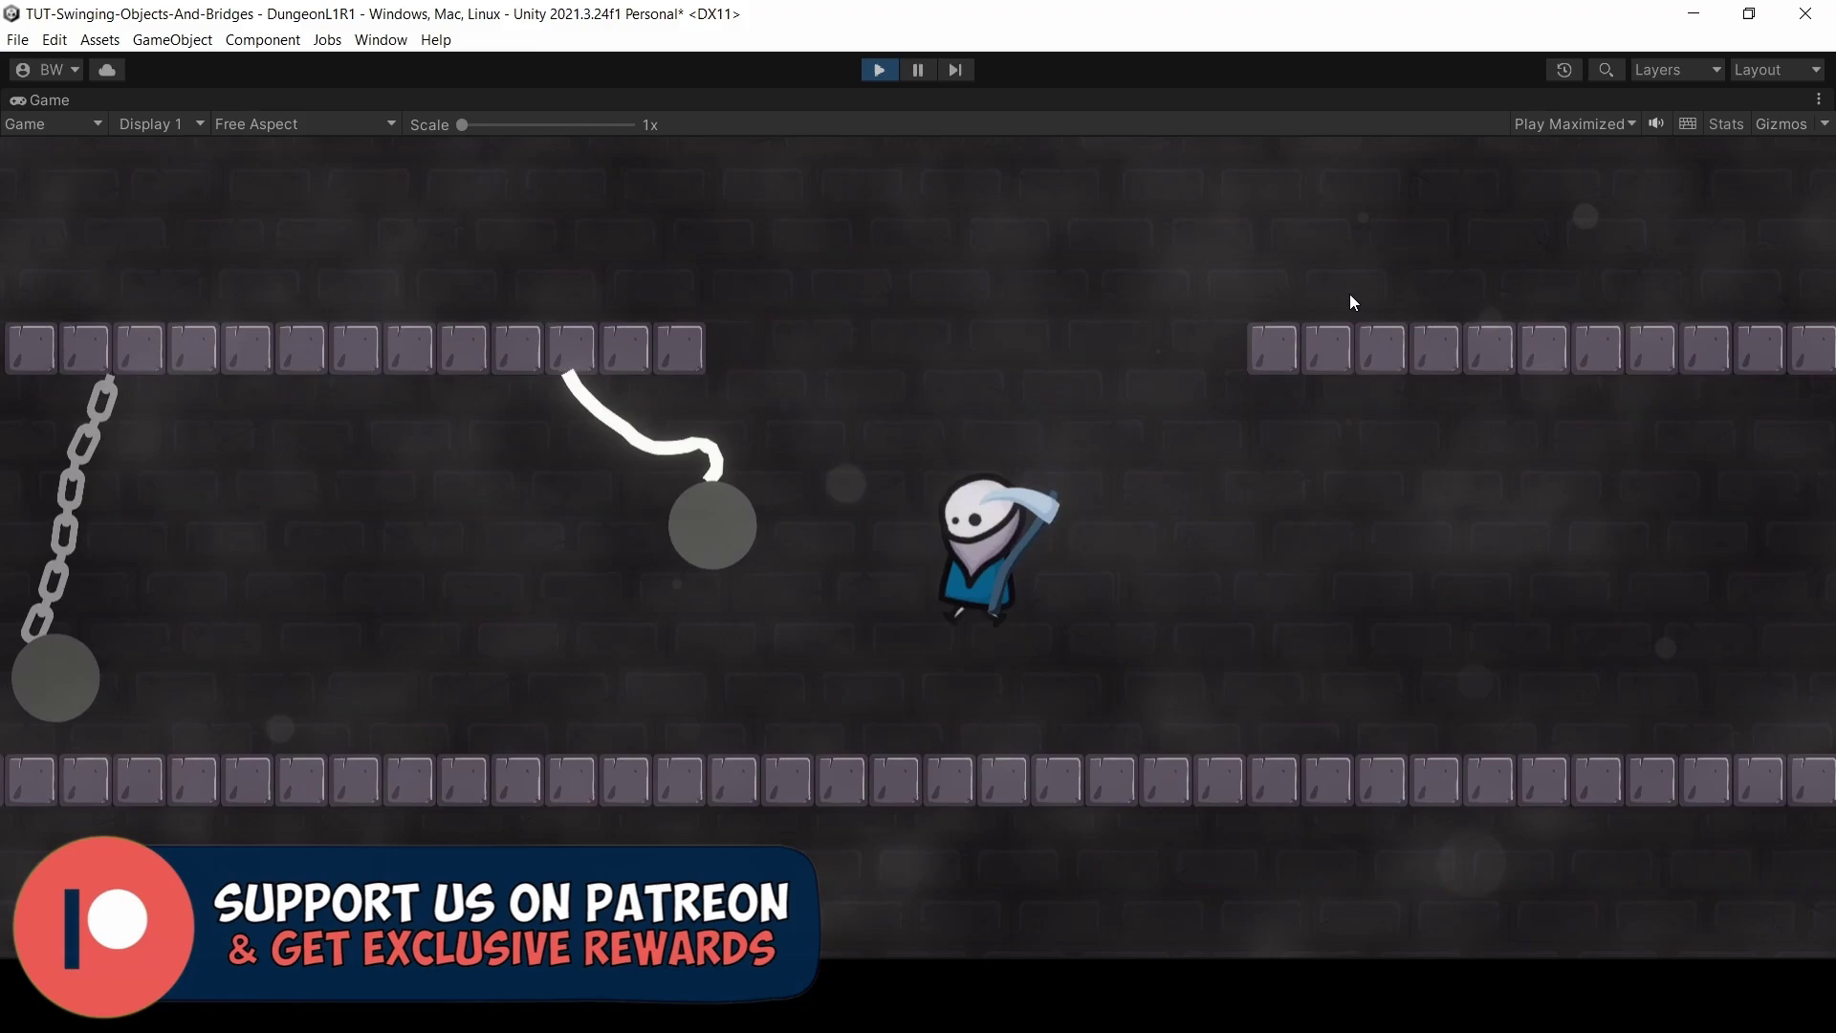
{"action": "key", "text": "space"}
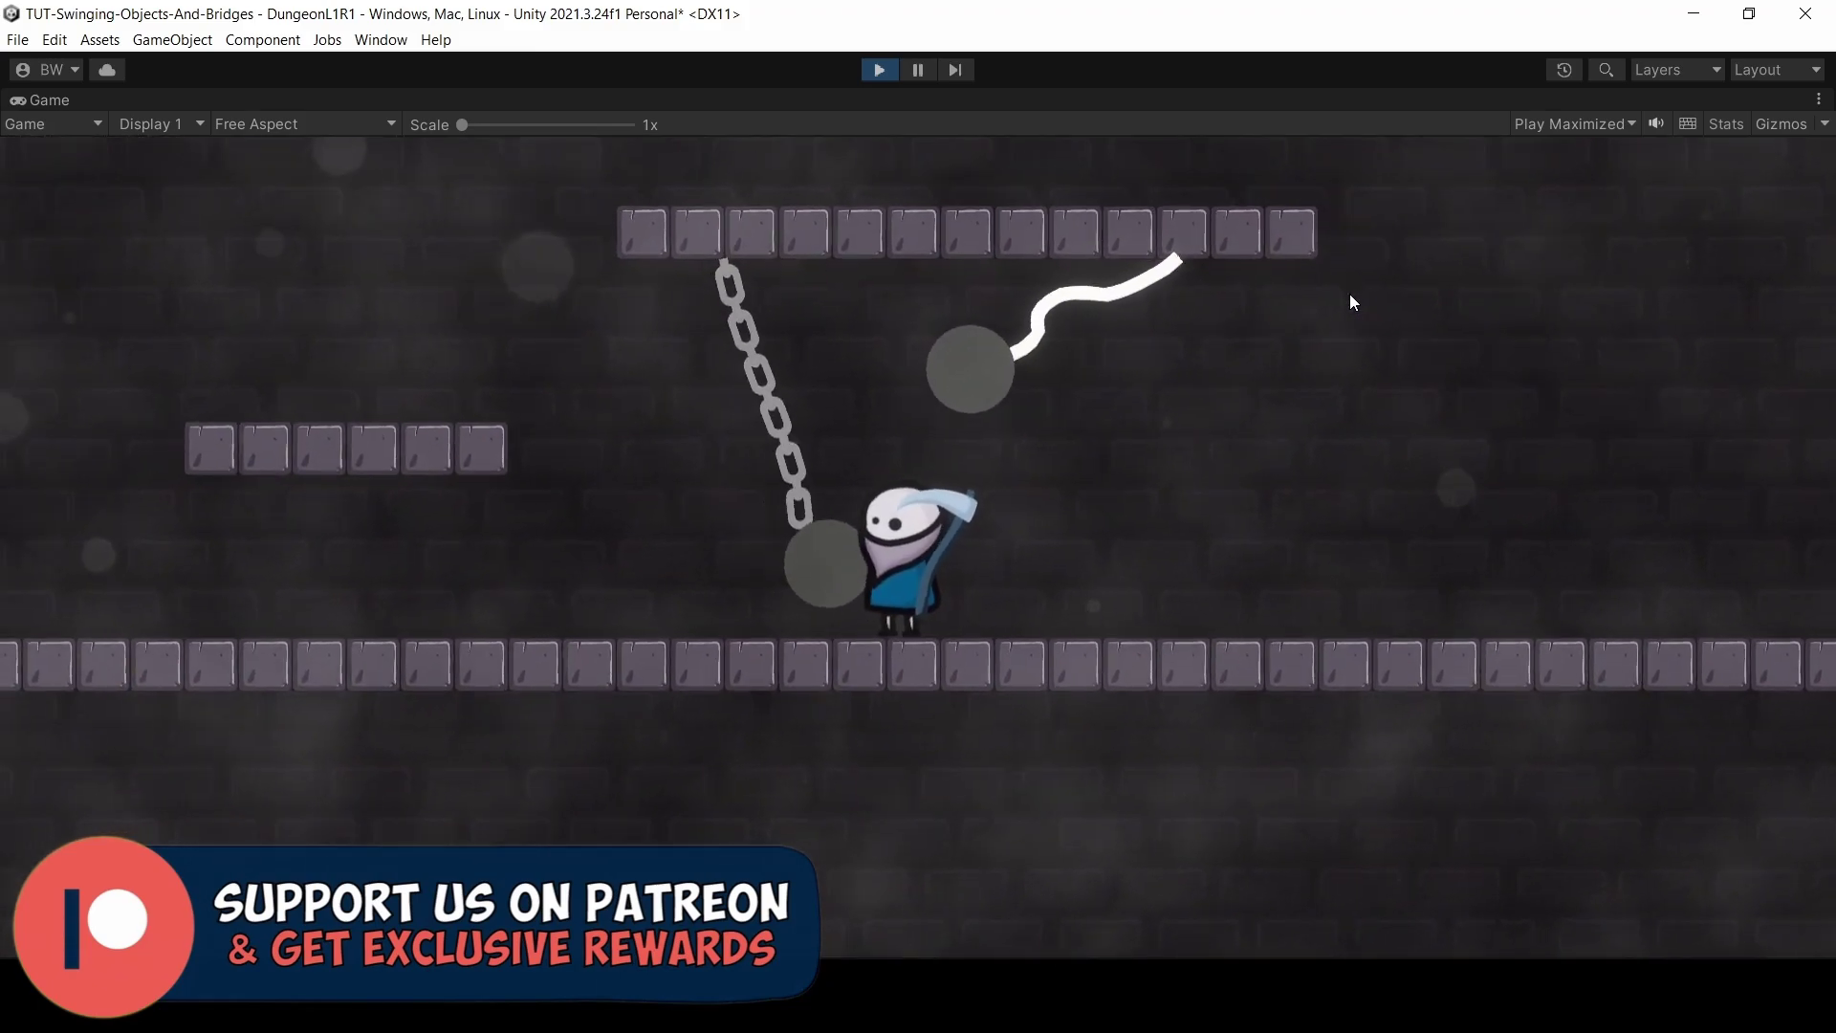
{"action": "key", "text": "d"}
{"action": "key", "text": "space"}
{"action": "key", "text": "d"}
{"action": "key", "text": "space"}
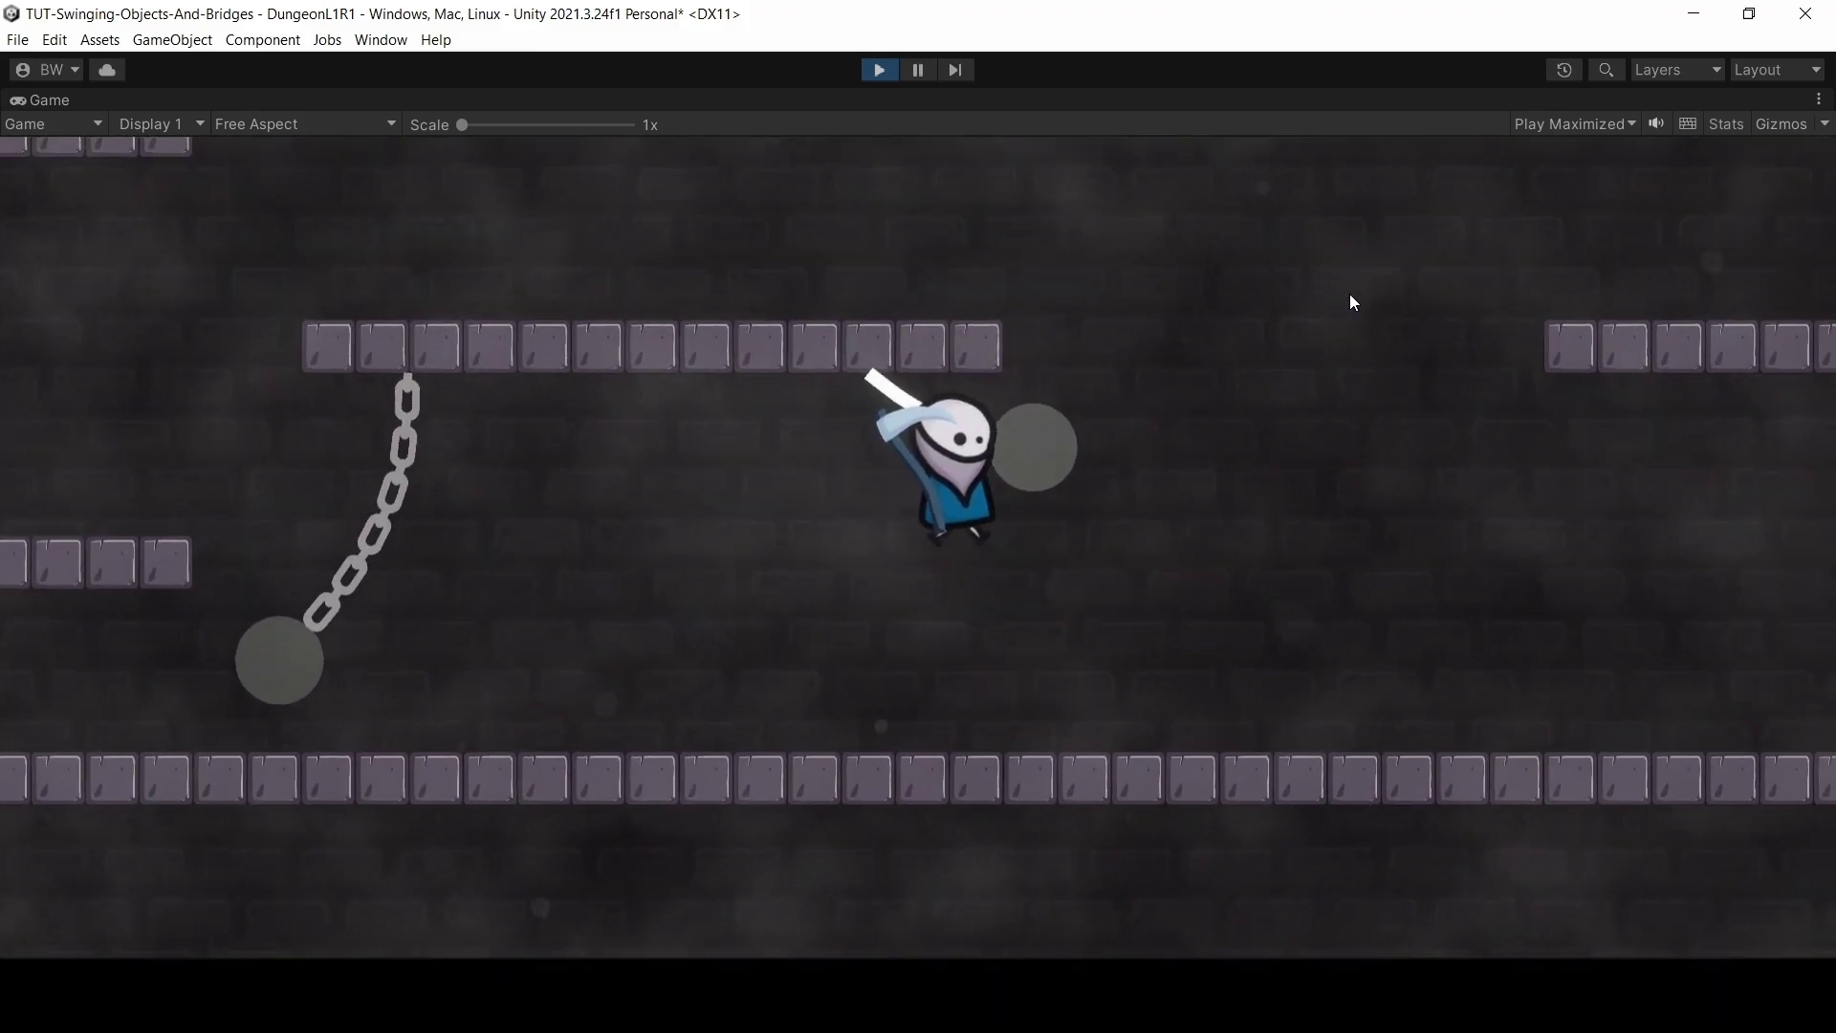
{"action": "key", "text": "a"}
{"action": "key", "text": "space"}
{"action": "key", "text": "d"}
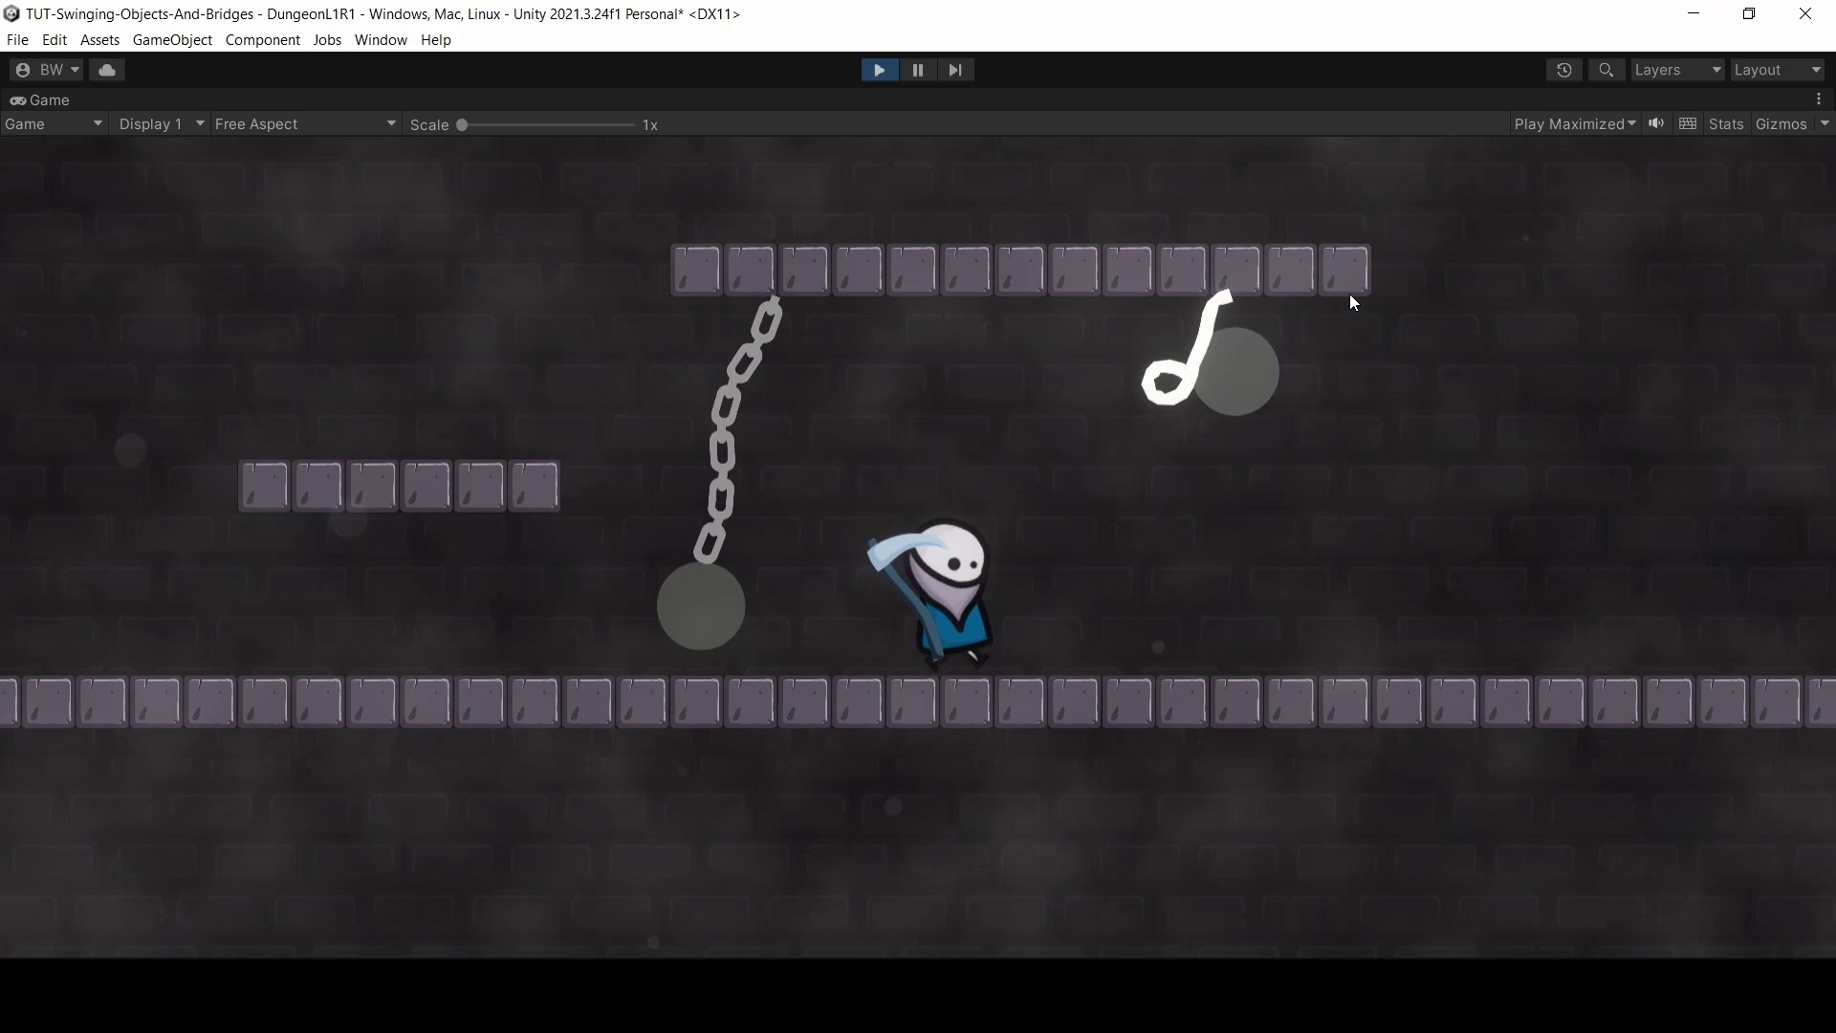
{"action": "key", "text": "space"}
{"action": "key", "text": "a"}
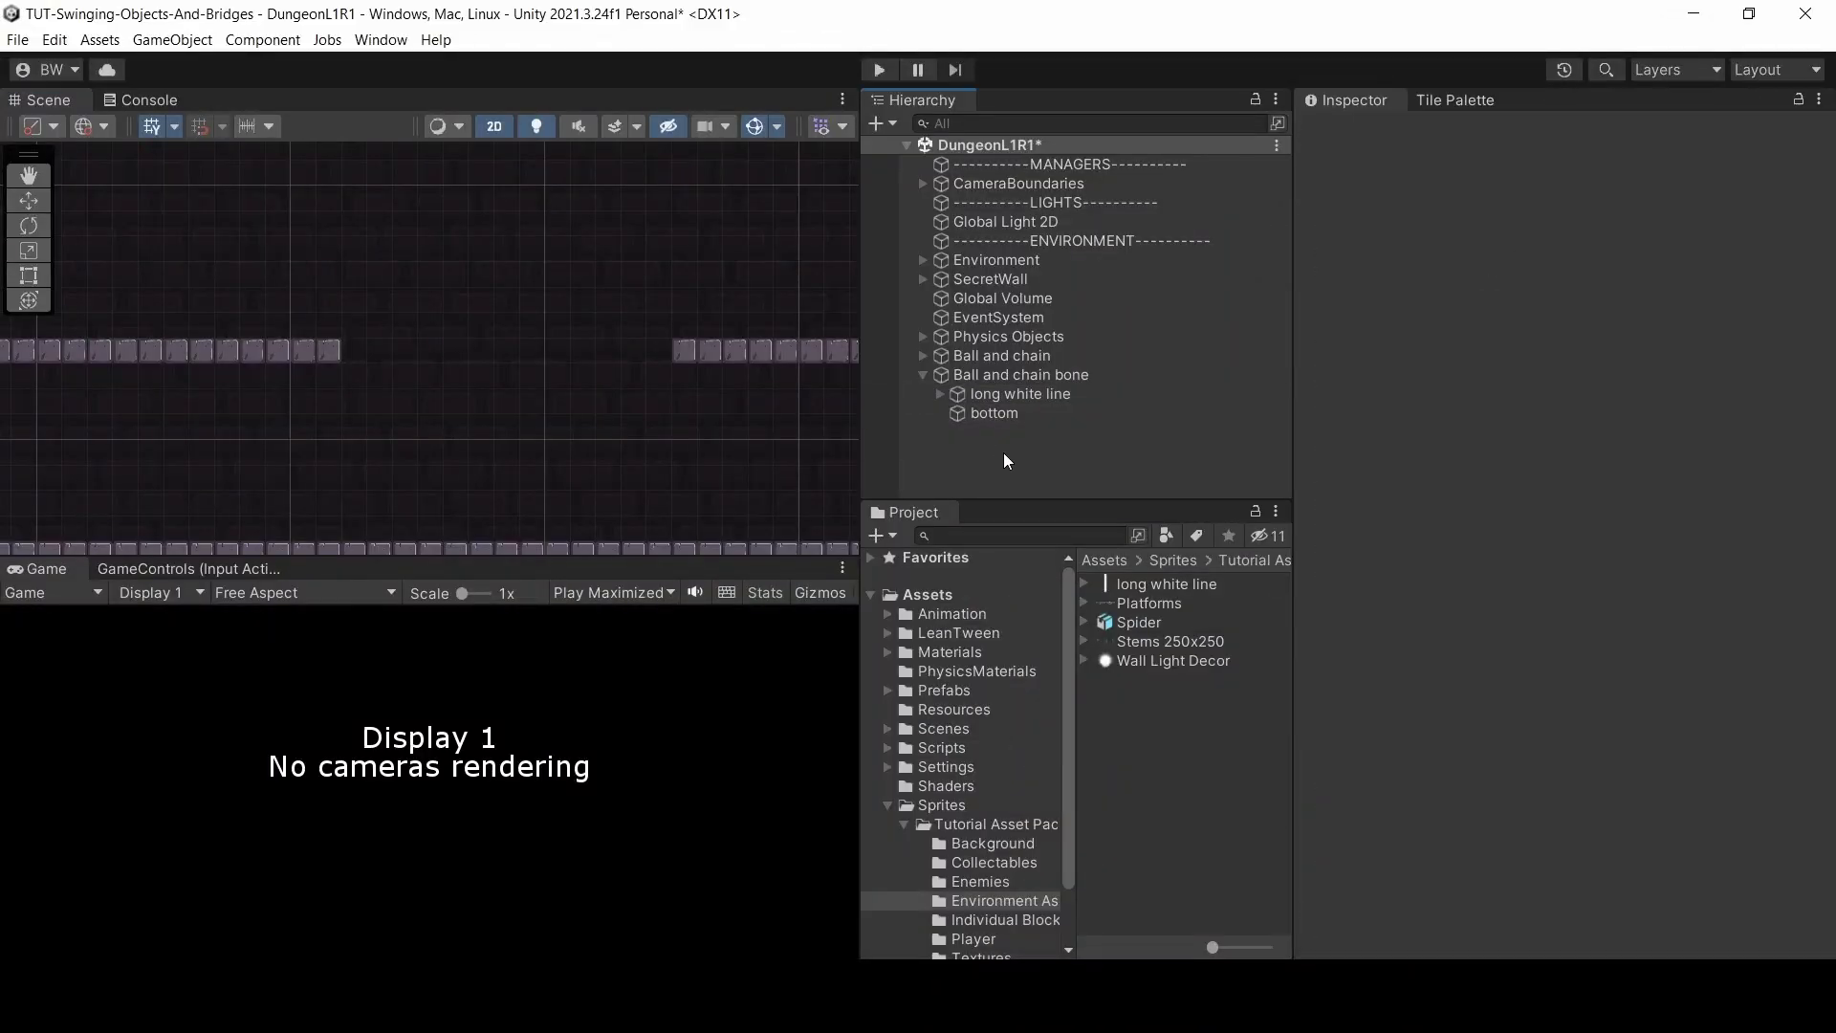
- Create an empty root object named bridge
{"action": "right_click", "coordinate": [1004, 455]}
{"action": "left_click", "coordinate": [1083, 671]}
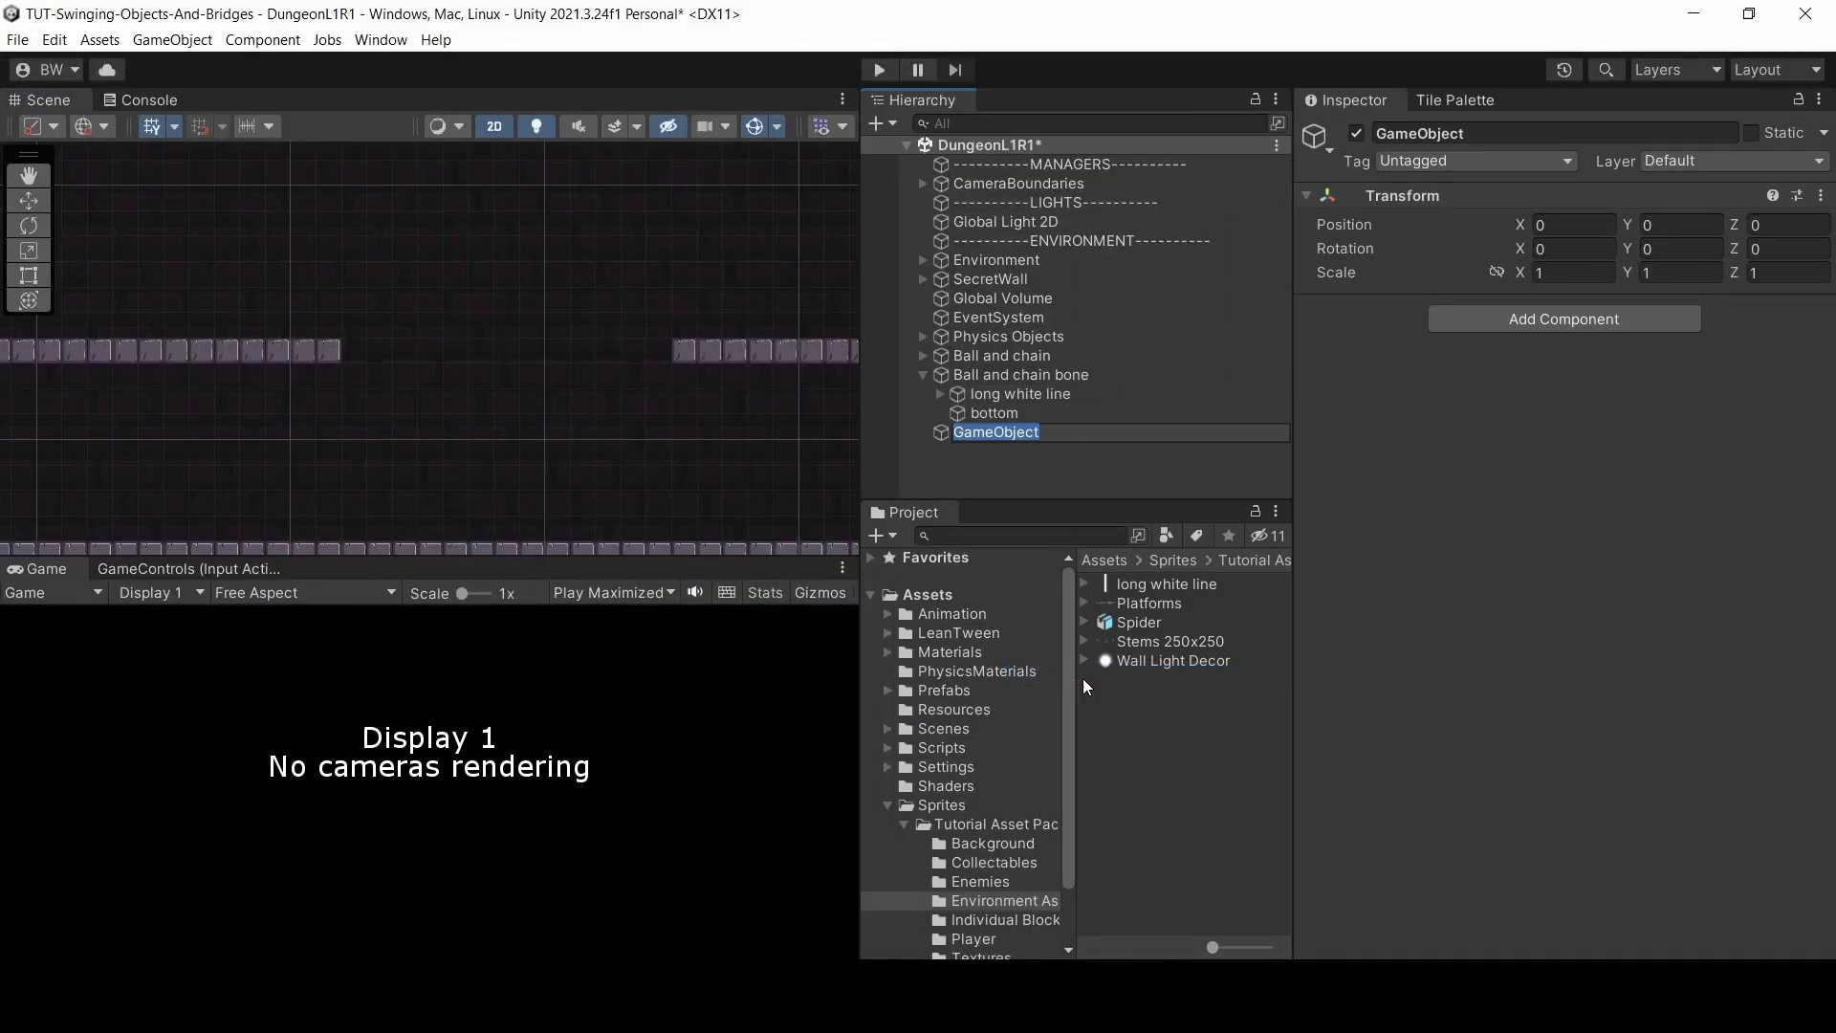
{"action": "type", "text": "bridge"}
{"action": "key", "text": "Return"}
- Move the bridge object to the platform's upper corner at the gap, at about X 42.03, Y 3.88
{"action": "left_click", "coordinate": [28, 203]}
{"action": "scroll", "coordinate": [191, 335], "scroll_direction": "down", "scroll_amount": 3}
{"action": "middle_click_drag", "start_coordinate": [95, 368], "coordinate": [517, 296]}
{"action": "left_click_drag", "start_coordinate": [84, 330], "coordinate": [772, 235]}
{"action": "middle_click_drag", "start_coordinate": [772, 234], "coordinate": [290, 335]}
{"action": "scroll", "coordinate": [426, 373], "scroll_direction": "up", "scroll_amount": 10}
{"action": "left_click_drag", "start_coordinate": [291, 334], "coordinate": [406, 311]}
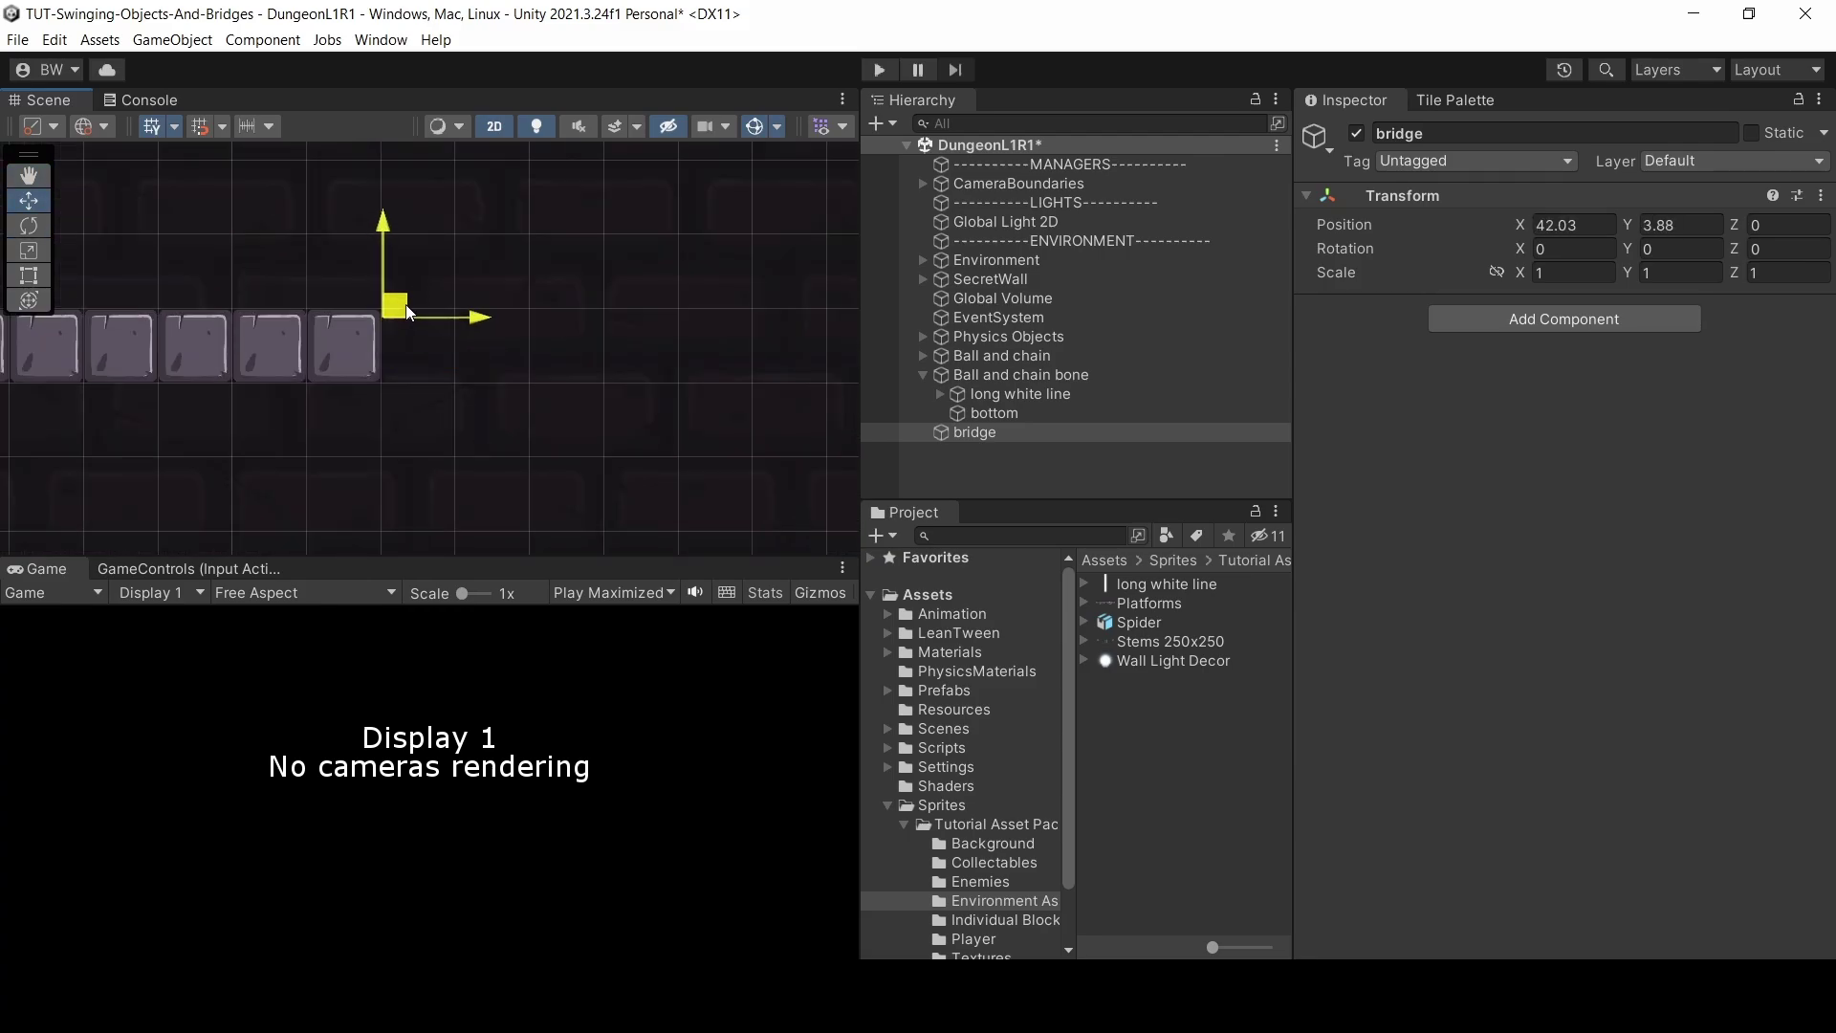
{"action": "scroll", "coordinate": [397, 334], "scroll_direction": "up", "scroll_amount": 2}
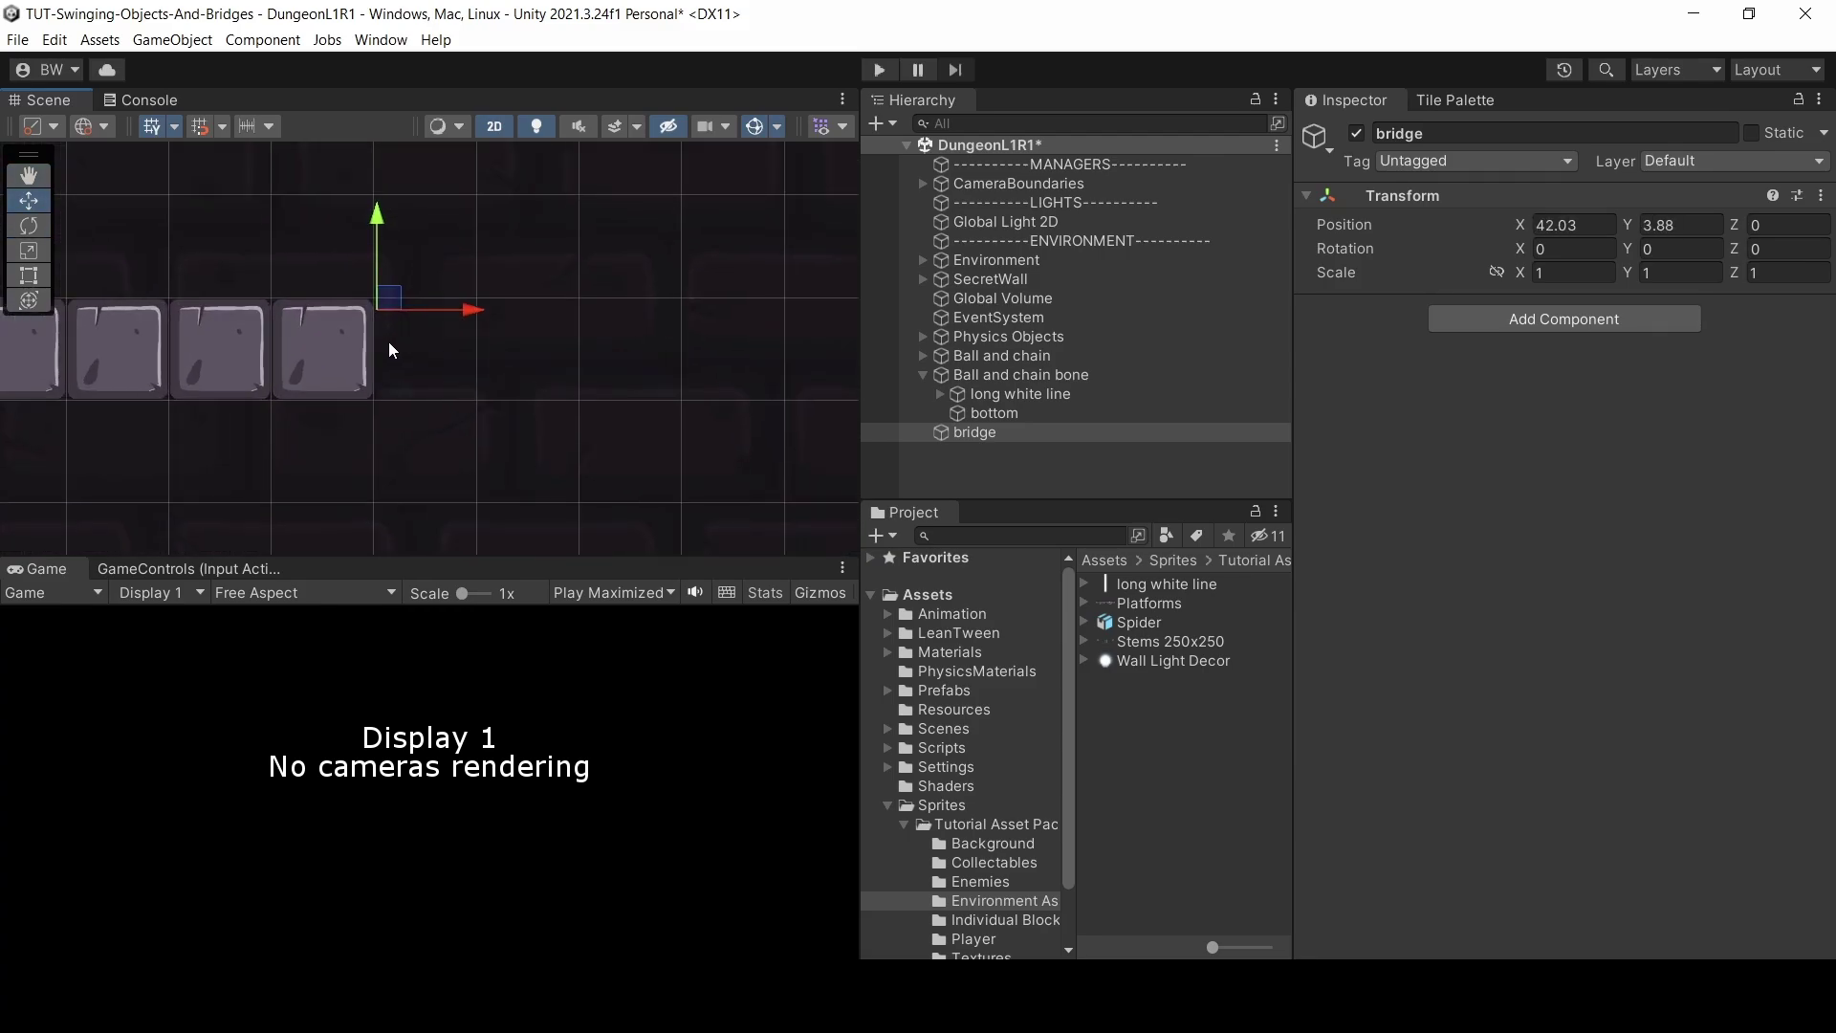
- Create an empty child of bridge named startingAnchor and move it over the last platform block, to about X -0.52
{"action": "right_click", "coordinate": [984, 435]}
{"action": "left_click", "coordinate": [1035, 527]}
{"action": "type", "text": "startingA"}
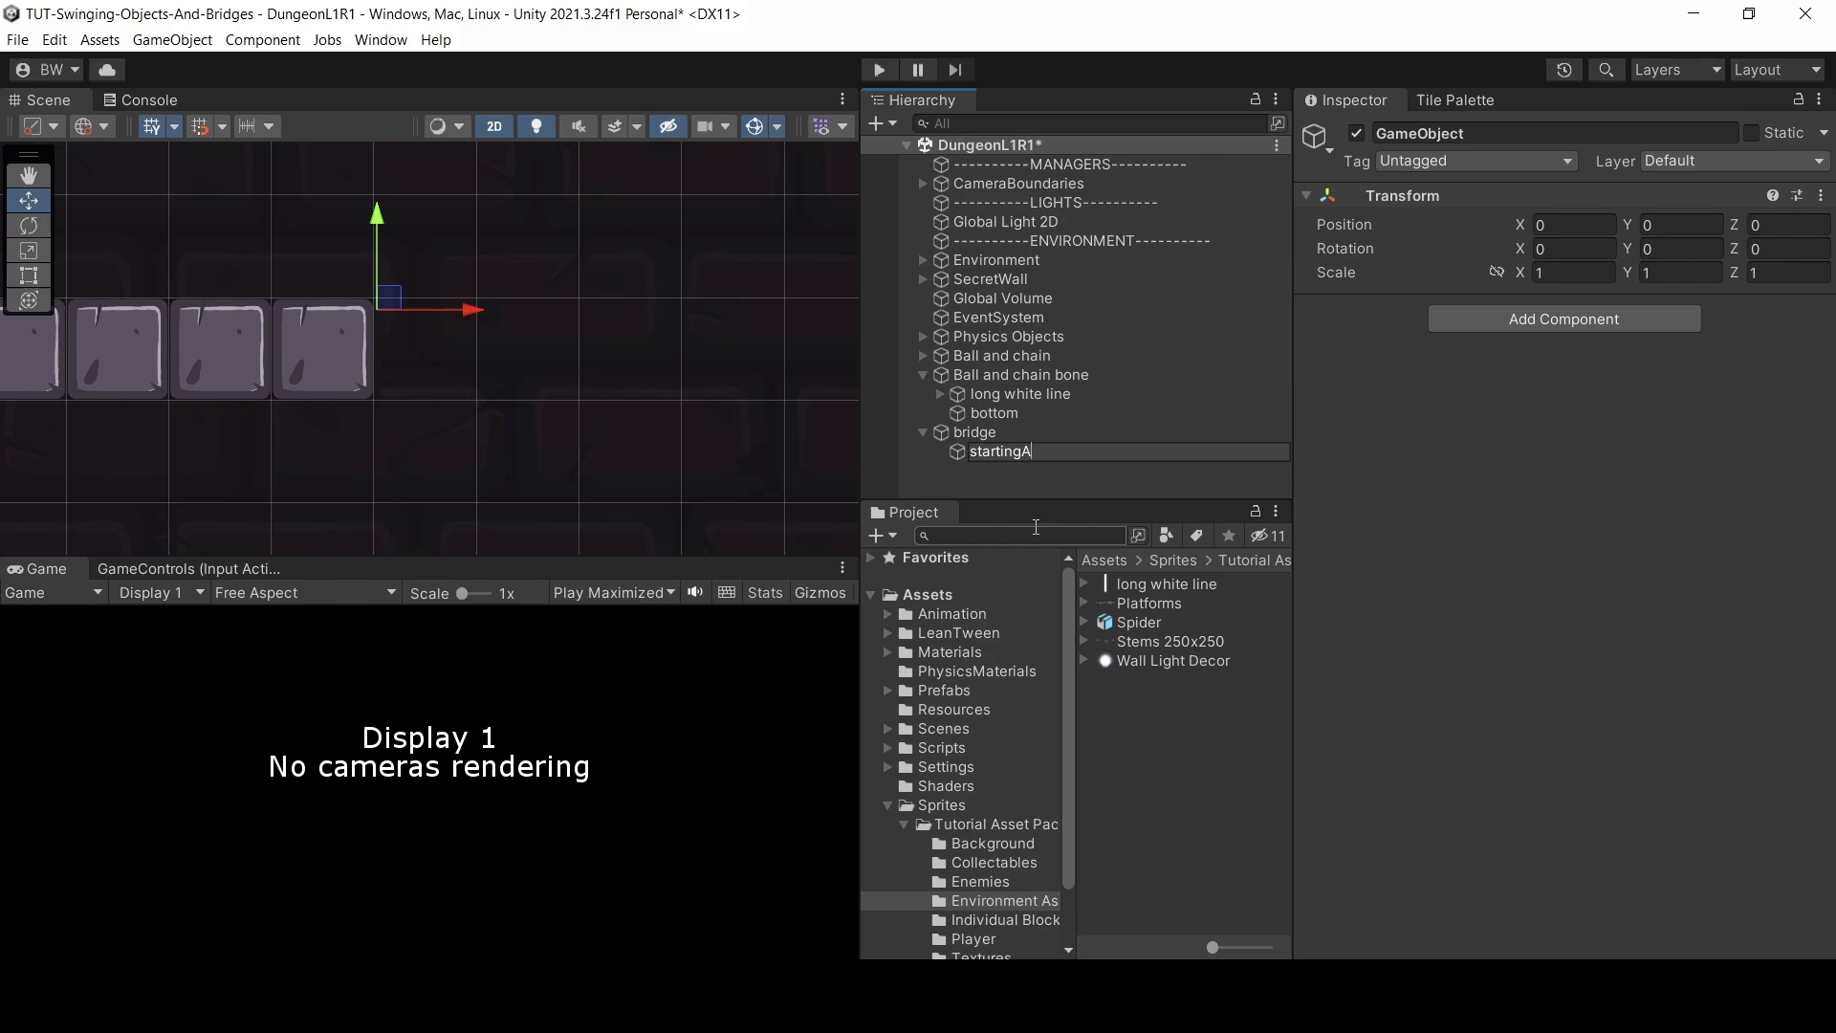
{"action": "type", "text": "nchor"}
{"action": "key", "text": "Return"}
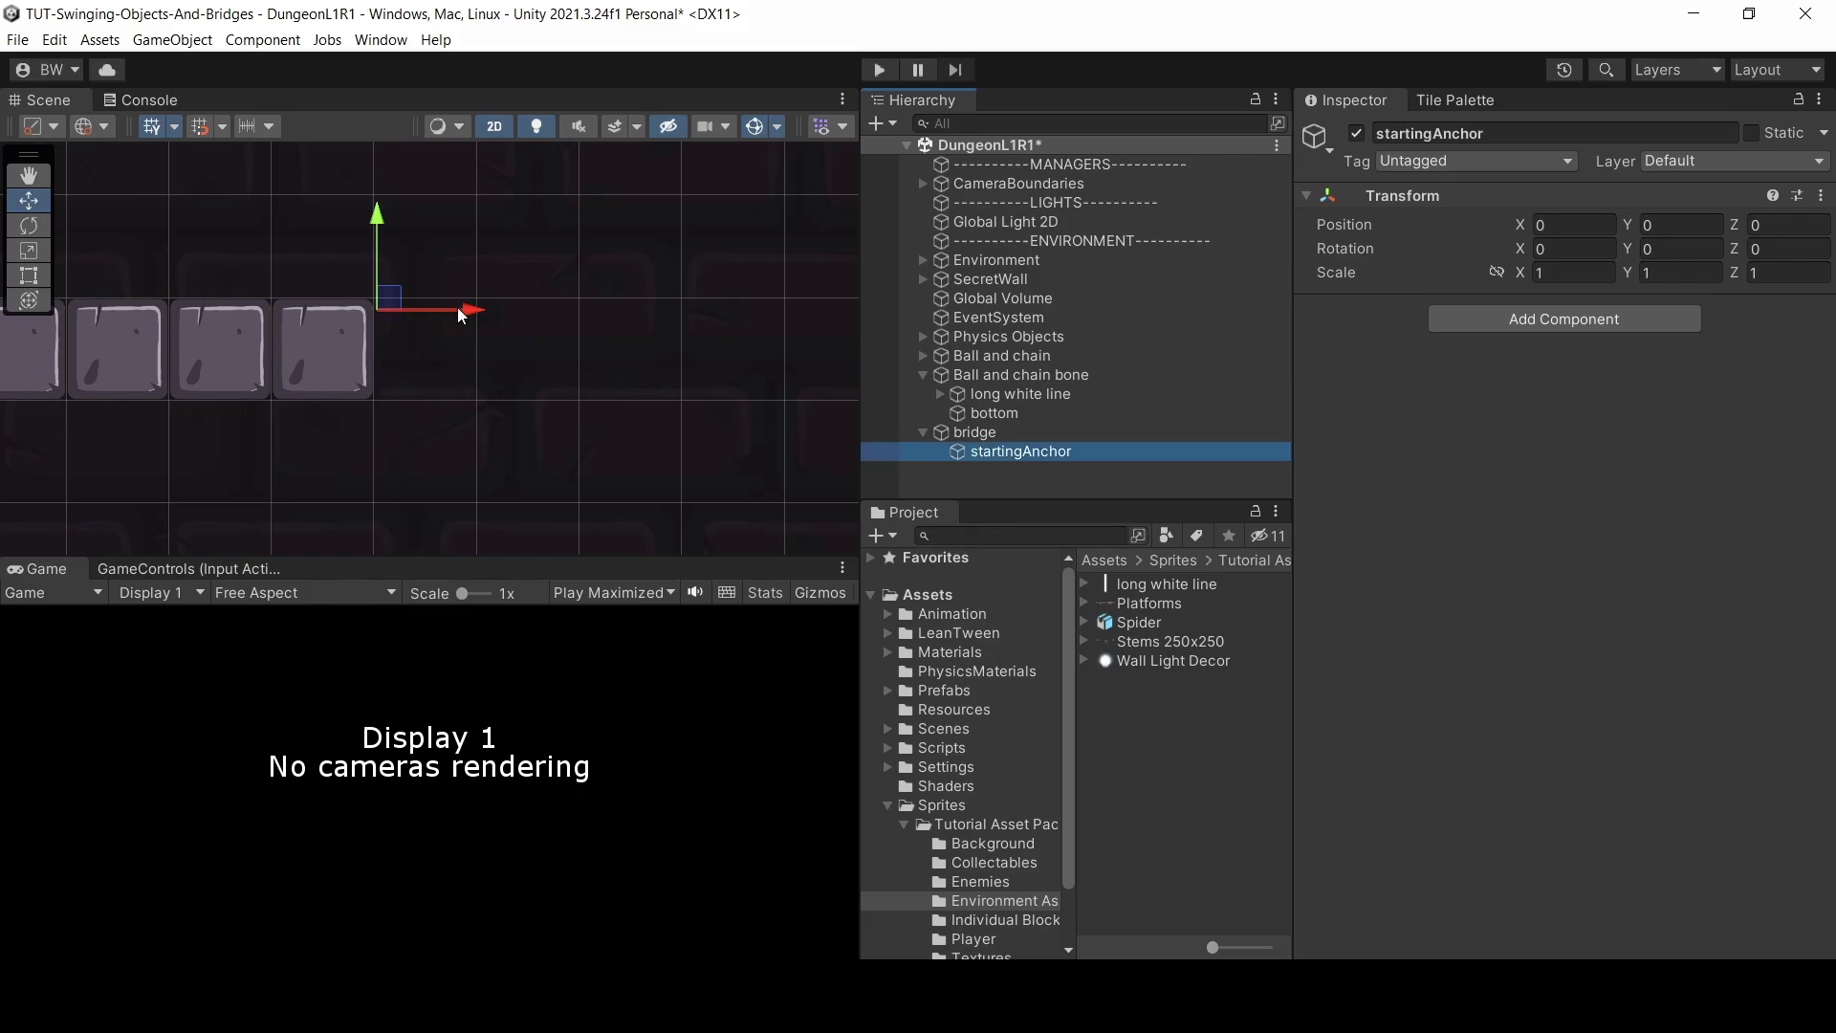
{"action": "left_click_drag", "start_coordinate": [460, 316], "coordinate": [417, 311]}
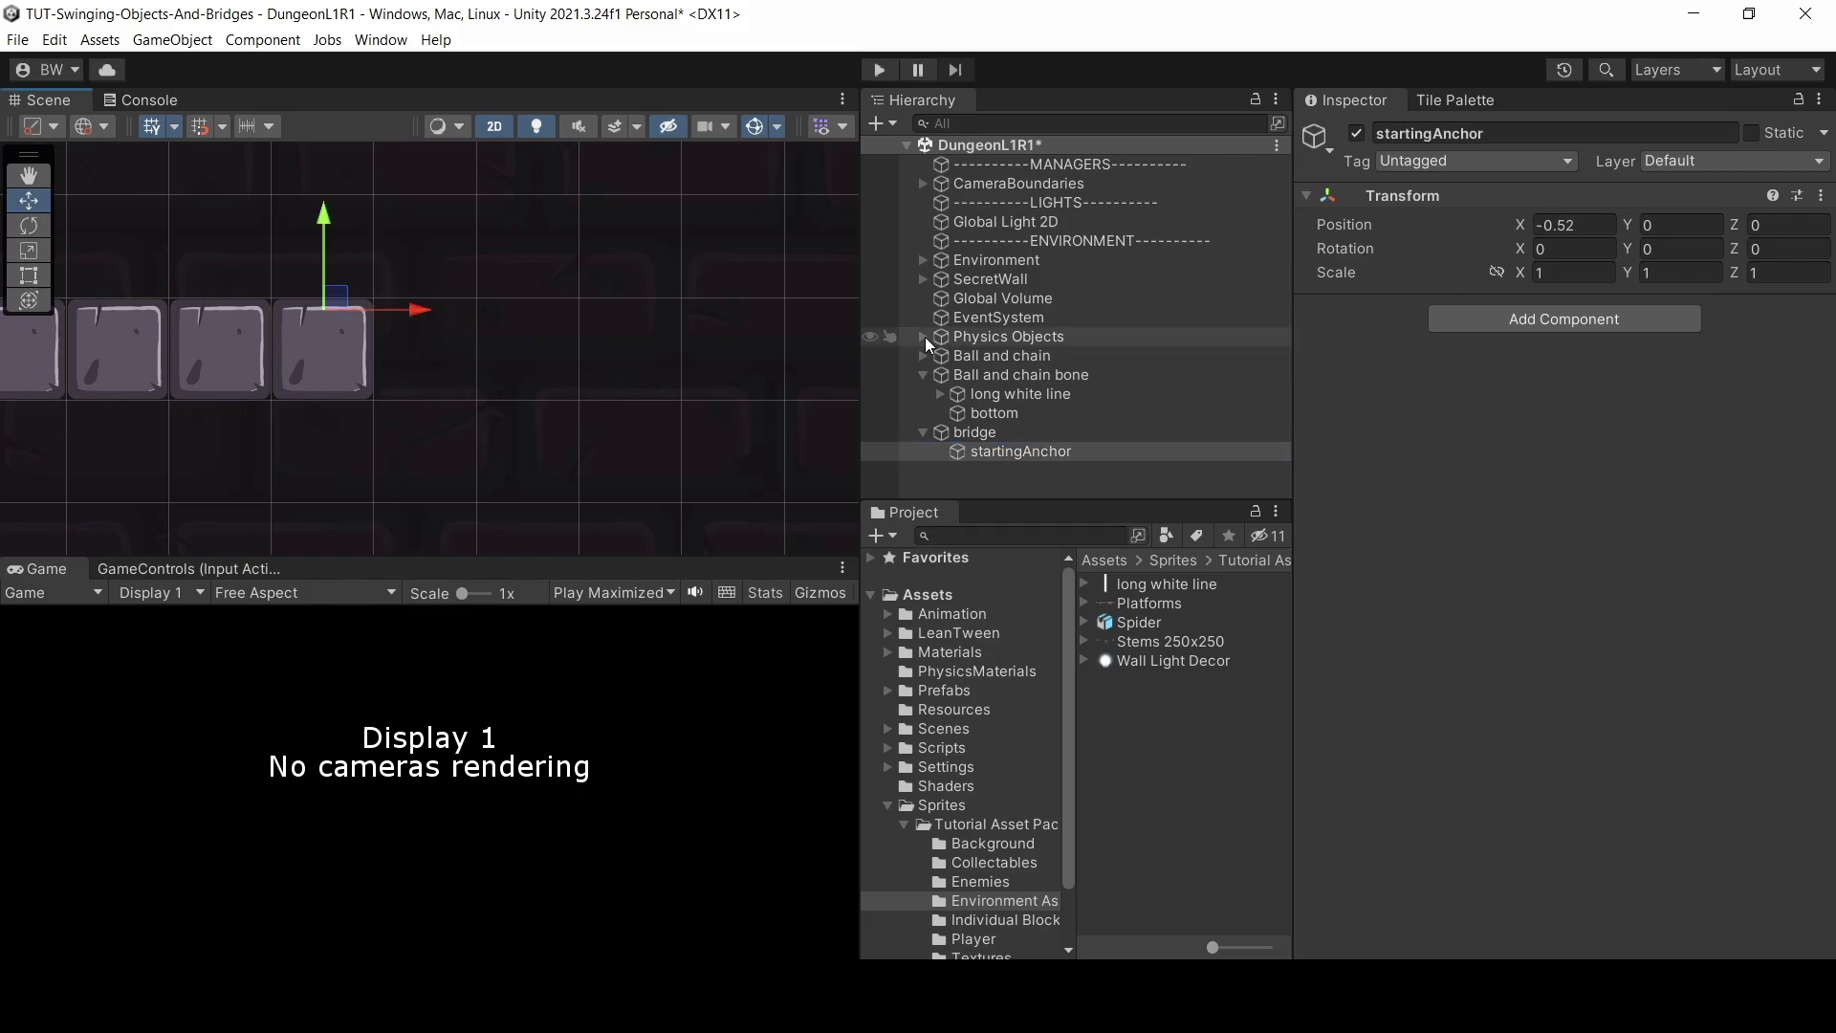
- Add a Rigidbody 2D to startingAnchor and set its body type to Static
{"action": "left_click", "coordinate": [1509, 318]}
{"action": "type", "text": "rig"}
{"action": "left_click", "coordinate": [1496, 424]}
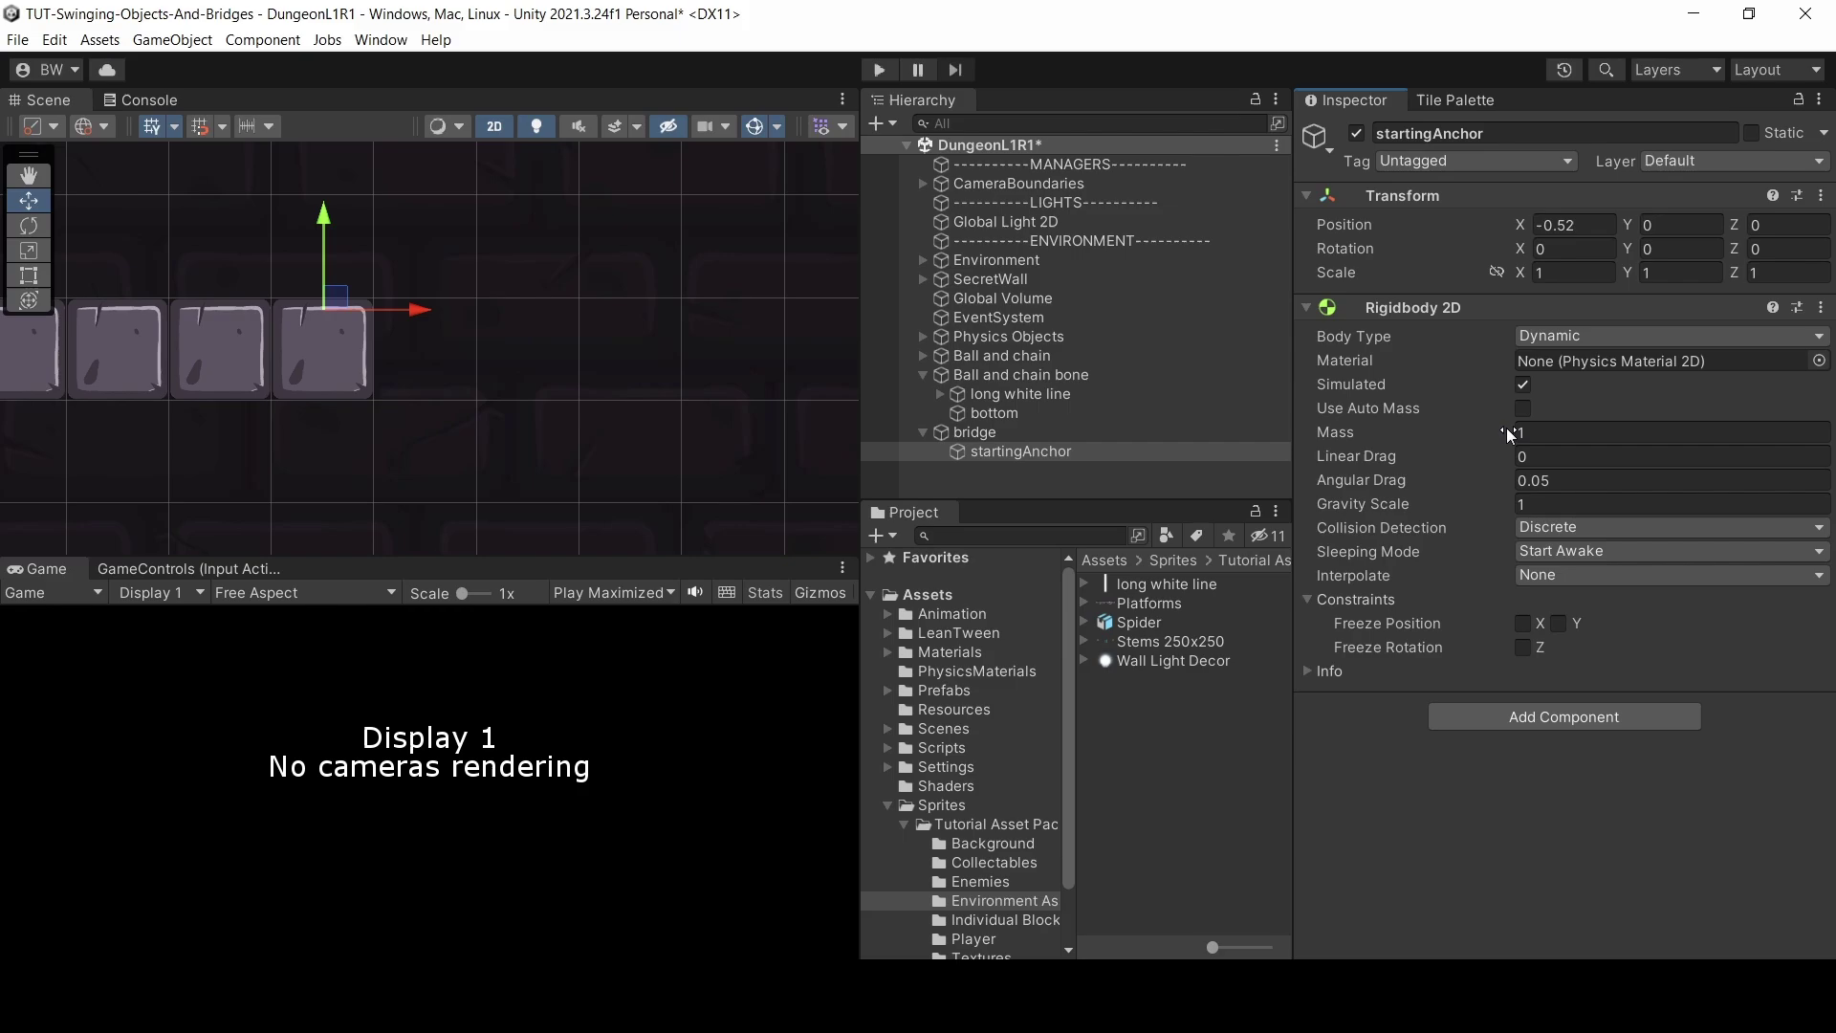
{"action": "left_click", "coordinate": [1568, 334]}
{"action": "left_click", "coordinate": [1550, 410]}
- Create a bridge child named plank1 and give it a Sprite Renderer with the Square sprite
{"action": "right_click", "coordinate": [984, 432]}
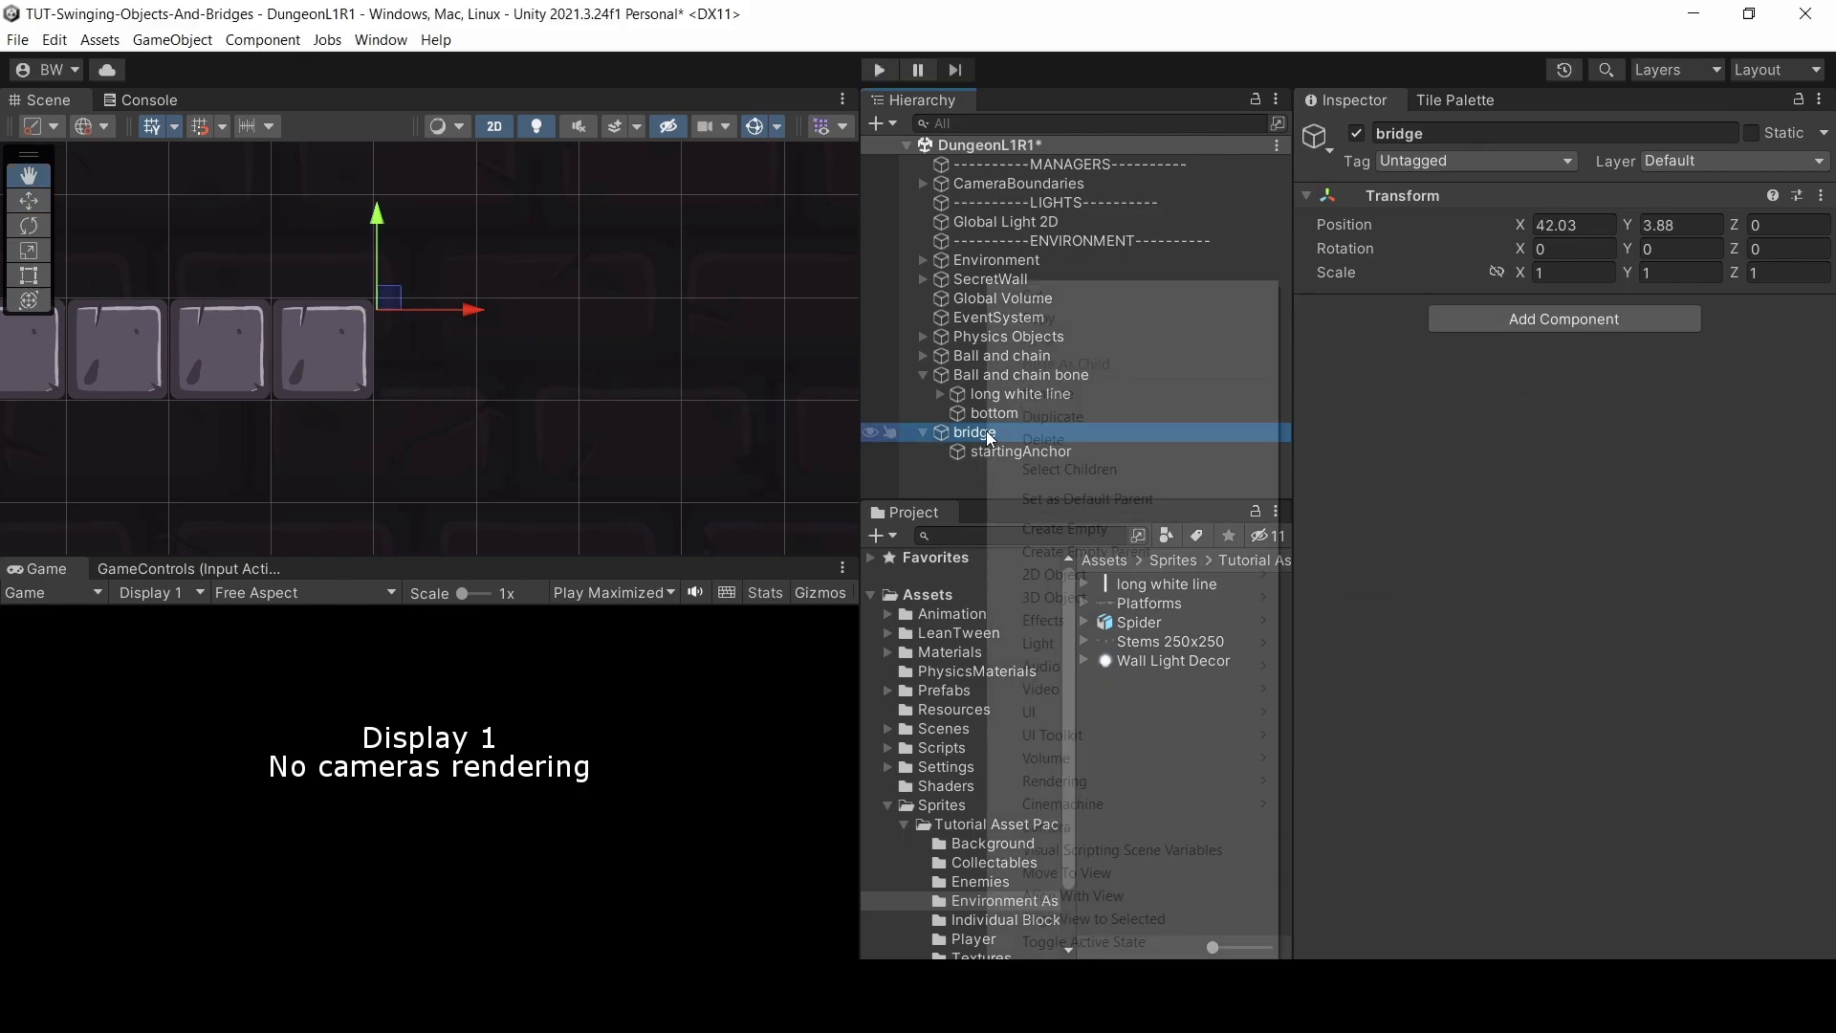
{"action": "left_click", "coordinate": [1057, 528]}
{"action": "type", "text": "plank1"}
{"action": "key", "text": "Return"}
{"action": "left_click", "coordinate": [1473, 312]}
{"action": "type", "text": "sprite"}
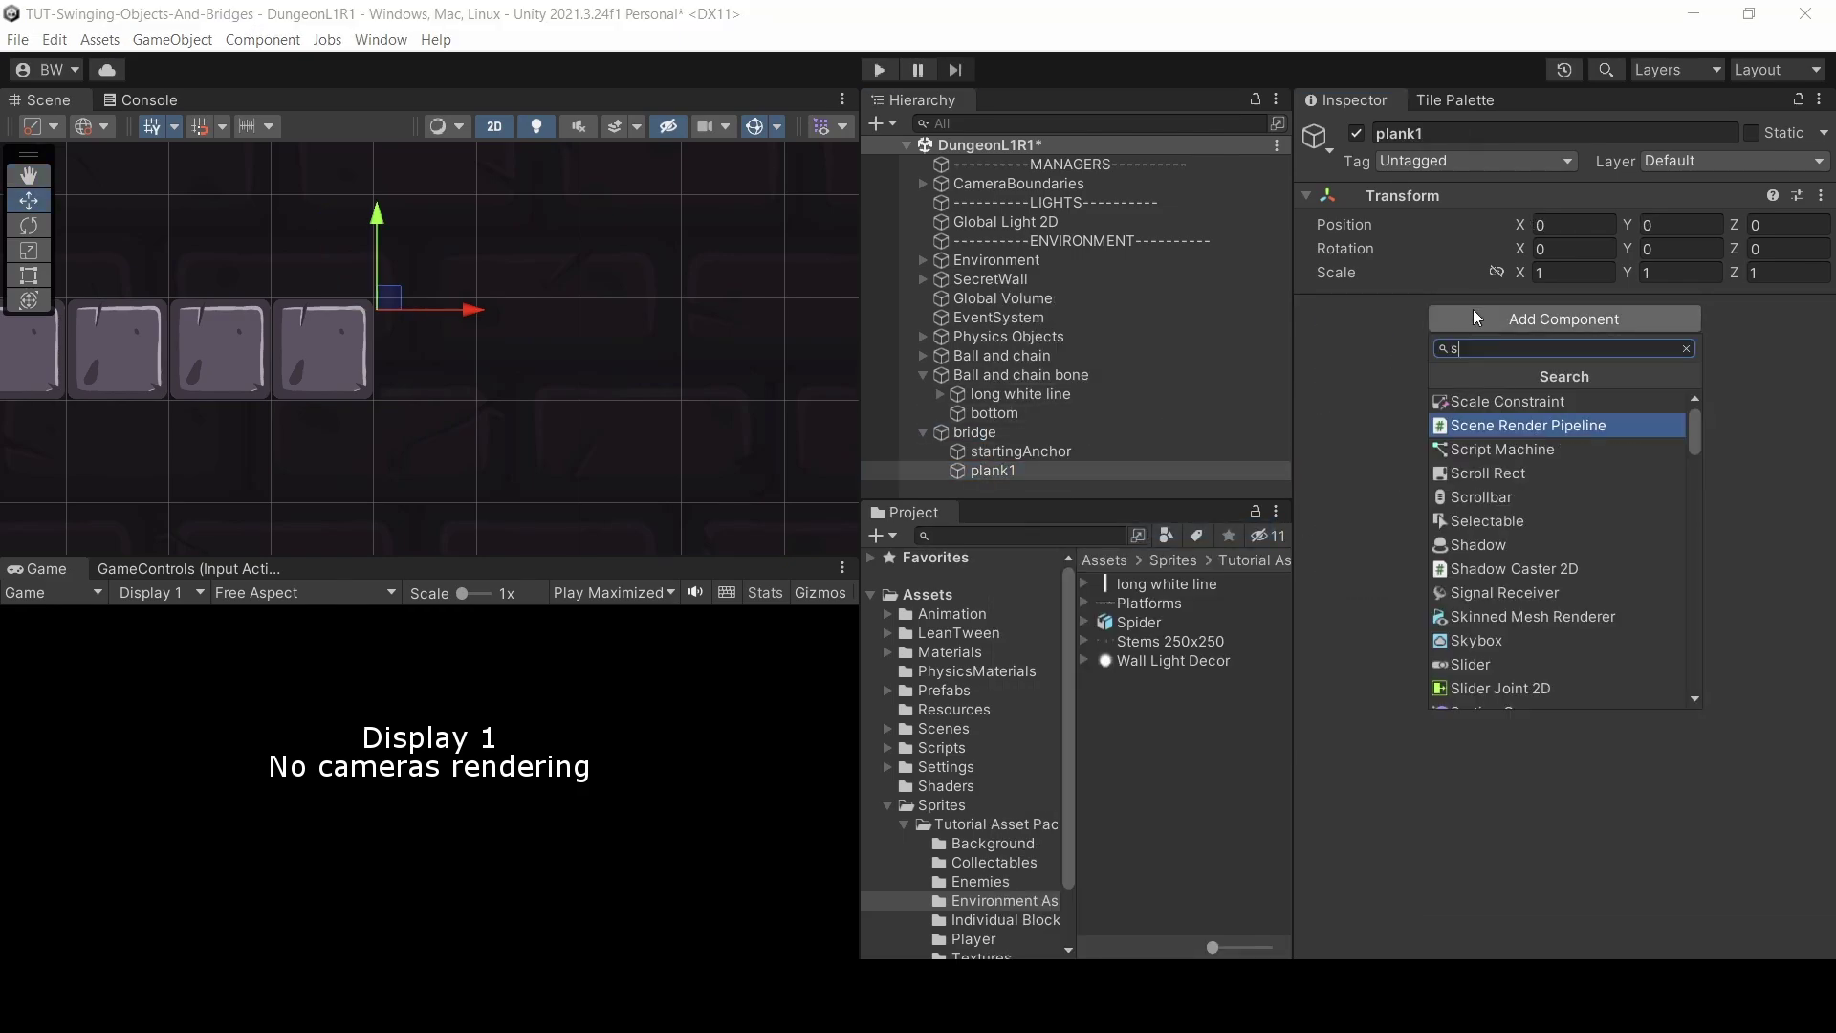
{"action": "key", "text": "Return"}
{"action": "left_click", "coordinate": [1820, 338]}
{"action": "type", "text": "square"}
{"action": "double_click", "coordinate": [1138, 376]}
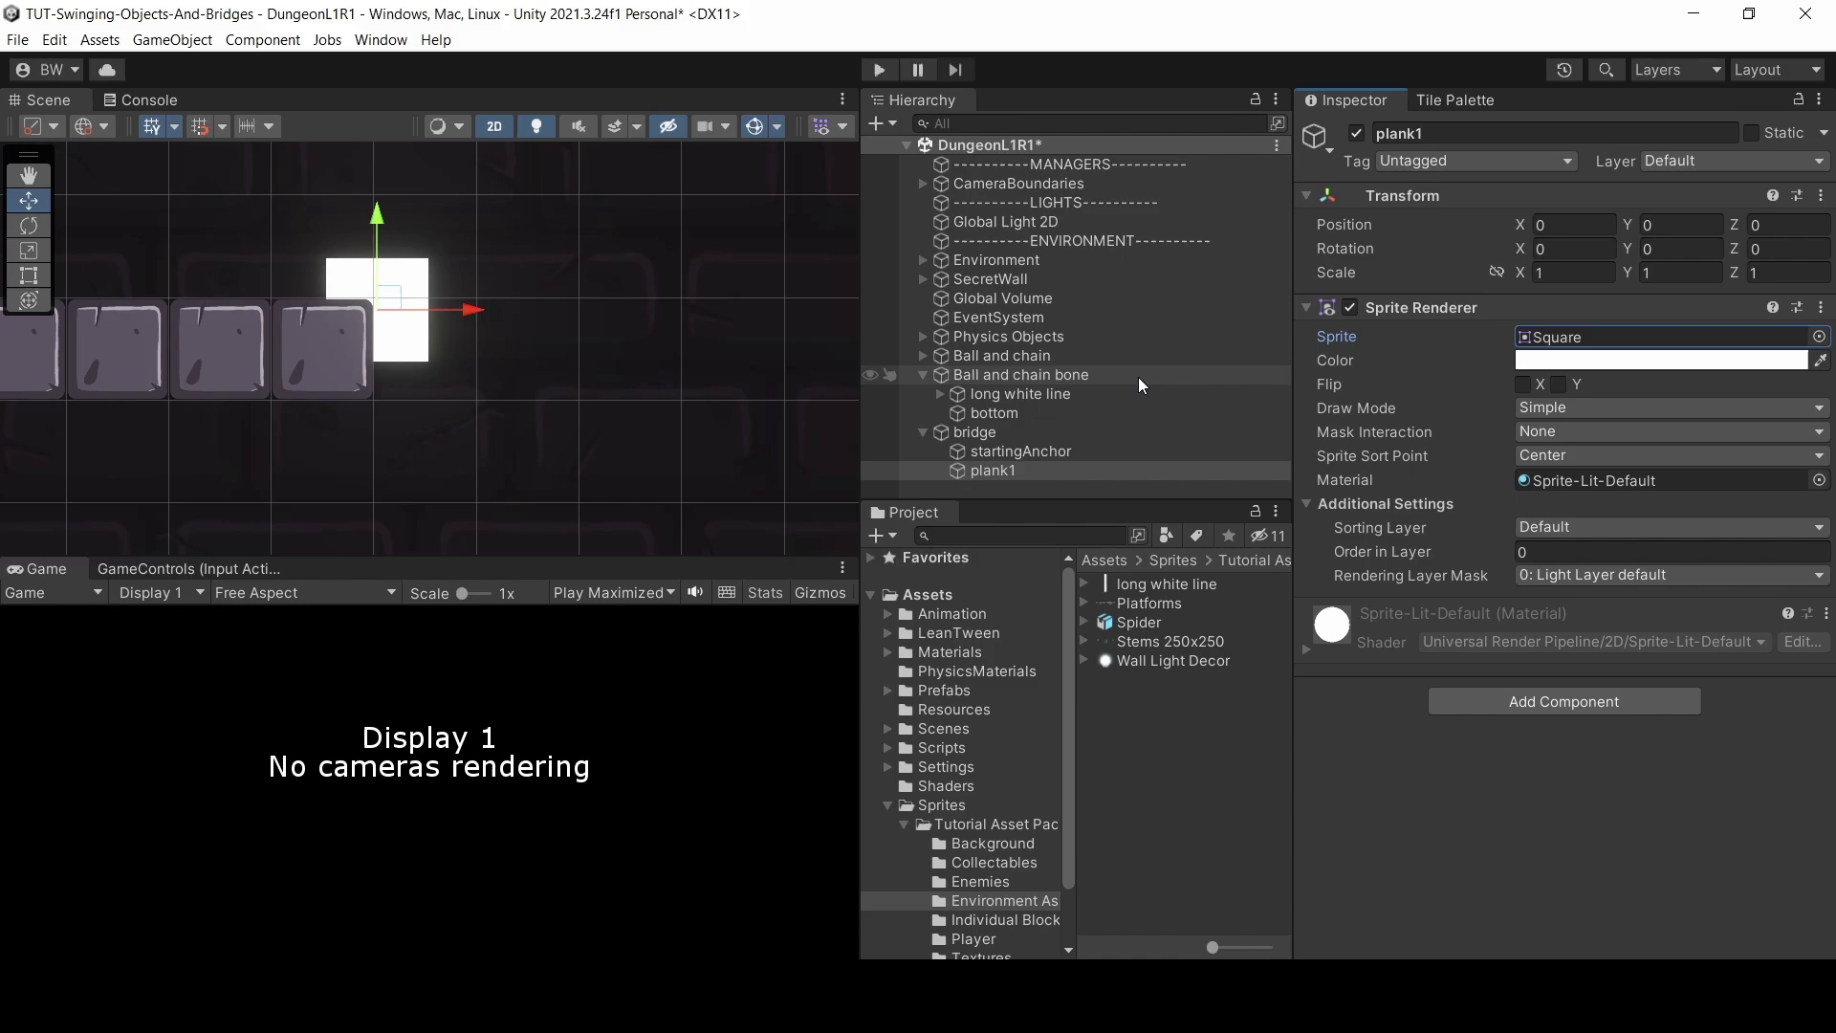
- Scale plank1 to X 0.9 and Y 0.15, and place it just beside the platform edge at X 0.473
{"action": "left_click_drag", "start_coordinate": [1627, 273], "coordinate": [1599, 284]}
{"action": "left_click_drag", "start_coordinate": [473, 311], "coordinate": [510, 305]}
{"action": "scroll", "coordinate": [439, 319], "scroll_direction": "up", "scroll_amount": 12}
{"action": "left_click", "coordinate": [1578, 275]}
{"action": "type", "text": "0.9"}
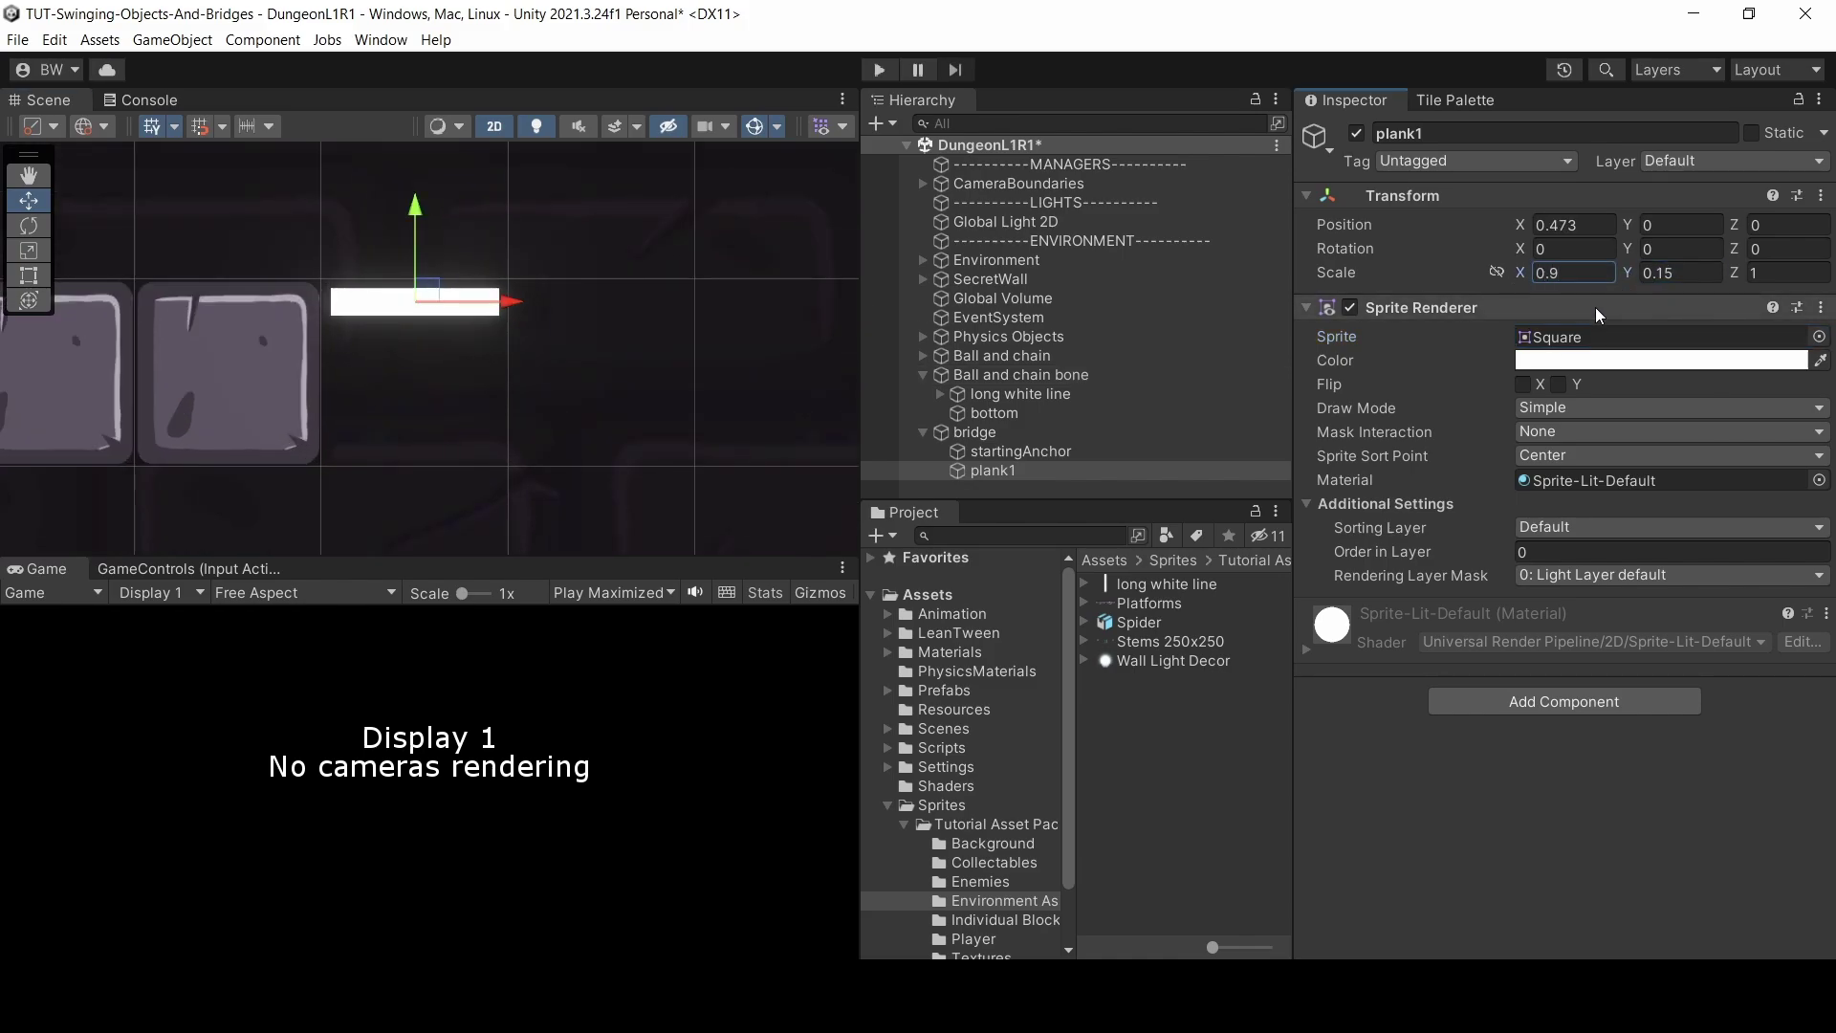
- Add a Capsule Collider 2D to plank1 and set its direction to Horizontal
{"action": "left_click", "coordinate": [1595, 307]}
{"action": "left_click", "coordinate": [1470, 422]}
{"action": "type", "text": "capsu"}
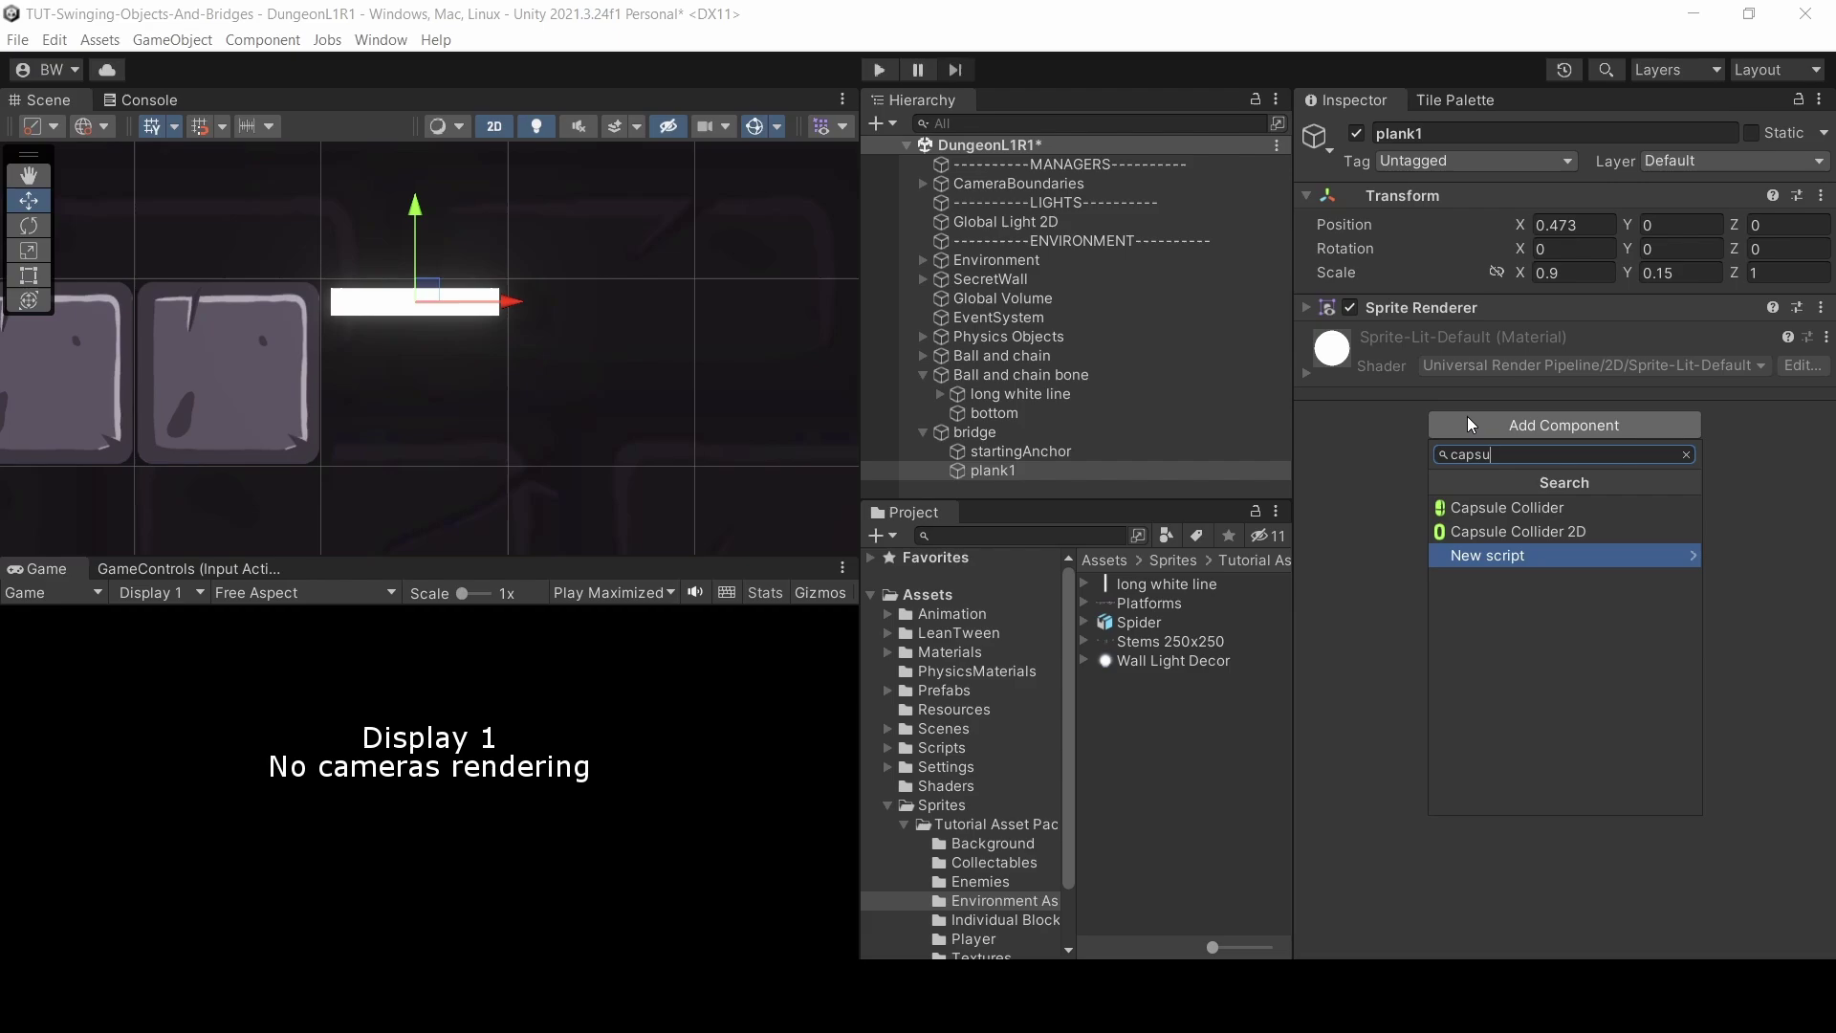
{"action": "key", "text": "Up"}
{"action": "key", "text": "Return"}
{"action": "left_click", "coordinate": [1587, 517]}
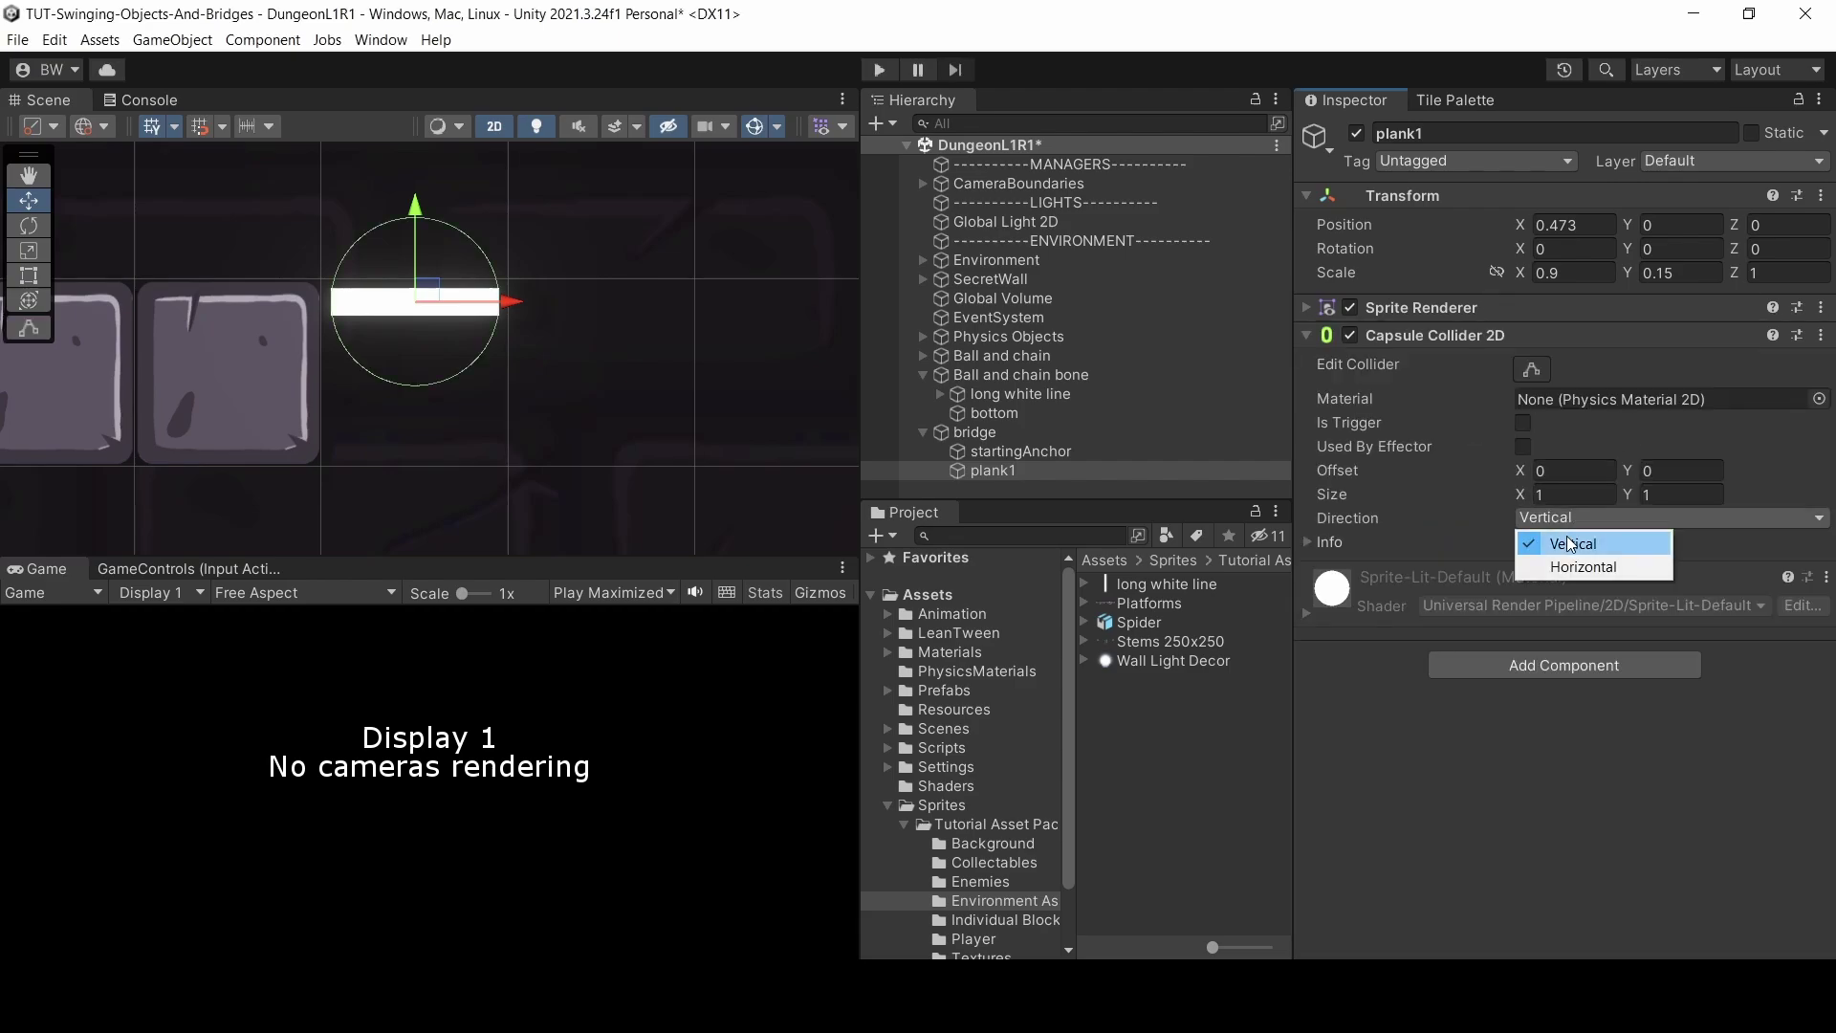
{"action": "left_click", "coordinate": [1564, 562]}
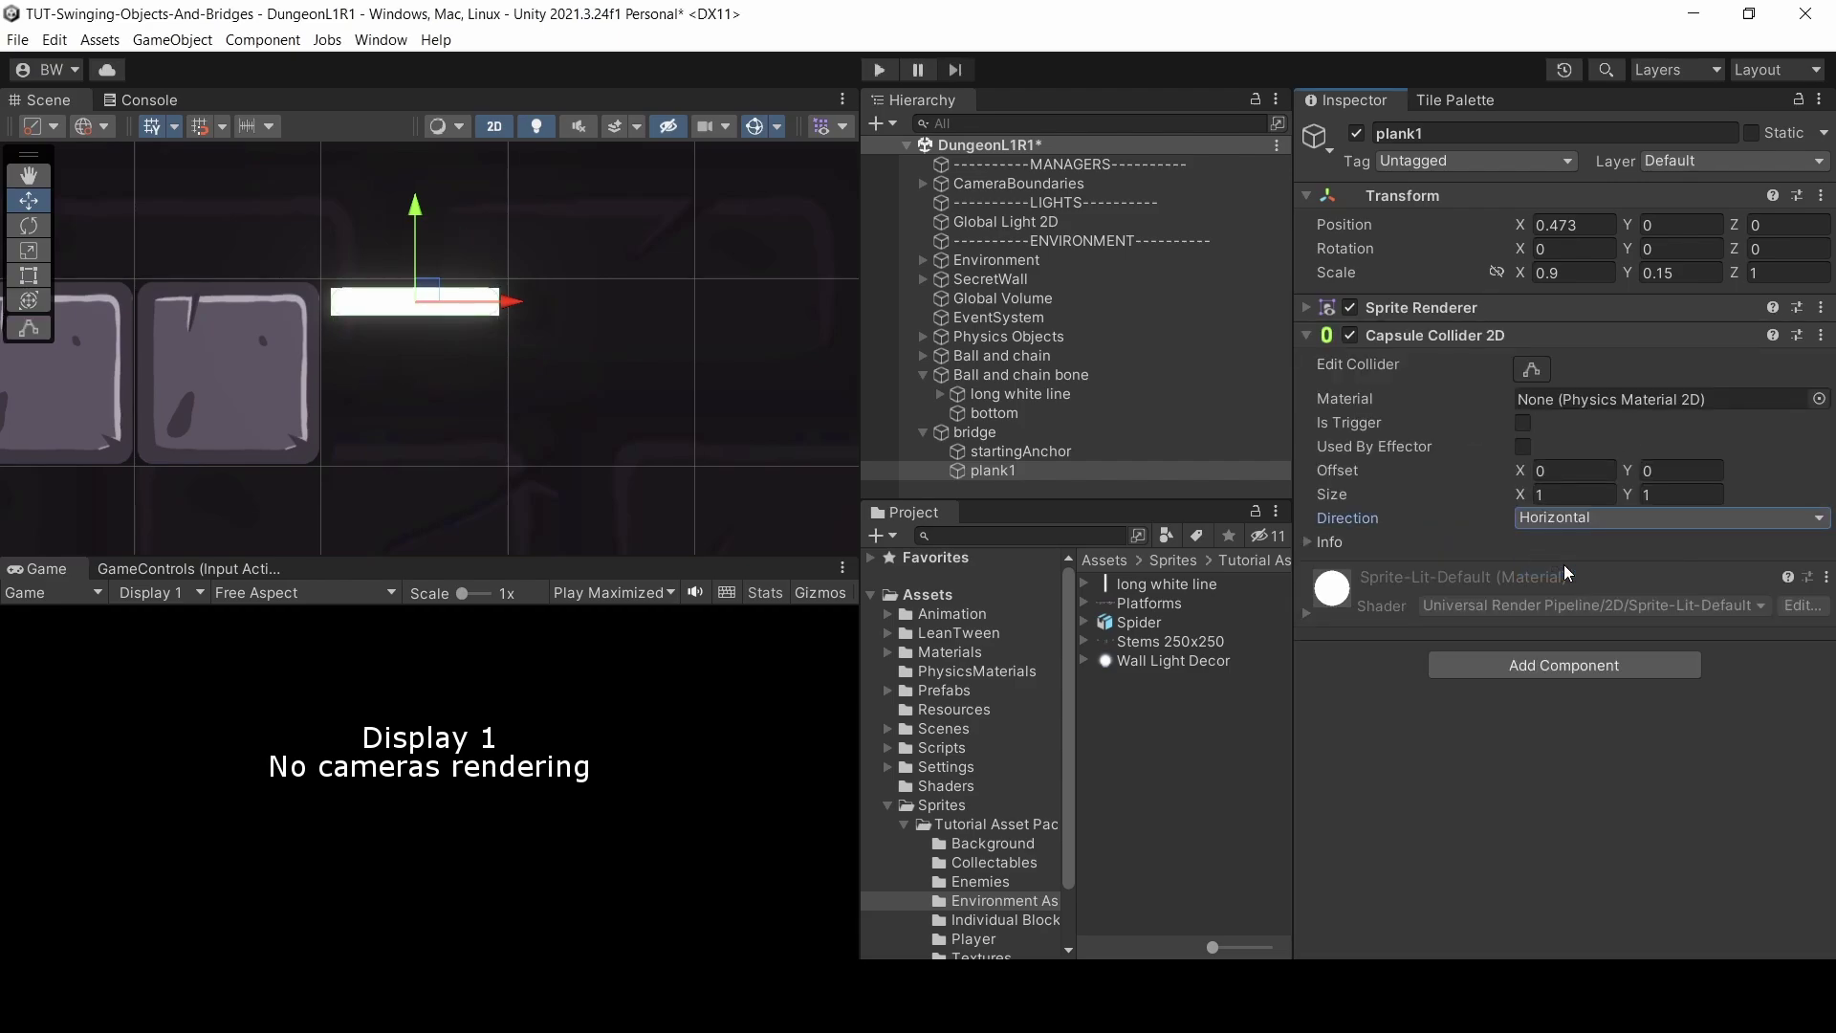
- Assign plank1 to the Ground layer and add a Hinge Joint 2D to it
{"action": "left_click", "coordinate": [1491, 664]}
{"action": "type", "text": "hinge"}
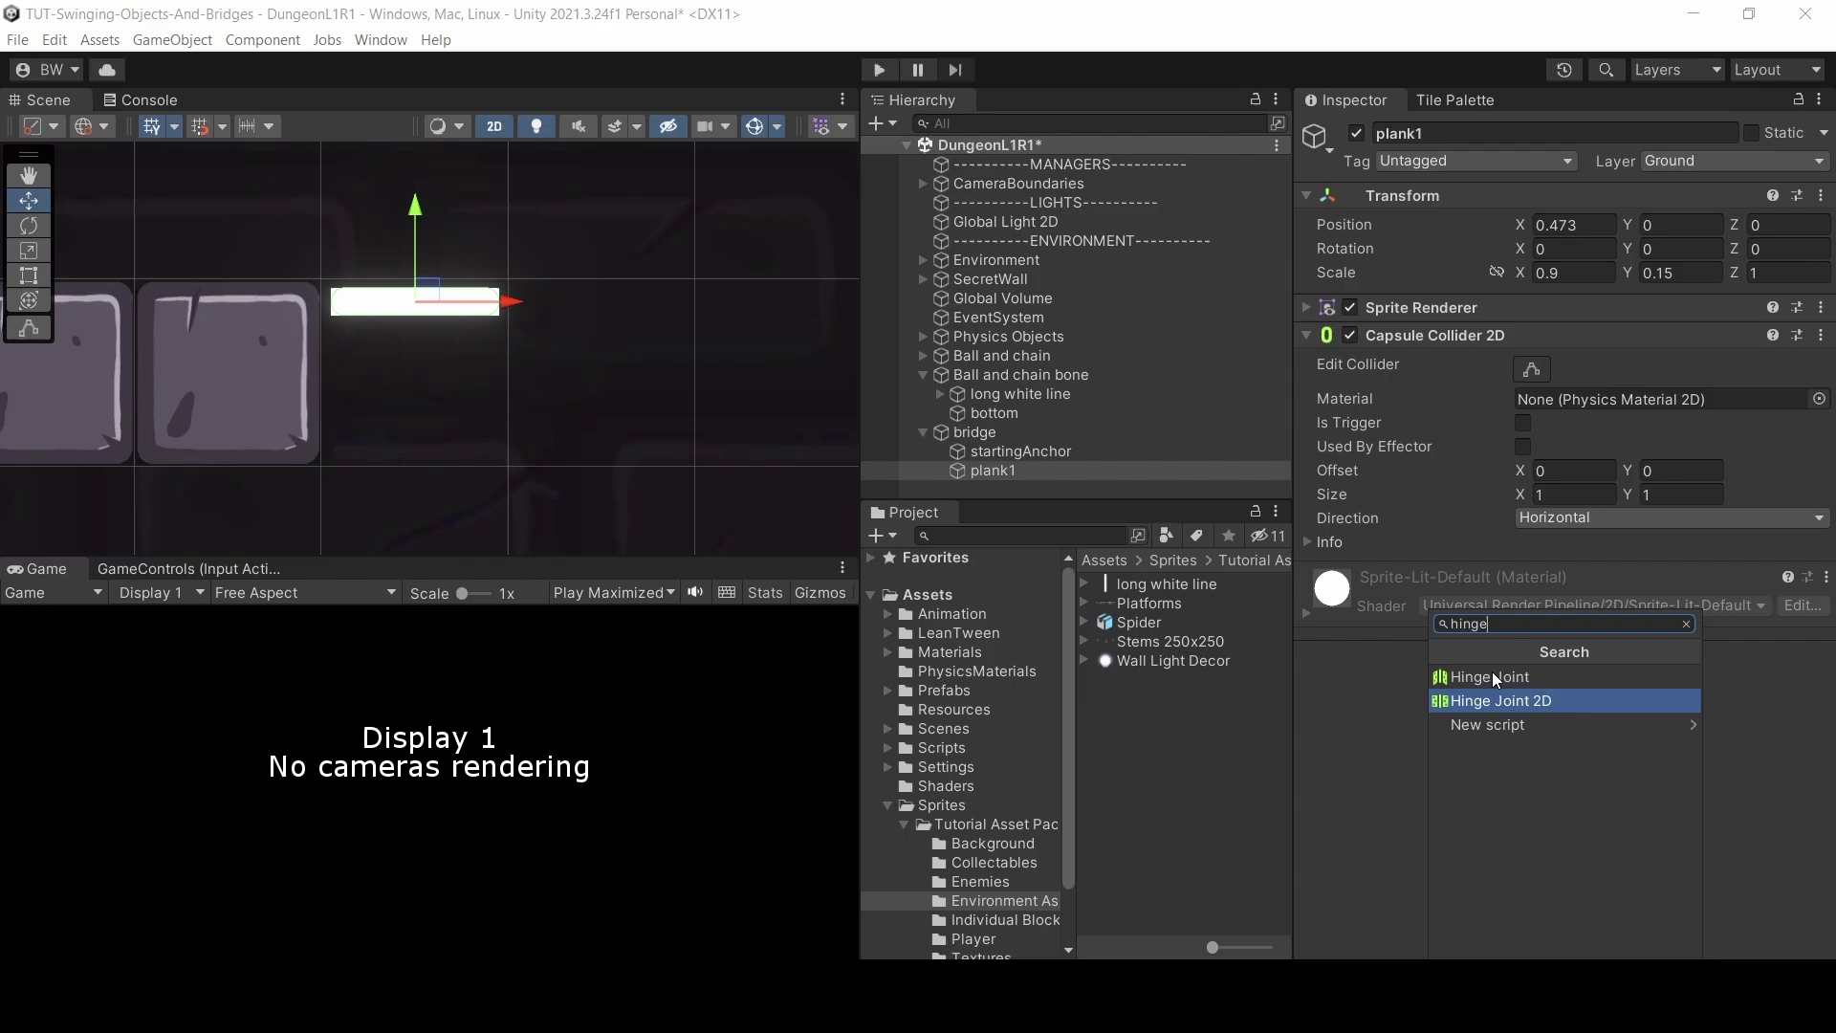
{"action": "key", "text": "Return"}
- Set plank1's Hinge Joint 2D anchor X to -0.5, at the end facing the platform
{"action": "scroll", "coordinate": [1491, 671], "scroll_direction": "down", "scroll_amount": 10}
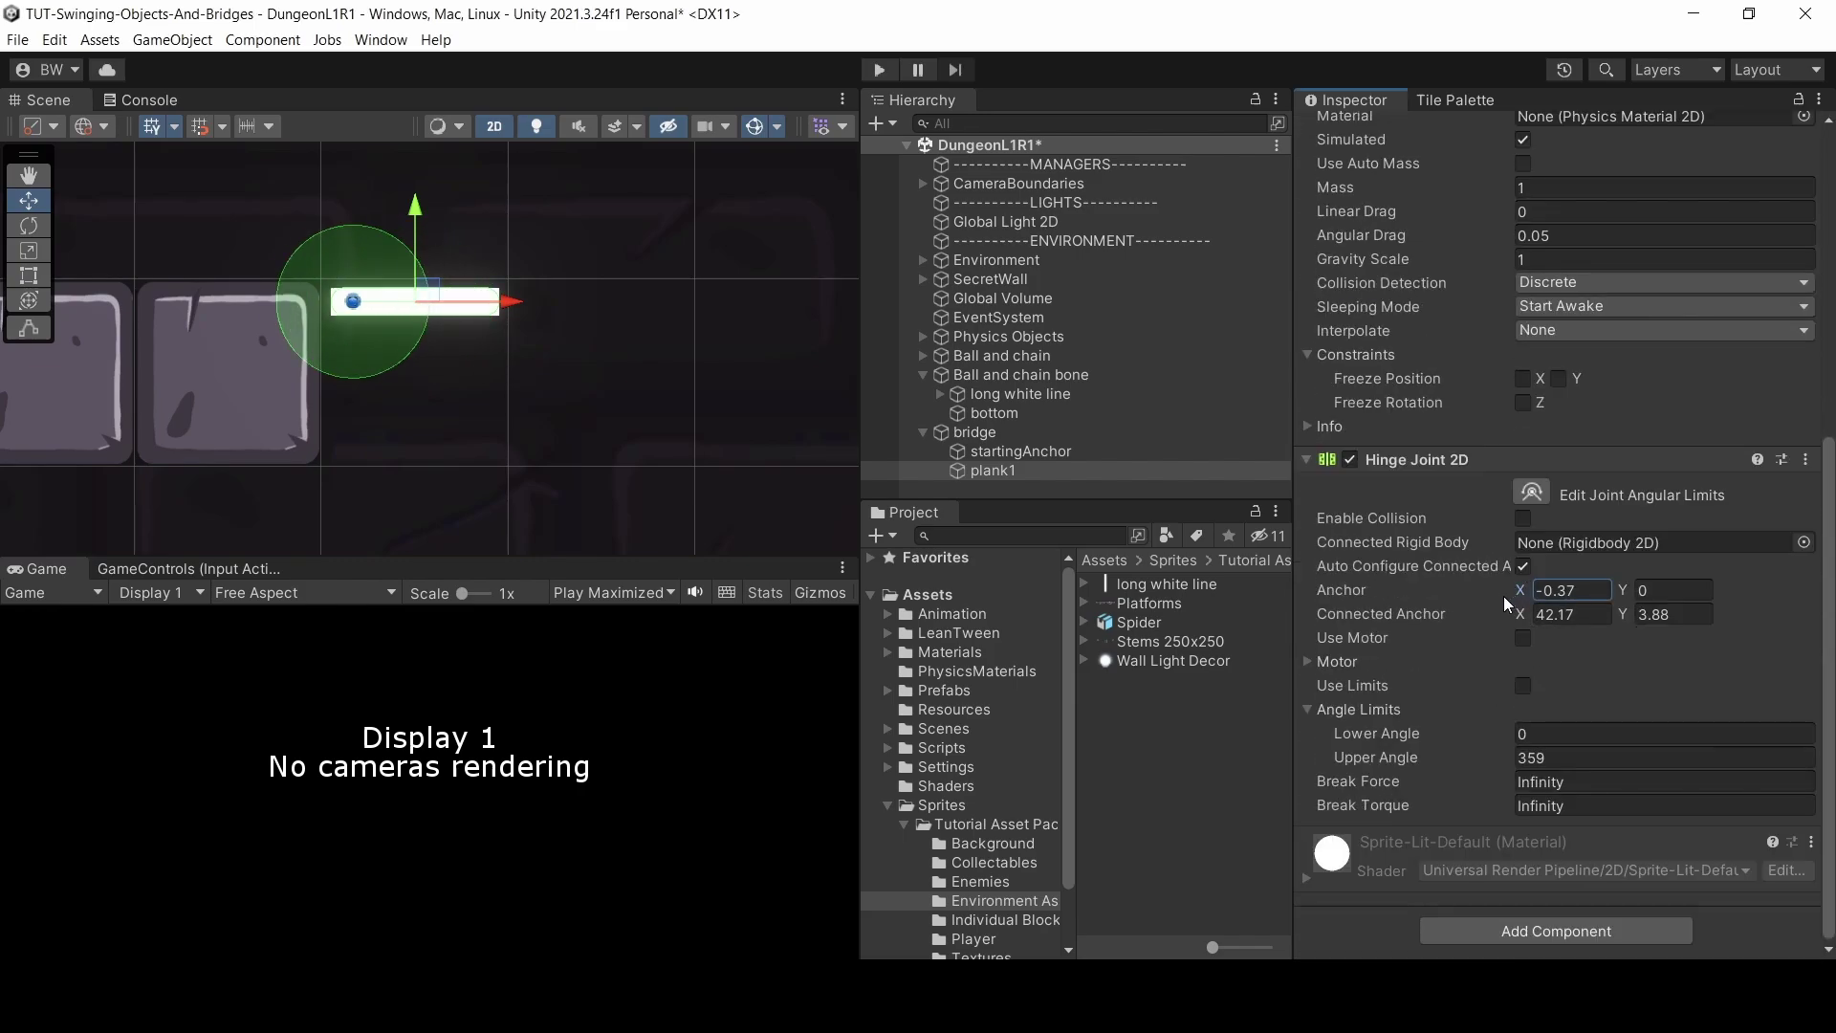
{"action": "type", "text": "-"}
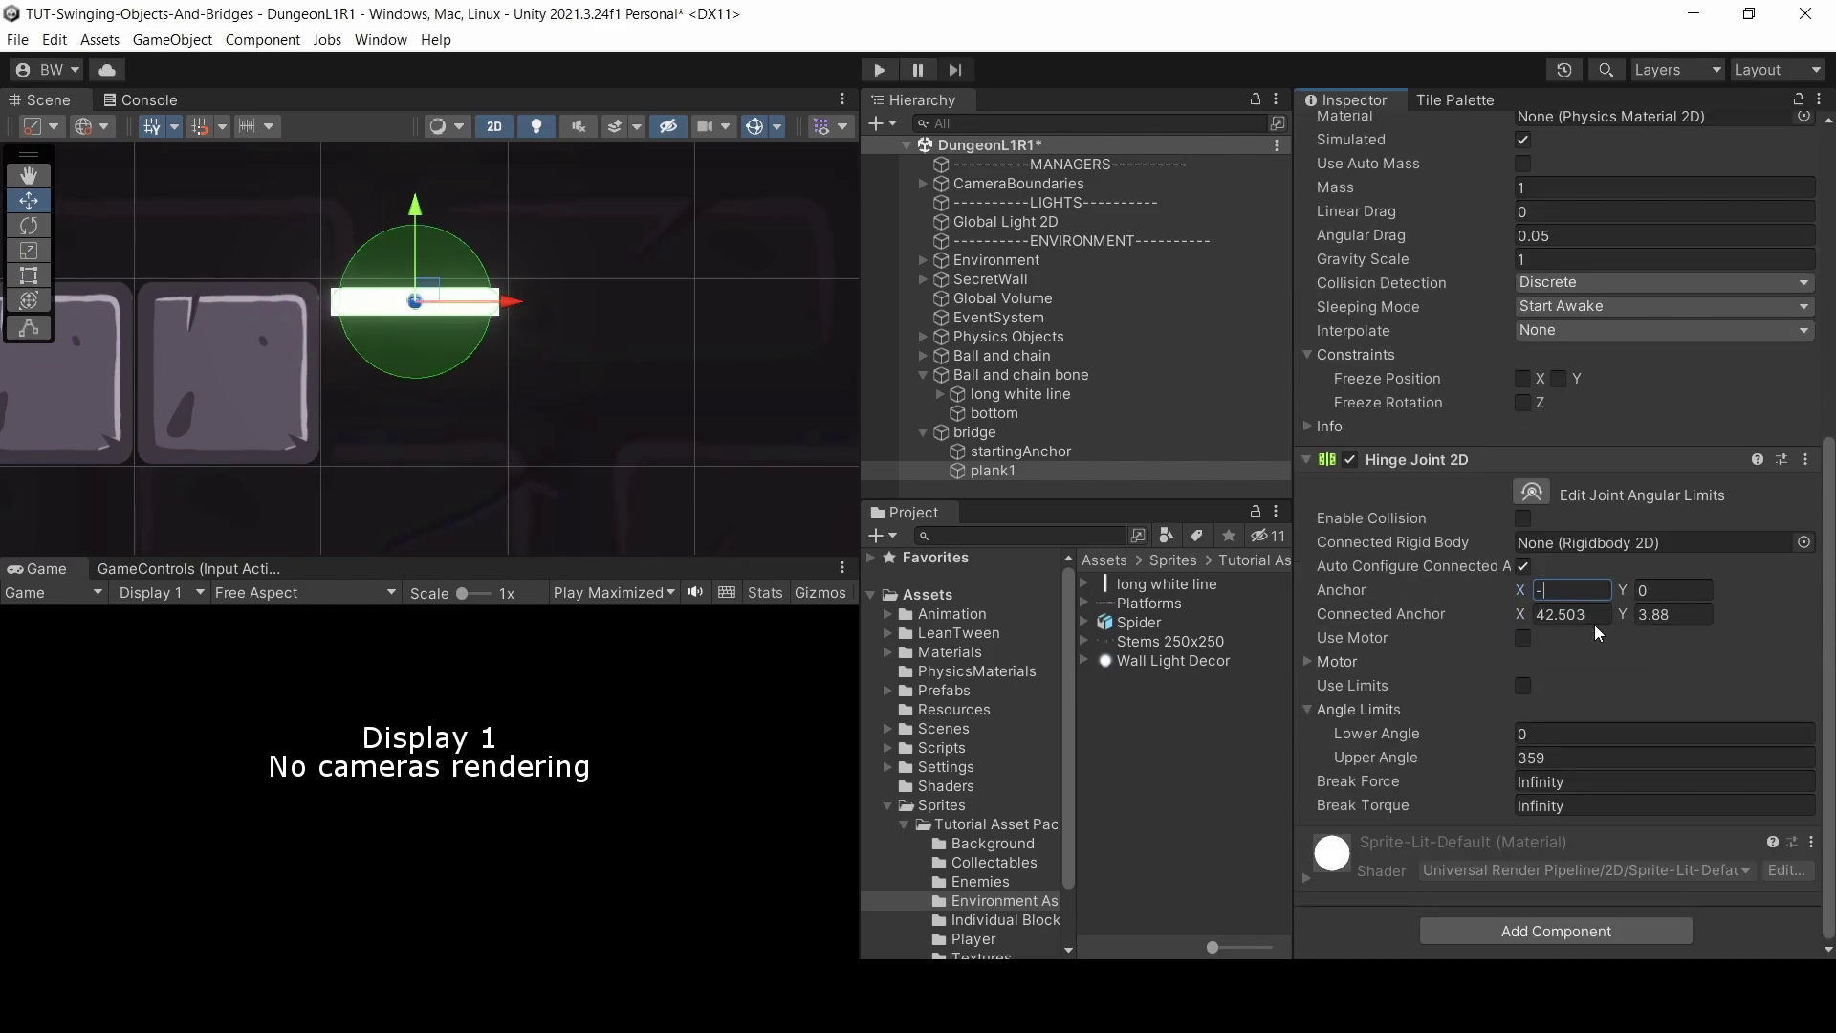
{"action": "type", "text": "0.5"}
- Duplicate plank1 and place the copy in line beside it, with a small gap between the two planks
{"action": "left_click", "coordinate": [1009, 471]}
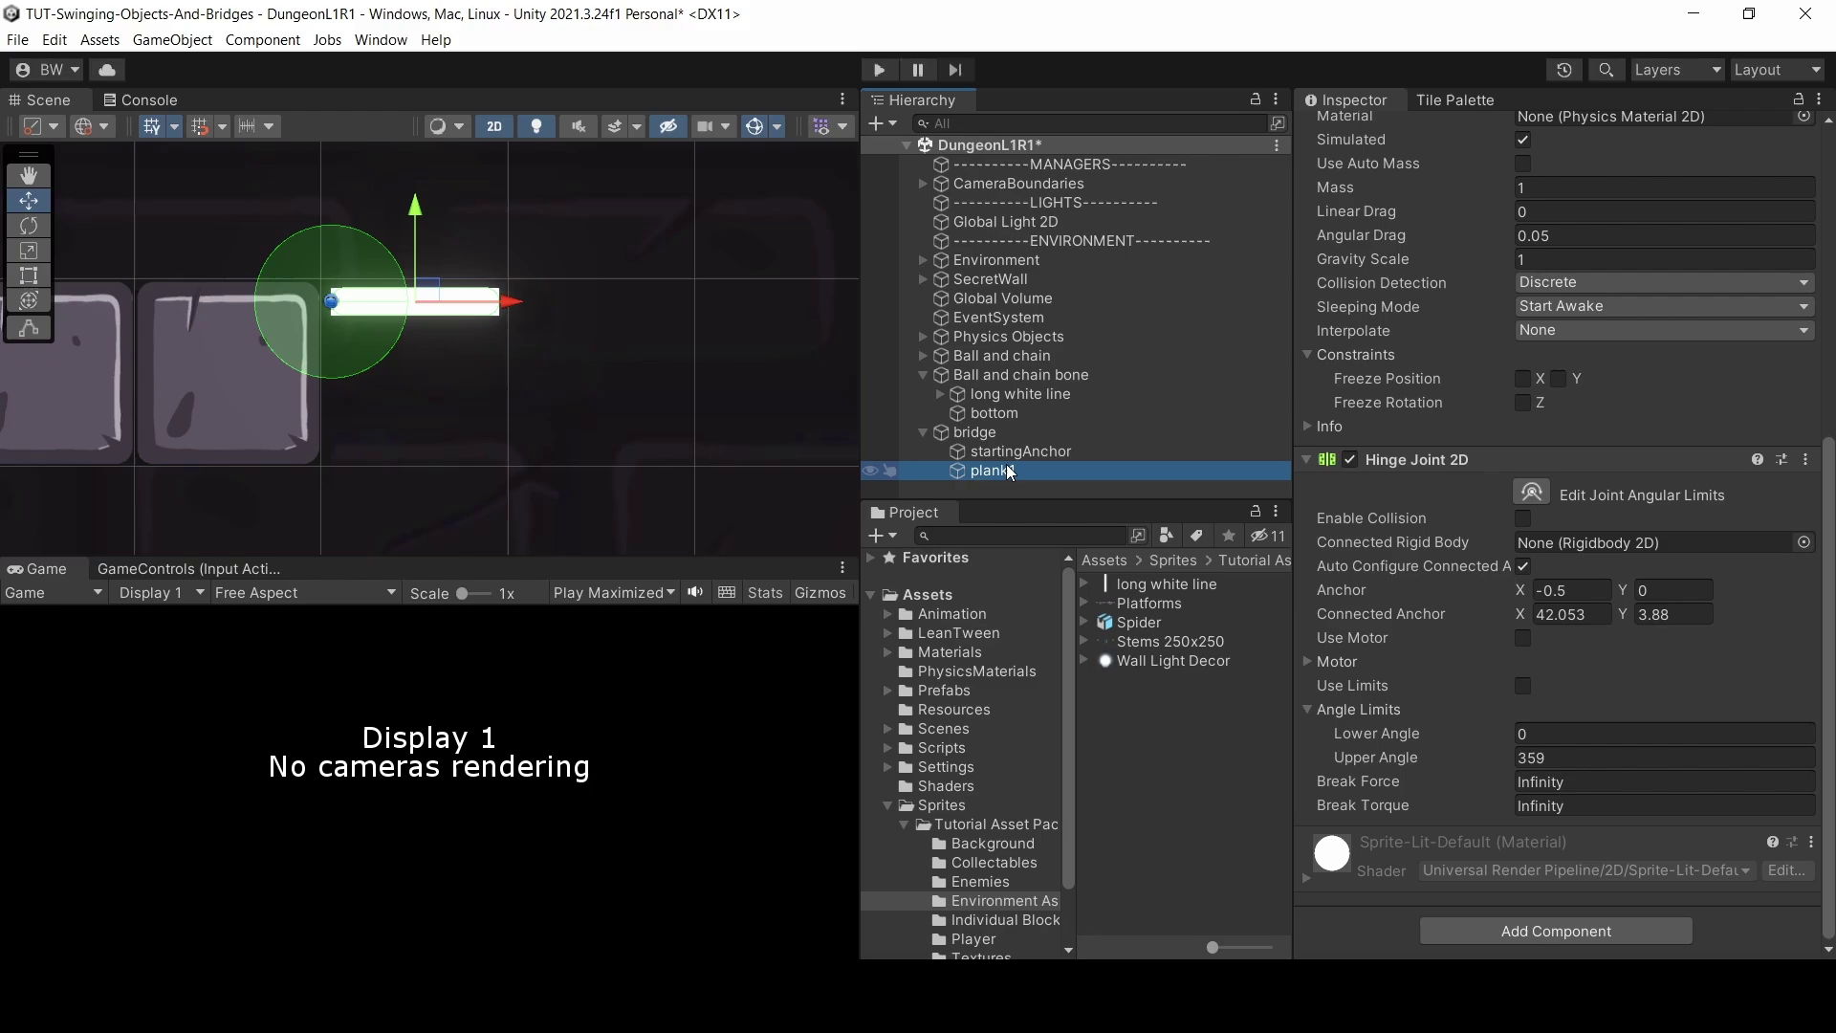
{"action": "key", "text": "ctrl+d"}
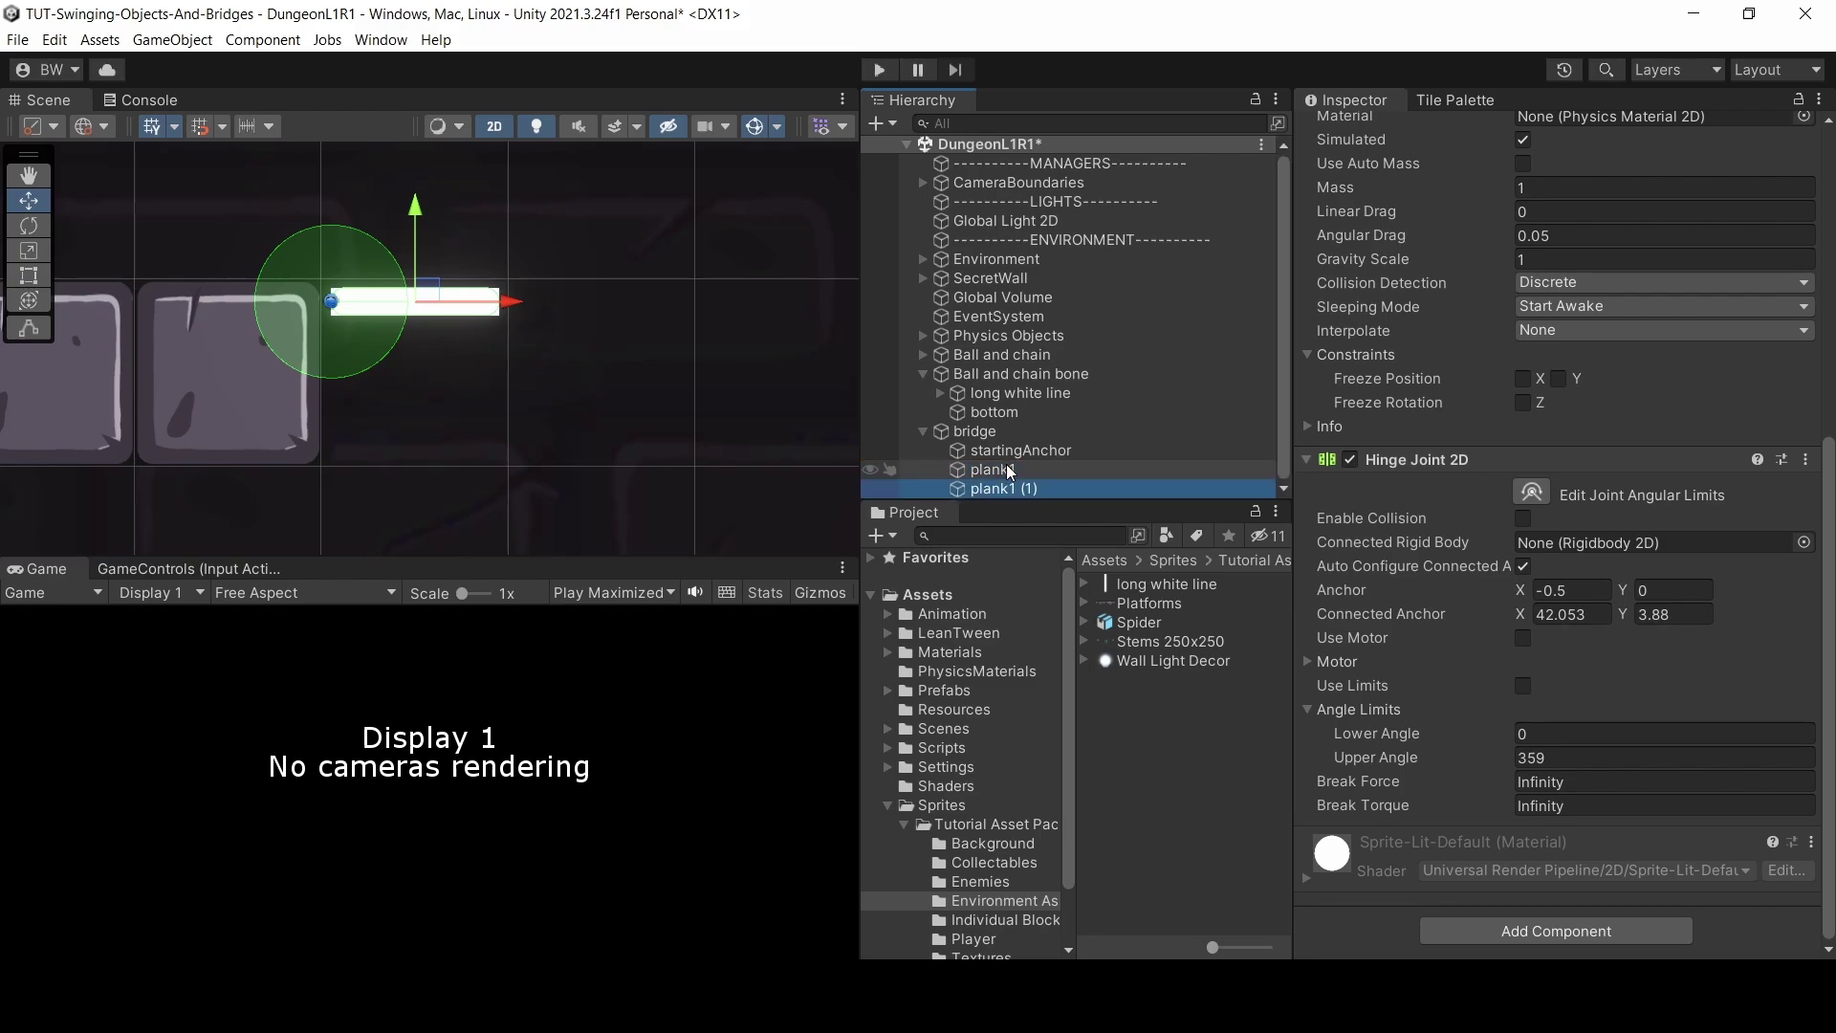
{"action": "left_click_drag", "start_coordinate": [513, 306], "coordinate": [696, 312]}
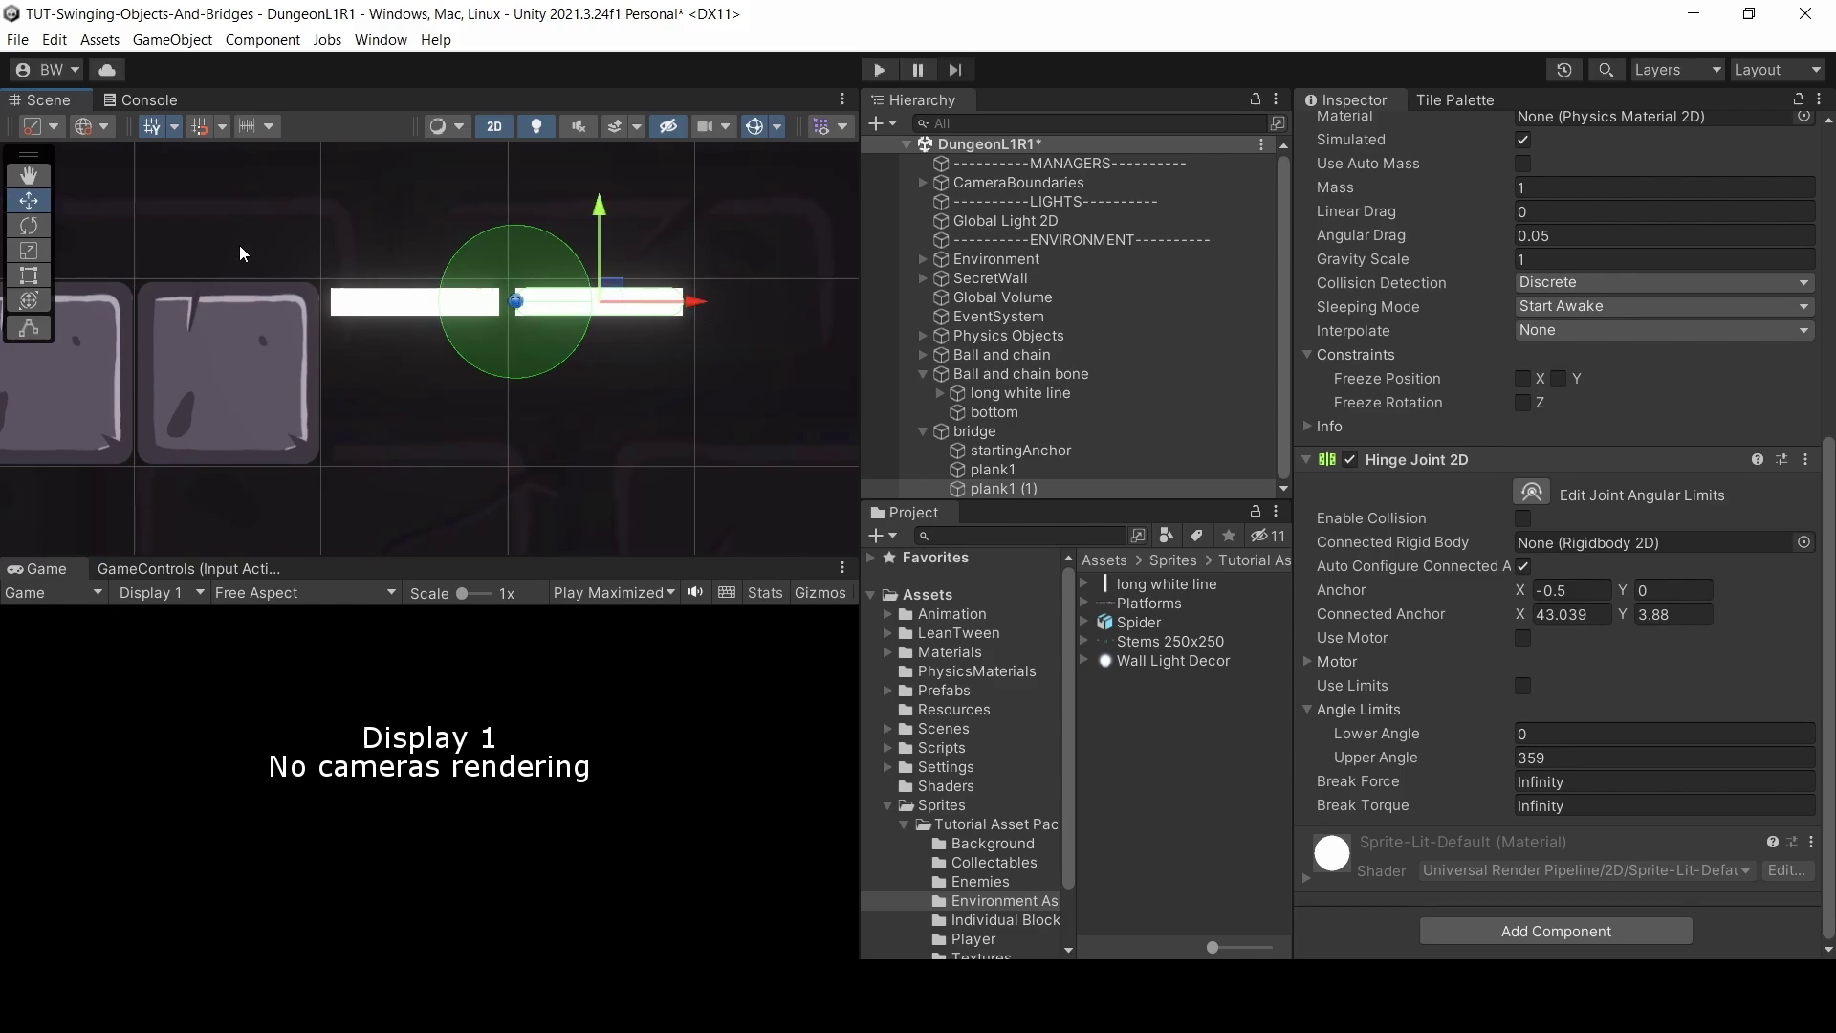
- Keep duplicating and spacing planks in line until 13 planks span the gap to the far platform
{"action": "left_click", "coordinate": [153, 128]}
{"action": "left_click", "coordinate": [995, 488]}
{"action": "key", "text": "ctrl+d"}
{"action": "left_click_drag", "start_coordinate": [446, 307], "coordinate": [808, 310]}
{"action": "key", "text": "ctrl+d"}
{"action": "key", "text": "ctrl+d"}
{"action": "key", "text": "ctrl+d"}
{"action": "key", "text": "ctrl+d"}
{"action": "key", "text": "ctrl+d"}
{"action": "key", "text": "ctrl+d"}
{"action": "key", "text": "ctrl+d"}
{"action": "middle_click_drag", "start_coordinate": [809, 310], "coordinate": [436, 308]}
{"action": "key", "text": "ctrl+d"}
{"action": "left_click_drag", "start_coordinate": [436, 307], "coordinate": [823, 310]}
{"action": "key", "text": "ctrl+d"}
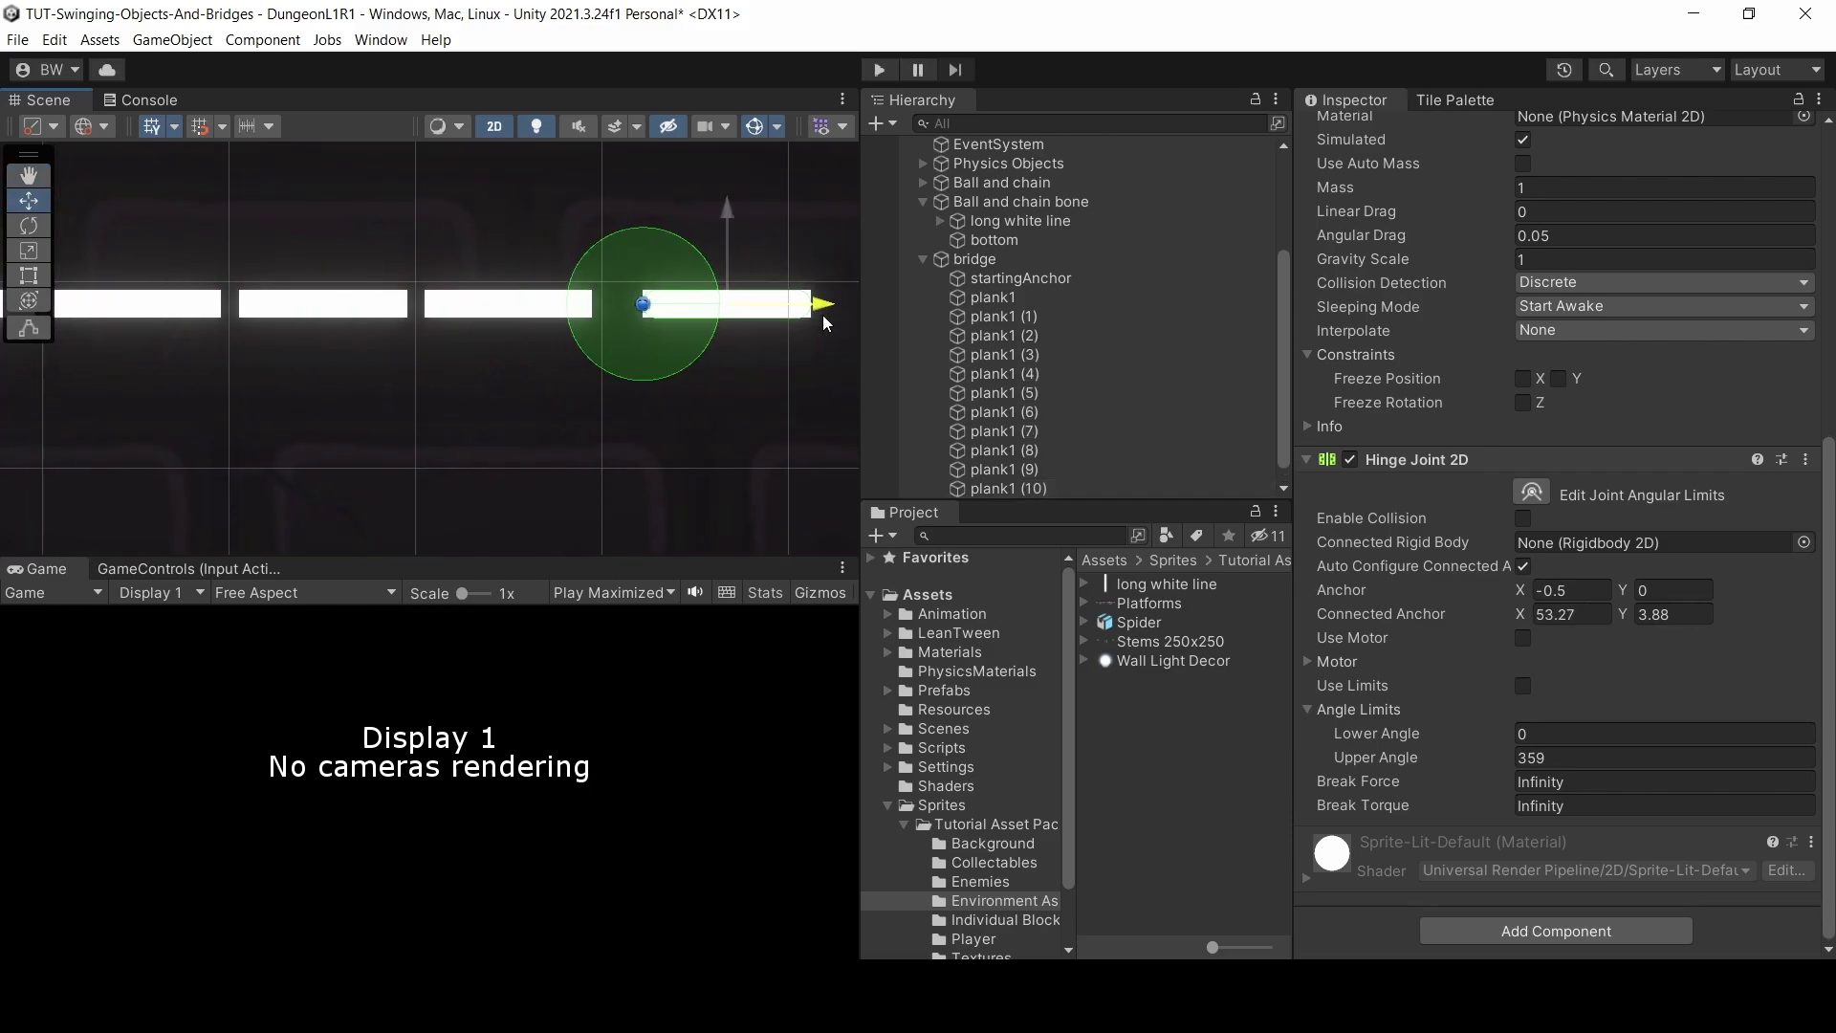
{"action": "key", "text": "ctrl+d"}
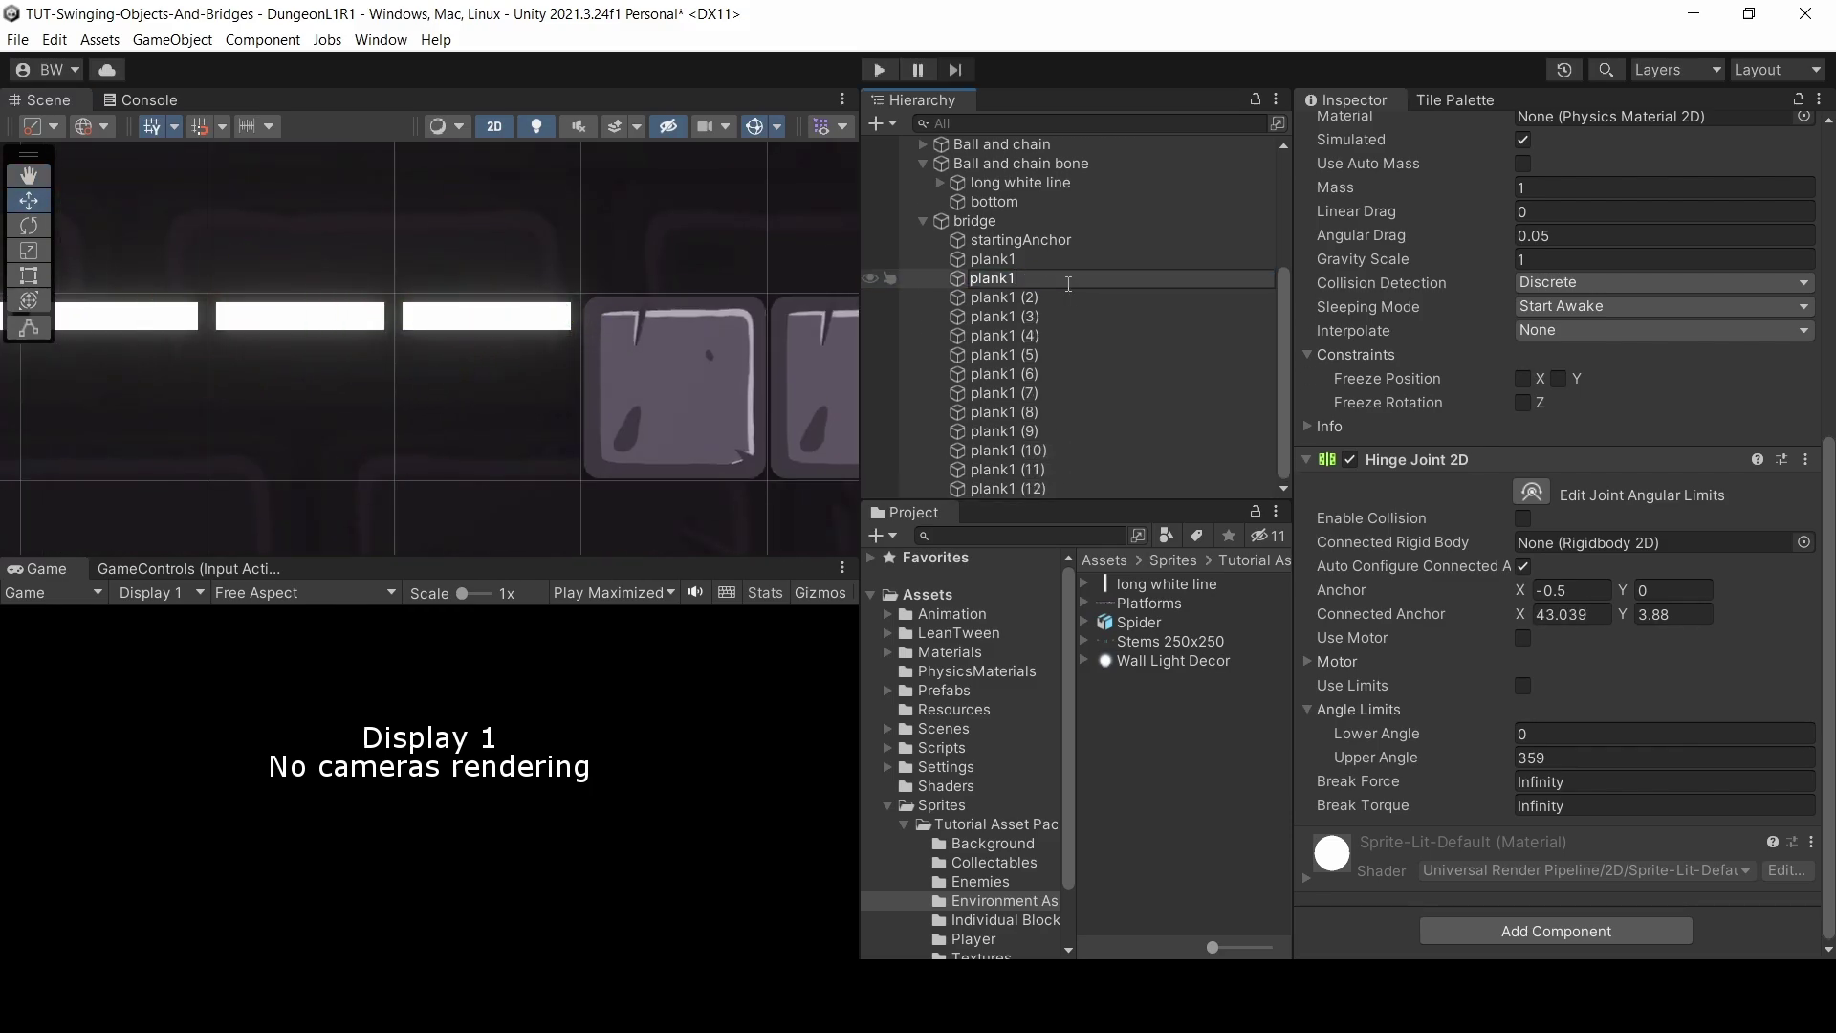
- Rename the plank copies in order from plank2 through plank13
{"action": "type", "text": "plank3plank4plank5plank6plank7"}
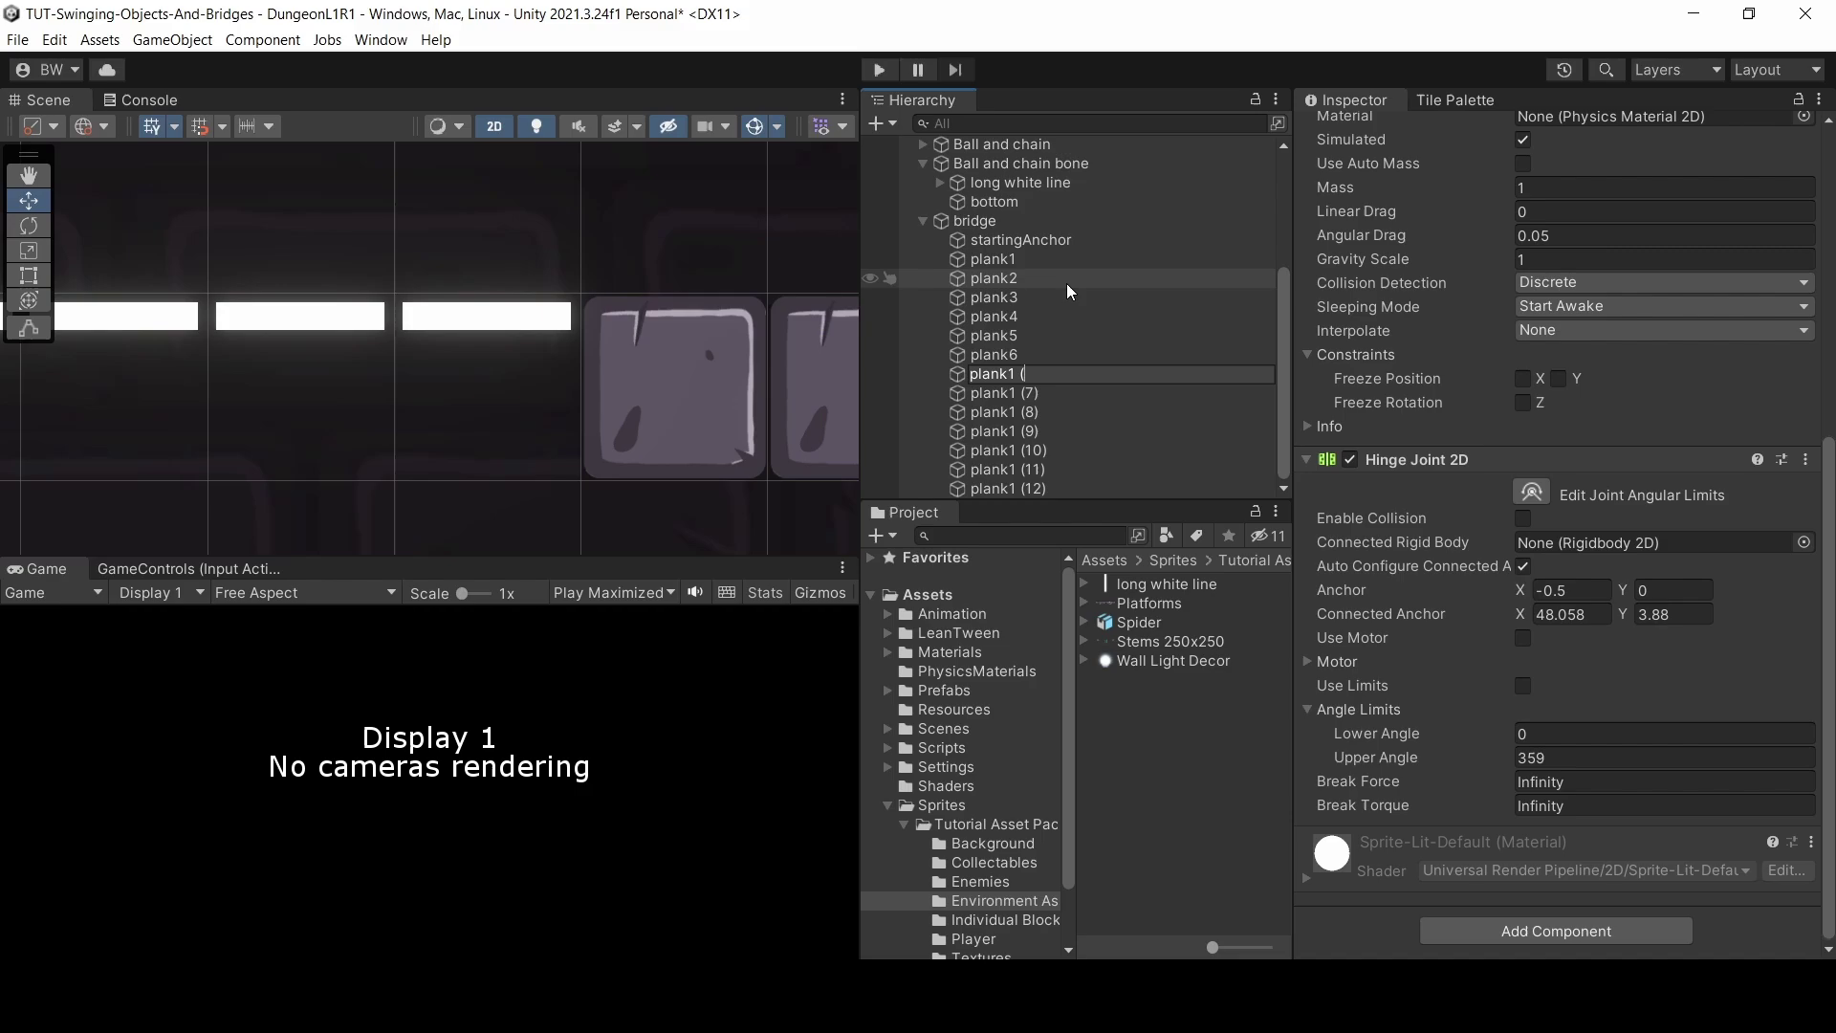
{"action": "type", "text": "plank8plank9"}
{"action": "key", "text": "Return"}
{"action": "key", "text": "Down"}
{"action": "key", "text": "F2"}
{"action": "type", "text": "plank10"}
{"action": "key", "text": "Return"}
{"action": "key", "text": "Down"}
{"action": "key", "text": "F2"}
{"action": "type", "text": "plank11"}
{"action": "key", "text": "Return"}
{"action": "key", "text": "Down"}
{"action": "key", "text": "F2"}
{"action": "type", "text": "plank12"}
{"action": "key", "text": "Return"}
{"action": "key", "text": "Down"}
{"action": "key", "text": "F2"}
{"action": "type", "text": "plank13"}
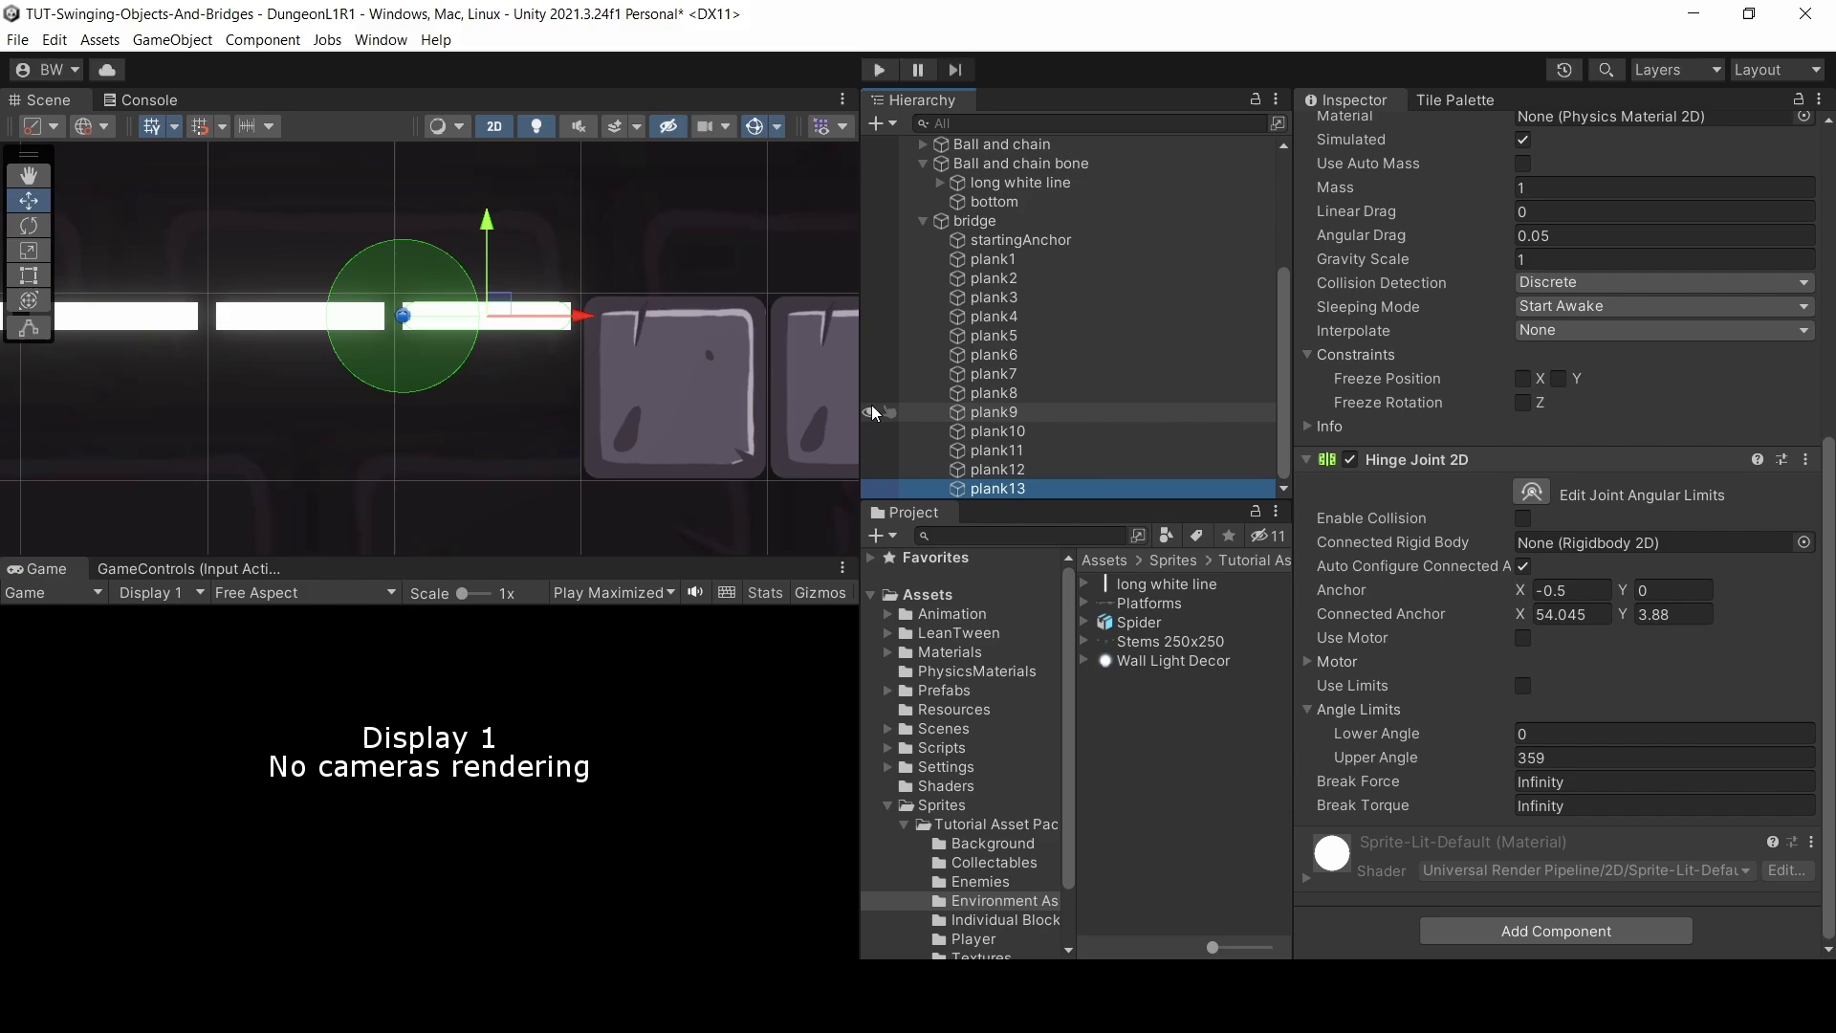
- Duplicate plank13 onto the far platform's edge block at X 13.451 and remove the copy's Sprite Renderer and Capsule Collider 2D
{"action": "key", "text": "ctrl+d"}
{"action": "left_click_drag", "start_coordinate": [589, 327], "coordinate": [747, 338]}
{"action": "scroll", "coordinate": [1495, 510], "scroll_direction": "up", "scroll_amount": 10}
{"action": "right_click", "coordinate": [1587, 308]}
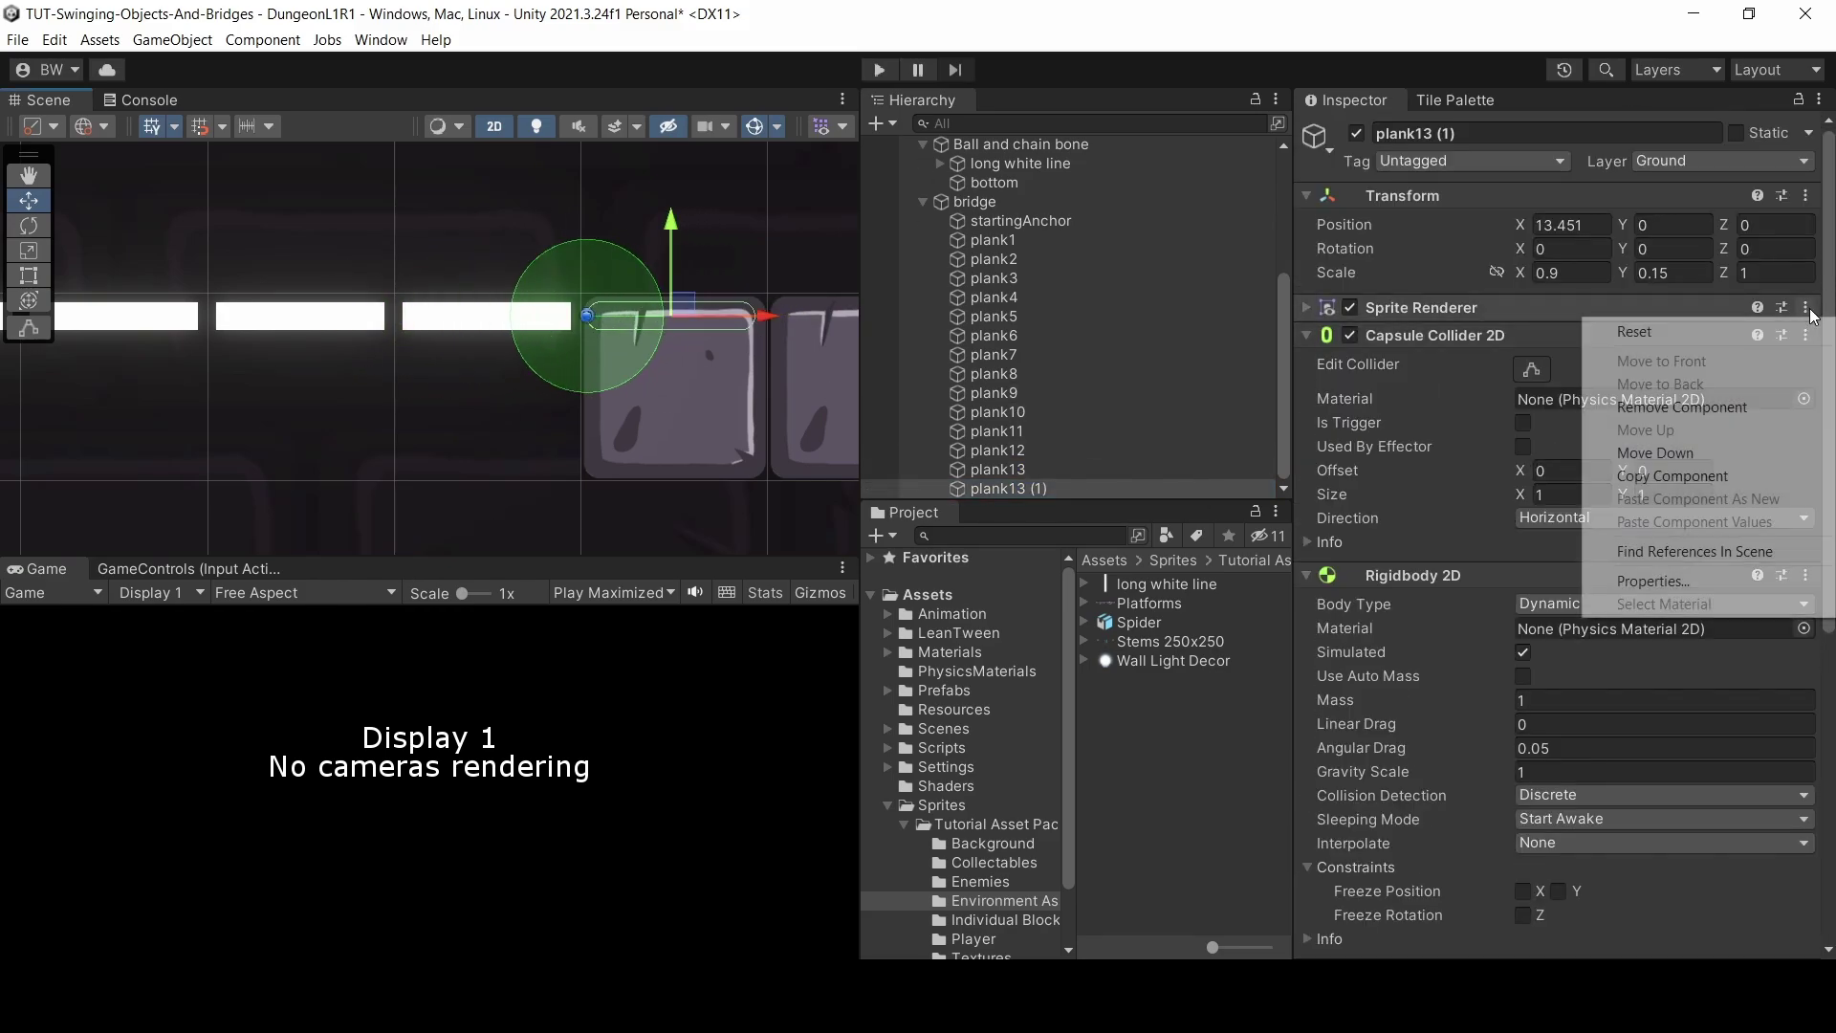
{"action": "left_click", "coordinate": [1765, 399]}
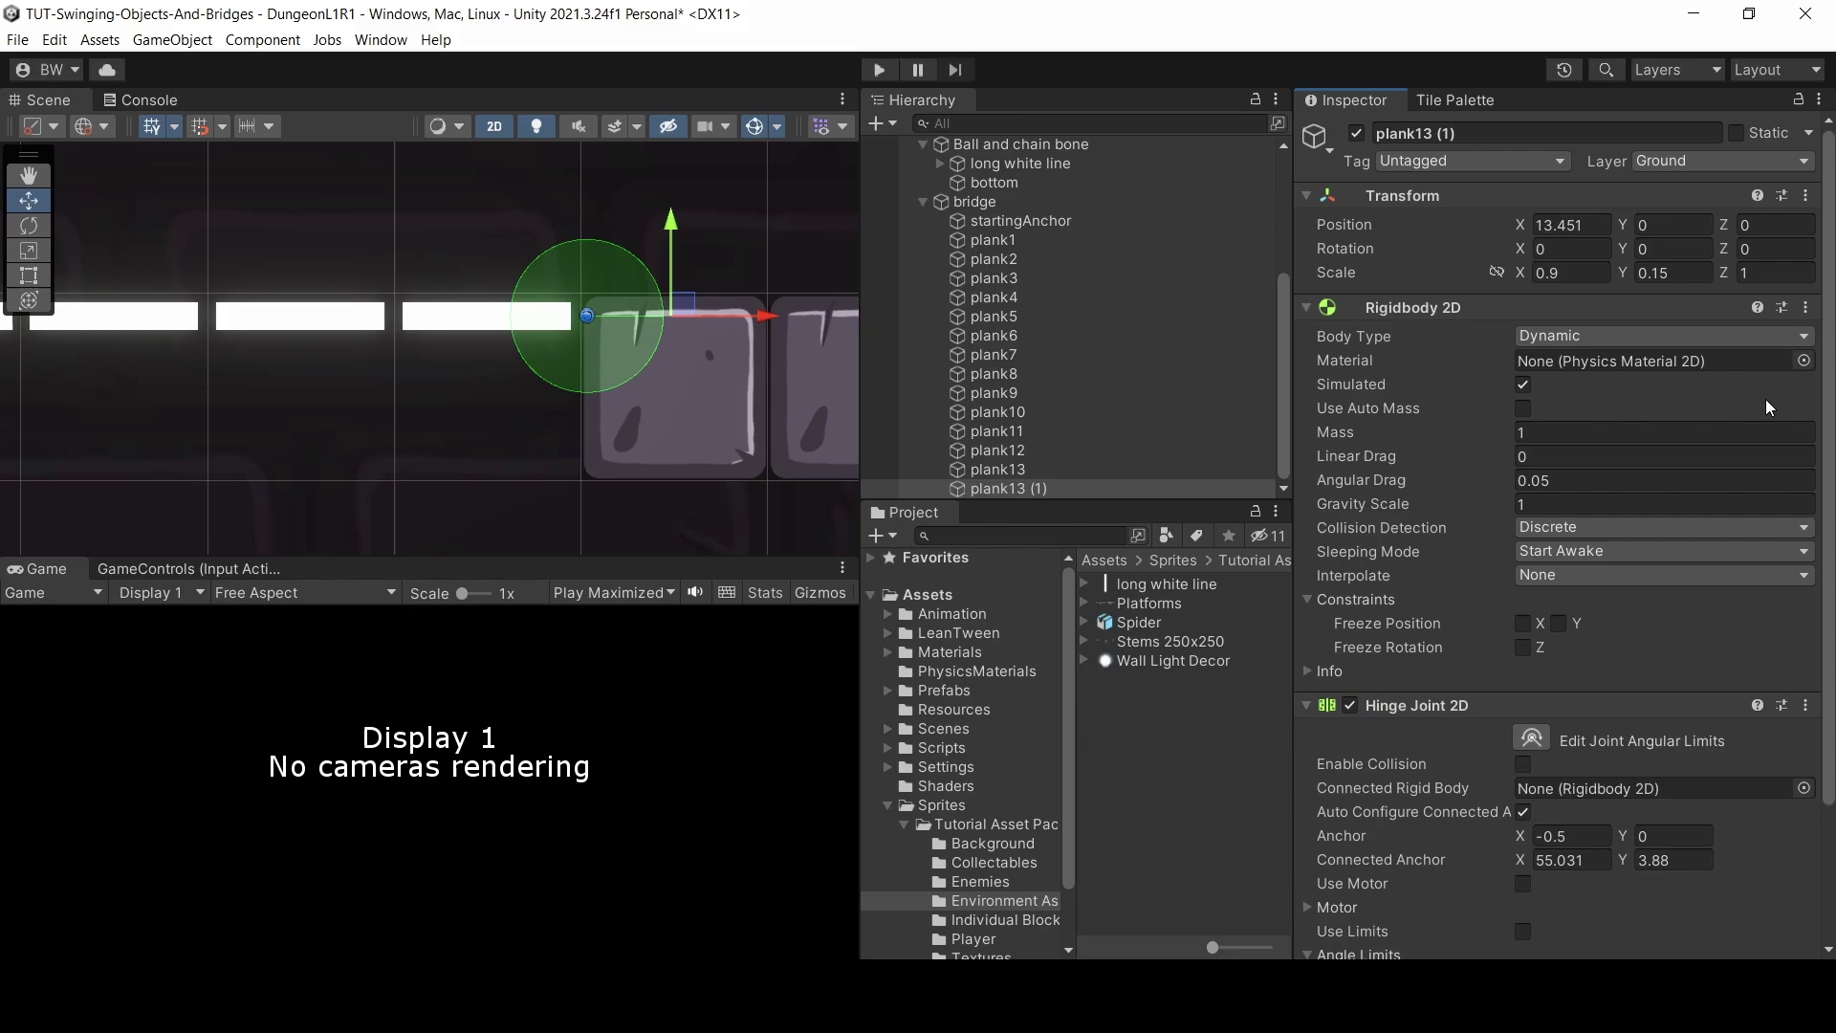
- Set the copied plank's Rigidbody 2D body type to Static and rename the object endingAnchor
{"action": "left_click", "coordinate": [1665, 340]}
{"action": "left_click", "coordinate": [1624, 404]}
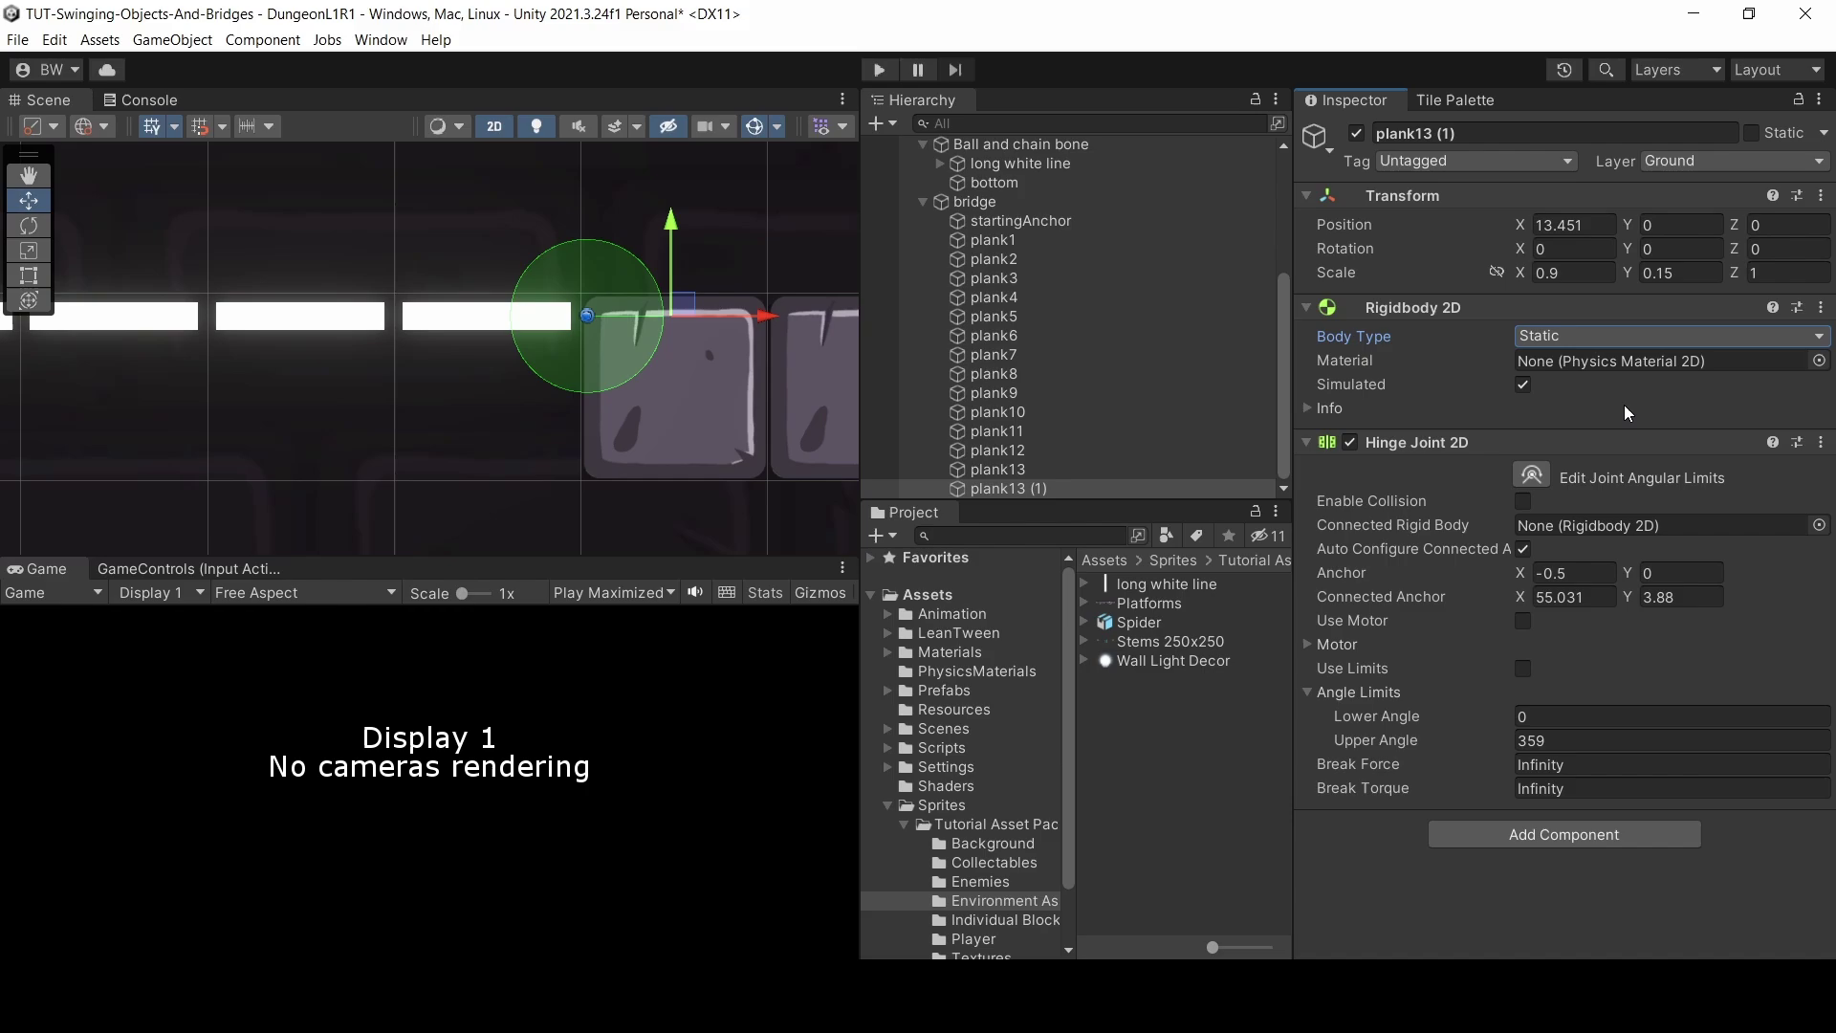
{"action": "key", "text": "F2"}
{"action": "type", "text": "endingAnchor"}
{"action": "key", "text": "Return"}
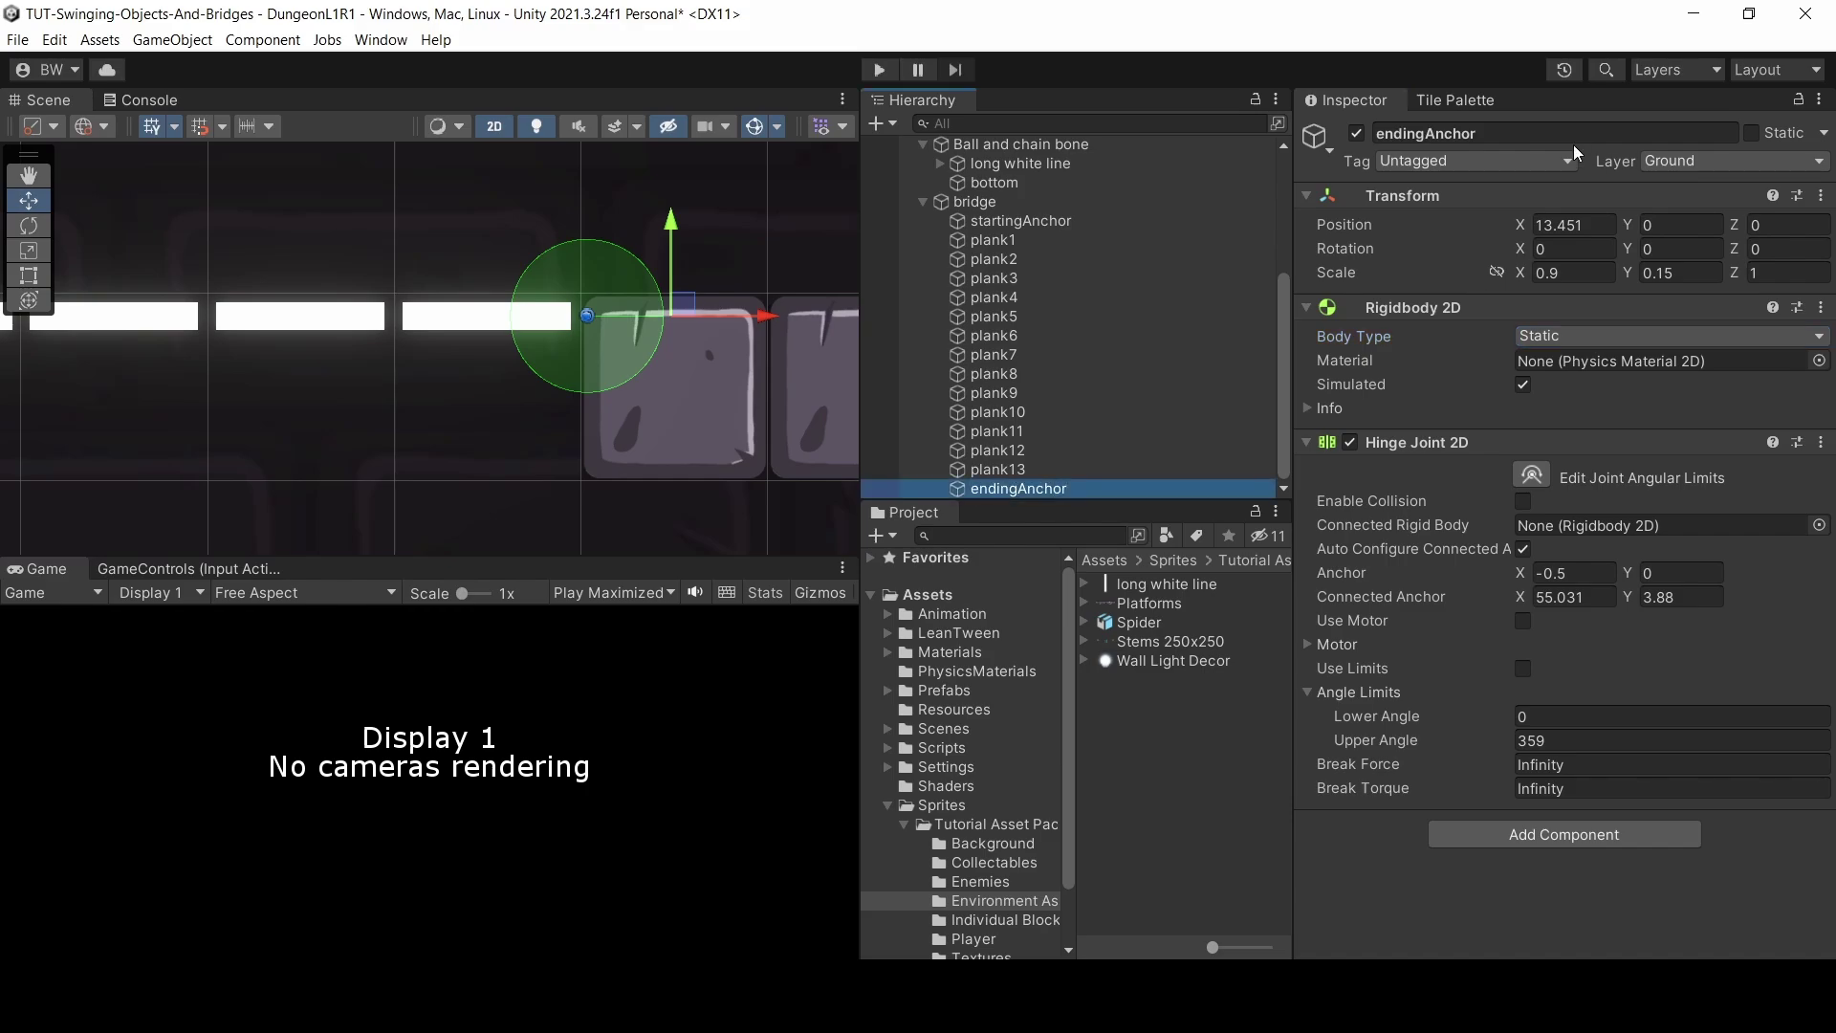
- Working back from endingAnchor to plank1, assign the preceding bridge object as each Hinge Joint 2D's connected rigid body, finishing with startingAnchor
{"action": "left_click_drag", "start_coordinate": [990, 468], "coordinate": [1578, 524]}
{"action": "left_click", "coordinate": [999, 469]}
{"action": "scroll", "coordinate": [1526, 604], "scroll_direction": "down", "scroll_amount": 10}
{"action": "left_click_drag", "start_coordinate": [999, 450], "coordinate": [1558, 542]}
{"action": "left_click", "coordinate": [999, 450]}
{"action": "left_click", "coordinate": [999, 431]}
{"action": "left_click_drag", "start_coordinate": [999, 412], "coordinate": [1568, 542]}
{"action": "left_click", "coordinate": [1000, 412]}
{"action": "left_click", "coordinate": [1000, 355]}
{"action": "left_click_drag", "start_coordinate": [1000, 334], "coordinate": [1568, 542]}
{"action": "left_click", "coordinate": [1004, 317]}
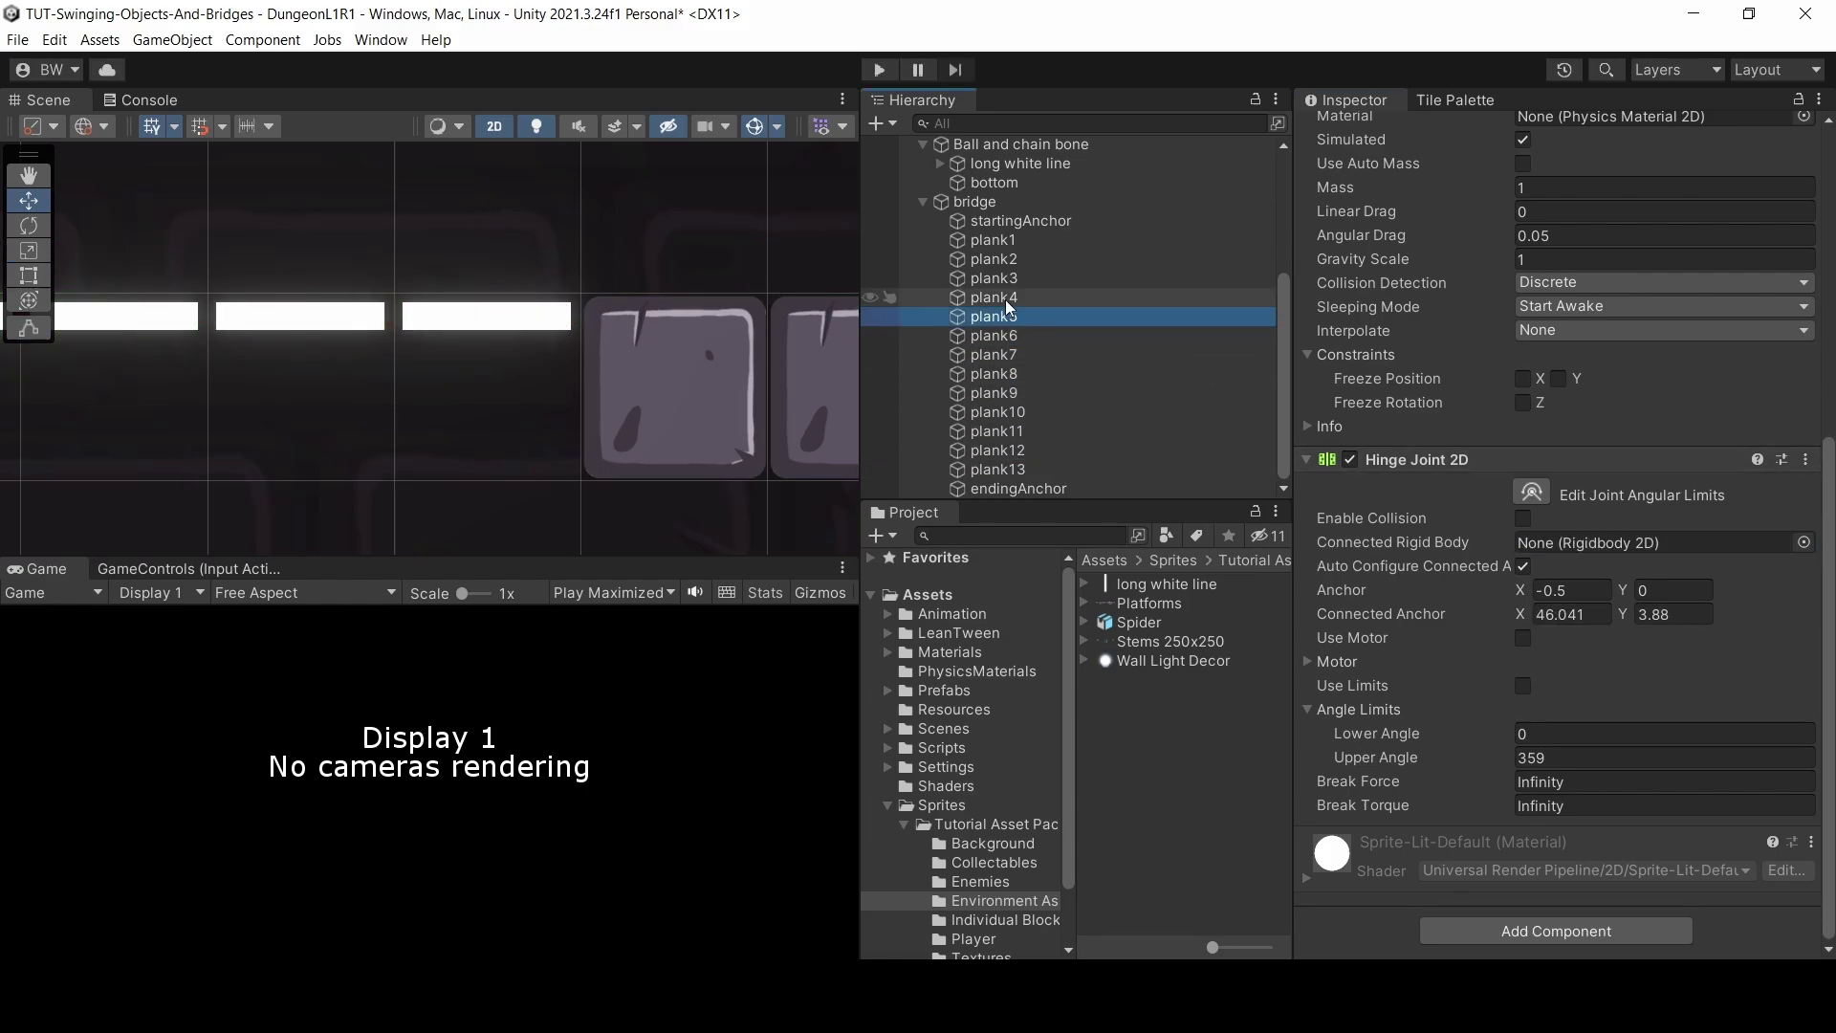
{"action": "left_click_drag", "start_coordinate": [1005, 300], "coordinate": [1568, 542]}
{"action": "left_click", "coordinate": [985, 297]}
{"action": "left_click", "coordinate": [995, 259]}
{"action": "left_click_drag", "start_coordinate": [994, 240], "coordinate": [1568, 542]}
{"action": "left_click", "coordinate": [1030, 224]}
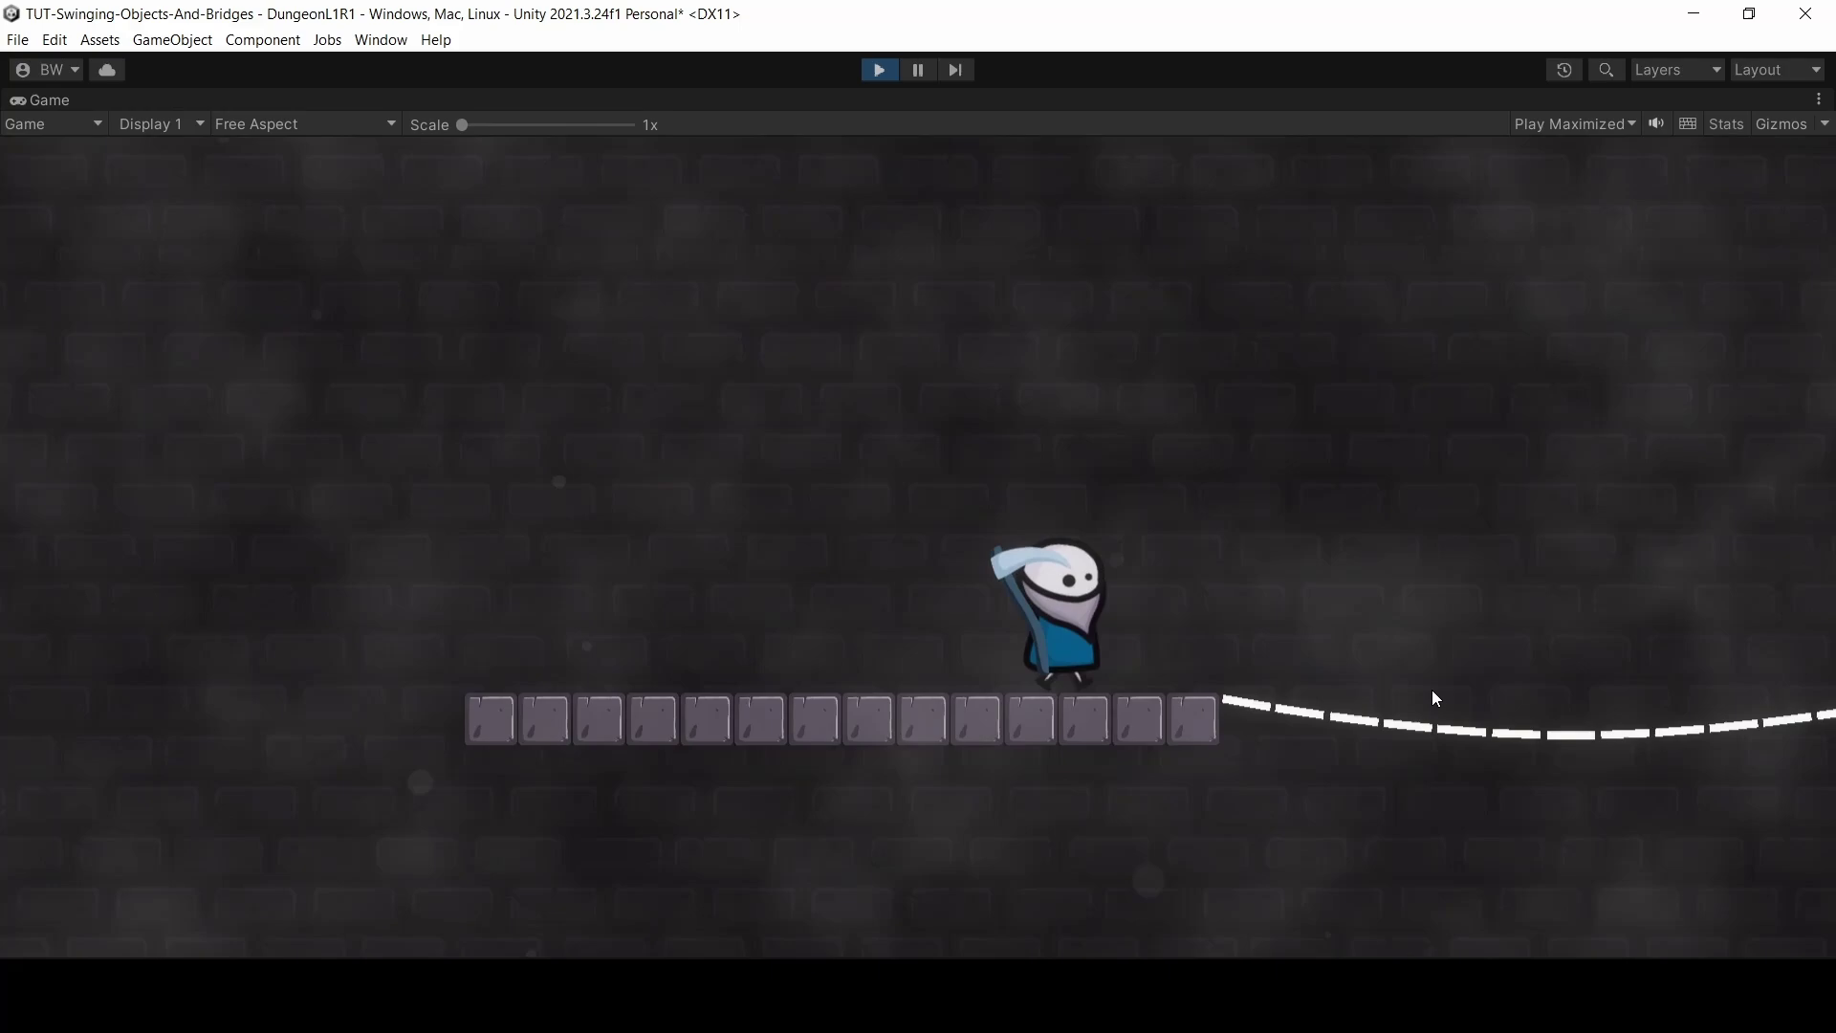
- Play the scene and test the bridge by walking and jumping the character back and forth across its planks
{"action": "key", "text": "Right"}
{"action": "key", "text": "Left"}
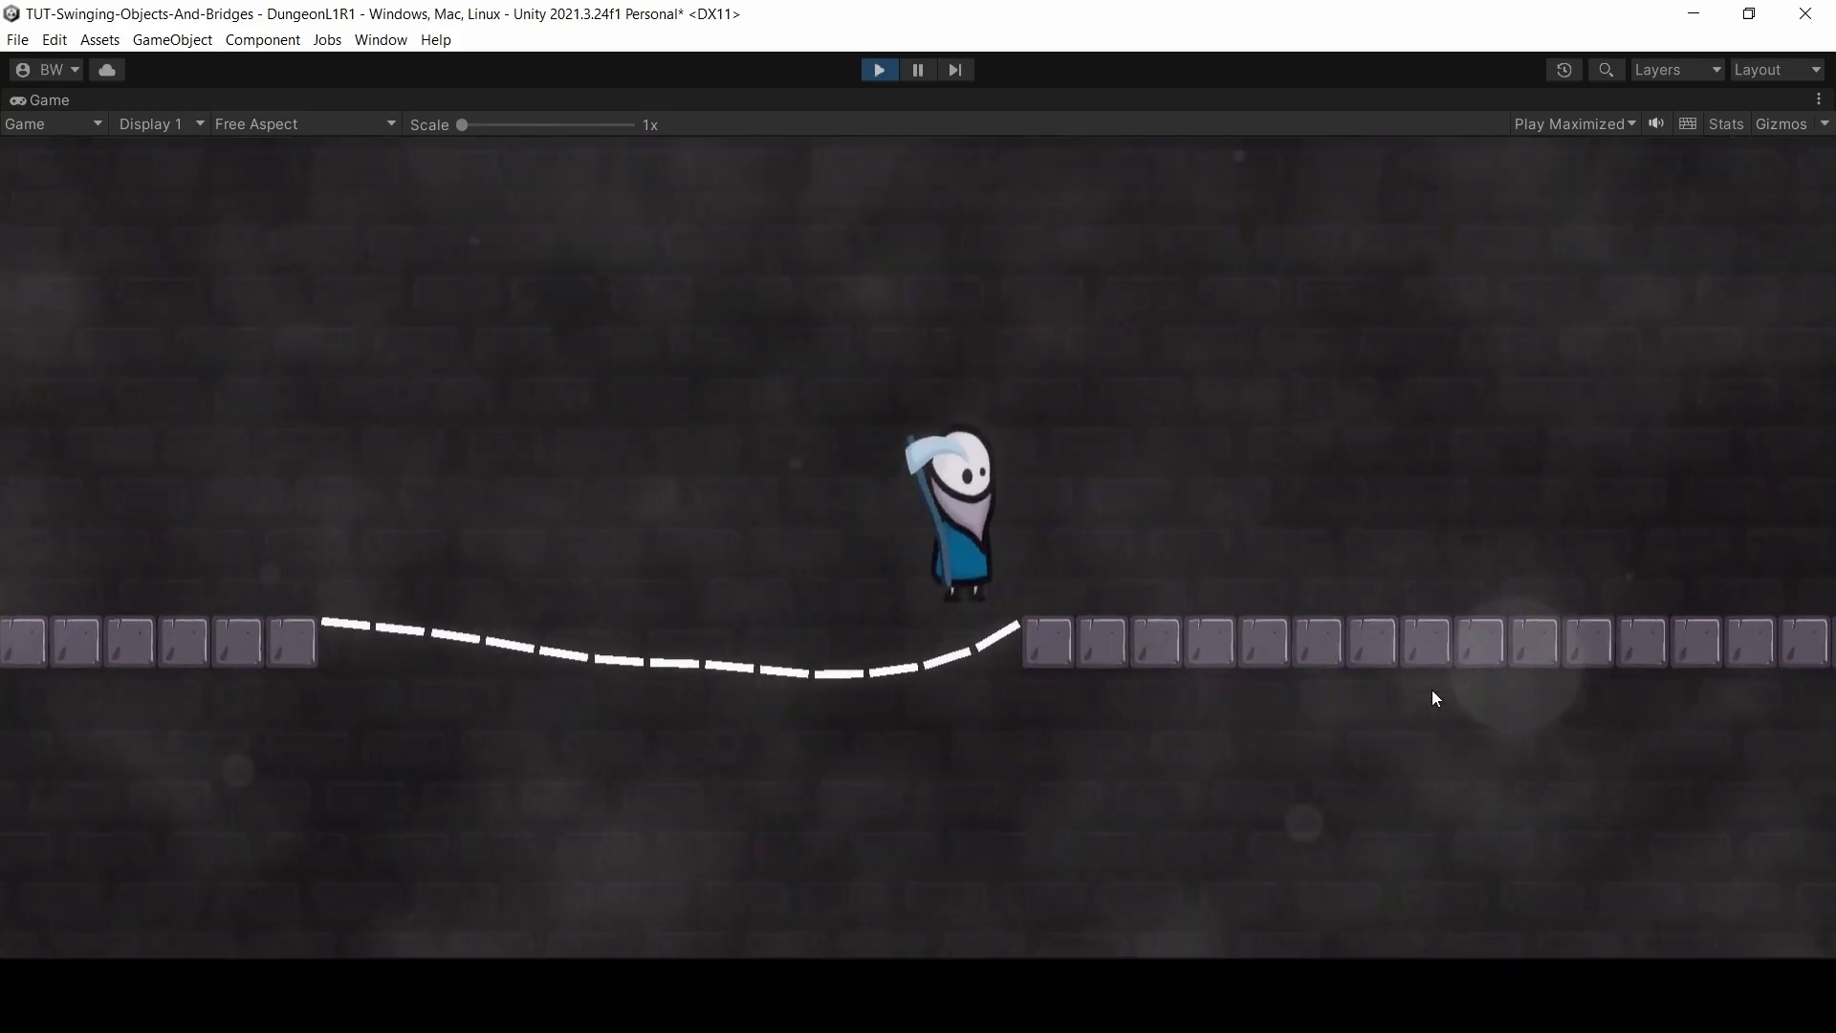
{"action": "key", "text": "Right"}
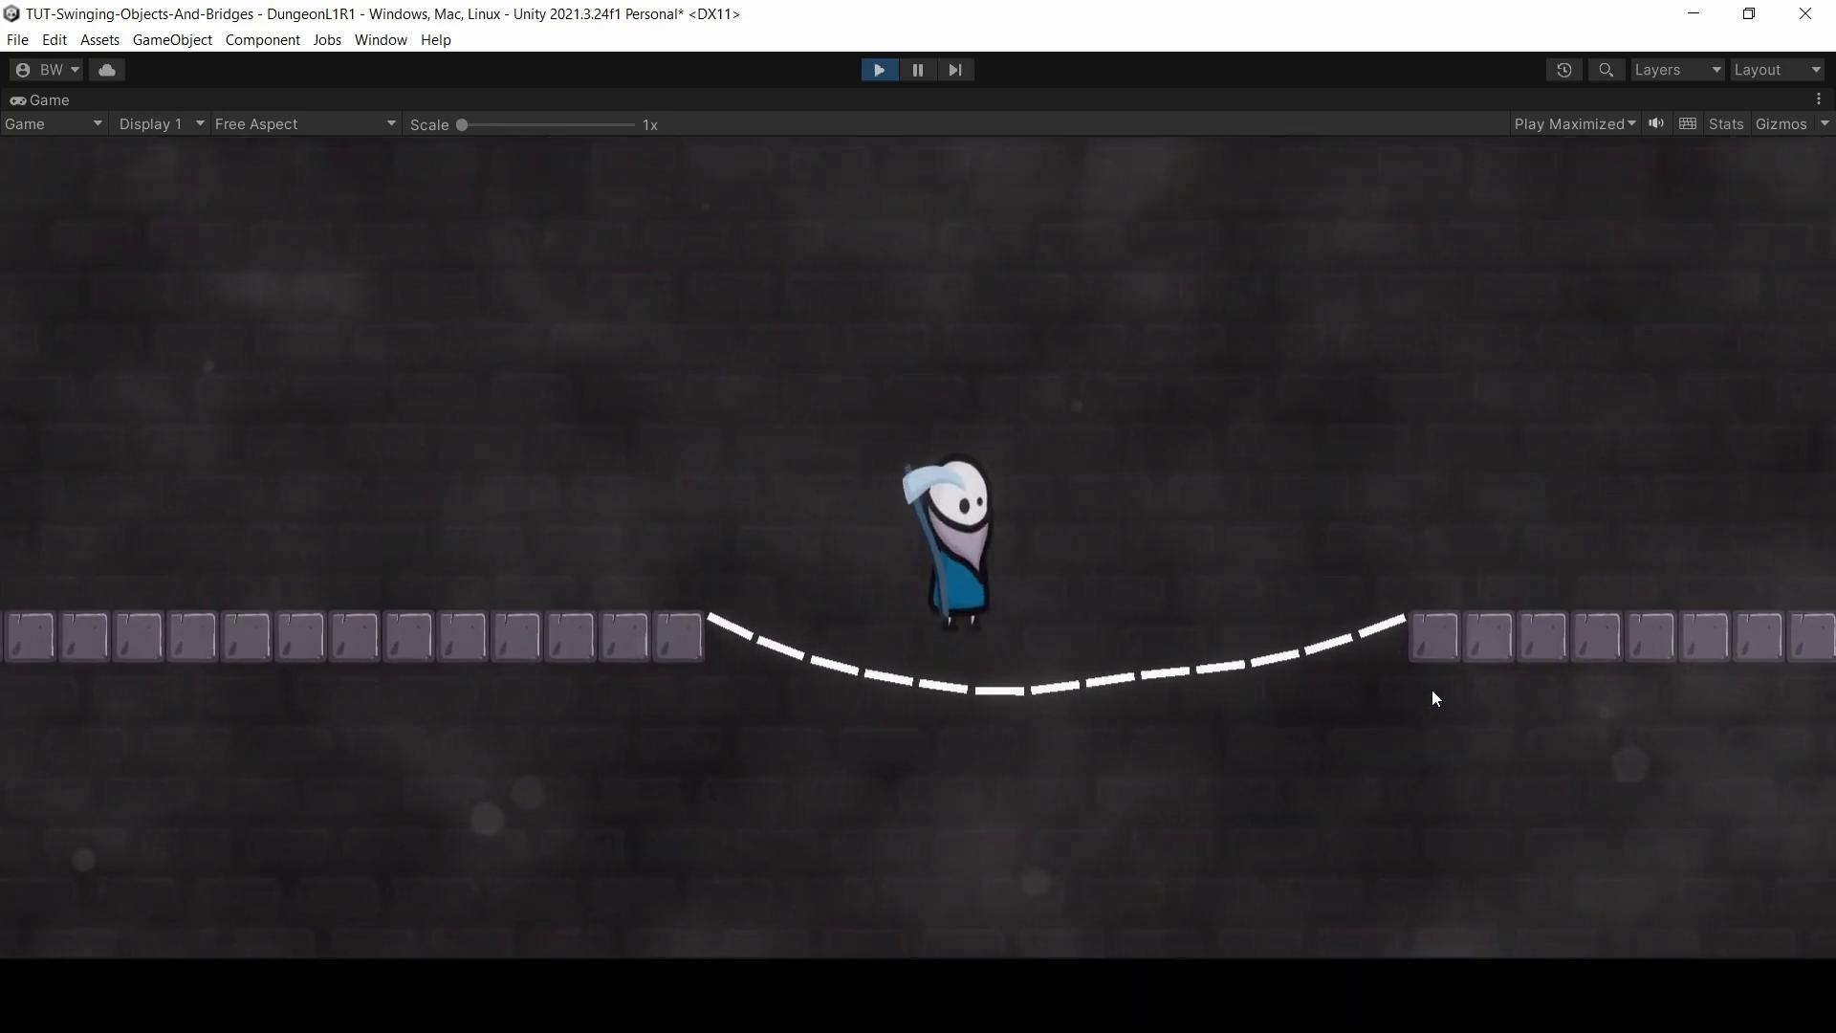
{"action": "key", "text": "space"}
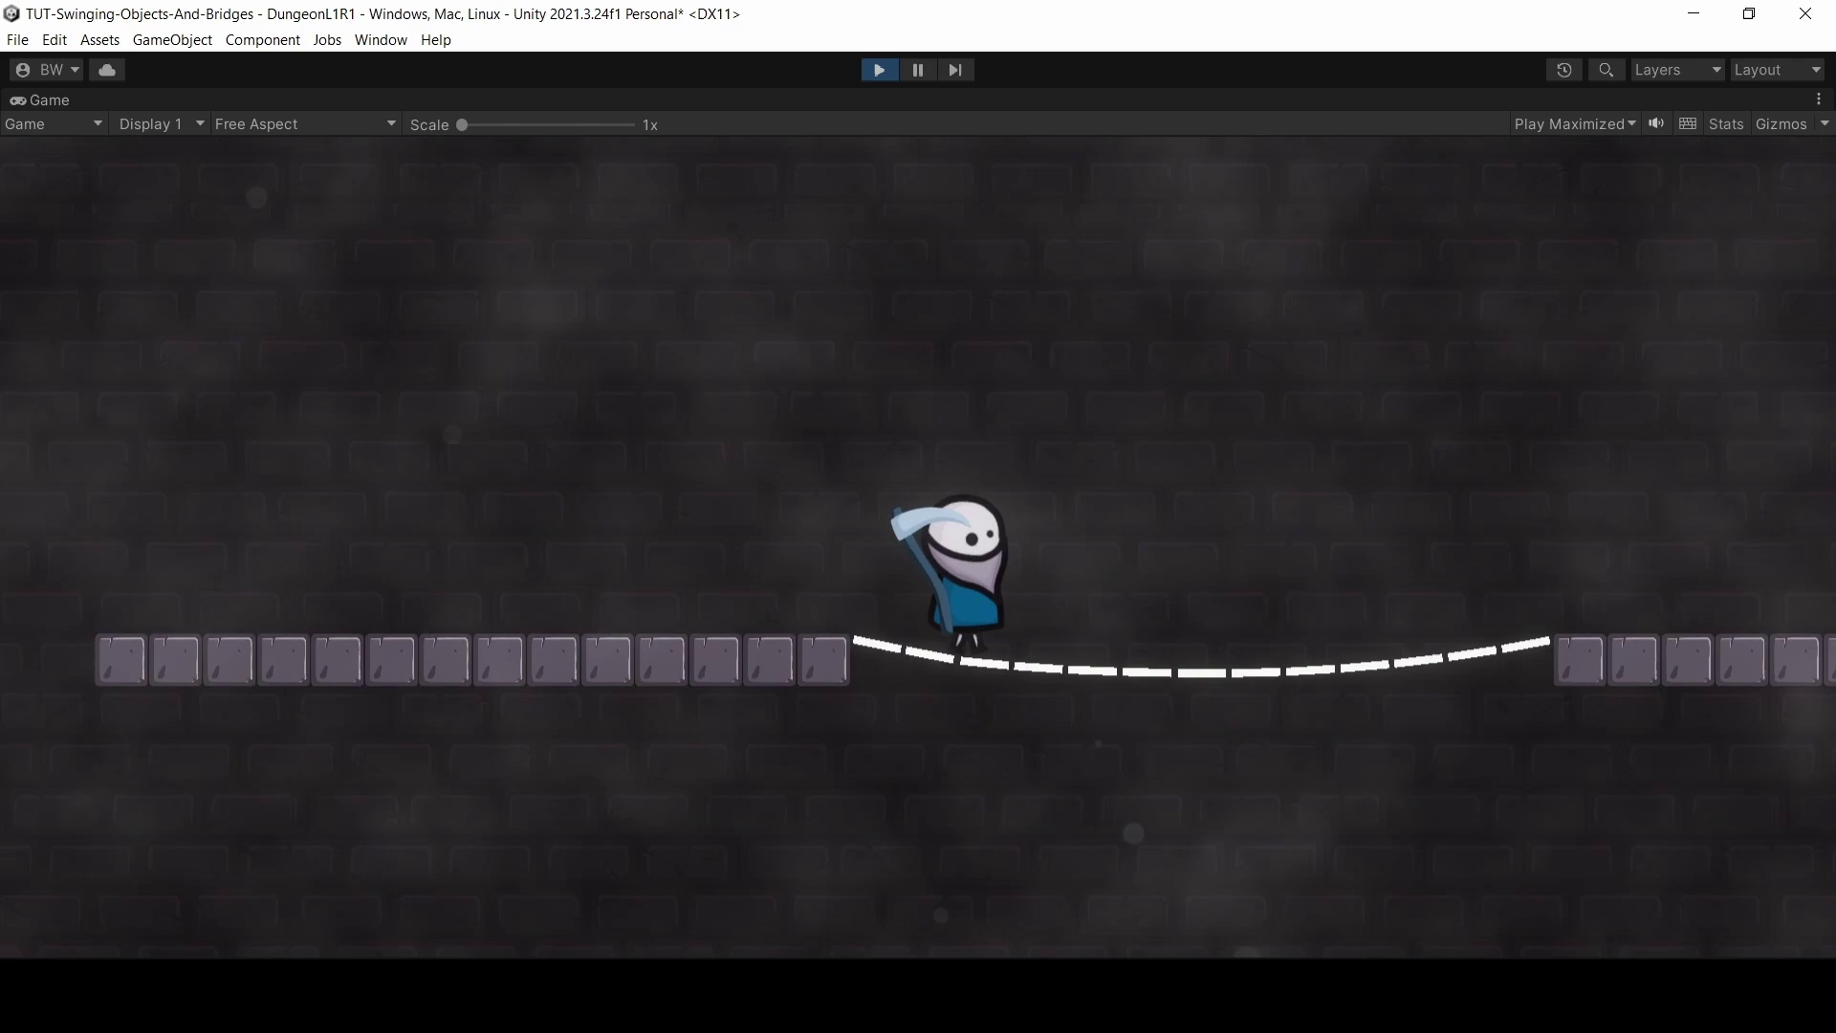
{"action": "key", "text": "Right"}
{"action": "key", "text": "Left"}
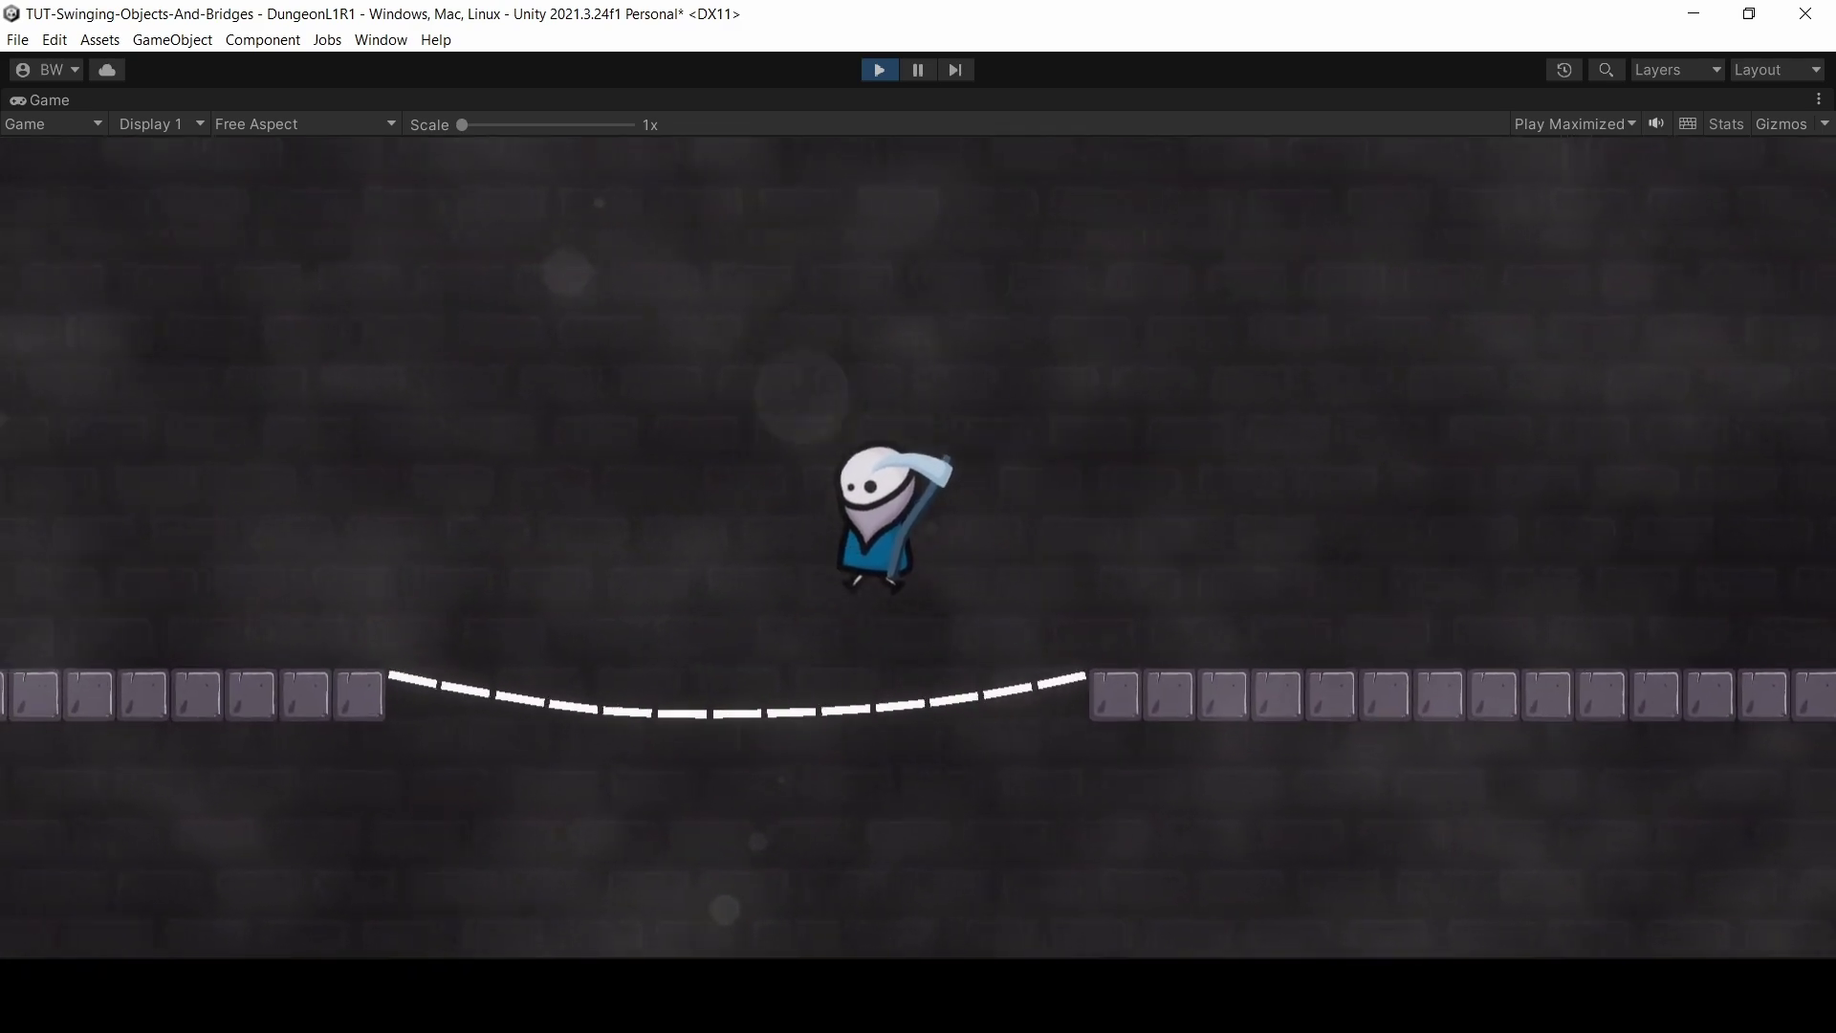
{"action": "key", "text": "Right"}
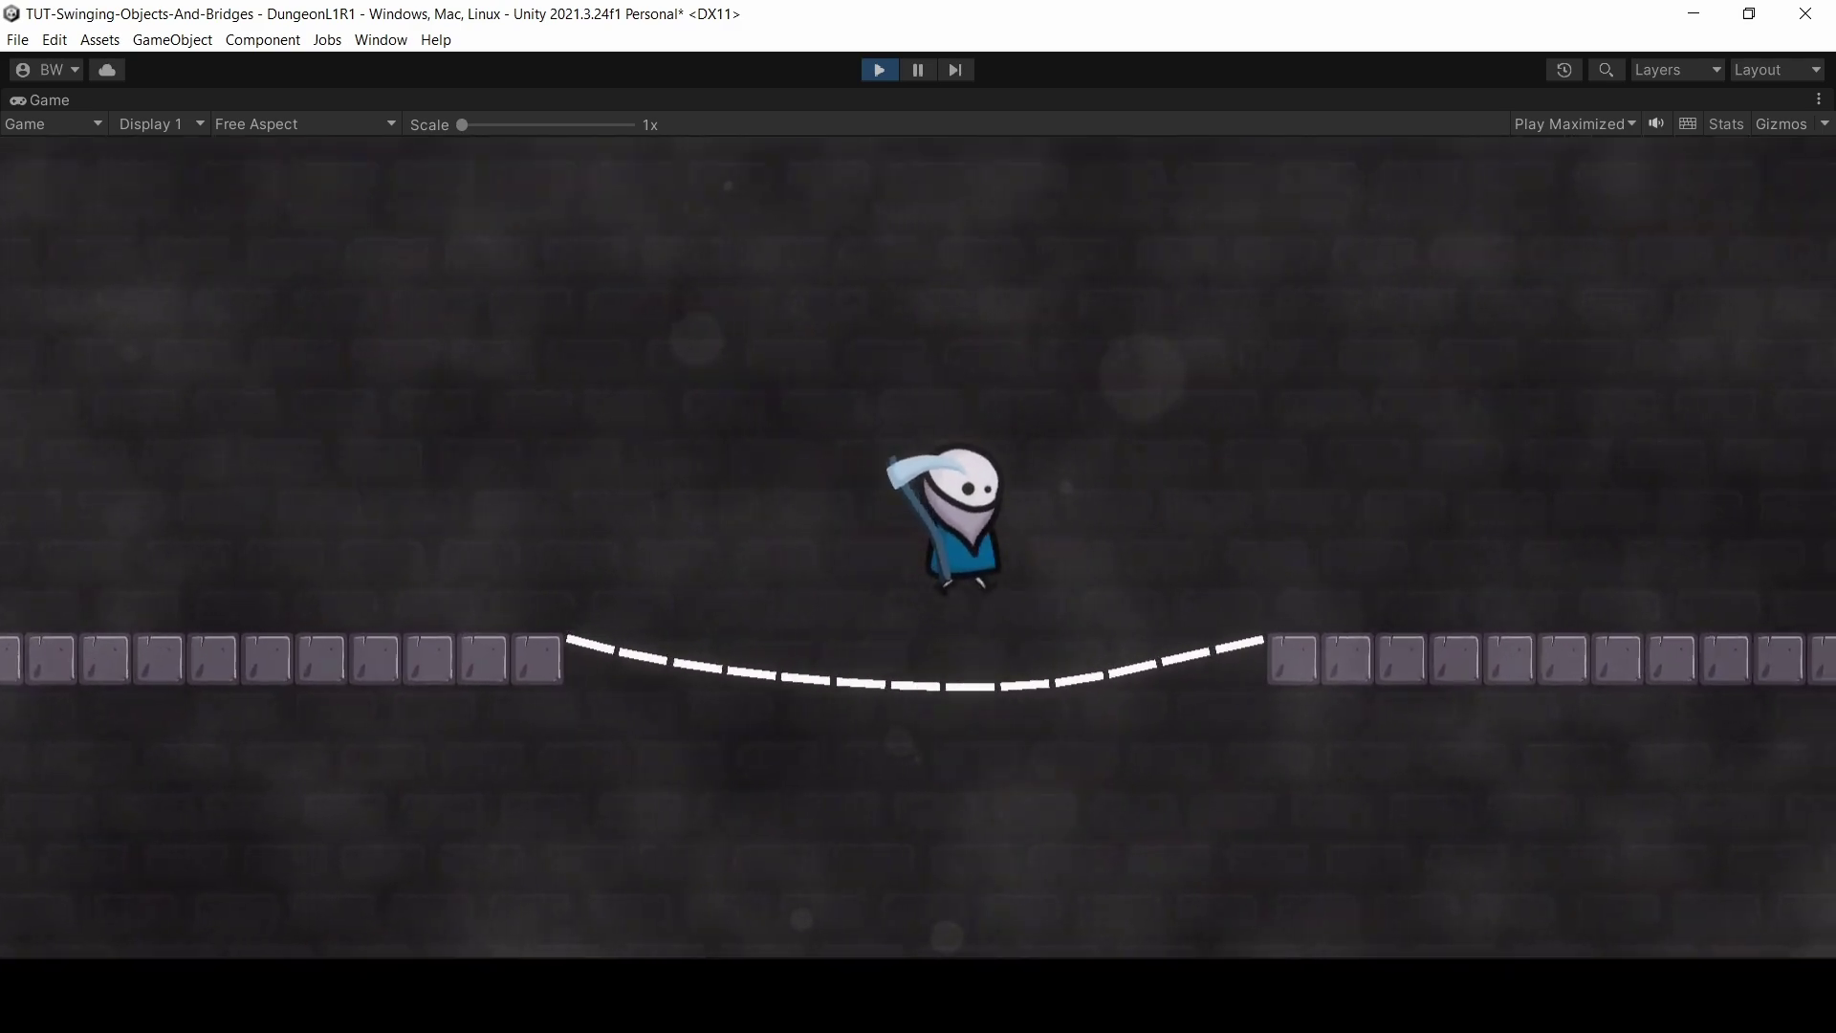
{"action": "key", "text": "Left"}
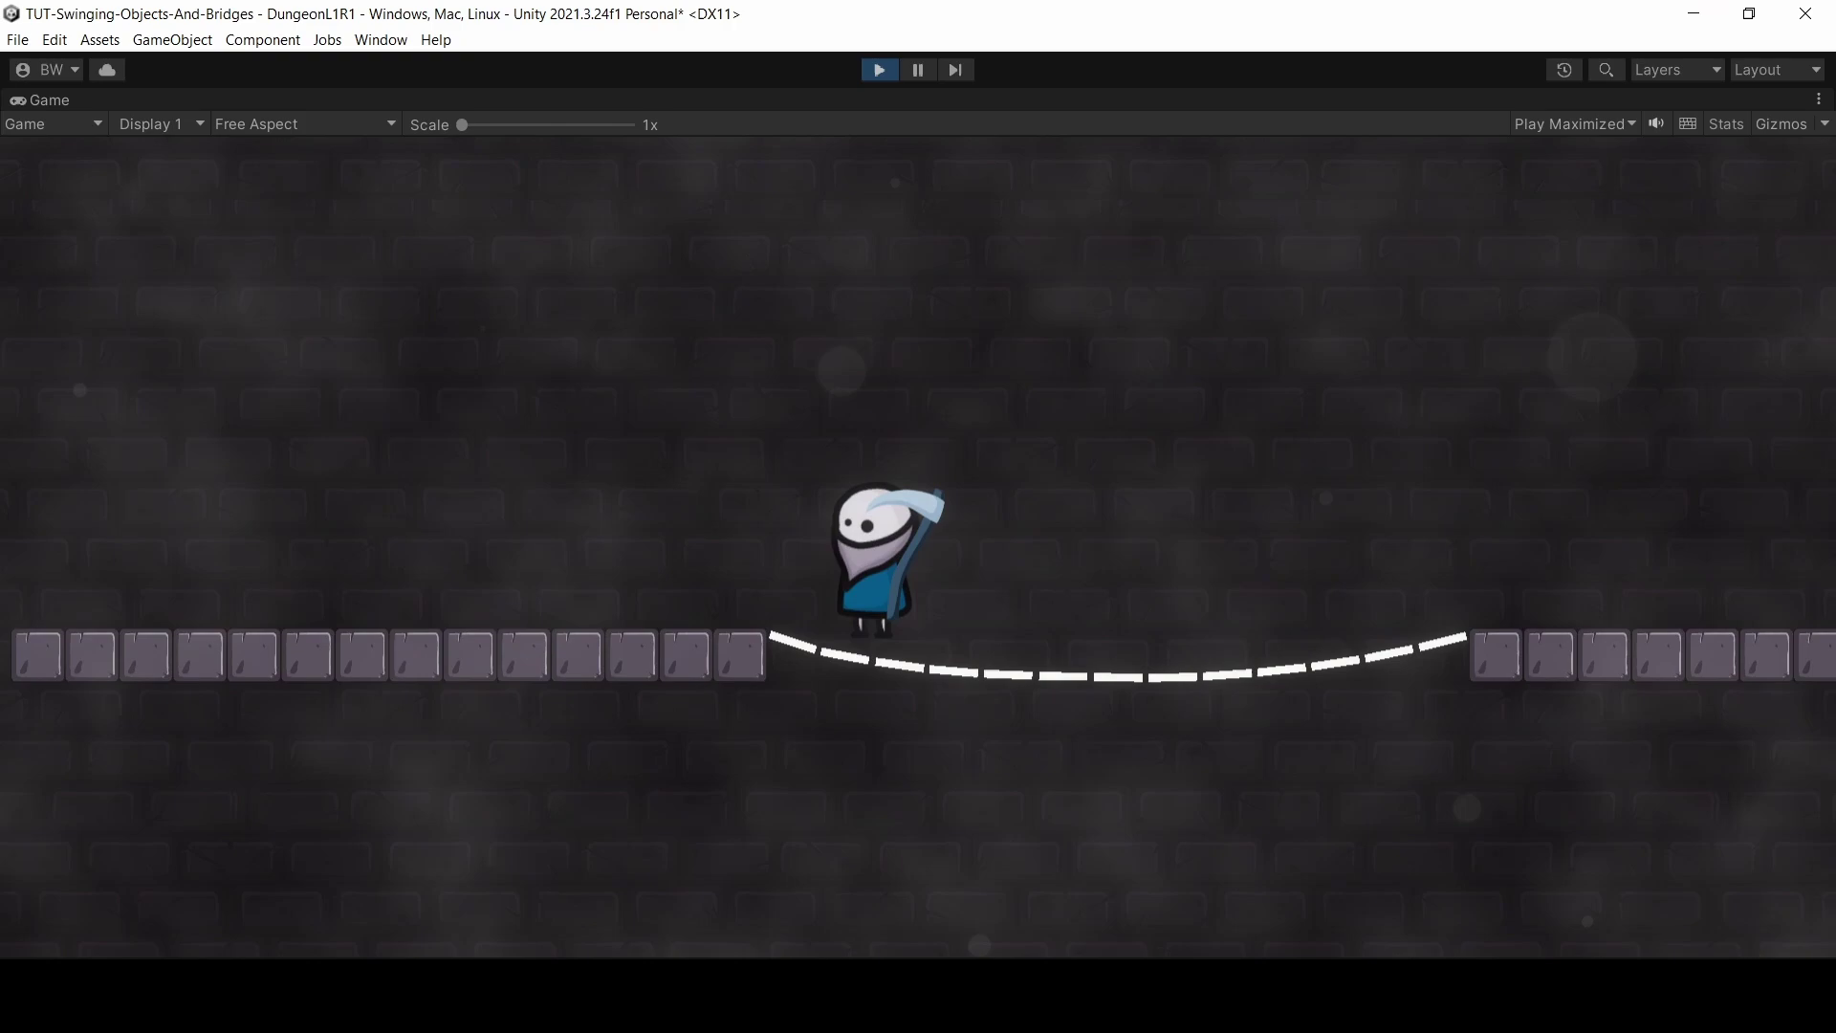
- Move the character to the hanging balls and run and jump into the chain to test how it swings
{"action": "key", "text": "Right"}
{"action": "key", "text": "space"}
{"action": "key", "text": "Left"}
{"action": "key", "text": "space"}
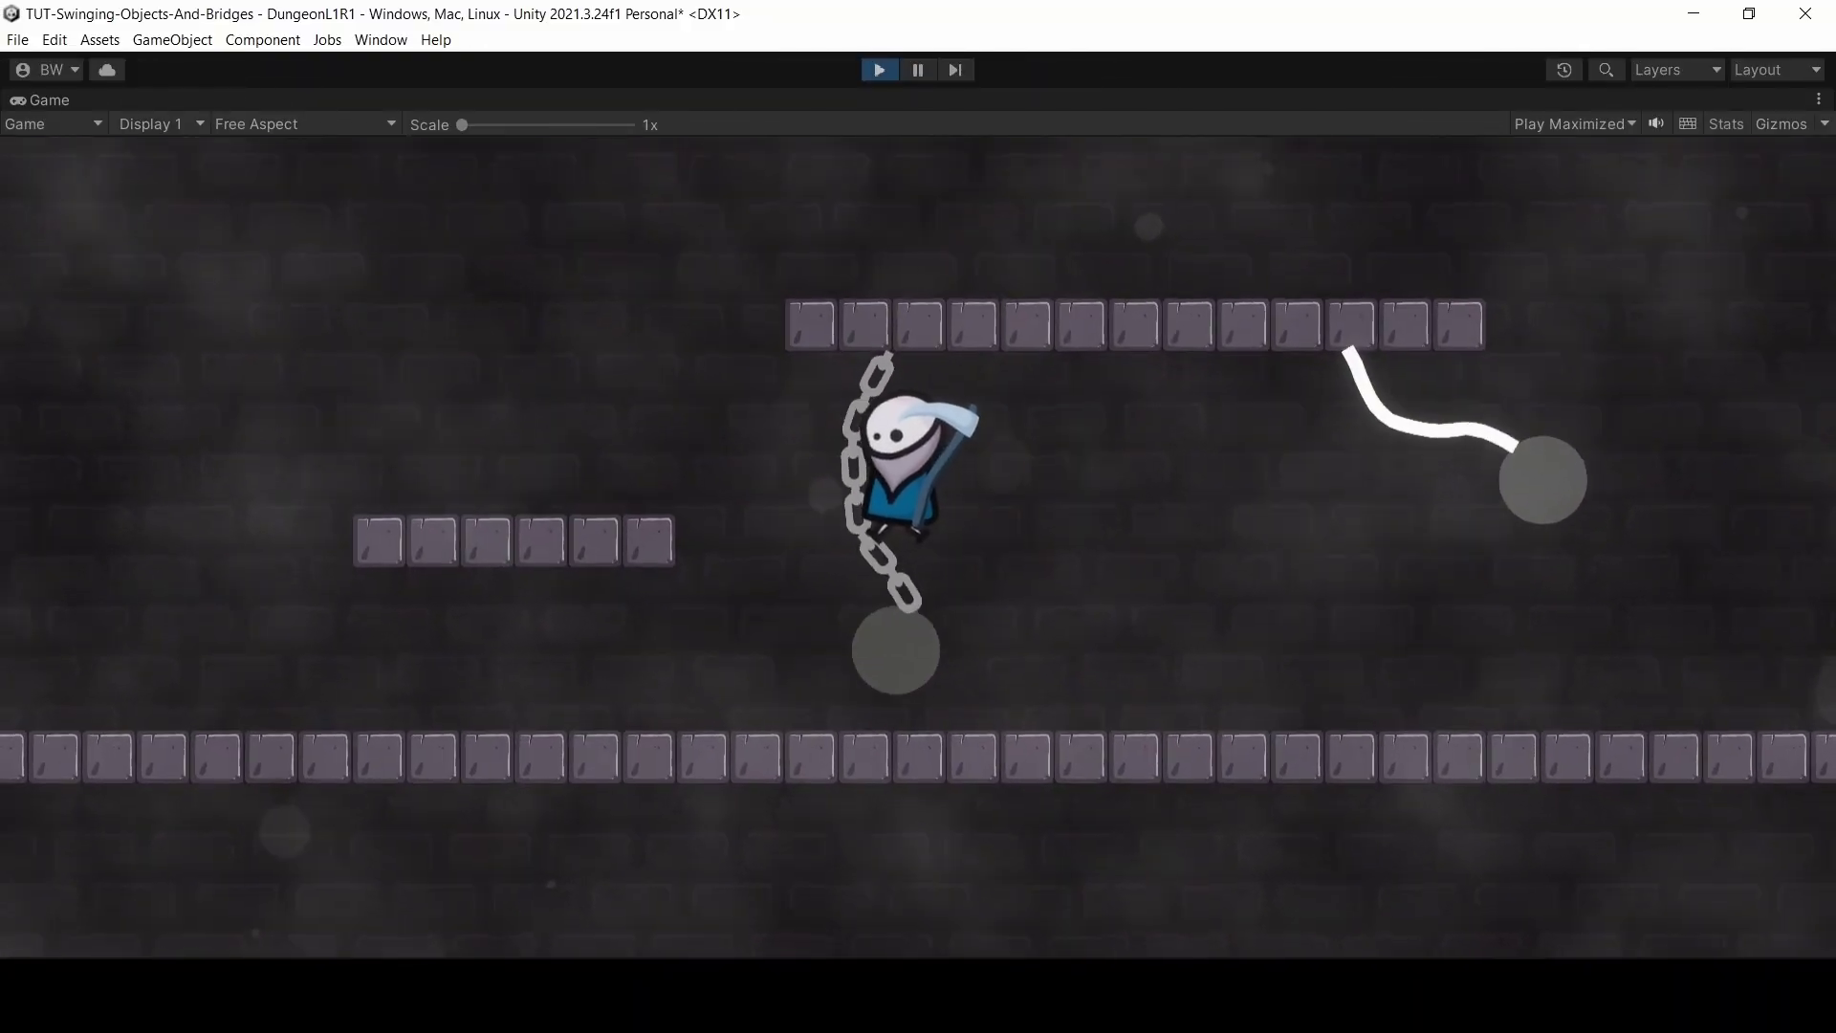
{"action": "key", "text": "Right"}
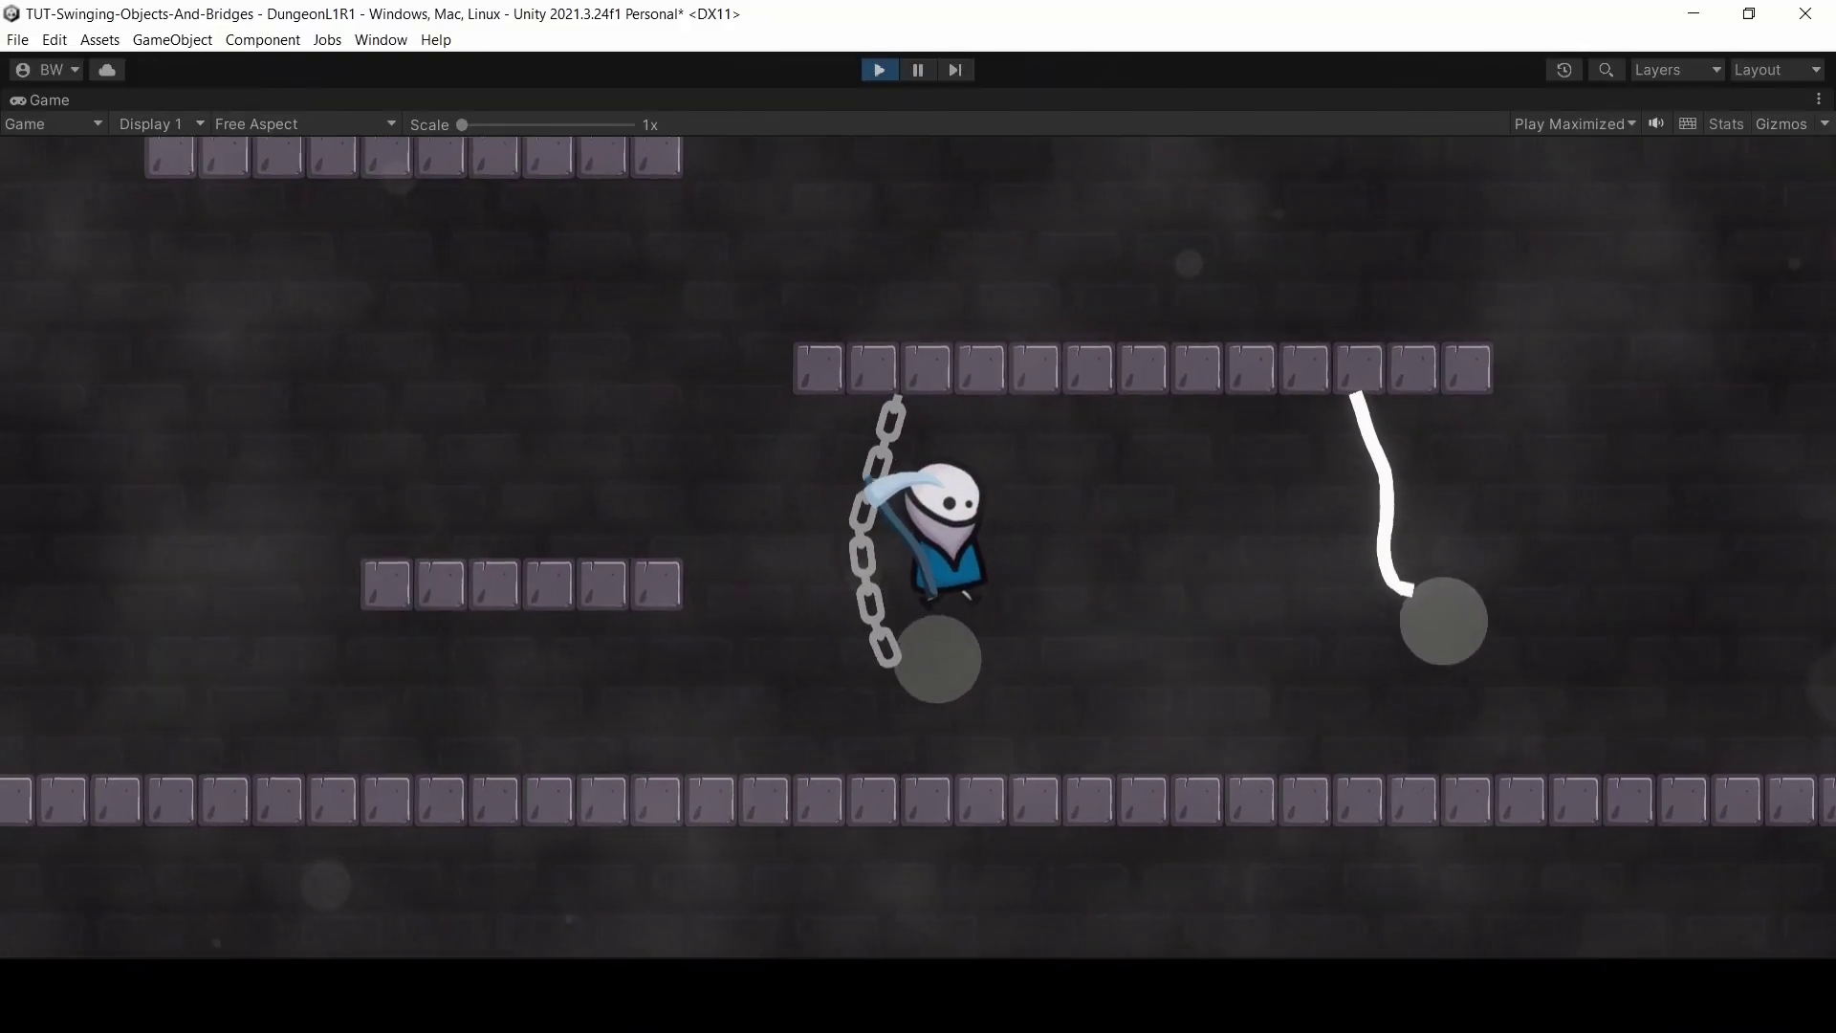
{"action": "key", "text": "Left"}
{"action": "key", "text": "Right"}
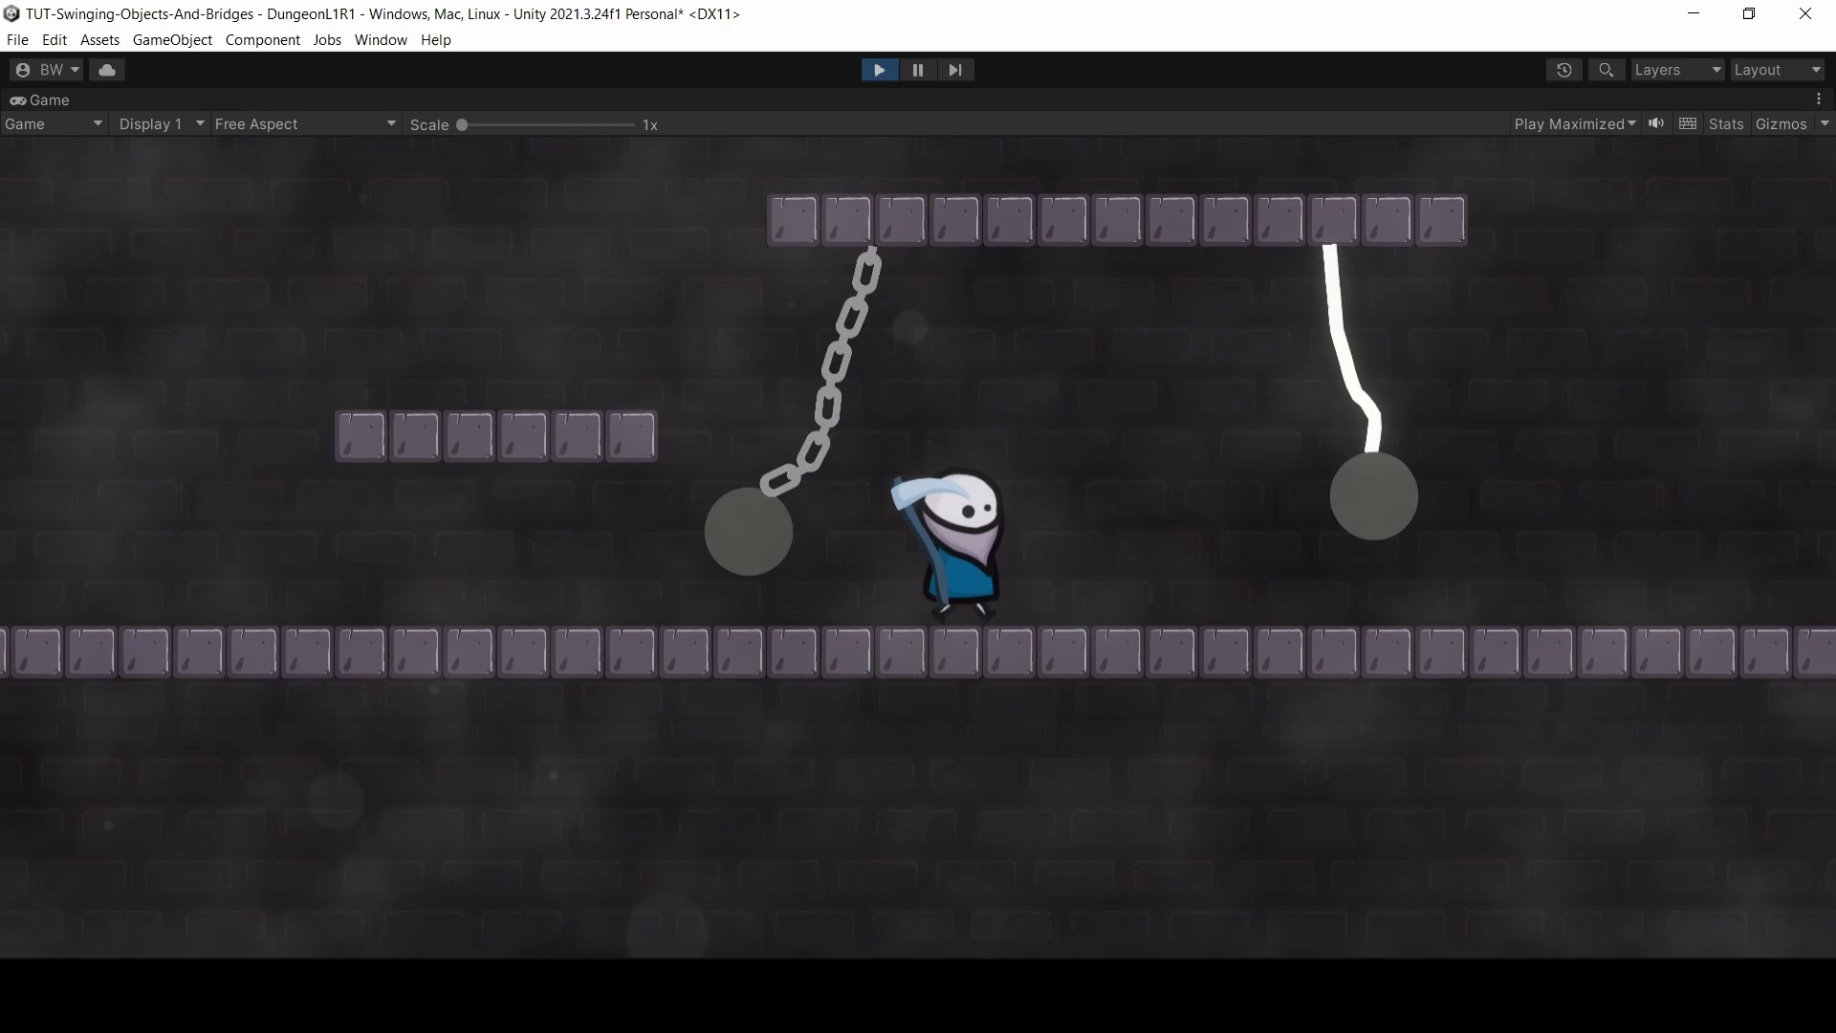
{"action": "key", "text": "Left"}
{"action": "key", "text": "Left"}
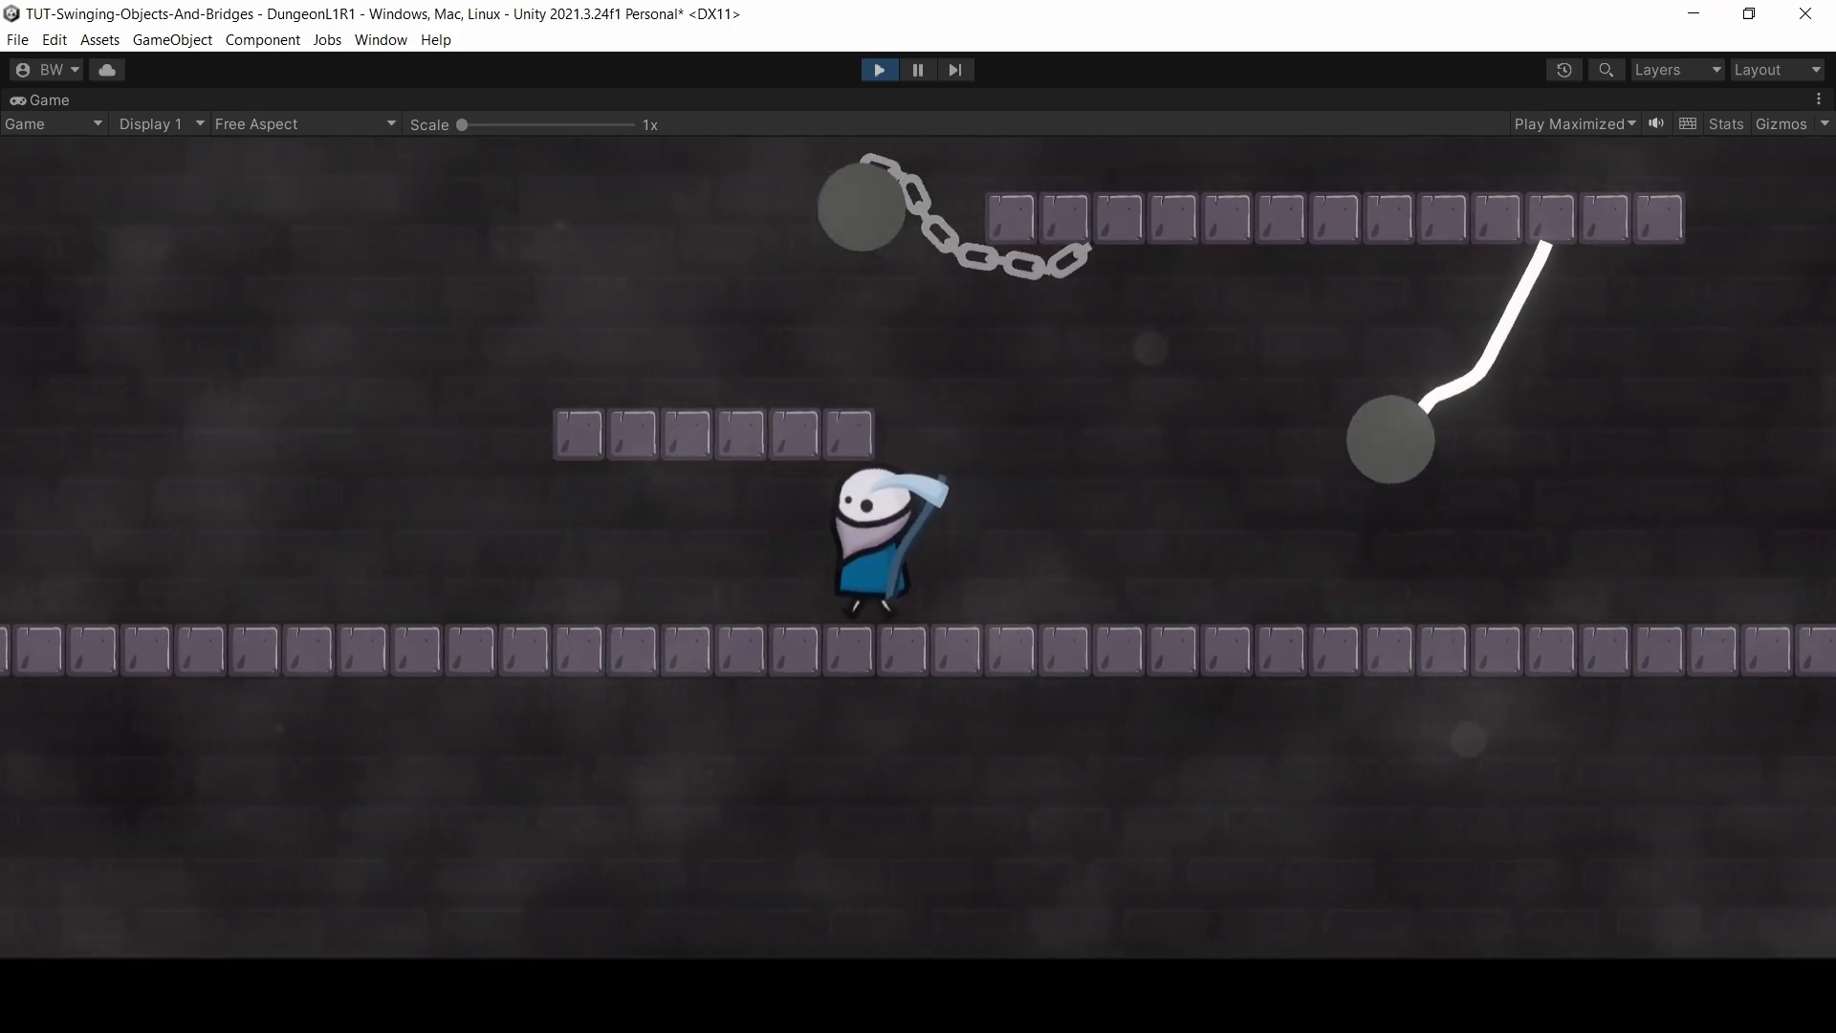